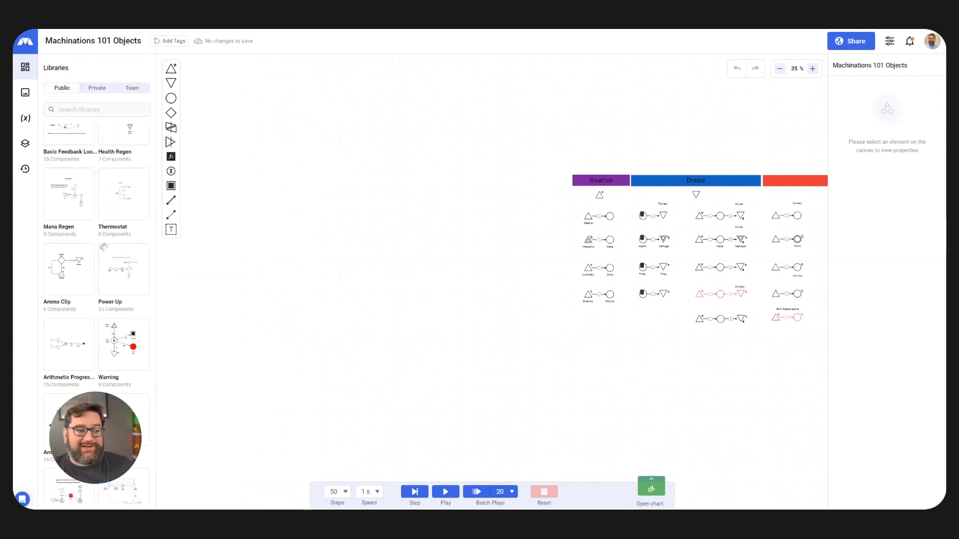
# Look through the private and team component libraries, previewing the End Conditions component.
pyautogui.click(97, 88)
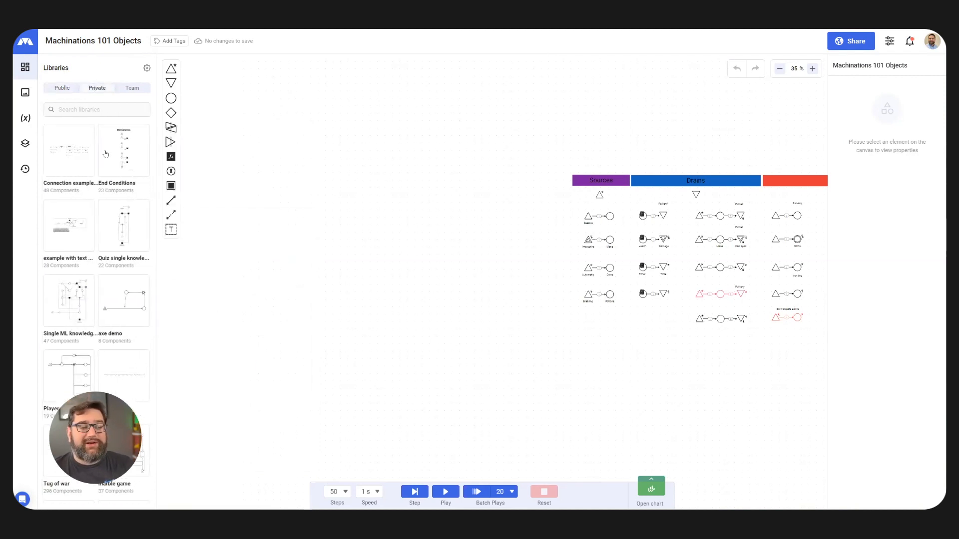
pyautogui.moveTo(106, 151)
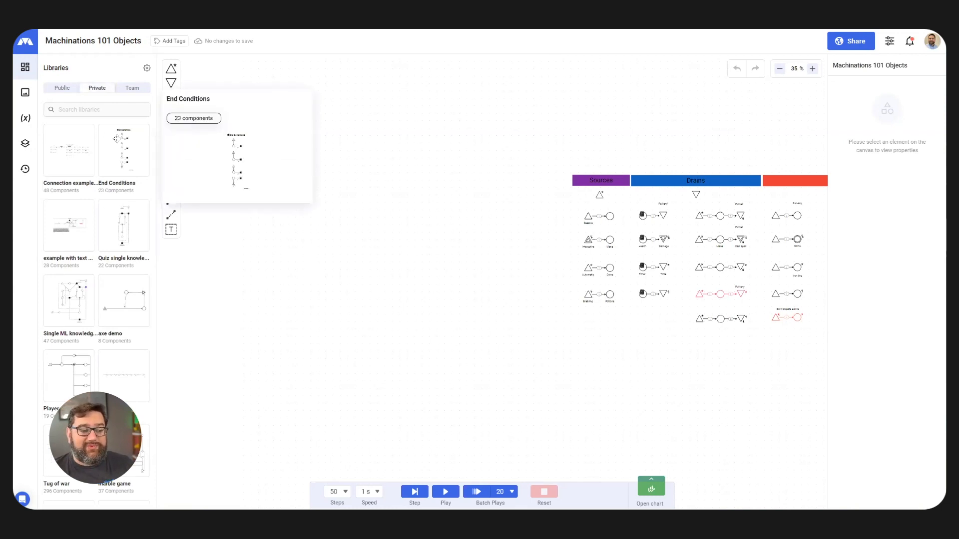
pyautogui.click(133, 88)
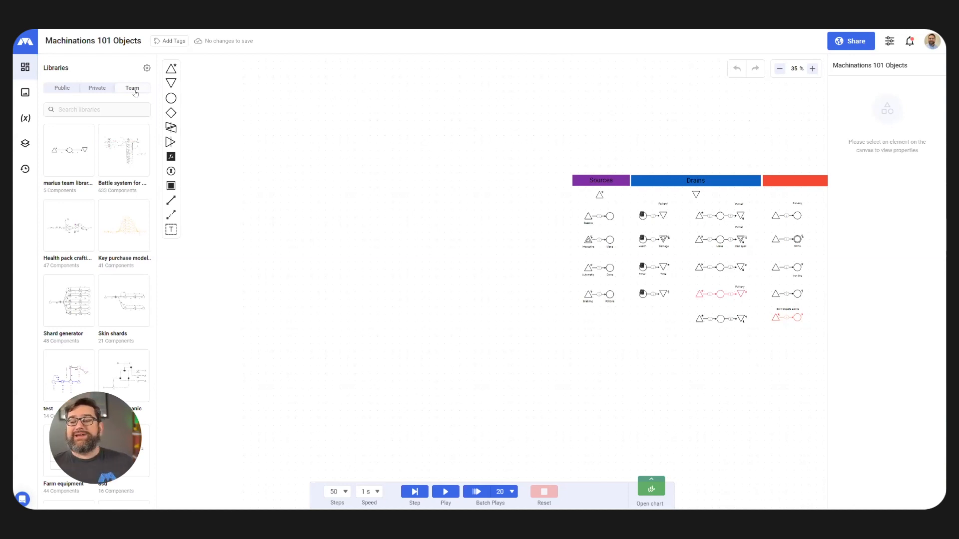
# Try the gold coin gallery image on the empty canvas at about 414 × 394 pt and delete it.
pyautogui.click(26, 95)
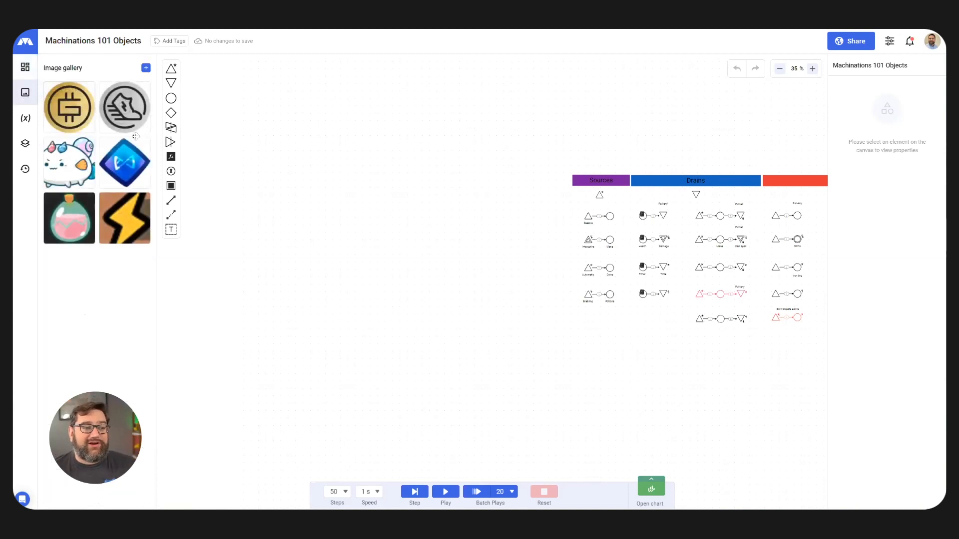
pyautogui.click(146, 68)
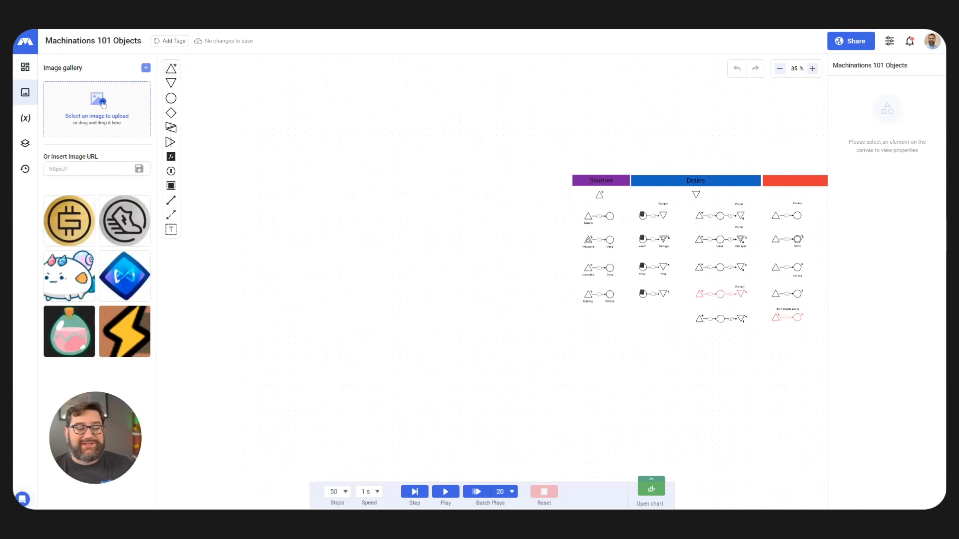
pyautogui.moveTo(71, 227); pyautogui.dragTo(385, 179)
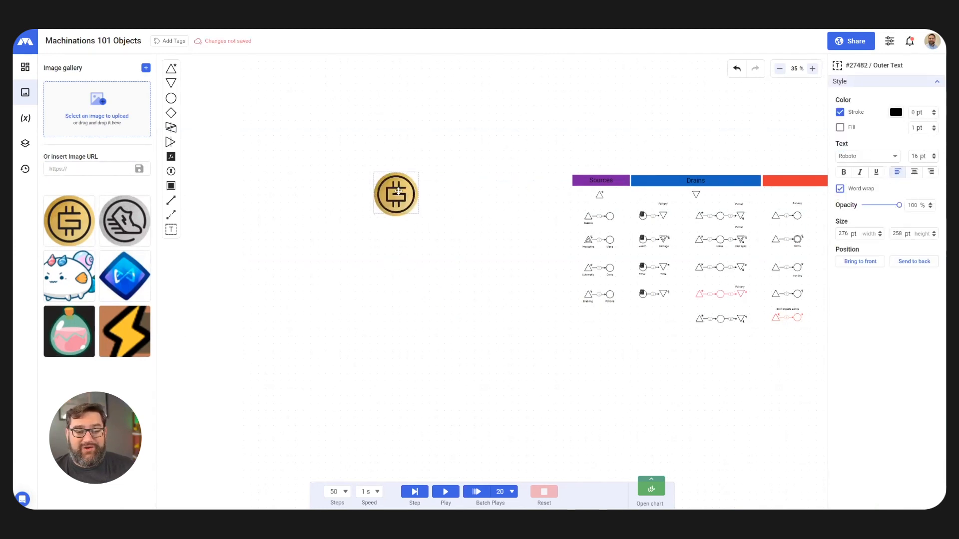
pyautogui.moveTo(419, 214); pyautogui.dragTo(484, 144)
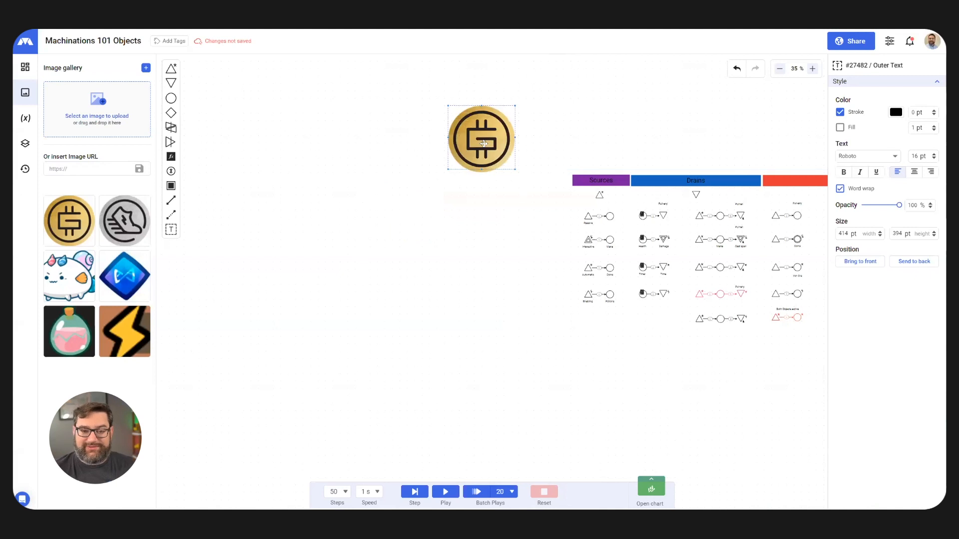
pyautogui.press('Delete')
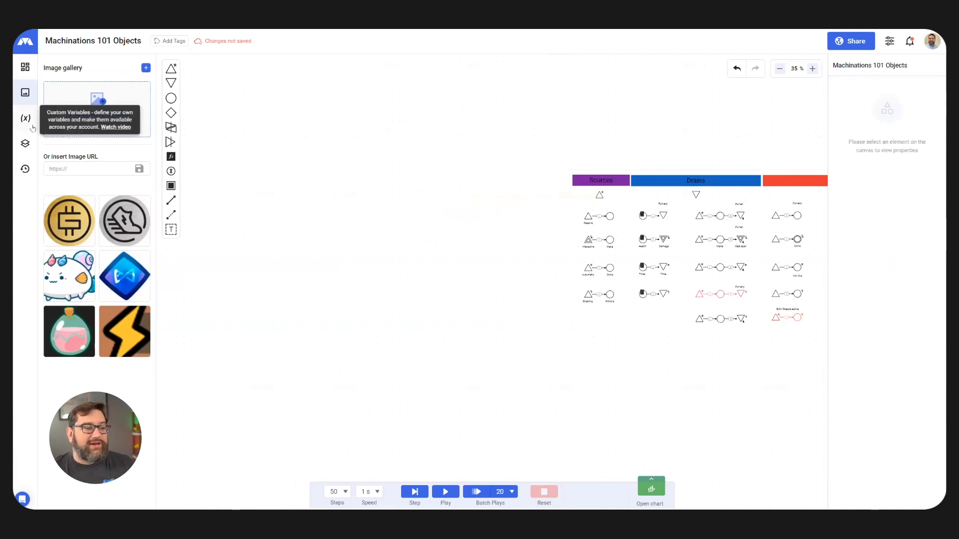
# Check the diagram's custom variables, and hide and show the All layer in the layers list.
pyautogui.click(26, 120)
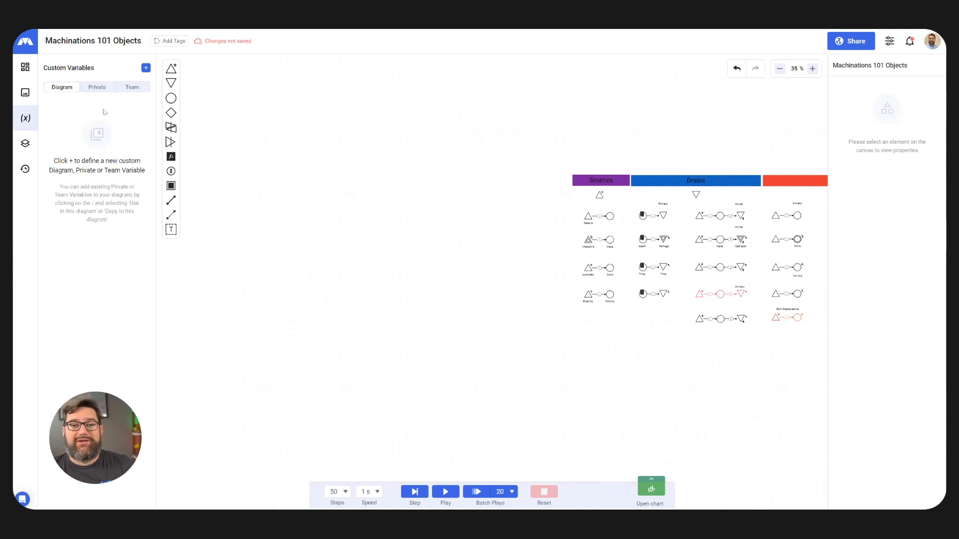
pyautogui.click(25, 144)
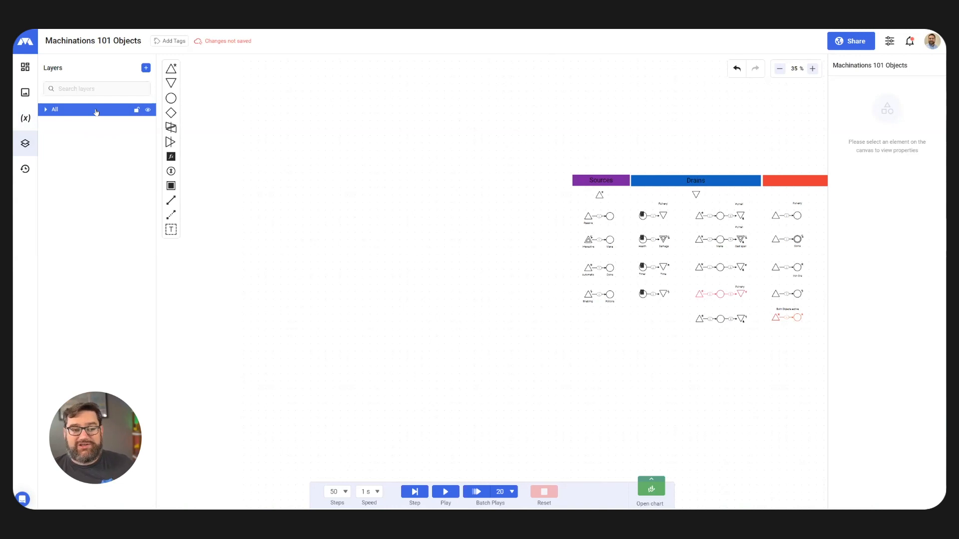
pyautogui.click(148, 111)
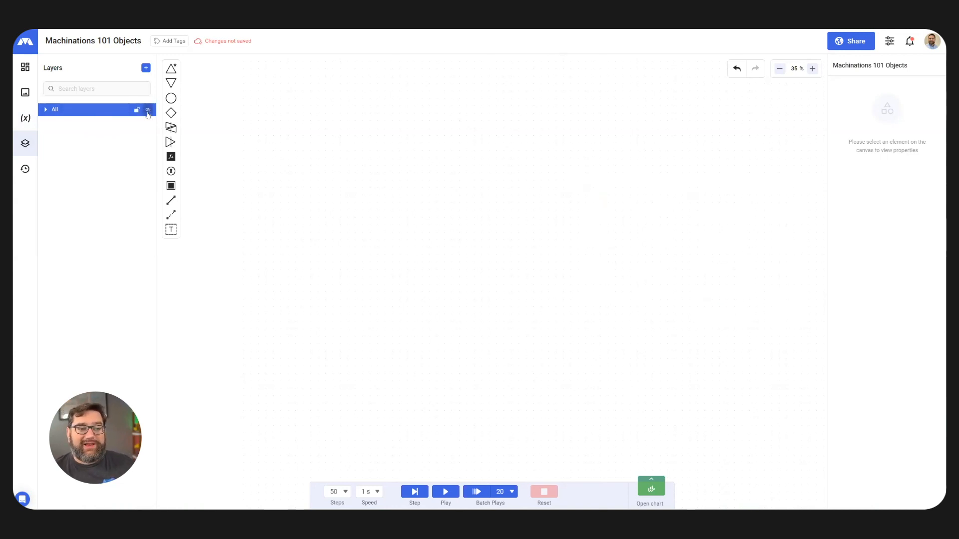
pyautogui.click(148, 111)
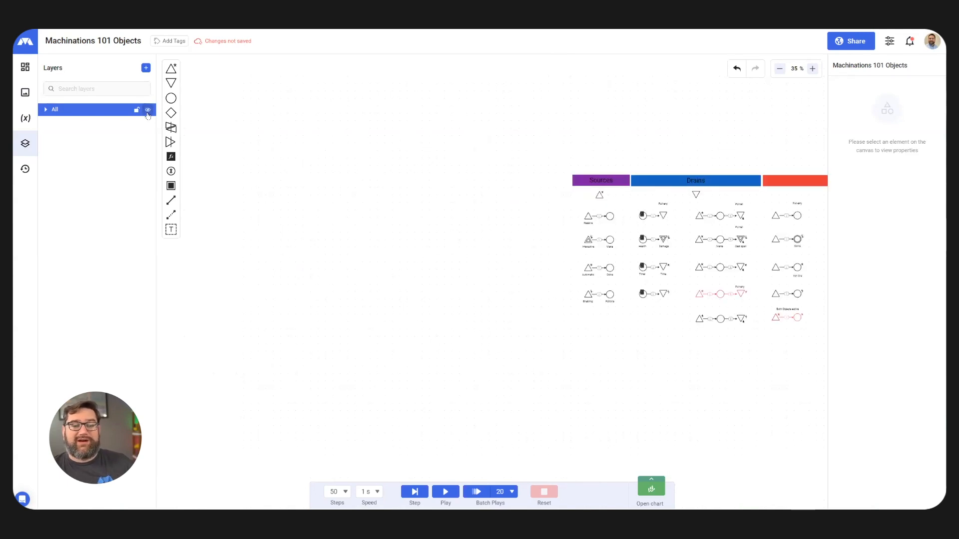
# View the diagram's version history and expand the December 6 entry.
pyautogui.click(29, 173)
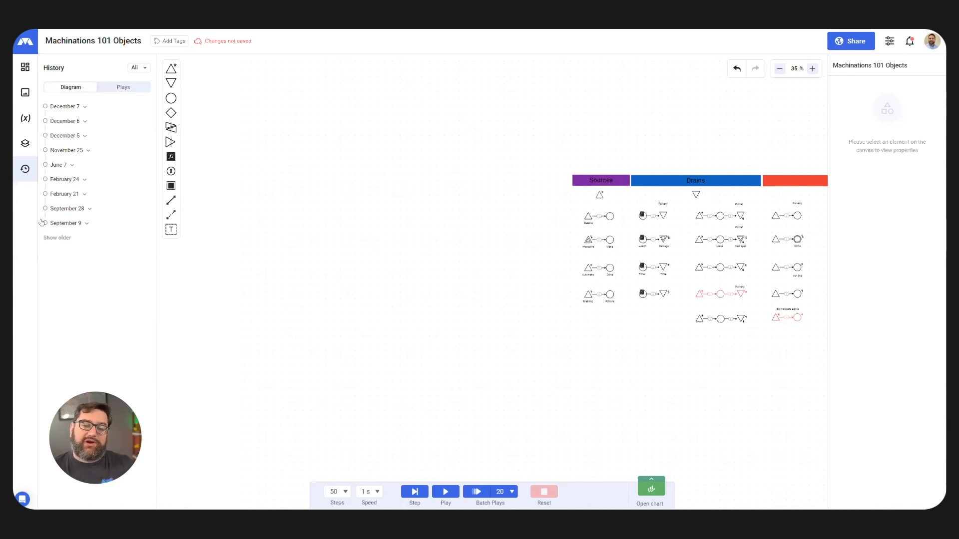
pyautogui.click(82, 122)
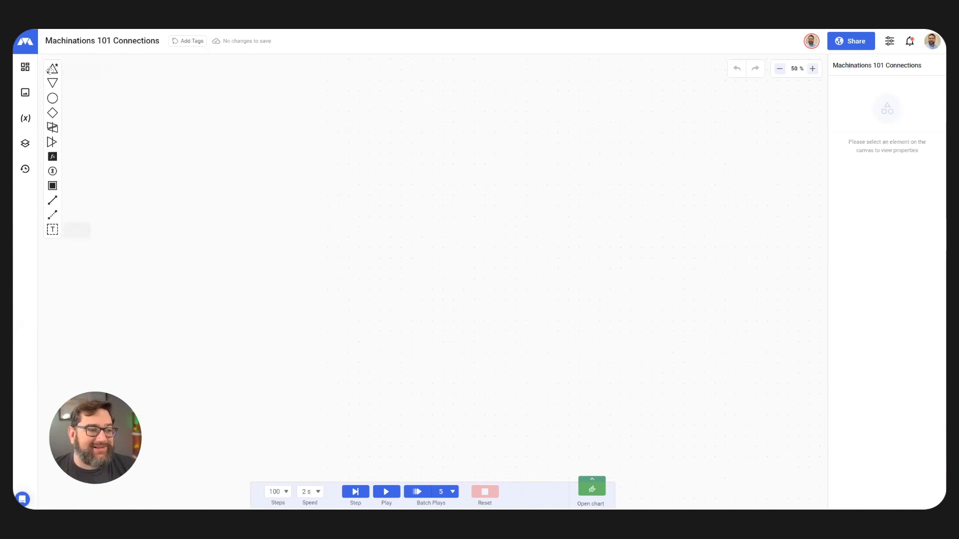
# Place a Source on the empty canvas and a Gate level with it on its right.
pyautogui.click(51, 69)
pyautogui.click(418, 225)
pyautogui.scroll(5, 448, 231)
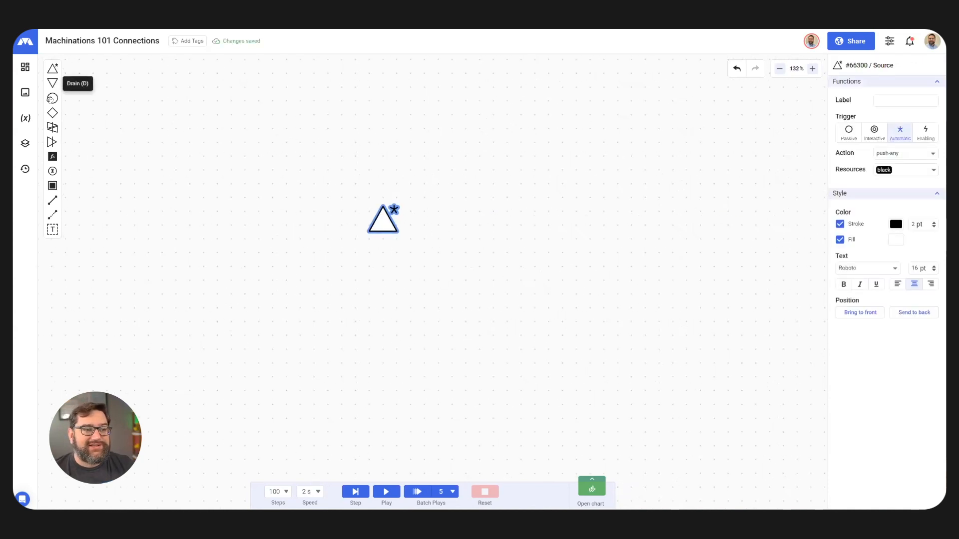
pyautogui.click(53, 113)
pyautogui.click(507, 219)
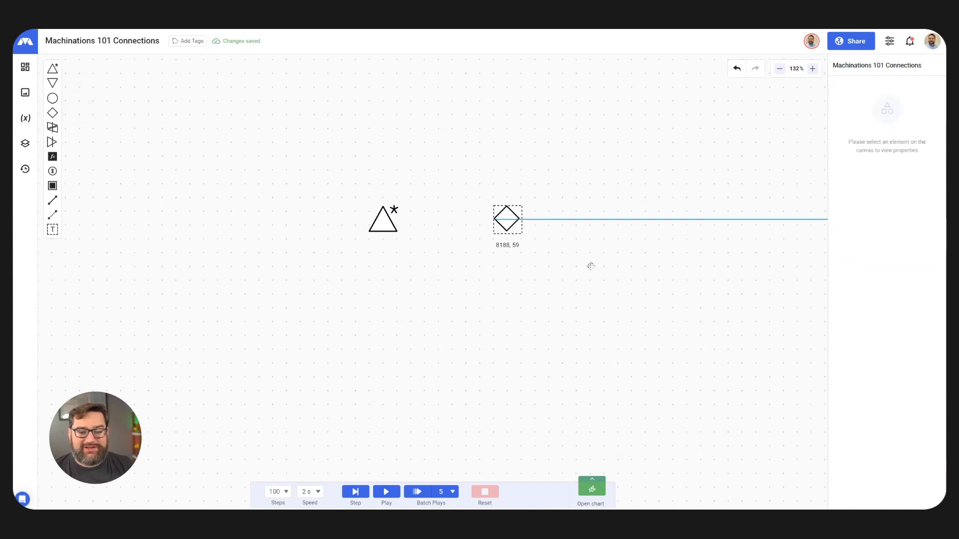
# Draw a Resource Connection from the Source to the Gate, and detach and reattach its starting end.
pyautogui.click(52, 200)
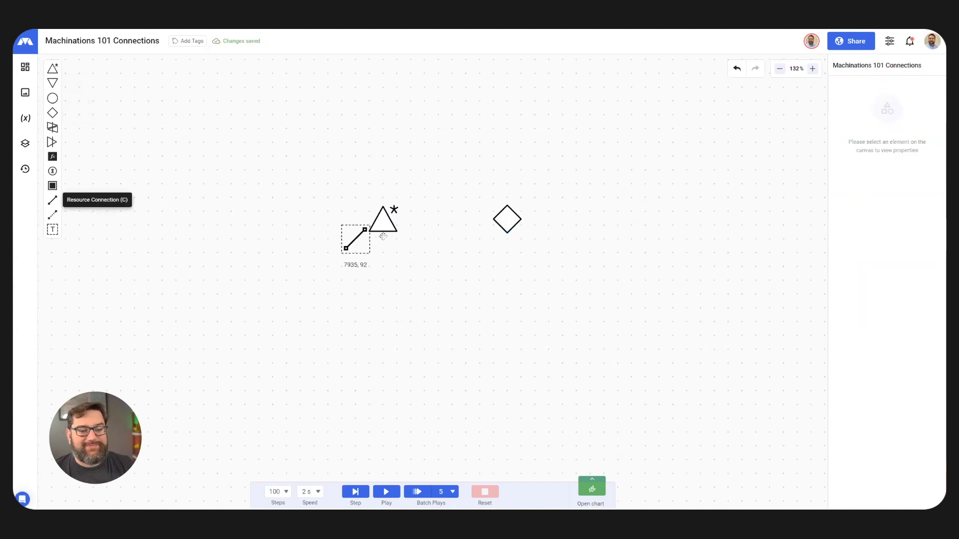
pyautogui.moveTo(385, 220); pyautogui.dragTo(509, 218)
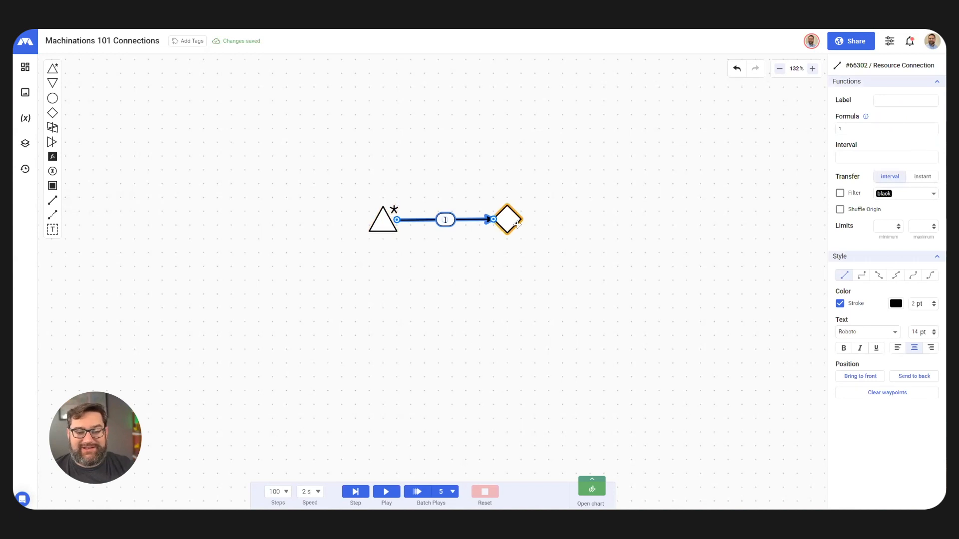
pyautogui.moveTo(396, 220); pyautogui.dragTo(397, 156)
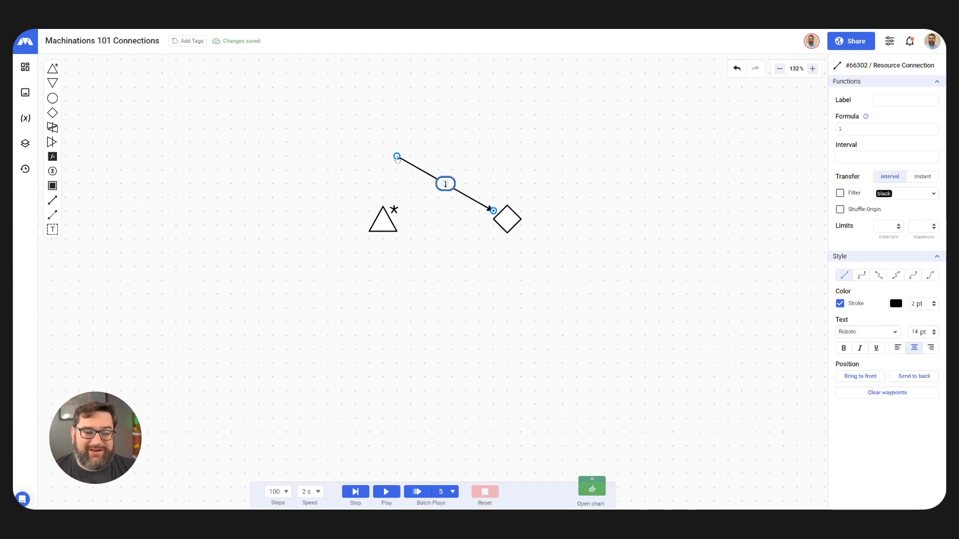
pyautogui.click(397, 159)
pyautogui.moveTo(397, 158); pyautogui.dragTo(400, 237)
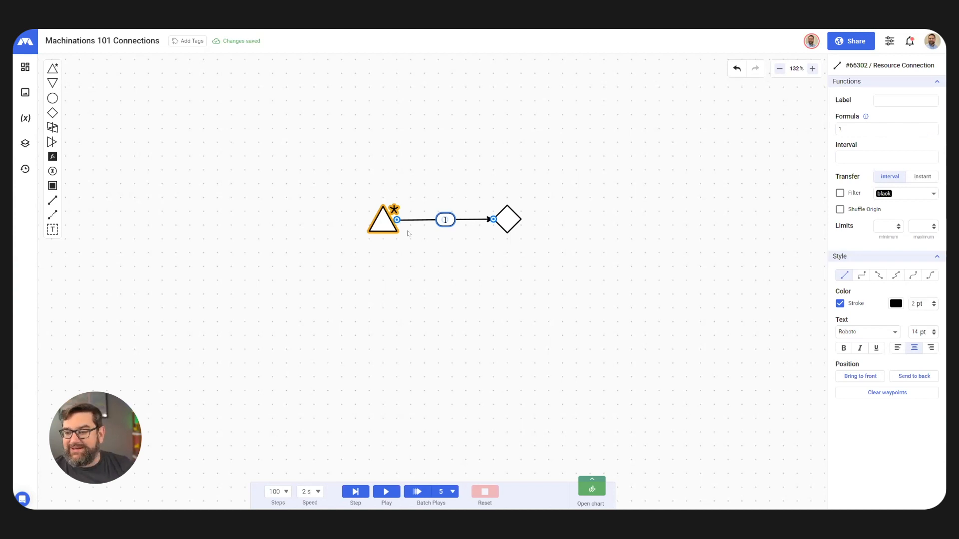
pyautogui.click(408, 233)
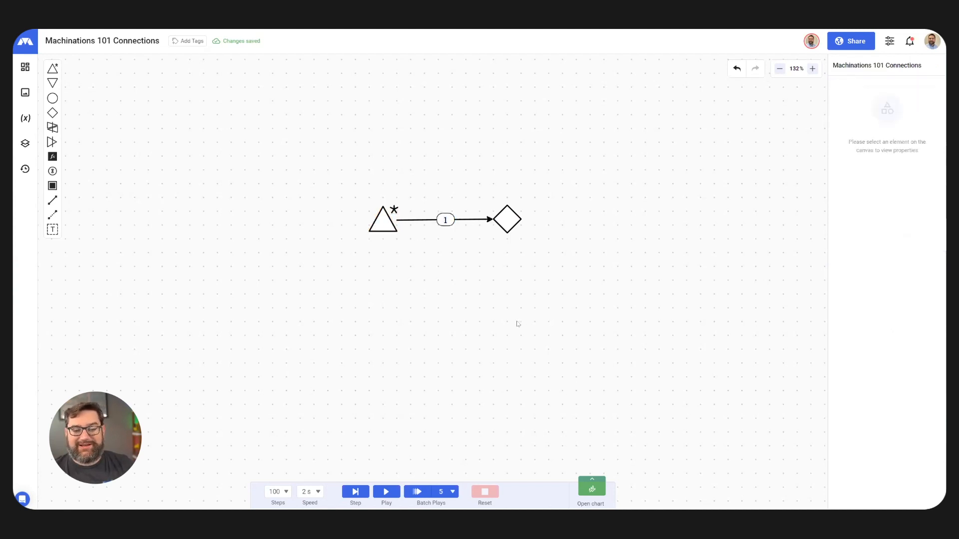
# View the list of keyboard shortcuts and close it.
pyautogui.click(520, 221)
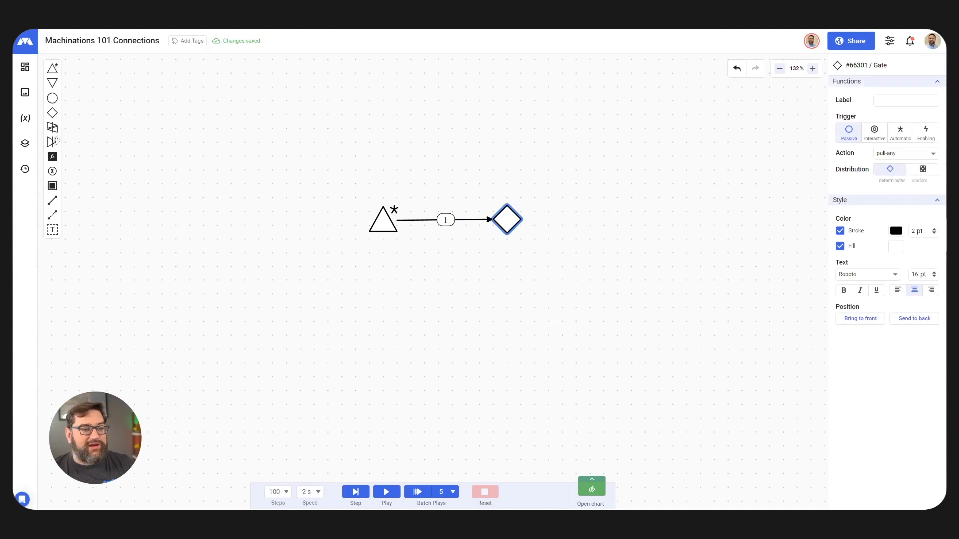
pyautogui.press('F1')
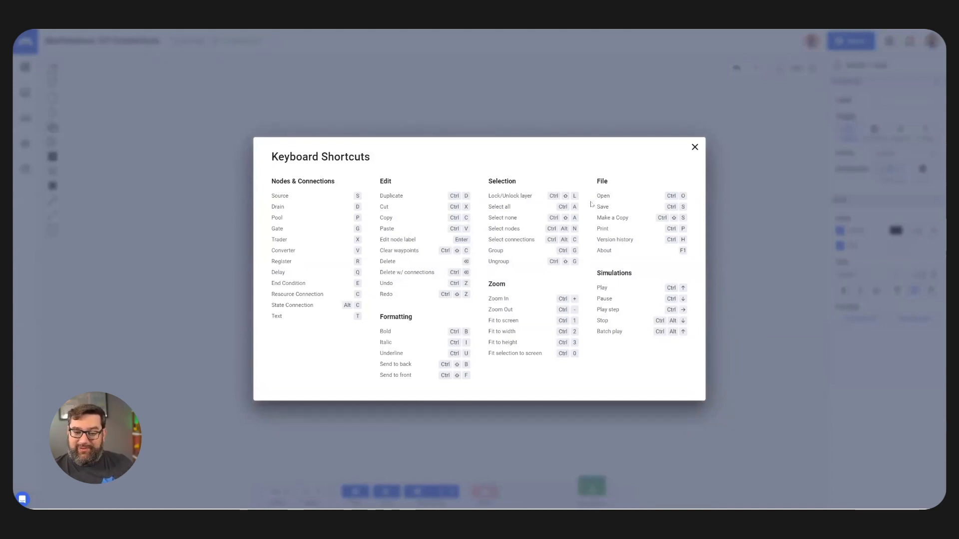
pyautogui.click(694, 147)
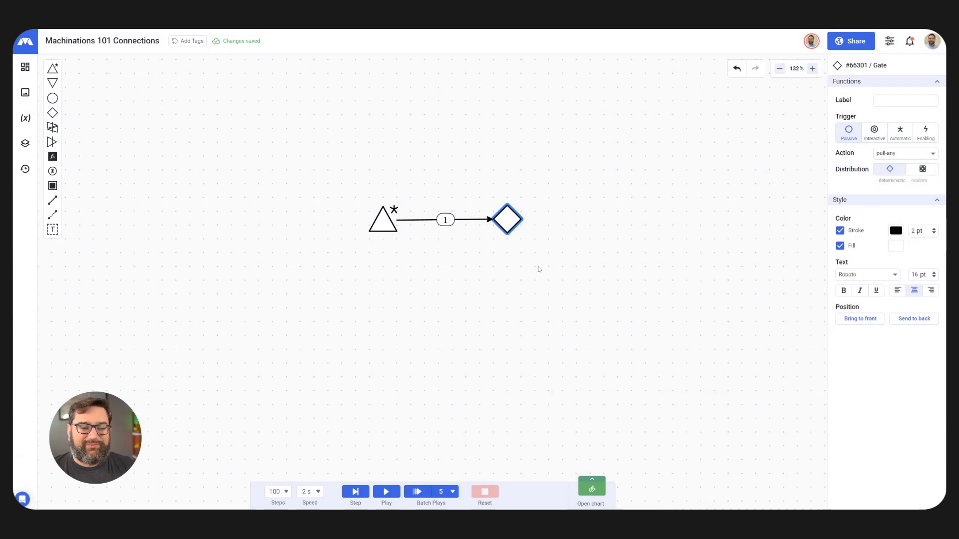
# Add two Pools connected from the Gate, one above it and one to its right.
pyautogui.click(517, 236)
pyautogui.click(512, 224)
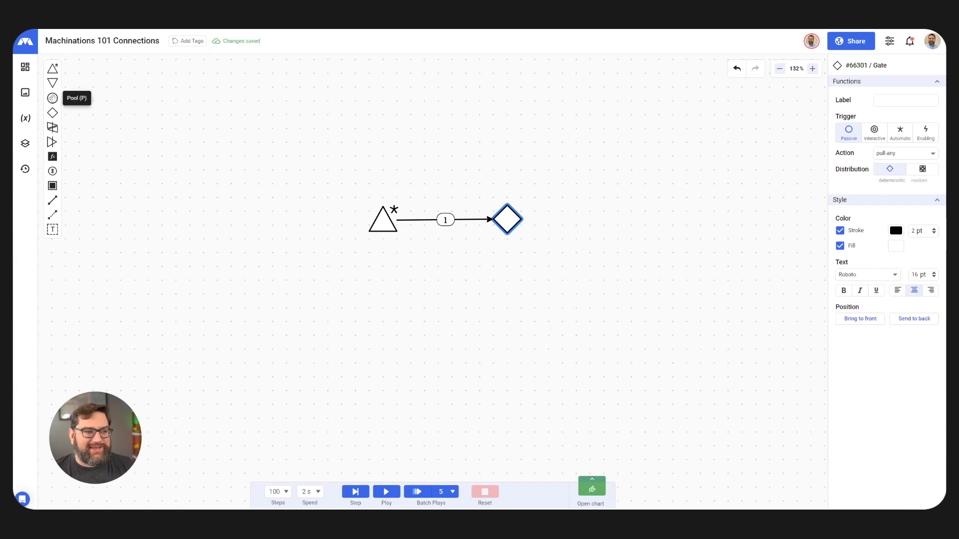
pyautogui.click(53, 97)
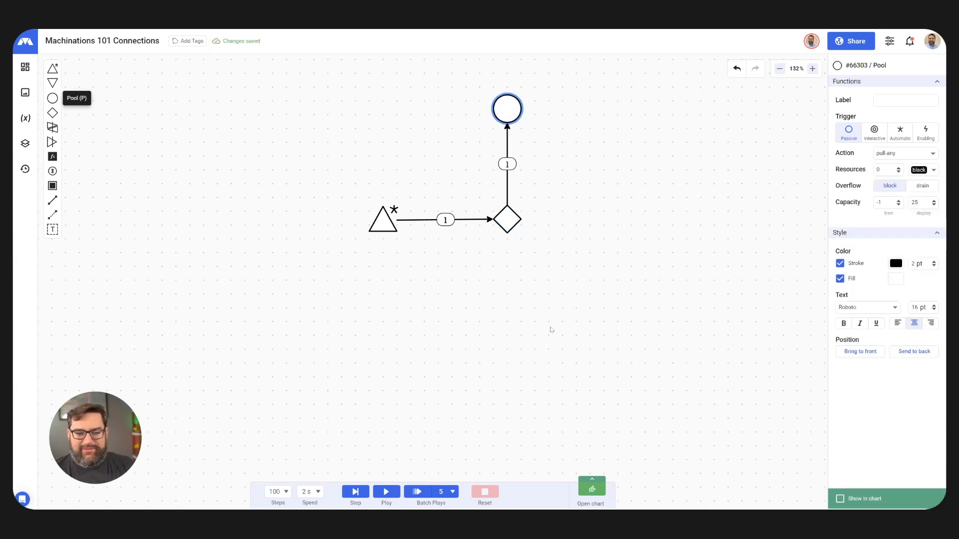
pyautogui.click(512, 221)
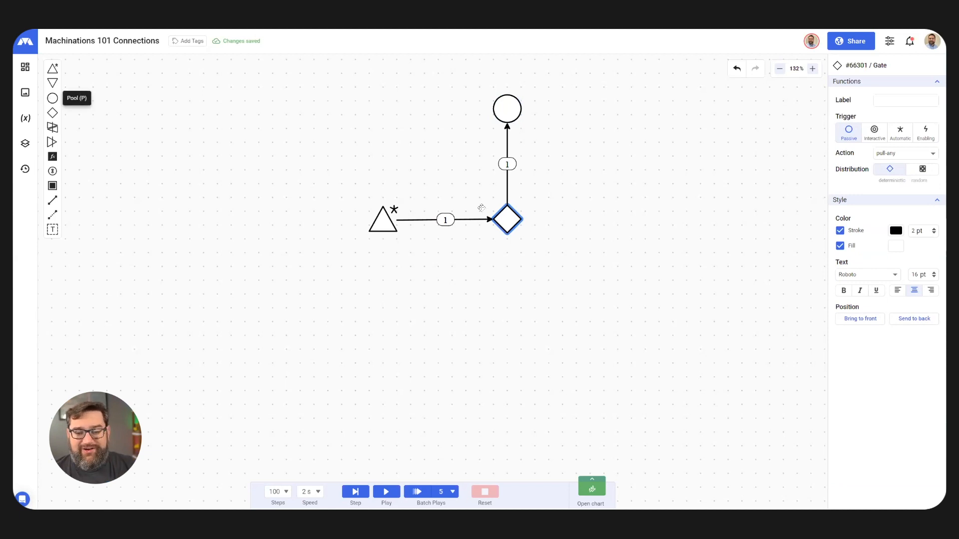
pyautogui.press('p')
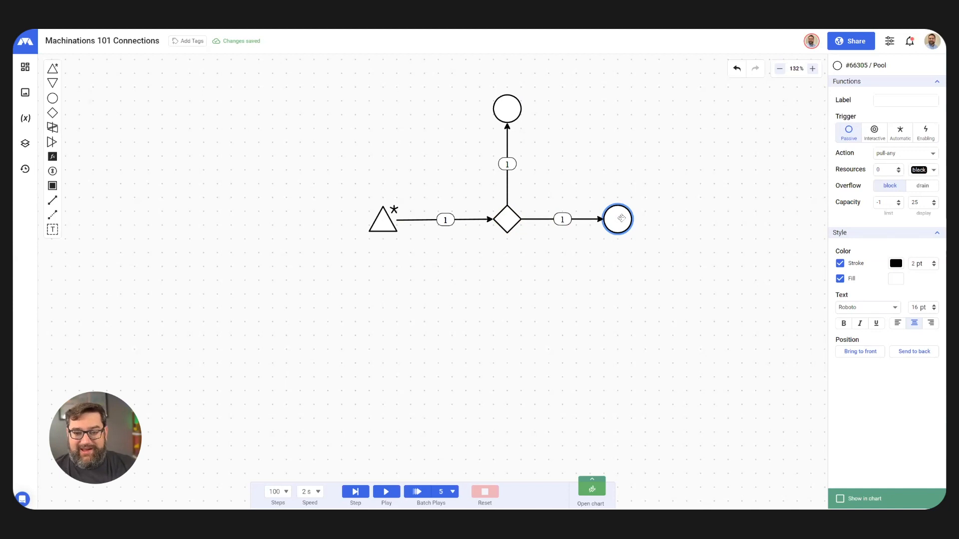
# Connect new Pools above and below the Pool right of the Gate, and another left of the lower one.
pyautogui.click(52, 98)
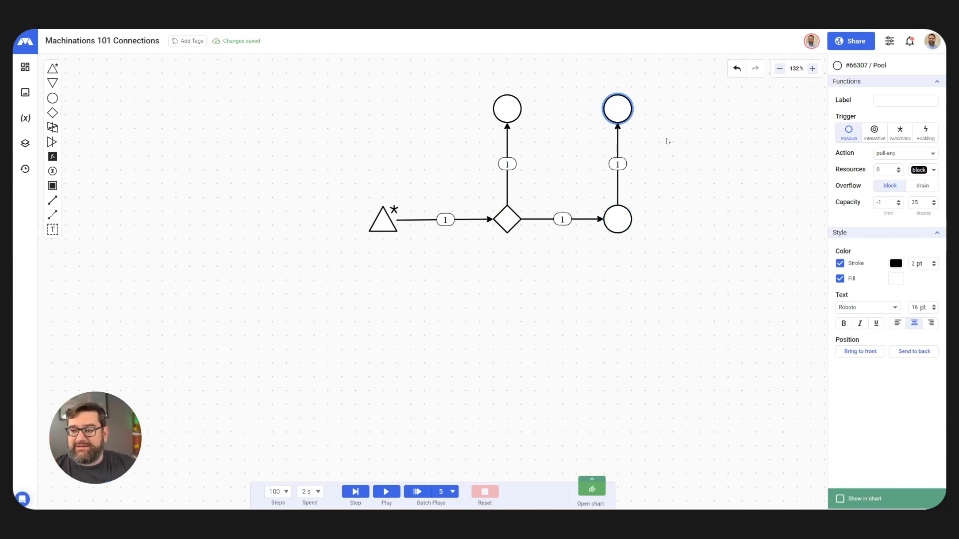
pyautogui.click(618, 221)
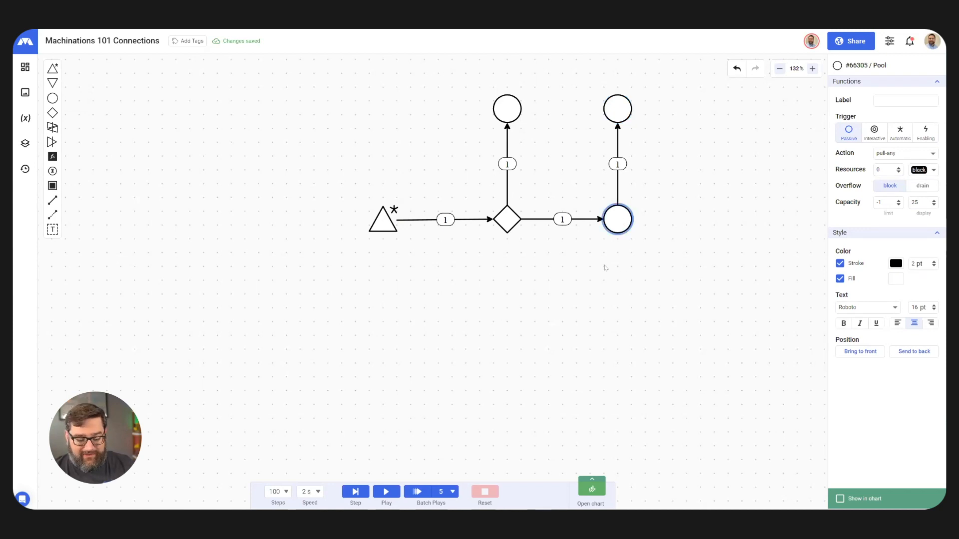
pyautogui.click(52, 98)
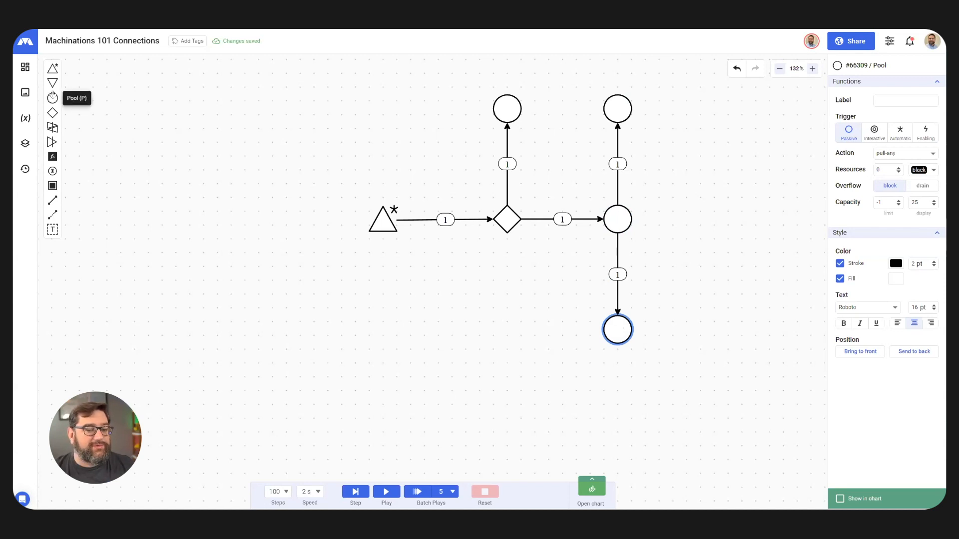
pyautogui.click(52, 98)
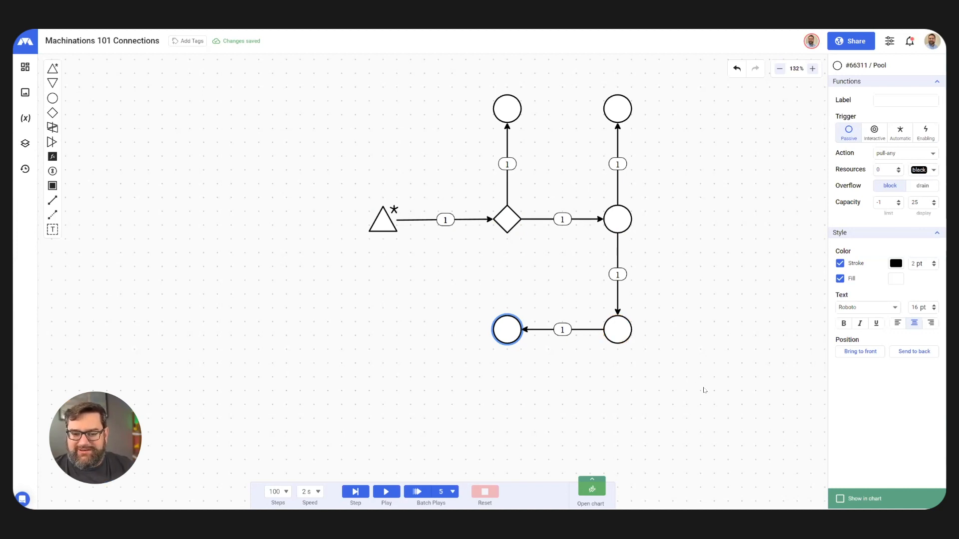
# Delete the entire practice diagram of Source, Gate, Pools and connections.
pyautogui.moveTo(720, 407); pyautogui.dragTo(258, 75)
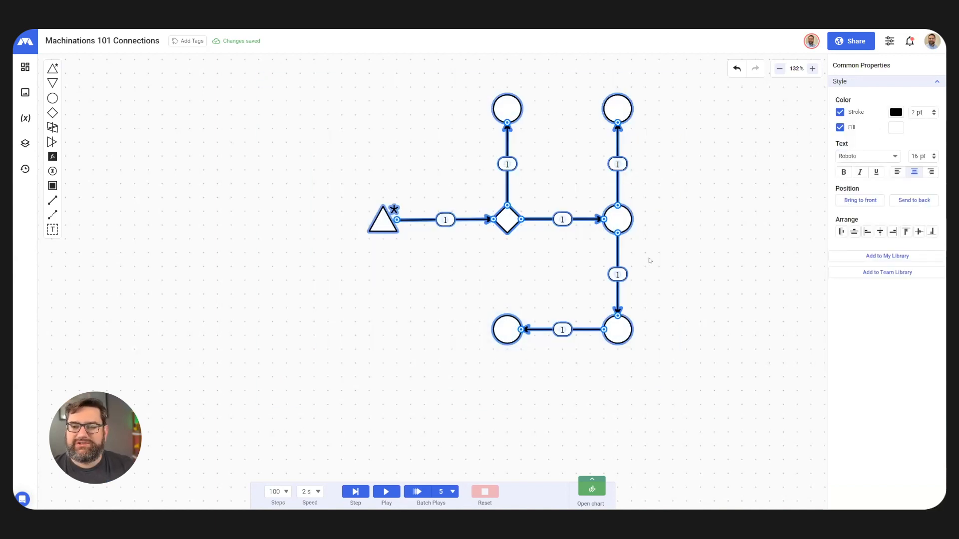
pyautogui.press('Delete')
# Search the saved diagrams for "101" and open the Machinations 101 Objects diagram.
pyautogui.moveTo(548, 199); pyautogui.dragTo(183, 238)
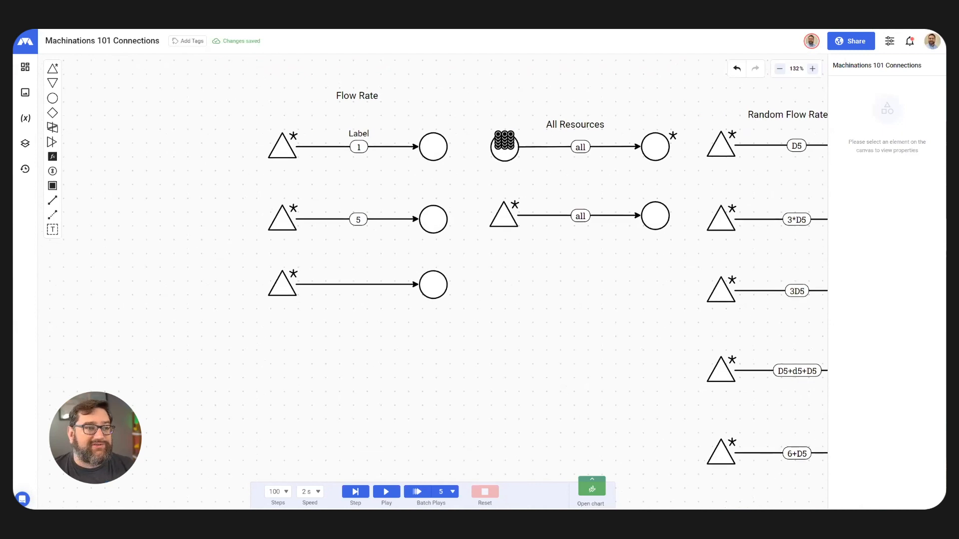
pyautogui.click(25, 41)
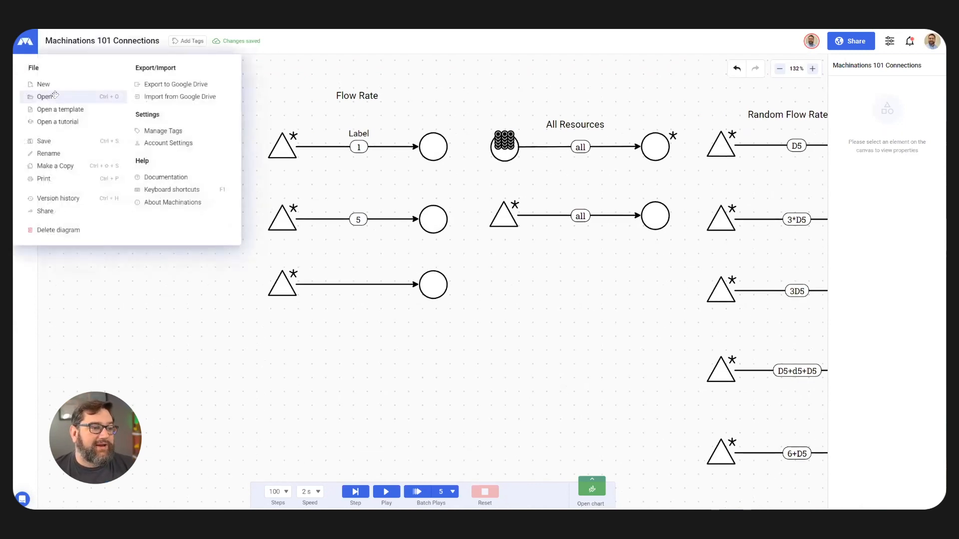
pyautogui.click(55, 96)
pyautogui.click(763, 52)
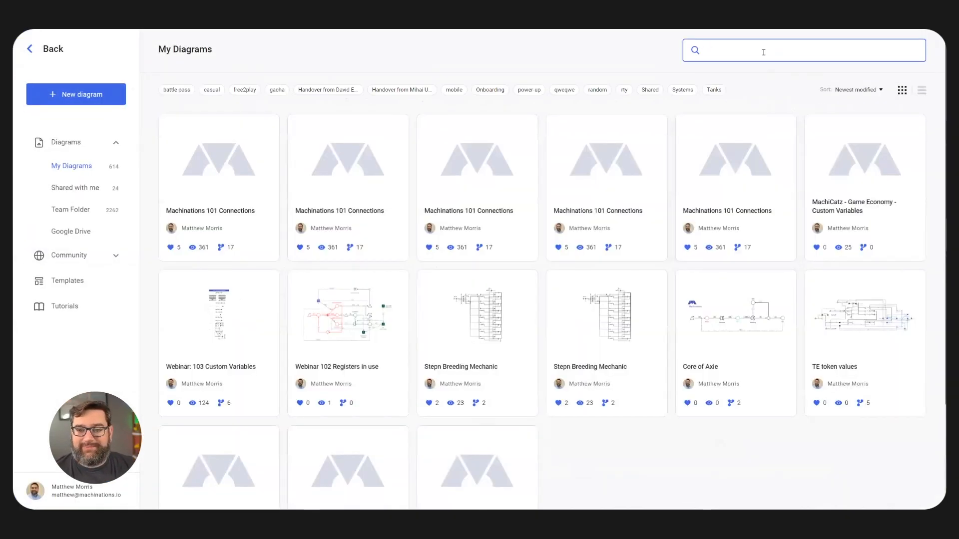
pyautogui.write('101')
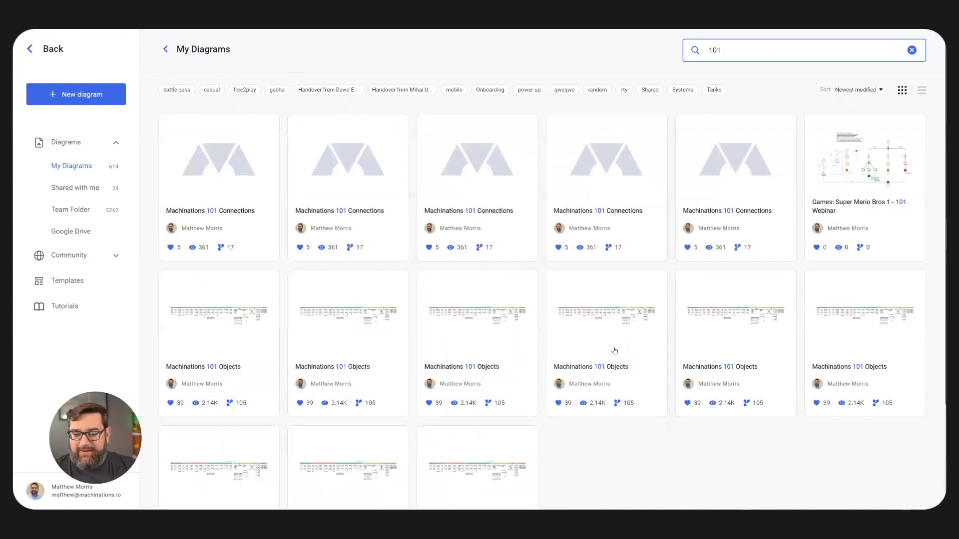
pyautogui.scroll(-3, 615, 351)
pyautogui.click(219, 214)
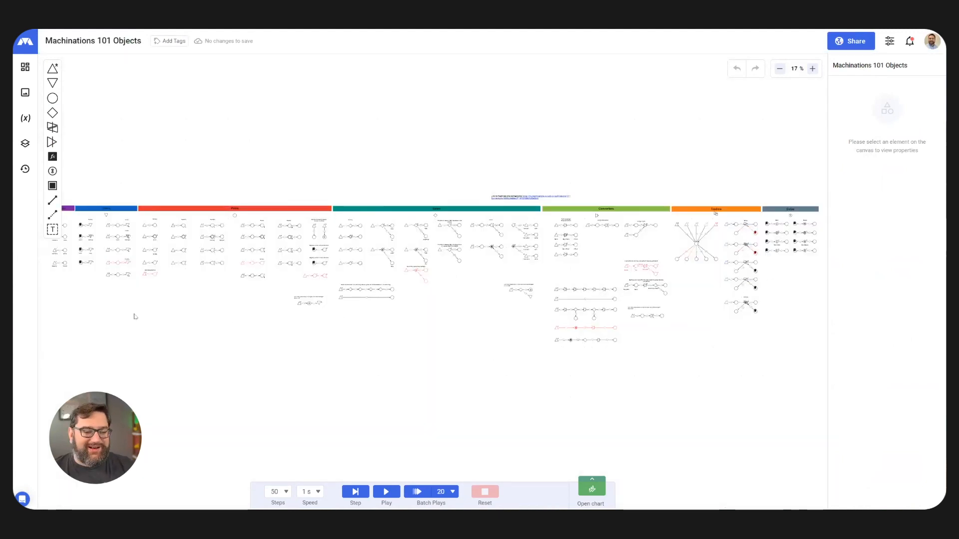
# Select the Source labelled Passive in the Sources section to inspect its properties.
pyautogui.moveTo(374, 323); pyautogui.dragTo(606, 327)
pyautogui.moveTo(277, 323); pyautogui.dragTo(501, 318)
pyautogui.scroll(10, 519, 222)
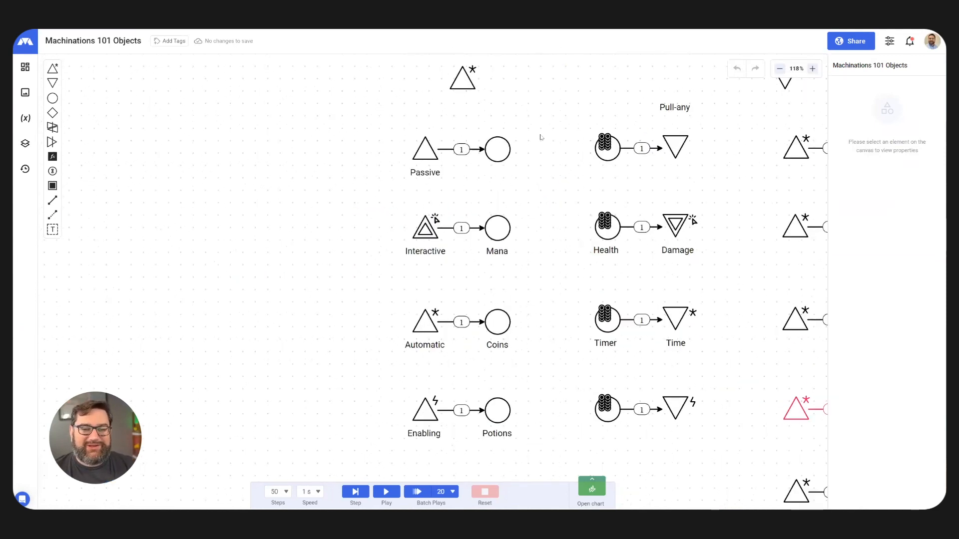
pyautogui.moveTo(540, 135); pyautogui.dragTo(540, 156)
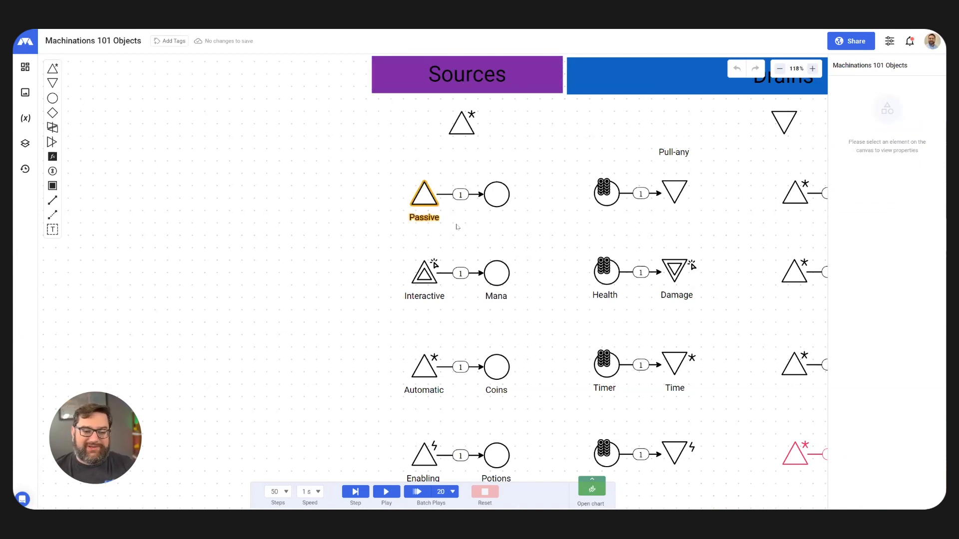
pyautogui.moveTo(463, 209); pyautogui.dragTo(461, 157)
pyautogui.click(420, 139)
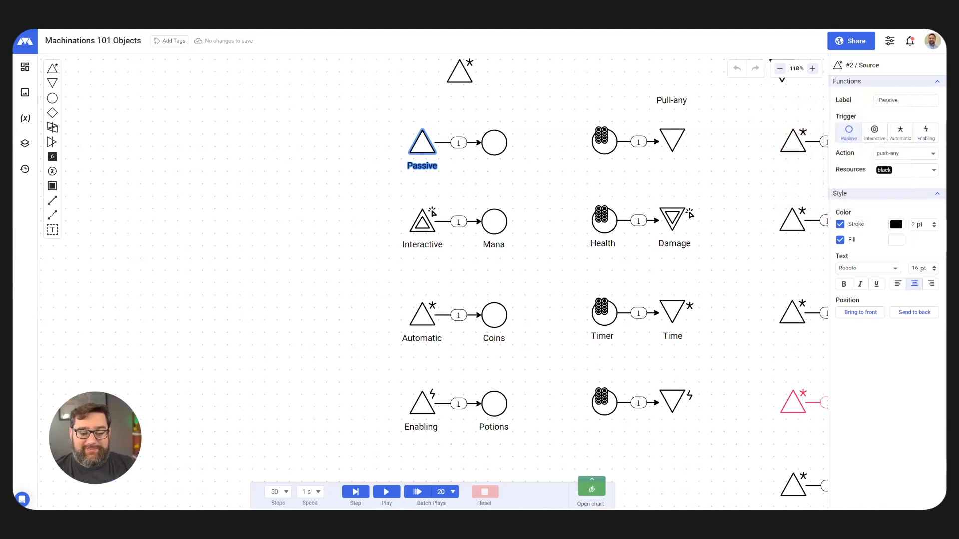
# Play the simulation and try to trigger the Passive Source while it runs.
pyautogui.hotkey('ctrl', 'Up')
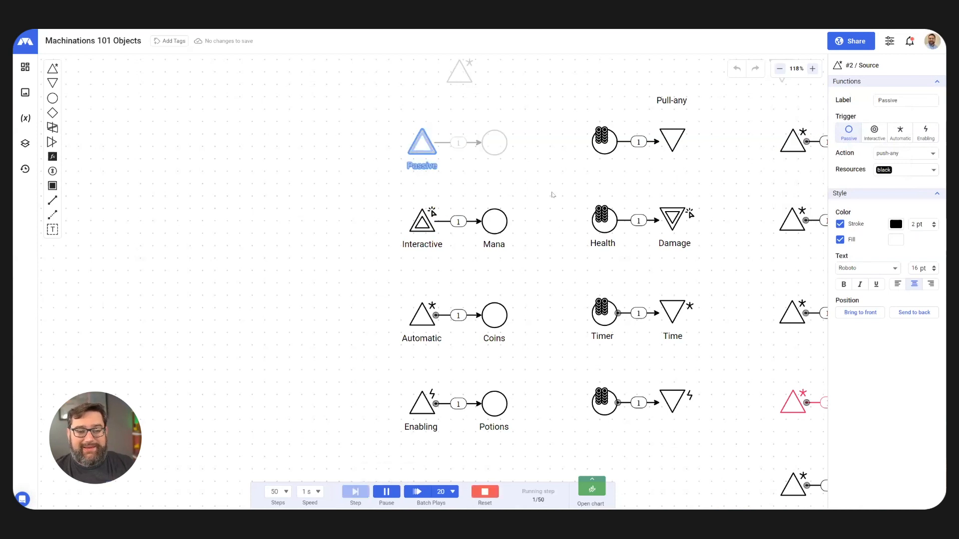
pyautogui.click(423, 144)
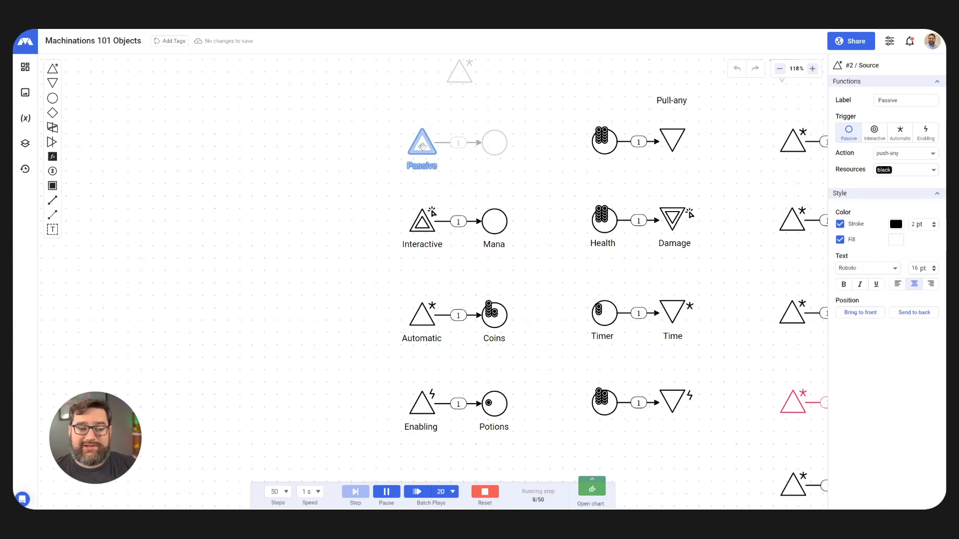
pyautogui.moveTo(422, 146)
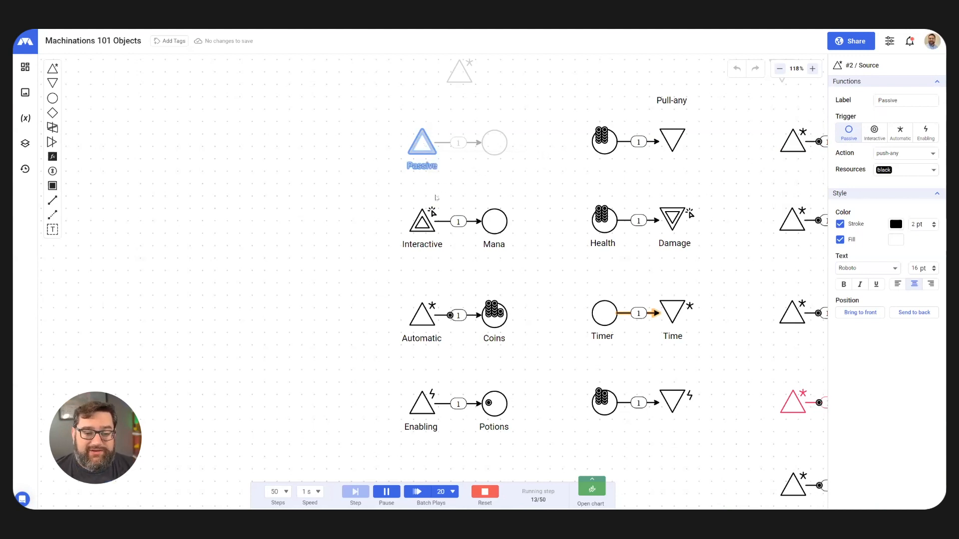
# Trigger the Interactive Source twice during the run to send resources to the Mana Pool.
pyautogui.scroll(2, 451, 234)
pyautogui.scroll(10, 451, 234)
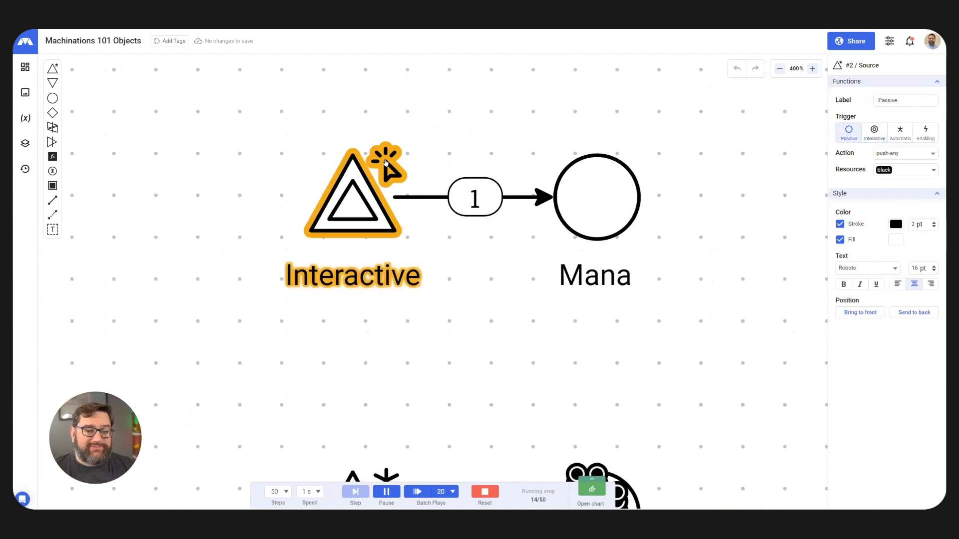
pyautogui.click(353, 208)
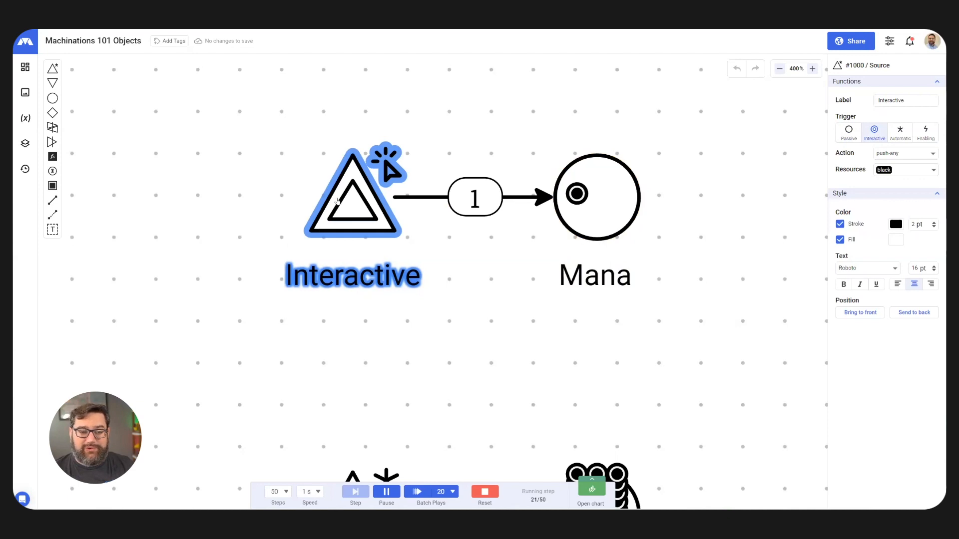
pyautogui.click(352, 207)
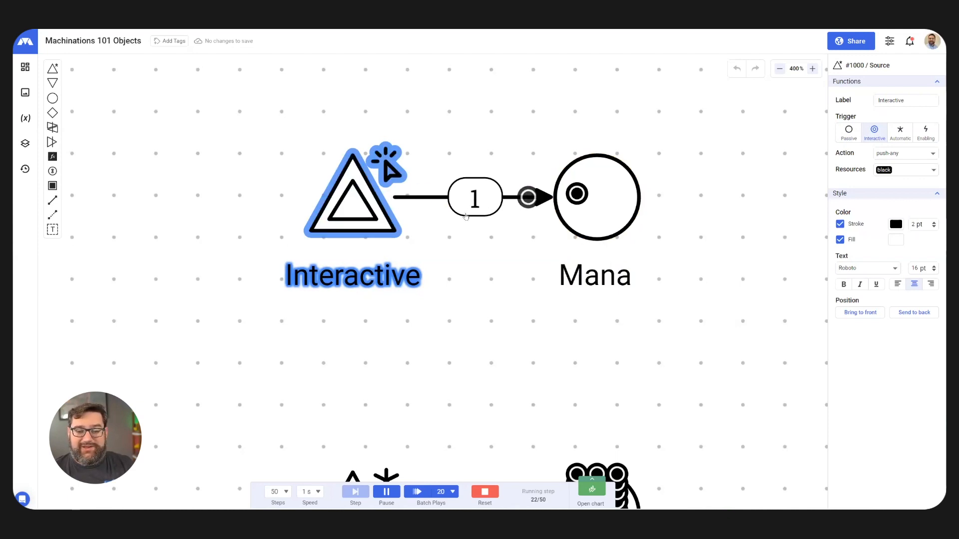
# Reset the simulation and play it again to observe the Automatic Source feeding the Coins Pool.
pyautogui.scroll(-4, 492, 224)
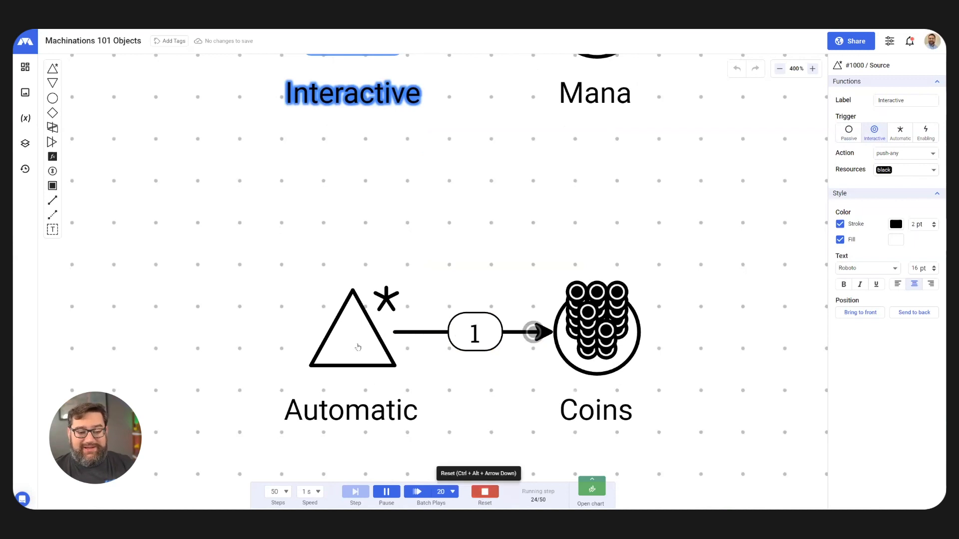
pyautogui.hotkey('ctrl', 'alt', 'Down')
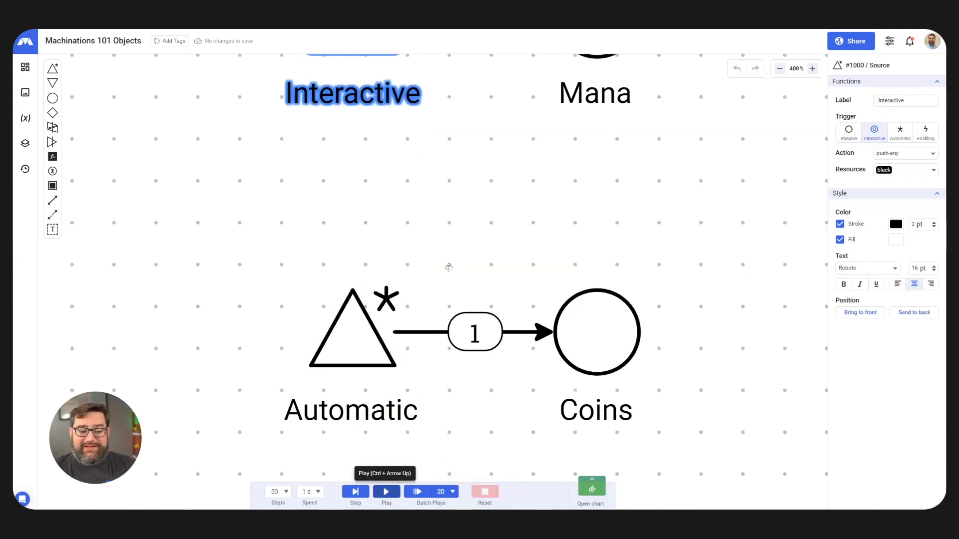
pyautogui.scroll(-1, 449, 268)
pyautogui.hotkey('ctrl', 'Up')
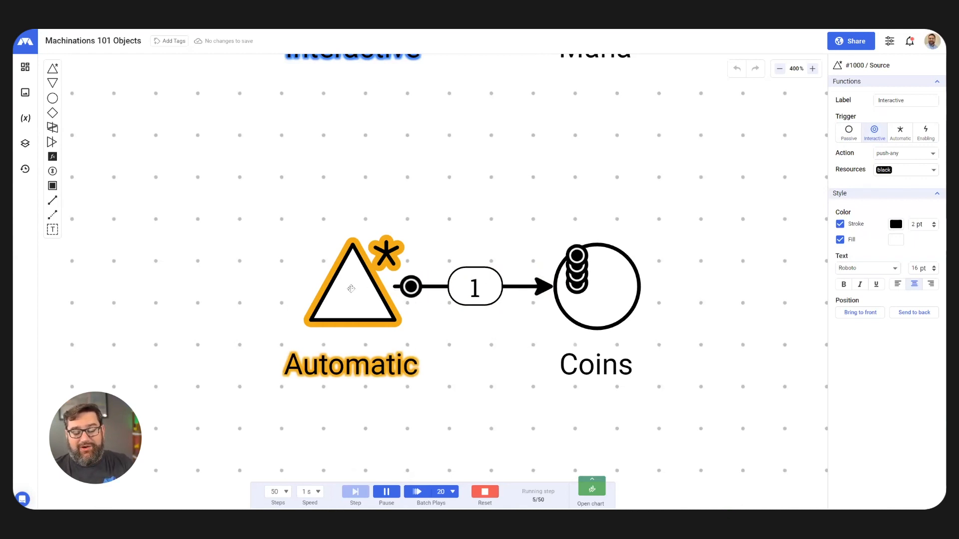
# Play the simulation for the Enabling Source and Potions Pool, reset it and play it again.
pyautogui.scroll(-1, 469, 210)
pyautogui.scroll(-6, 470, 210)
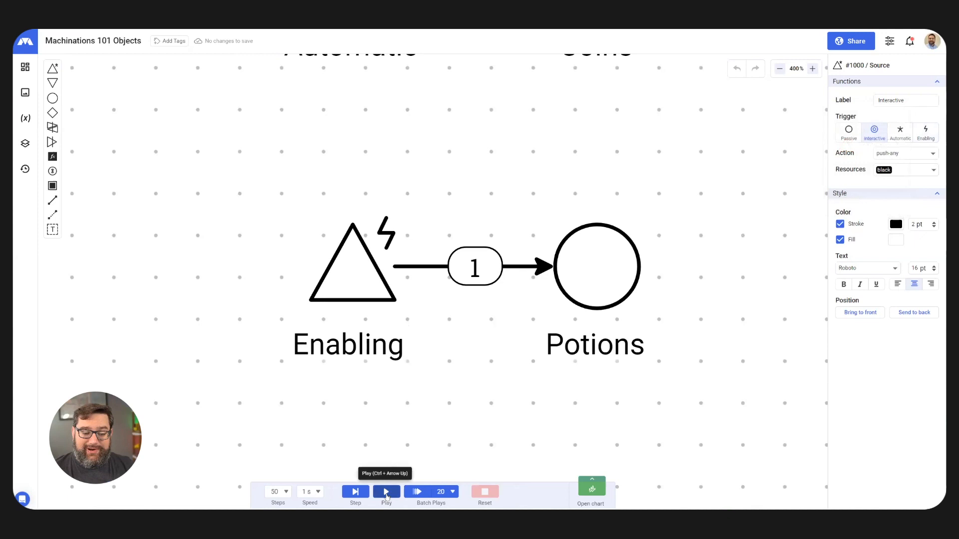
pyautogui.click(386, 492)
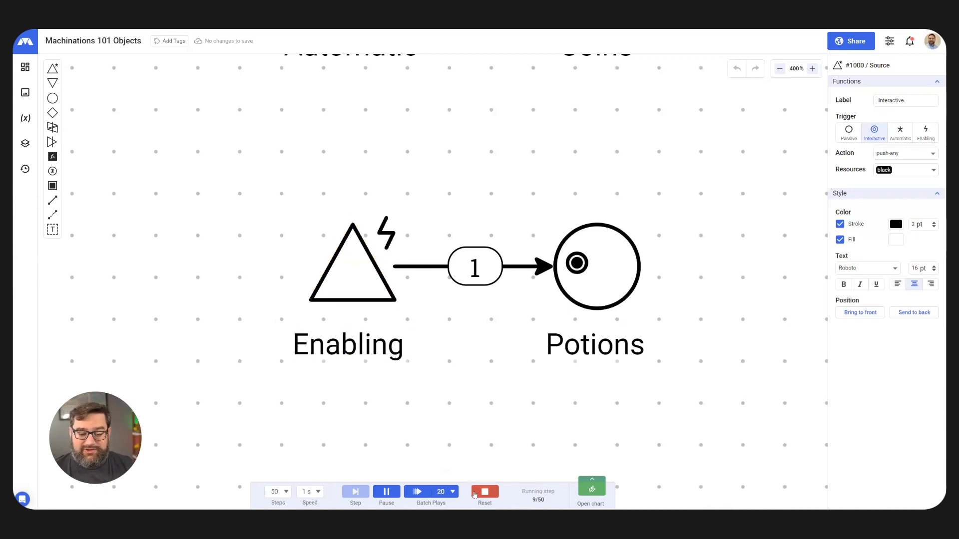
pyautogui.click(386, 496)
pyautogui.click(386, 494)
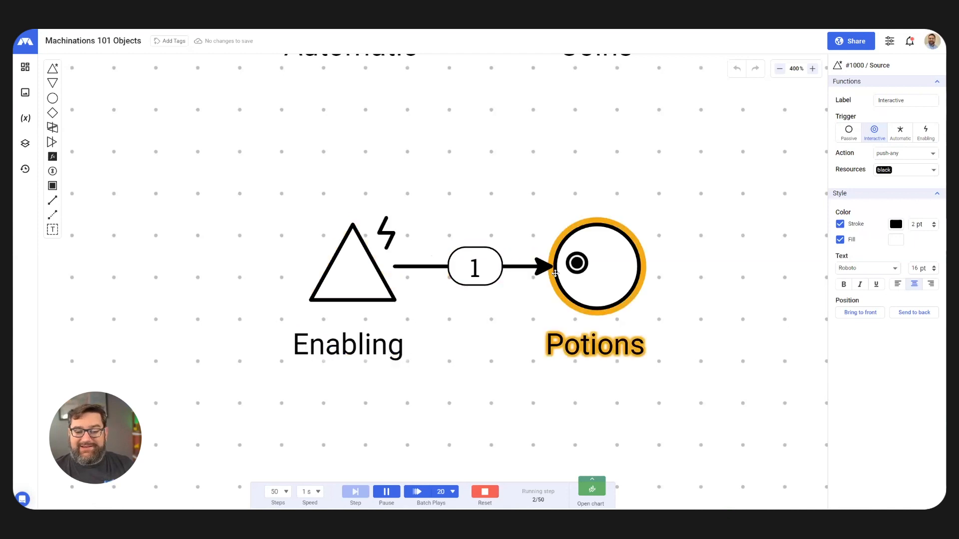
# Examine the four Source trigger examples alongside the matching Drain examples in the Drains section.
pyautogui.scroll(-5, 349, 377)
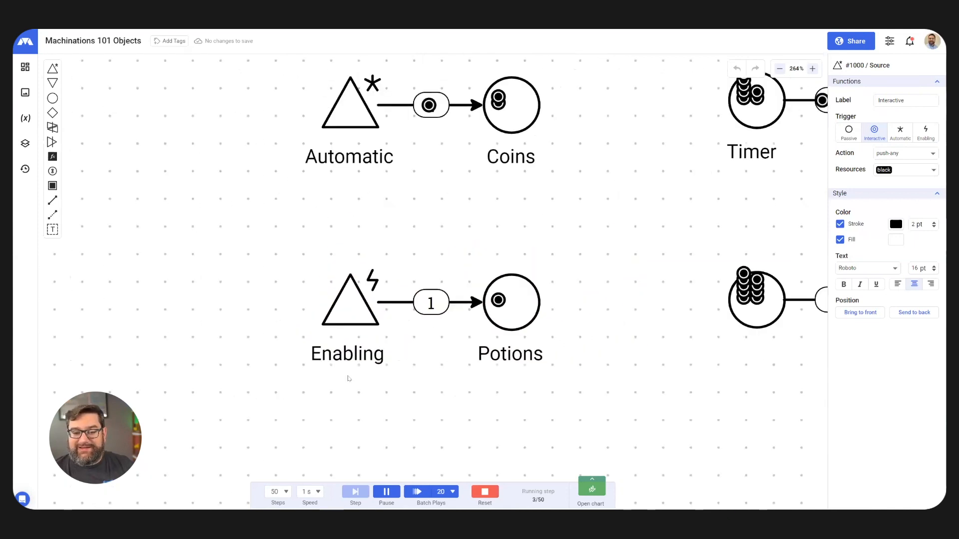
pyautogui.scroll(-1, 350, 374)
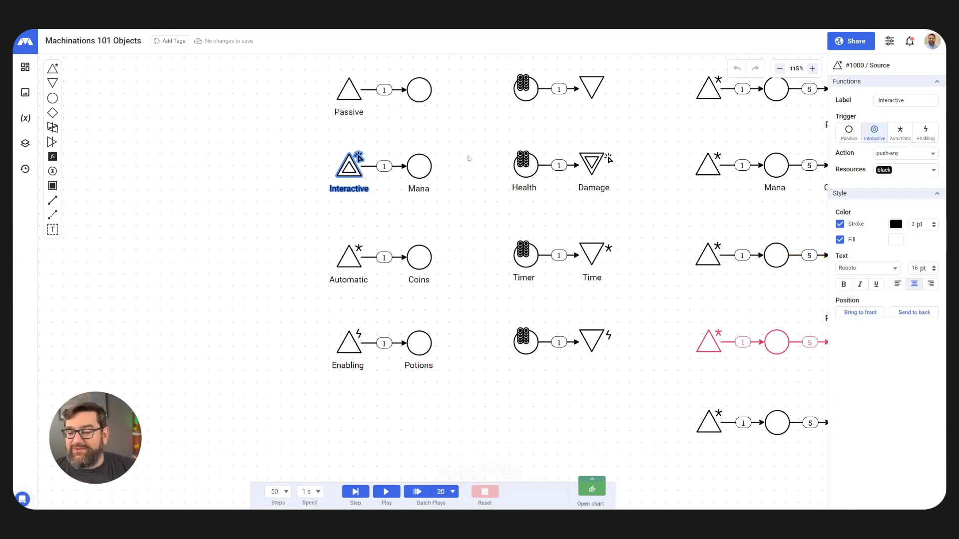
pyautogui.scroll(4, 466, 157)
pyautogui.hscroll(3, 466, 157)
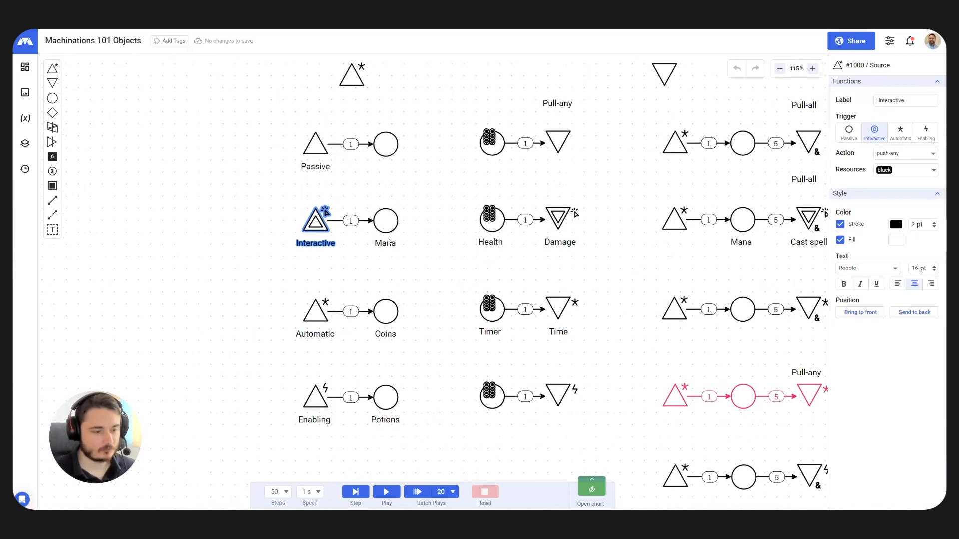
pyautogui.hscroll(3, 550, 263)
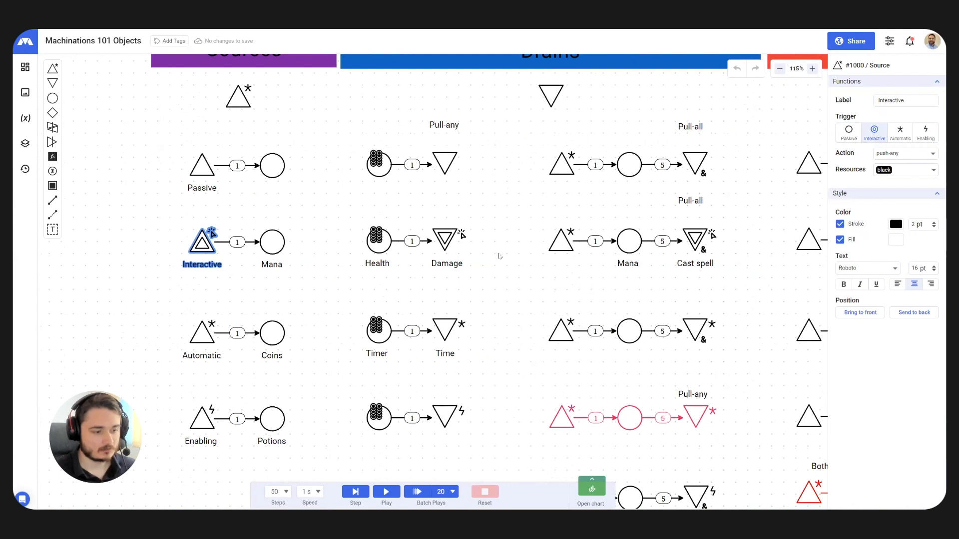
pyautogui.scroll(4, 412, 160)
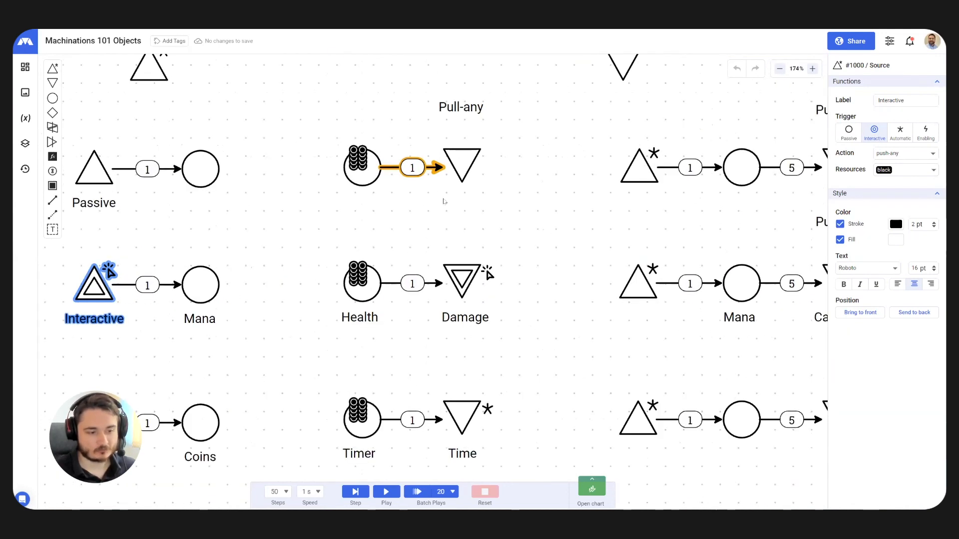
pyautogui.scroll(-2, 530, 288)
pyautogui.hscroll(-1, 529, 288)
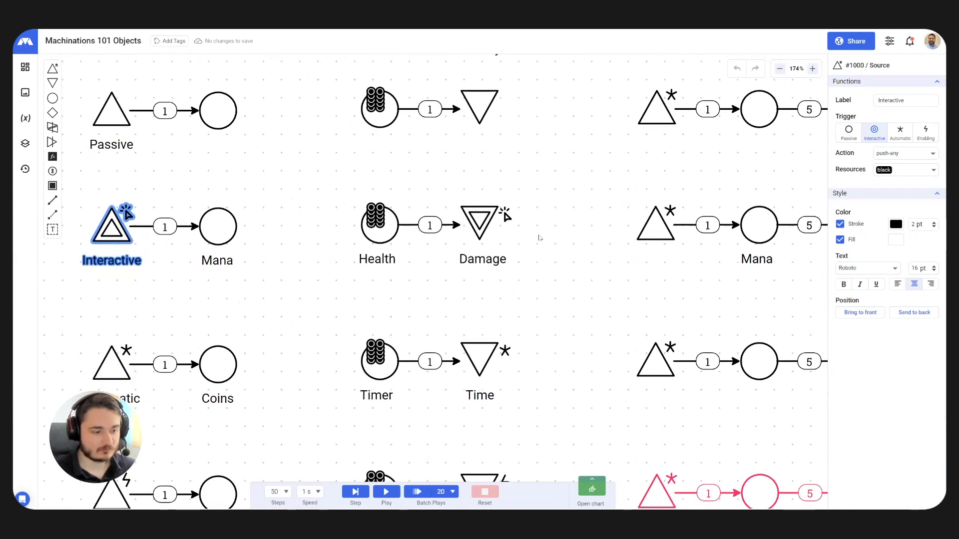
pyautogui.scroll(-1, 537, 232)
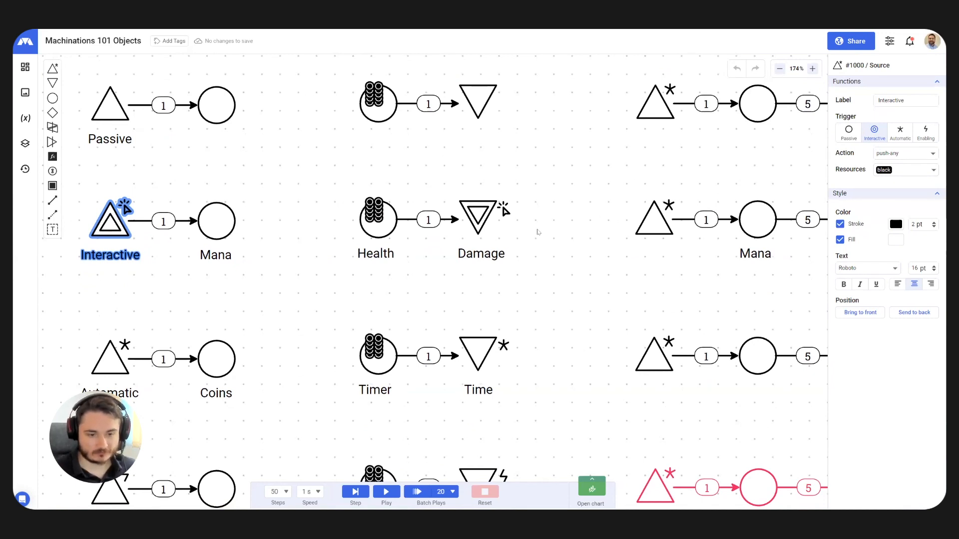
pyautogui.moveTo(559, 248); pyautogui.dragTo(577, 235)
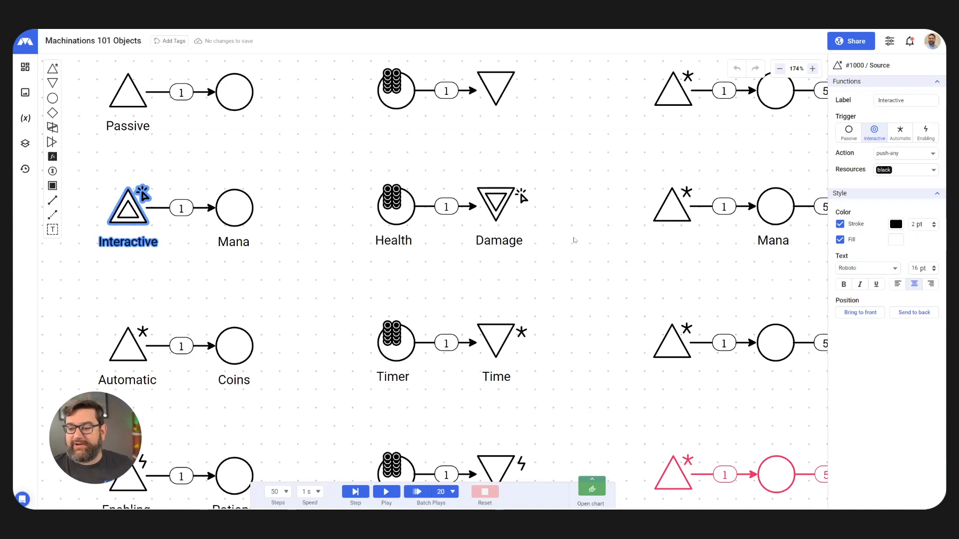
pyautogui.scroll(4, 566, 186)
pyautogui.hscroll(3, 566, 186)
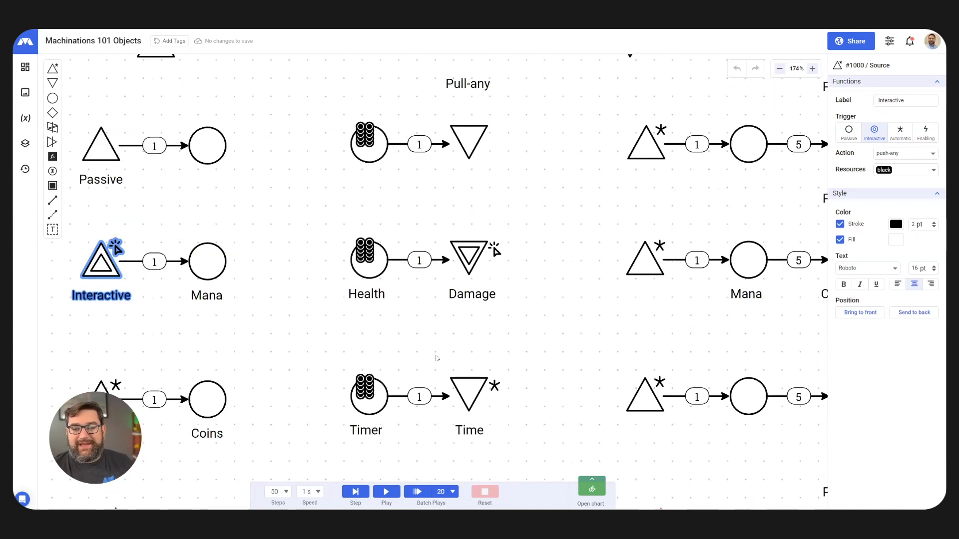
# Inspect the properties of the standalone Drain below the Drains heading and of the passive Drain in the Pull-any example.
pyautogui.click(506, 202)
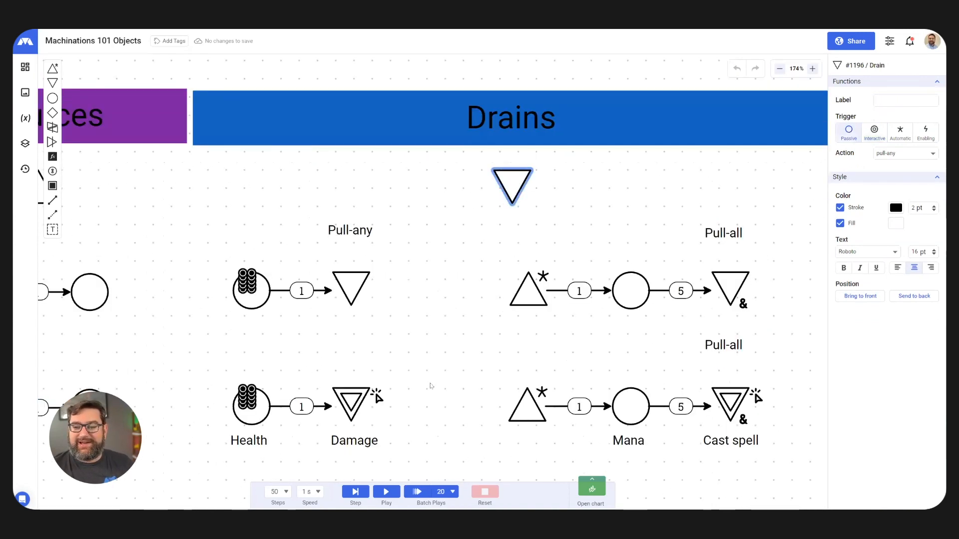
pyautogui.scroll(-4, 506, 202)
pyautogui.hscroll(-1, 506, 202)
pyautogui.click(405, 102)
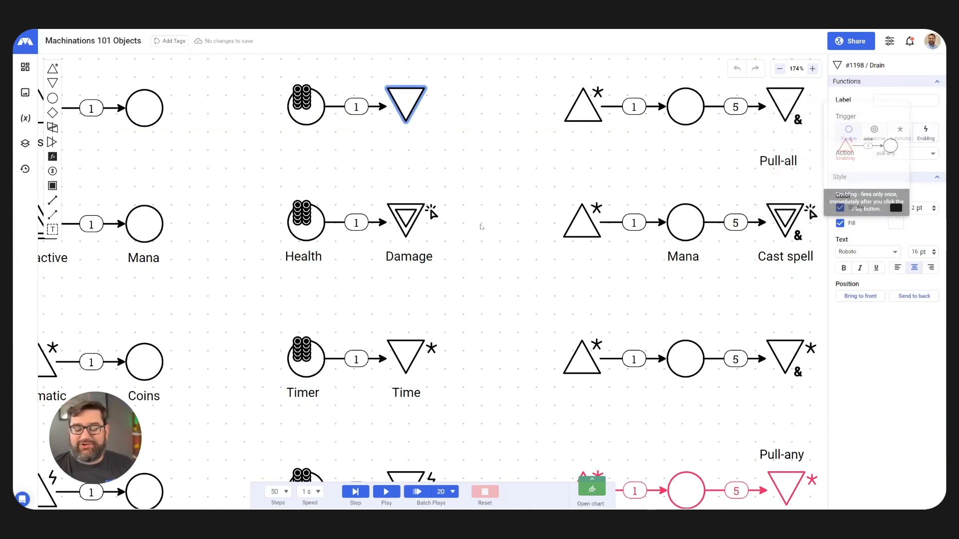
# Play the simulation and trigger the interactive Damage Drain twice to pull resources from the Health Pool.
pyautogui.scroll(-2, 514, 200)
pyautogui.hscroll(-1, 515, 200)
pyautogui.hscroll(-1, 520, 201)
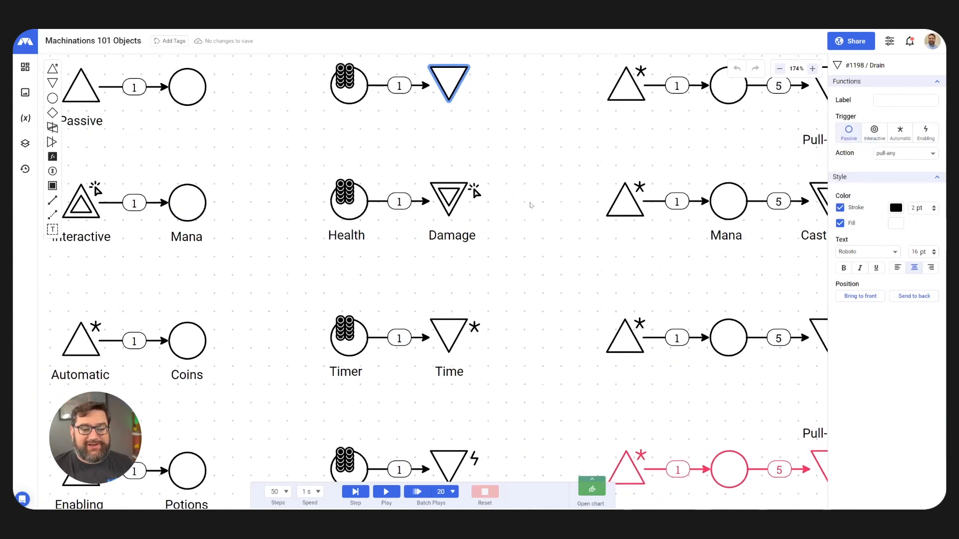
pyautogui.click(386, 491)
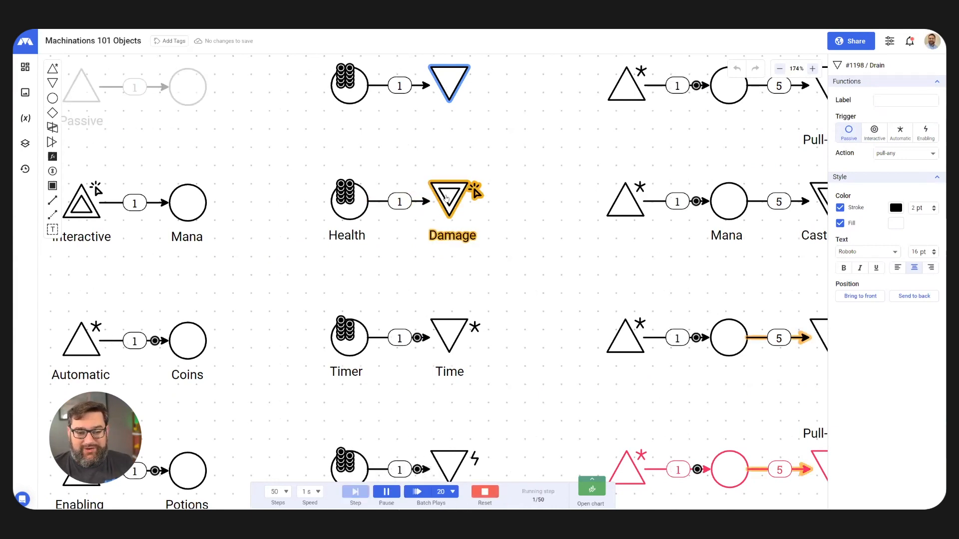
pyautogui.click(448, 199)
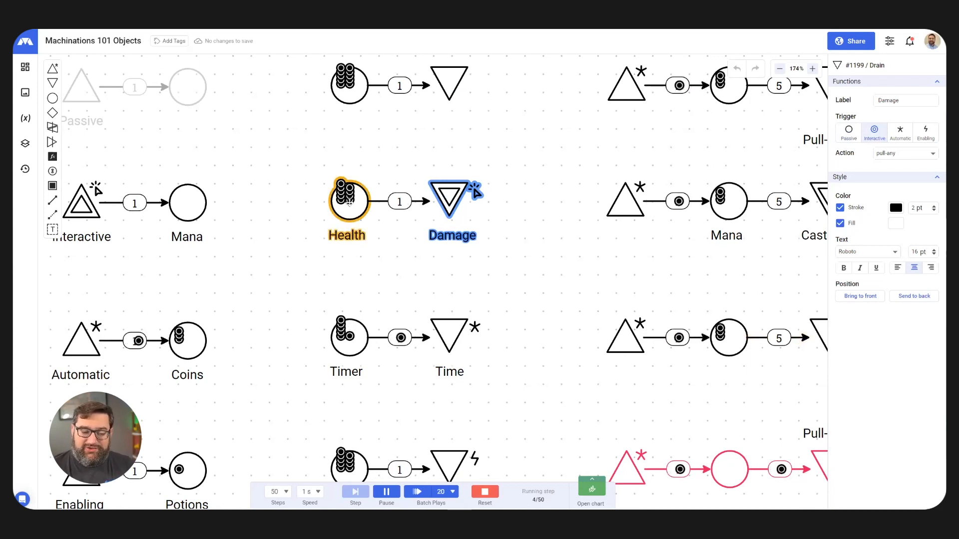
pyautogui.click(446, 201)
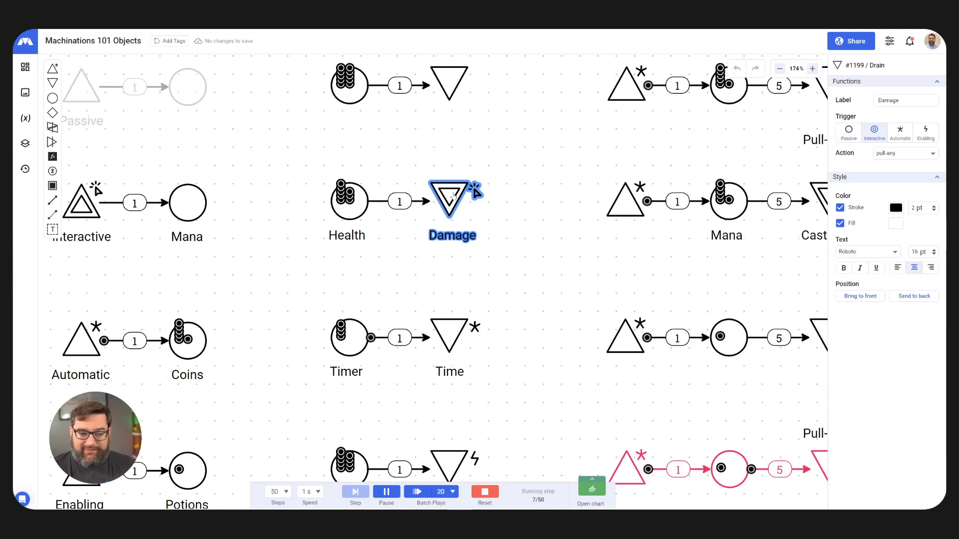
# Reset and replay the simulation to watch the automatic Time Drain and the enabling Drain below it, and reset it again.
pyautogui.scroll(-1, 534, 319)
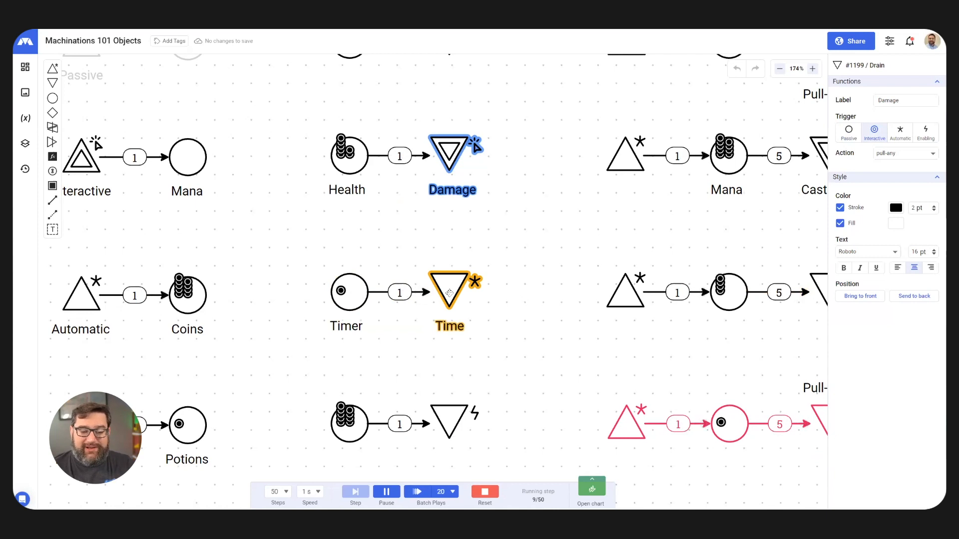
pyautogui.click(483, 492)
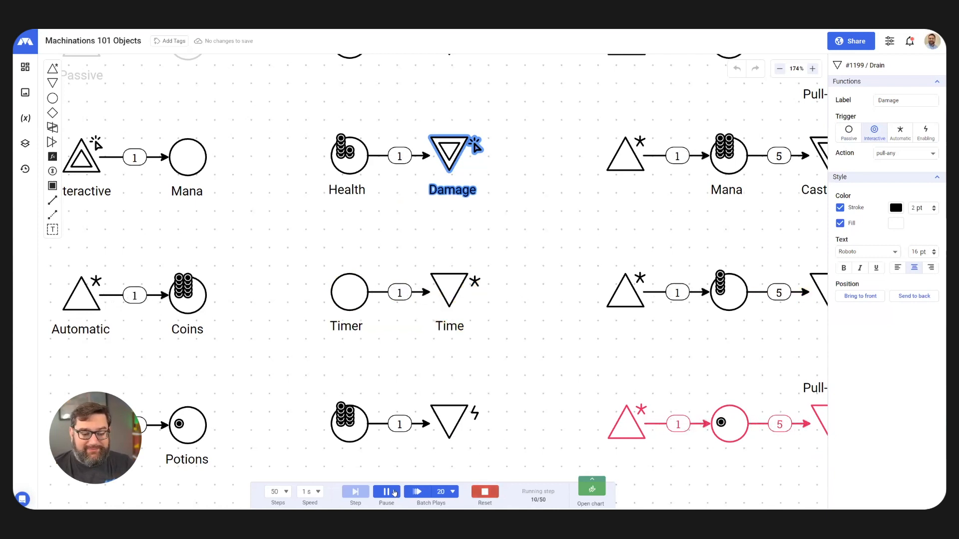
pyautogui.click(387, 493)
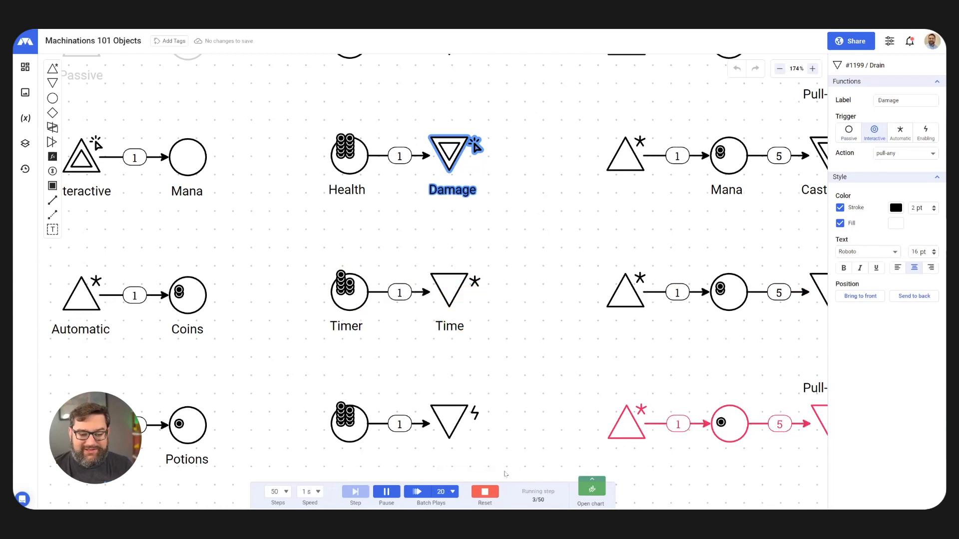
pyautogui.scroll(-2, 509, 346)
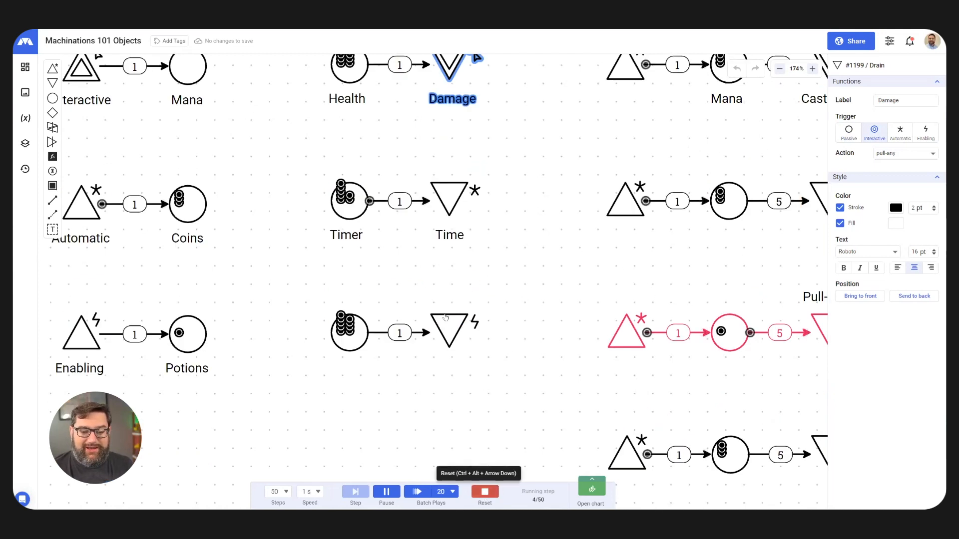
pyautogui.click(392, 495)
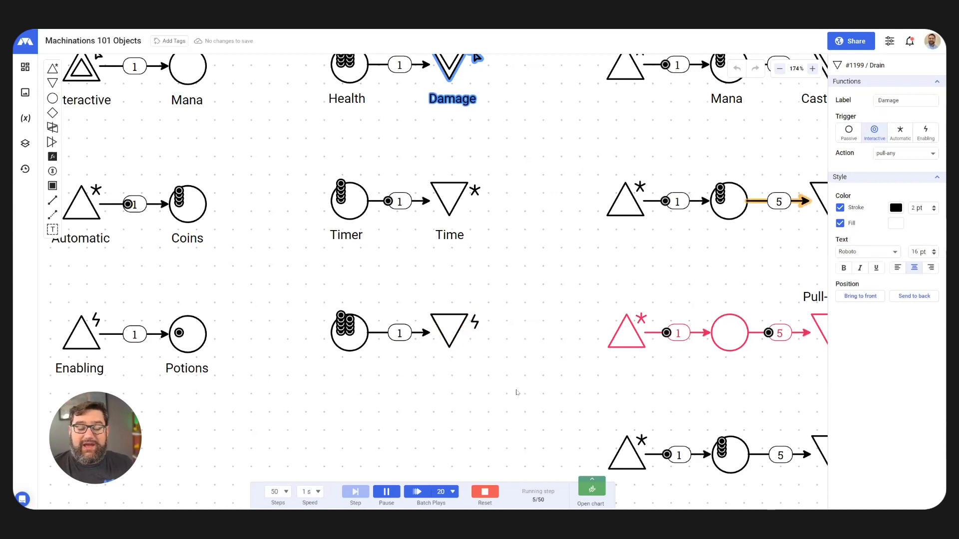
pyautogui.scroll(2, 512, 391)
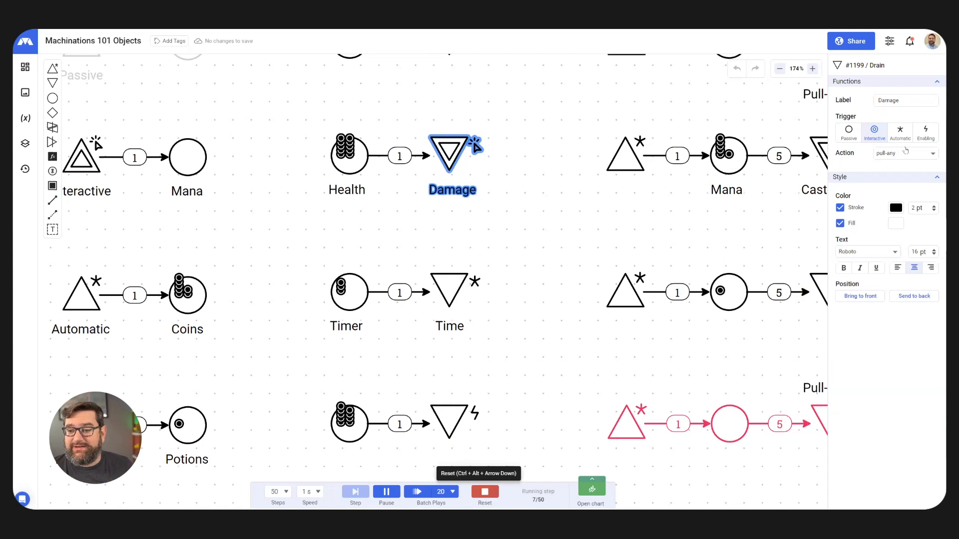
pyautogui.moveTo(849, 119)
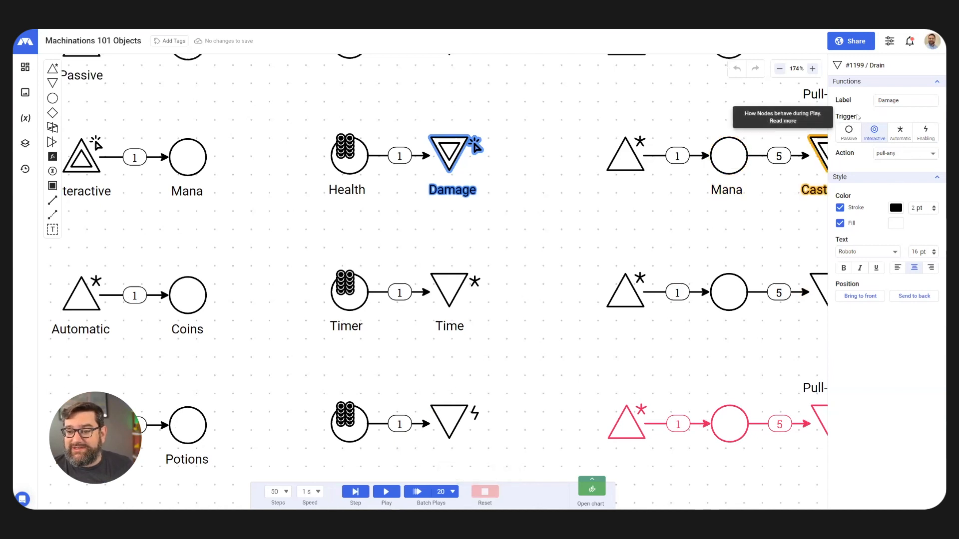
# Play the simulation and repeatedly trigger the interactive pull-all Cast spell Drain to pull resources from the Mana Pool.
pyautogui.scroll(-2, 527, 321)
pyautogui.scroll(-3, 527, 321)
pyautogui.click(918, 157)
pyautogui.moveTo(614, 185); pyautogui.dragTo(555, 166)
pyautogui.scroll(4, 607, 235)
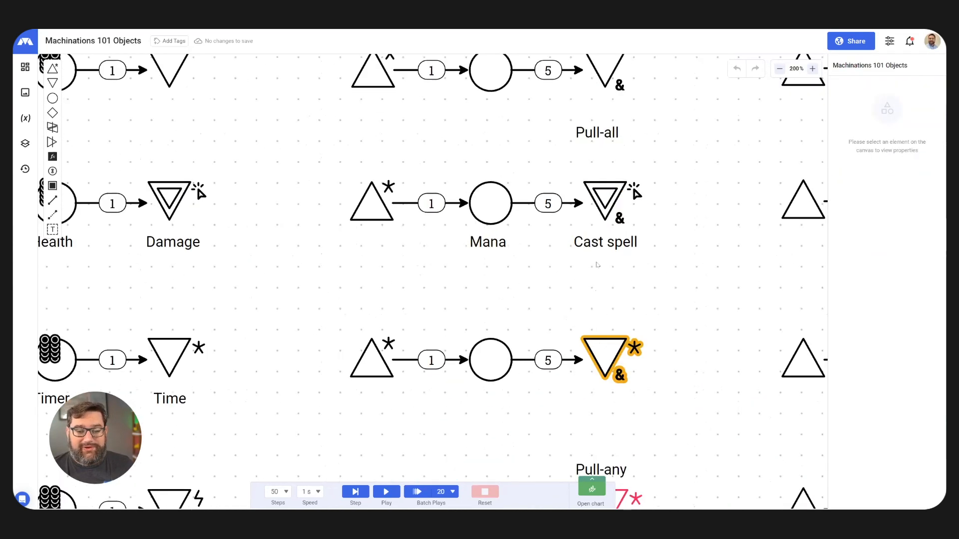
pyautogui.scroll(3, 509, 157)
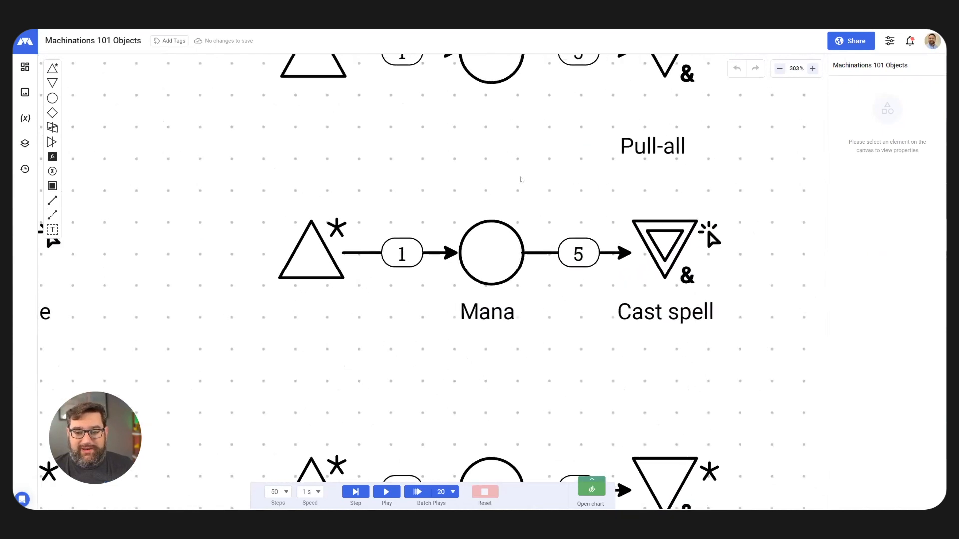
pyautogui.click(386, 491)
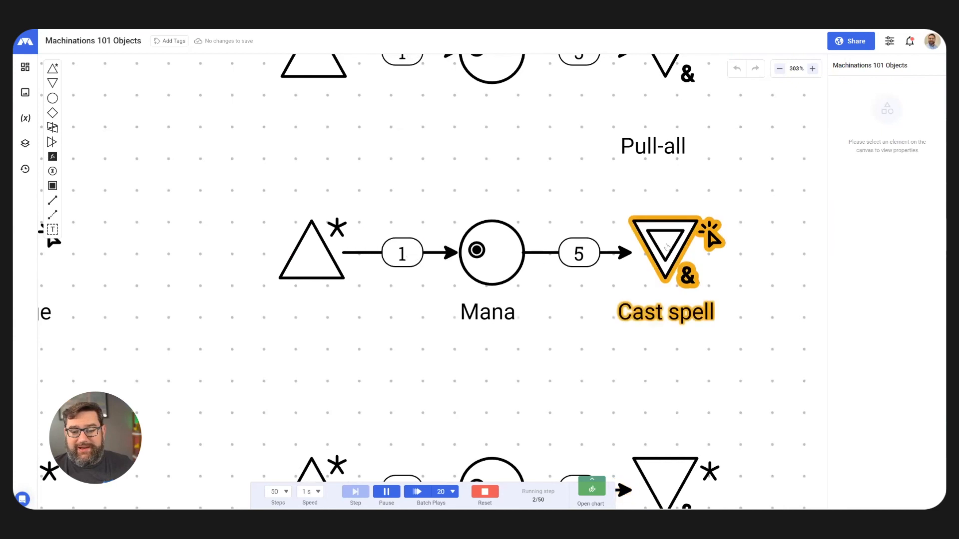
pyautogui.click(667, 248)
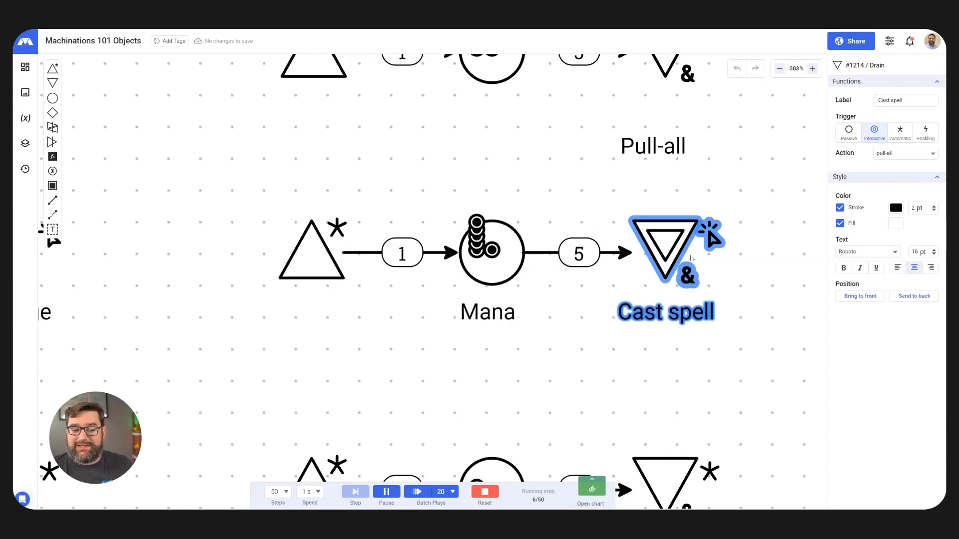
pyautogui.click(663, 243)
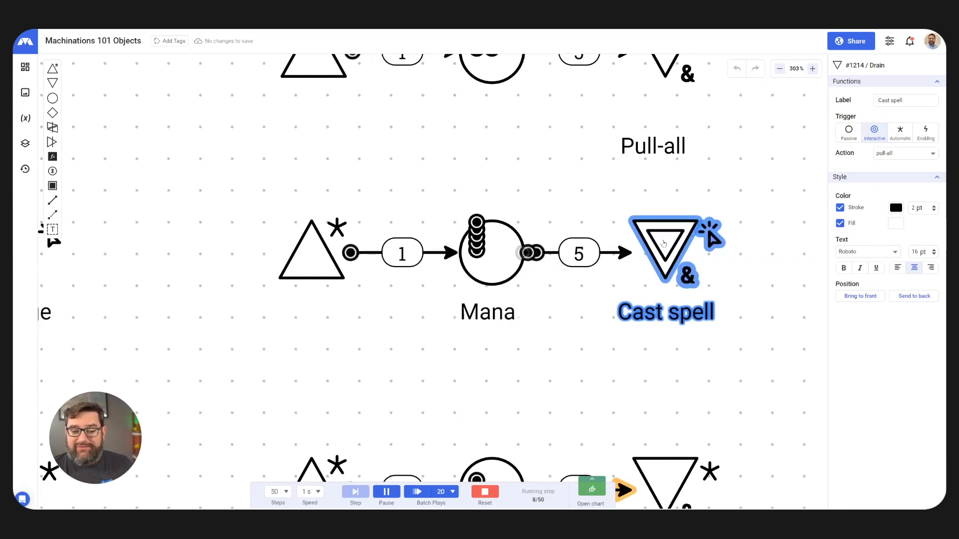
pyautogui.click(663, 243)
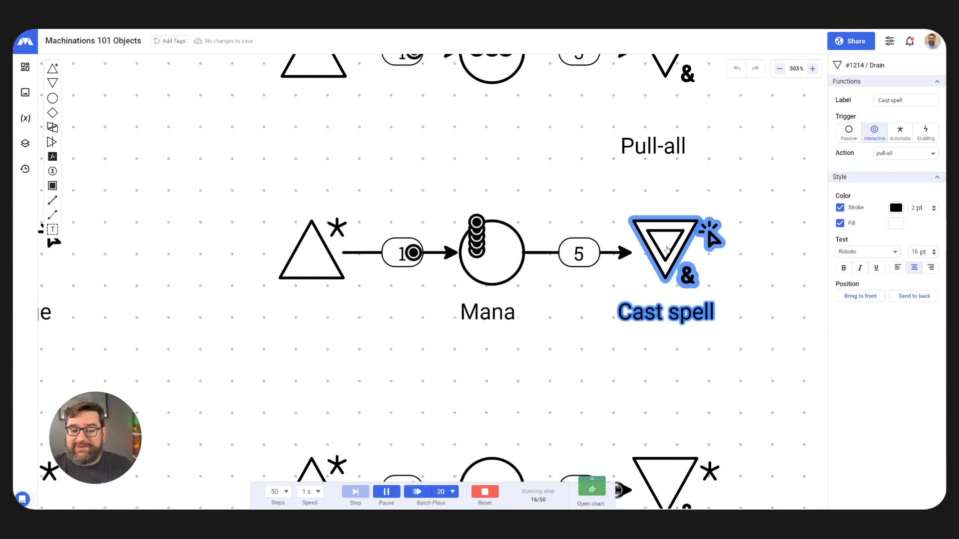
pyautogui.click(666, 249)
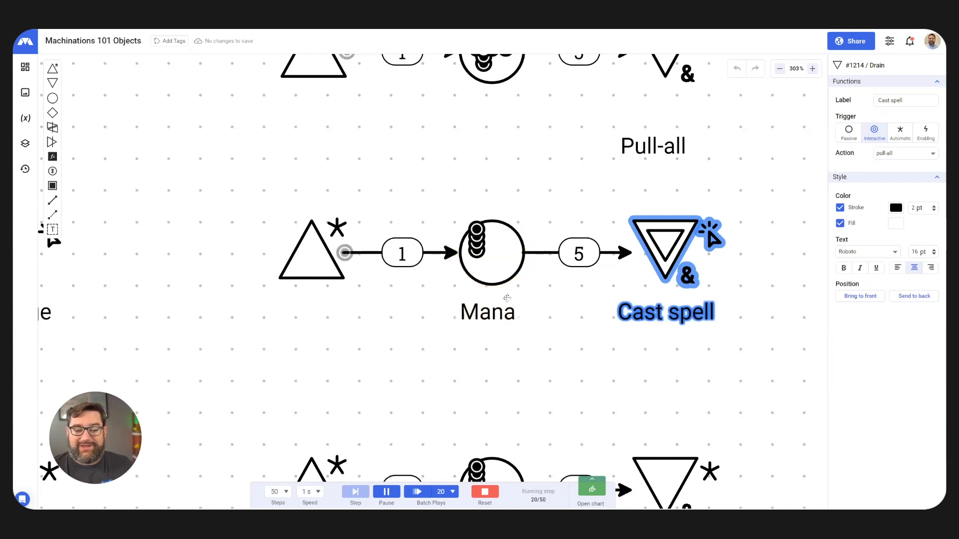
pyautogui.click(666, 239)
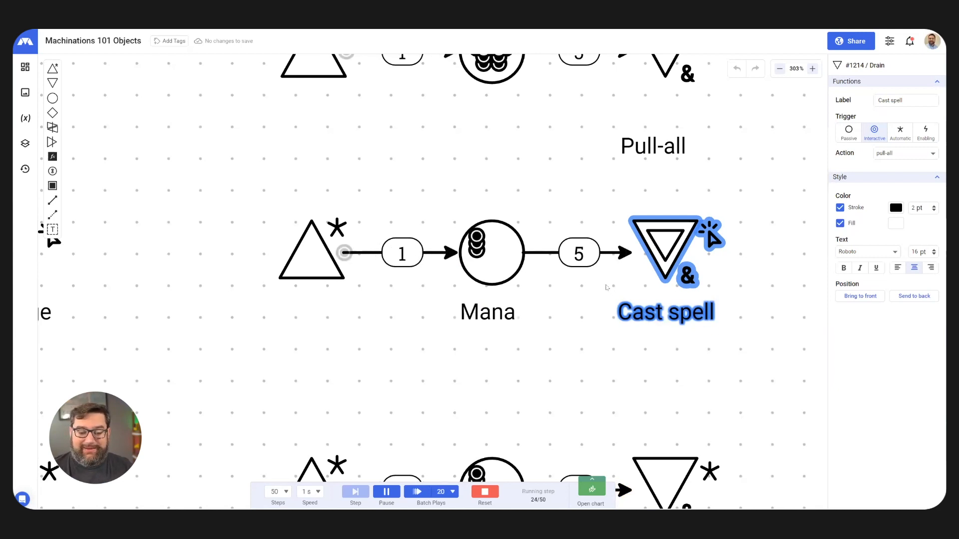
# Compare the running automatic pull-all Drain with the red Pull-any Drain below it, and reset the simulation.
pyautogui.scroll(-5, 606, 288)
pyautogui.scroll(-2, 667, 290)
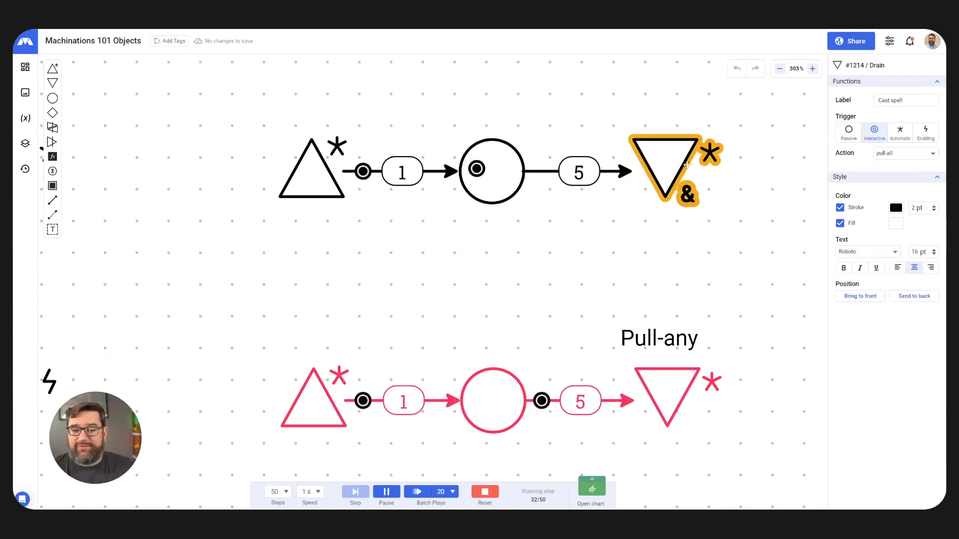
pyautogui.scroll(-1, 518, 316)
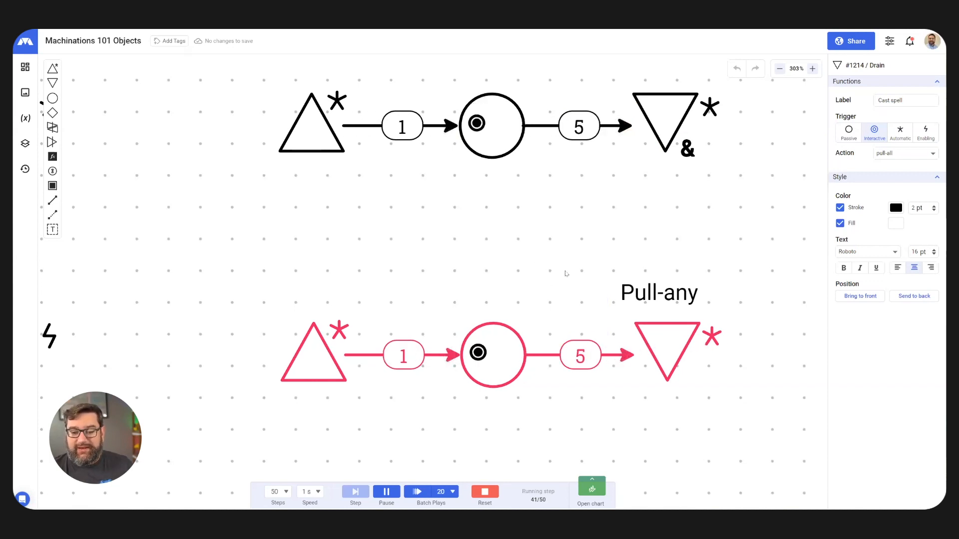
pyautogui.scroll(-5, 565, 273)
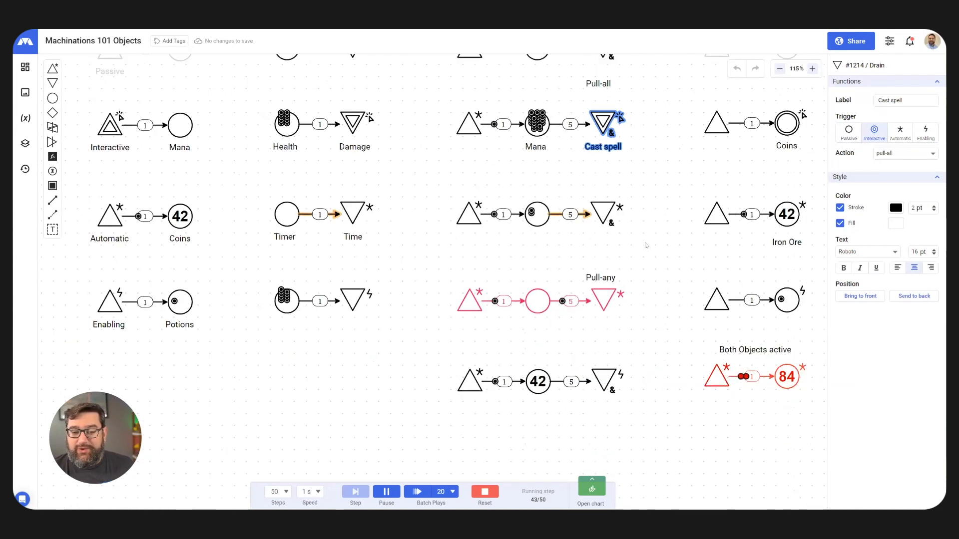
pyautogui.scroll(3, 652, 295)
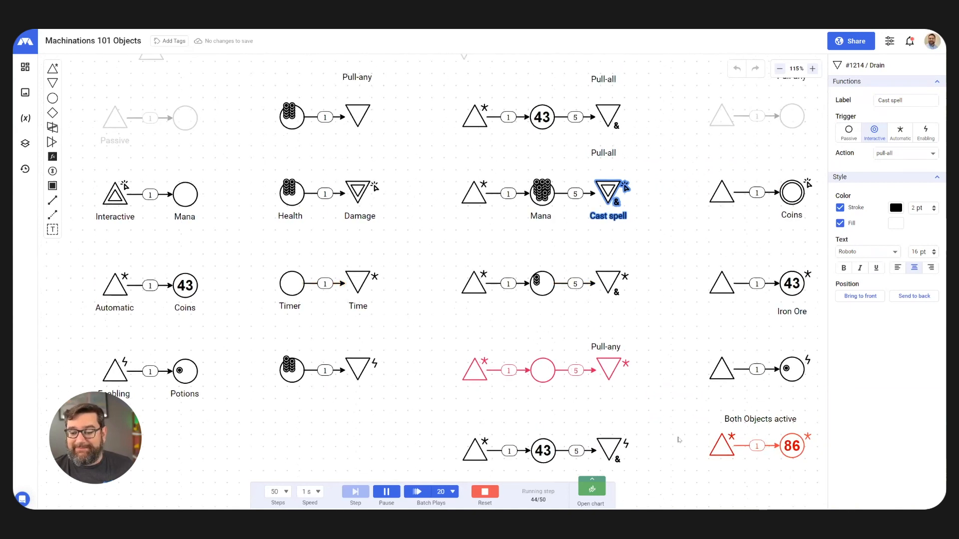
pyautogui.click(478, 494)
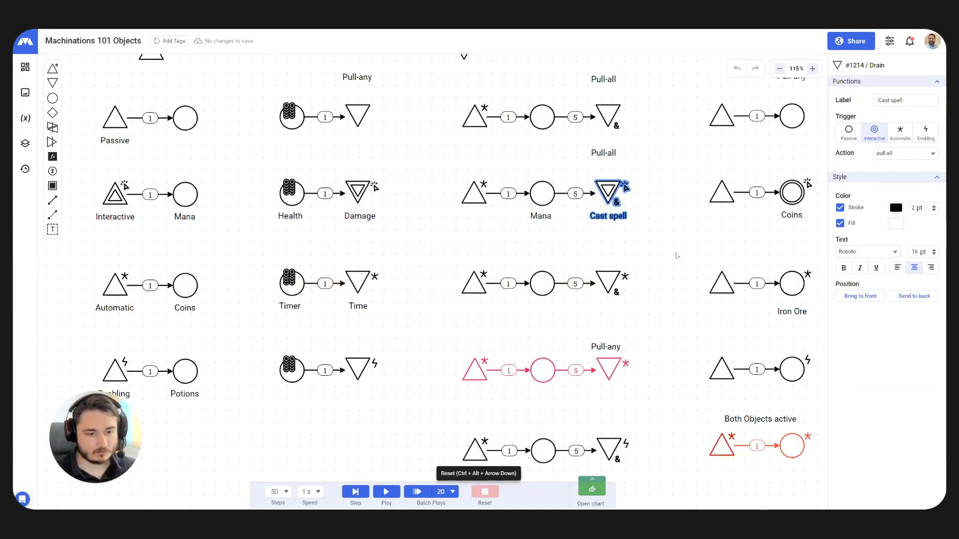
# Examine the Pull-any, Push-any and Pull-all examples in the Pools section and clear the Cast spell Drain selection.
pyautogui.moveTo(693, 218); pyautogui.dragTo(303, 188)
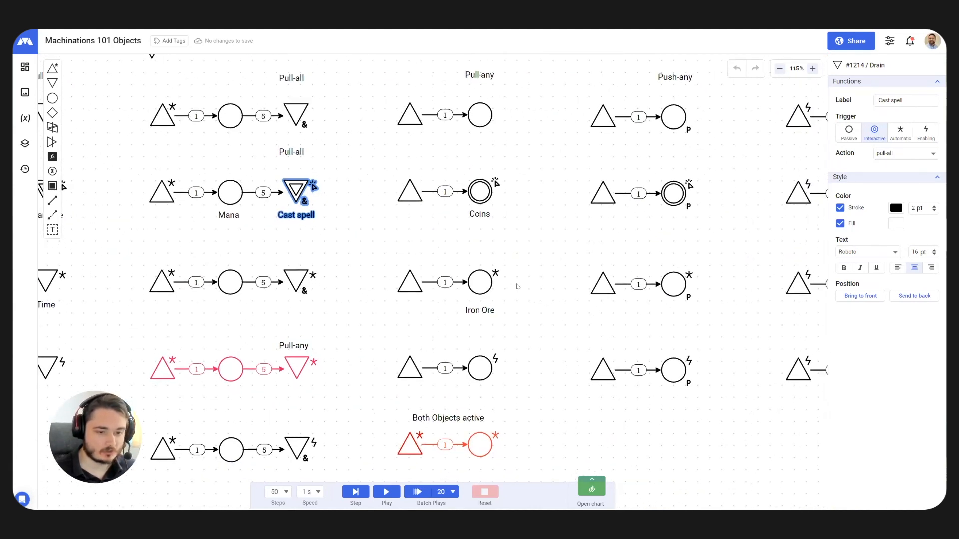
pyautogui.scroll(-5, 518, 287)
pyautogui.hscroll(4, 628, 266)
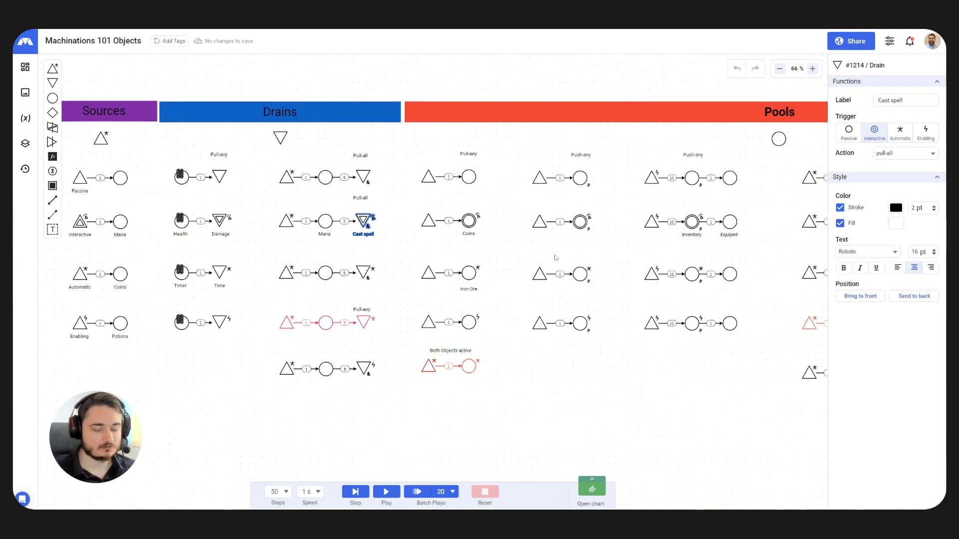
pyautogui.hscroll(6, 459, 255)
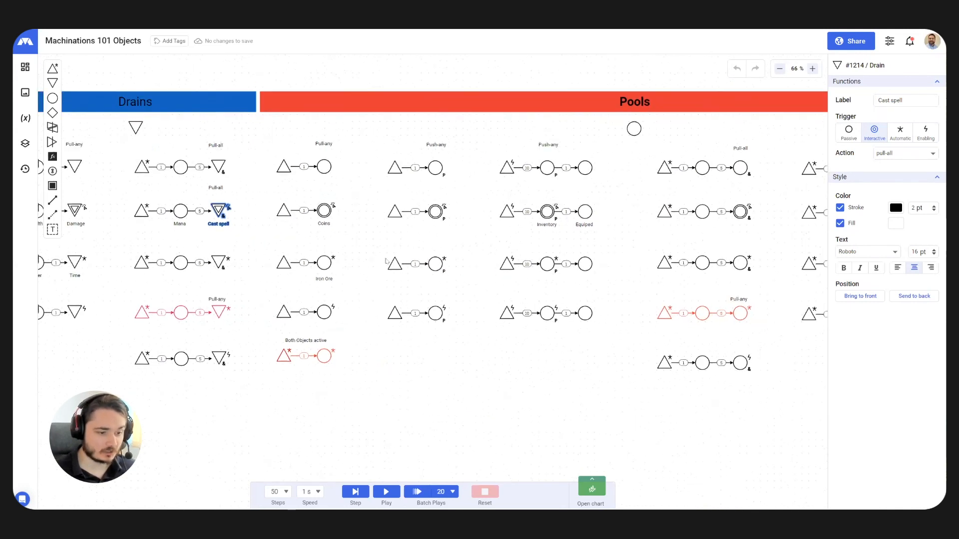
pyautogui.moveTo(376, 238); pyautogui.dragTo(466, 281)
pyautogui.hscroll(1, 467, 283)
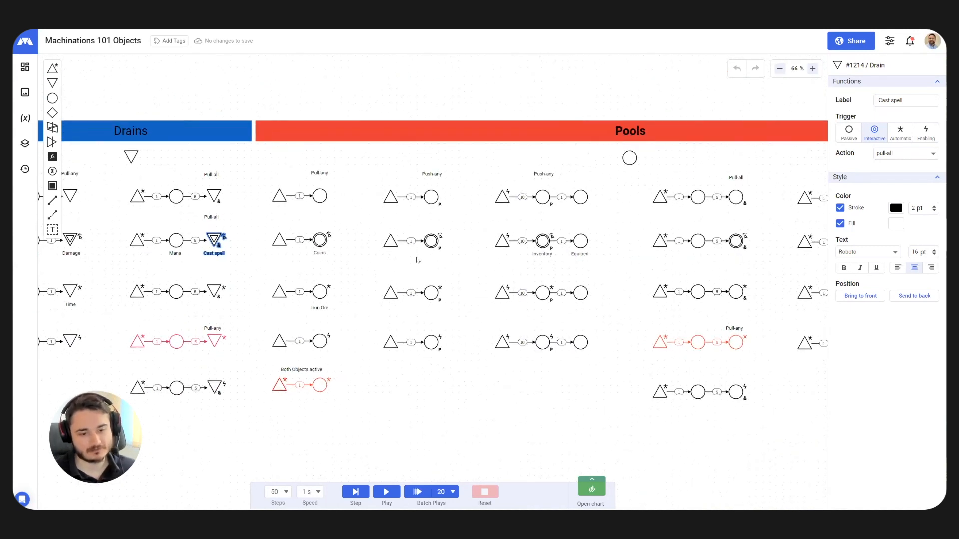
pyautogui.scroll(4, 293, 281)
pyautogui.moveTo(407, 304); pyautogui.dragTo(589, 316)
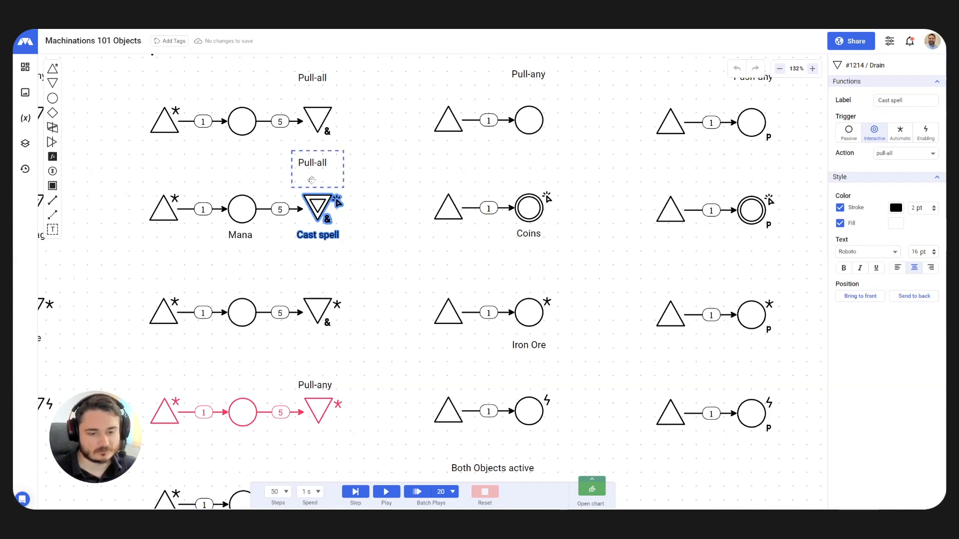
pyautogui.click(623, 169)
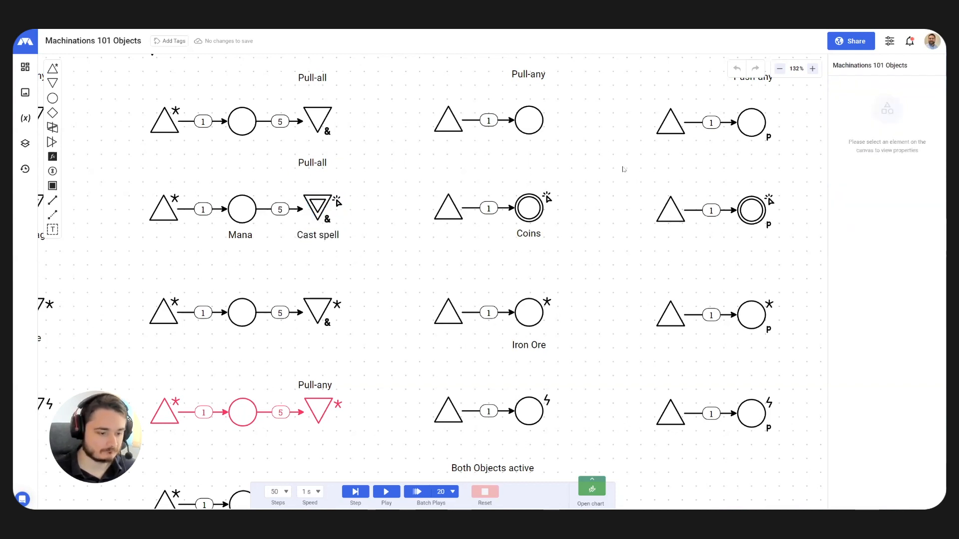
pyautogui.moveTo(618, 176); pyautogui.dragTo(296, 279)
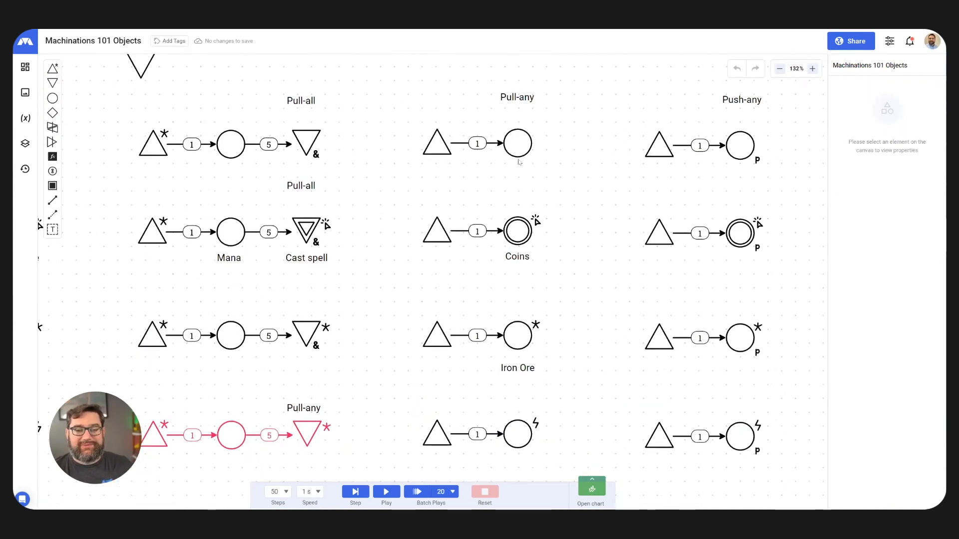
# Inspect the passive Pull-any Pool's properties, play the simulation and trigger the interactive Coins Pool.
pyautogui.scroll(3, 517, 162)
pyautogui.click(521, 138)
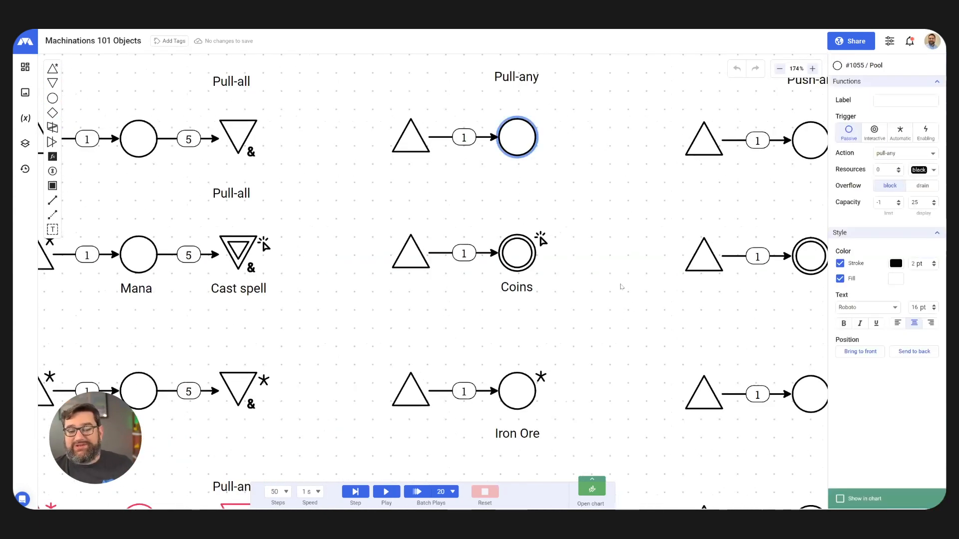
pyautogui.scroll(-3, 607, 272)
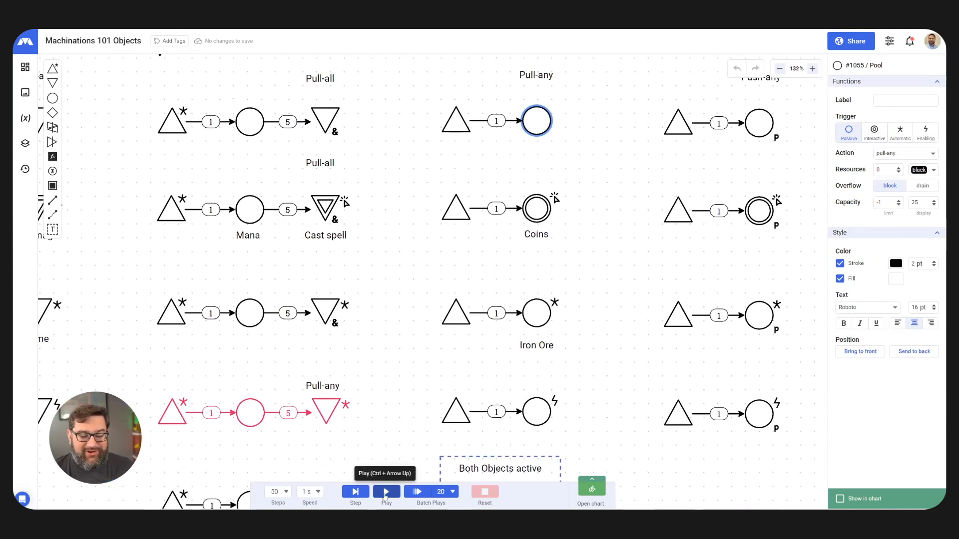
pyautogui.click(397, 497)
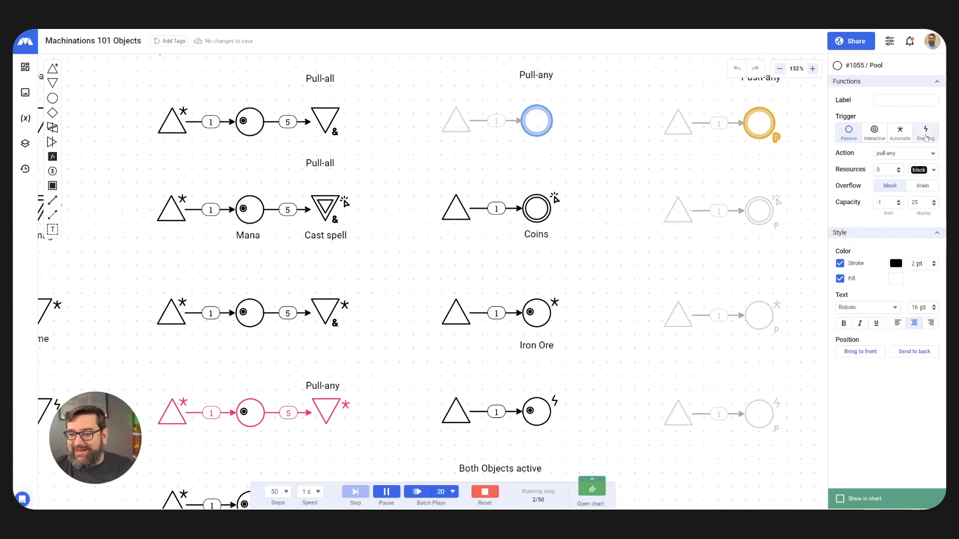
pyautogui.click(536, 208)
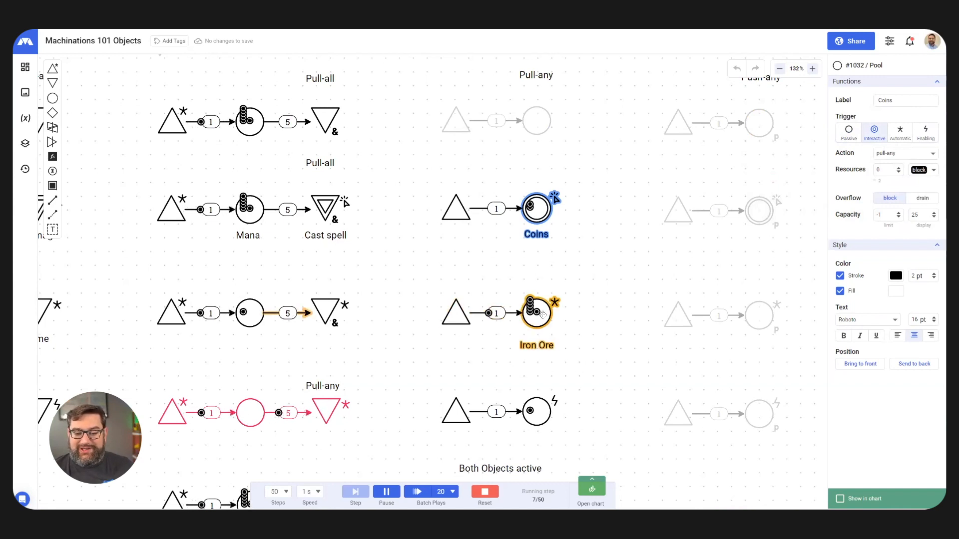
# Examine the Both Objects active example, replay the simulation from the start and inspect its automatic Source and Pool.
pyautogui.scroll(-3, 528, 309)
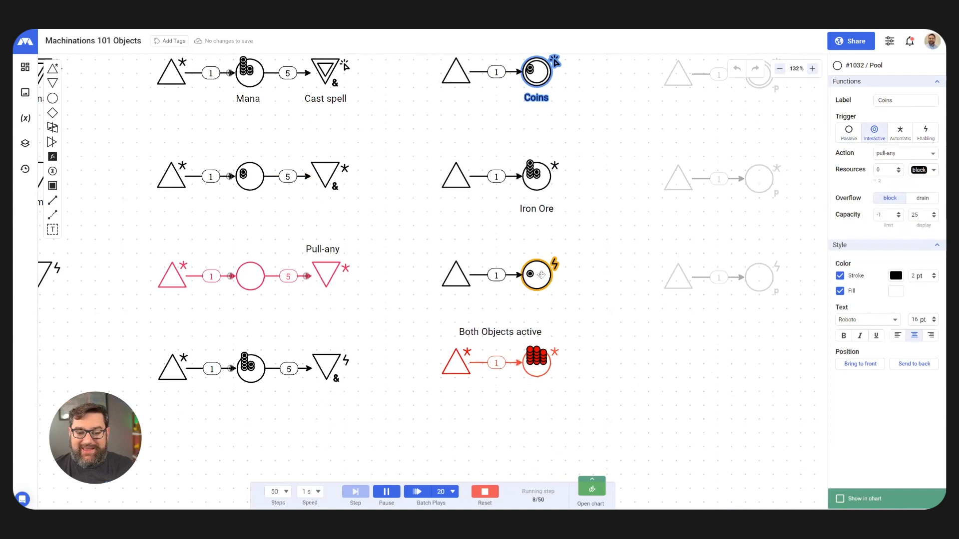
pyautogui.scroll(5, 505, 388)
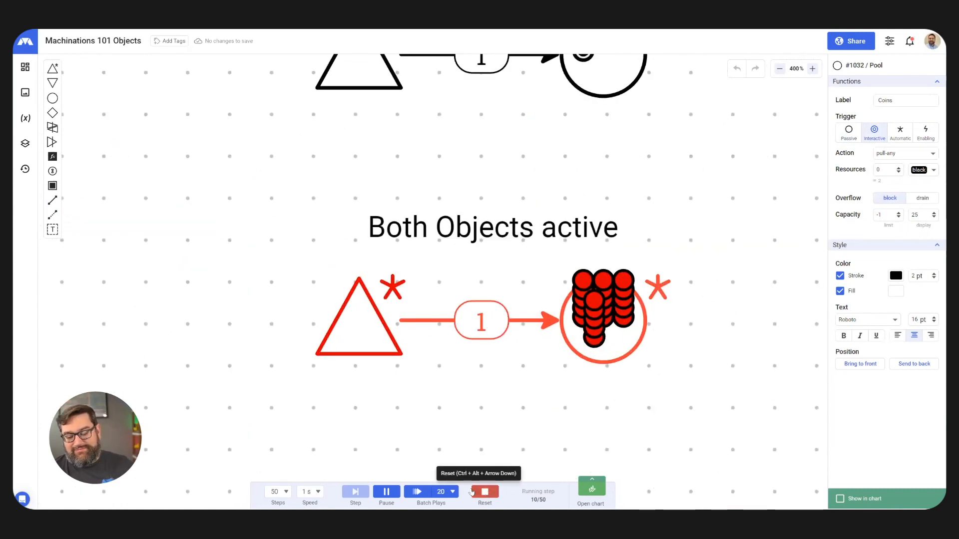
pyautogui.click(472, 492)
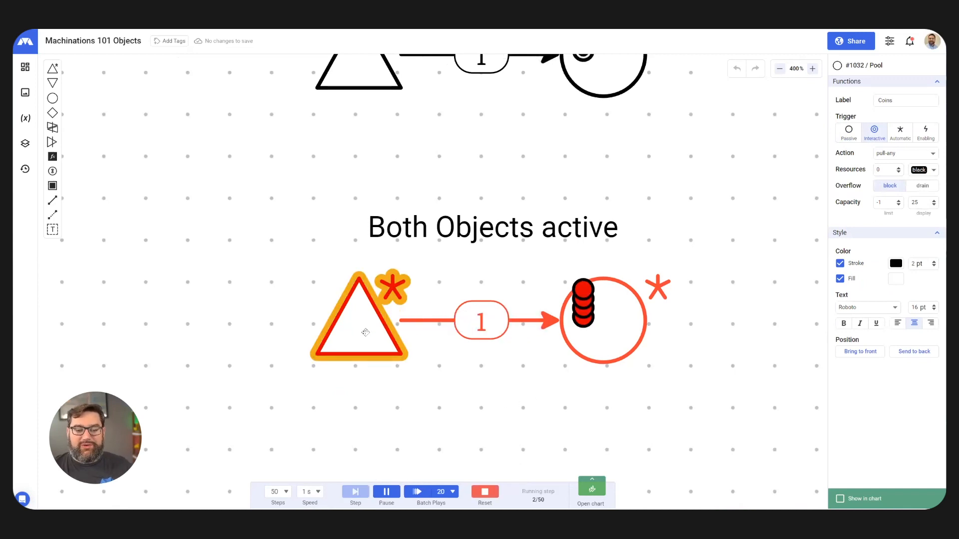
pyautogui.click(366, 332)
pyautogui.click(633, 334)
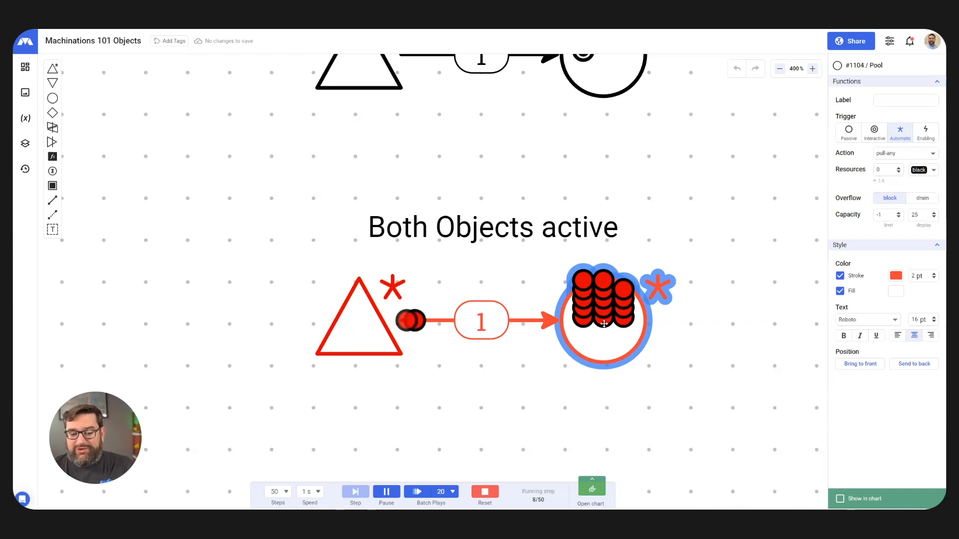
# Inspect the properties of the automatic Source and its resource connection in the Both Objects active example.
pyautogui.click(363, 332)
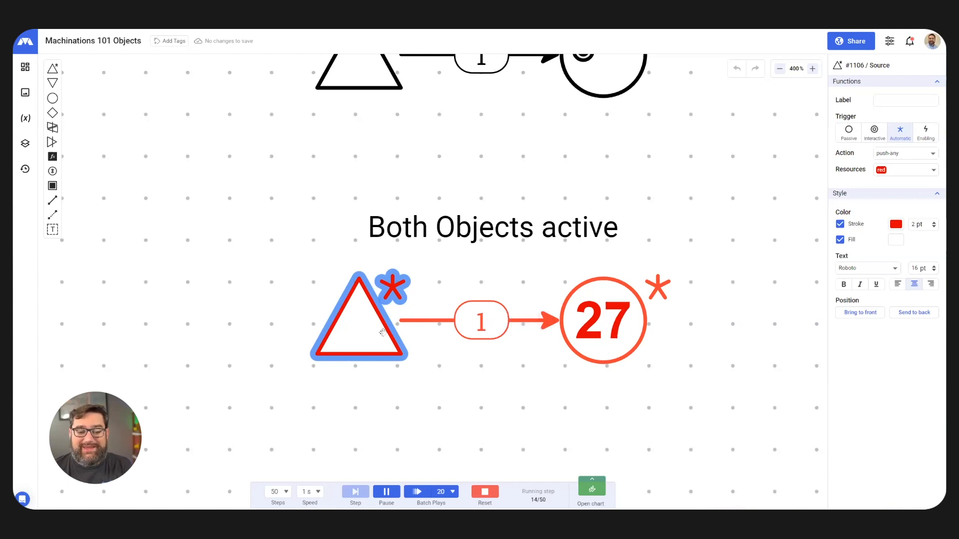
pyautogui.click(478, 333)
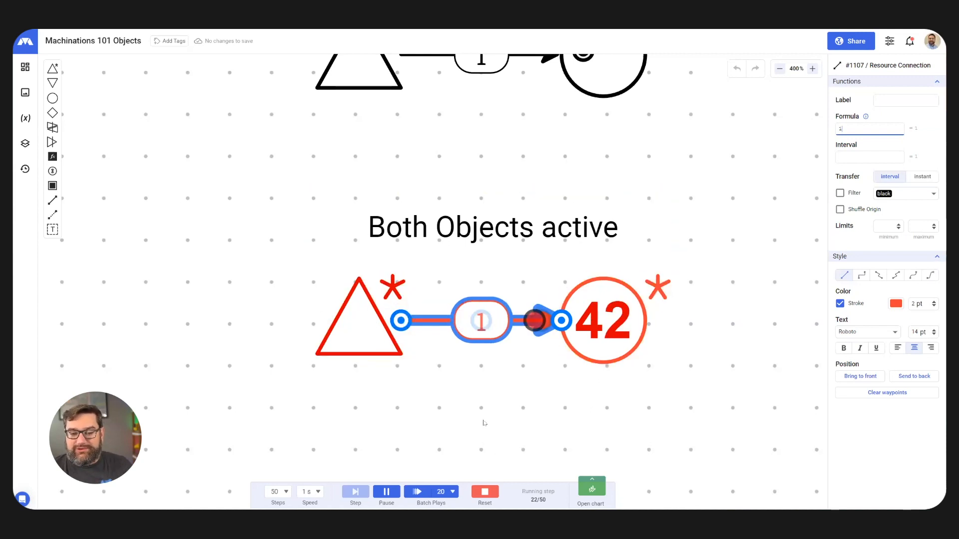
pyautogui.scroll(-5, 418, 416)
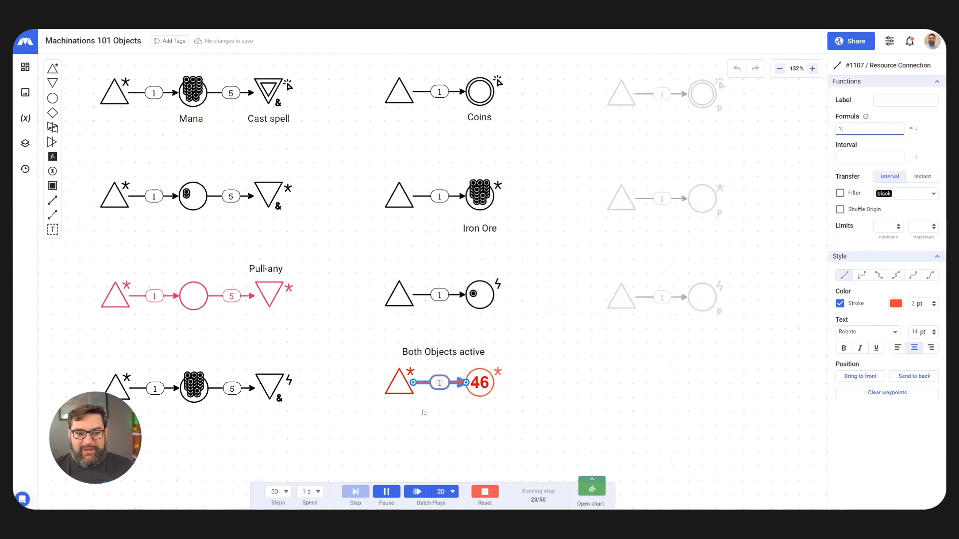
# Inspect the passive Pool in the greyed-out Push-any example and view its available action options.
pyautogui.scroll(1, 460, 301)
pyautogui.hscroll(1, 460, 300)
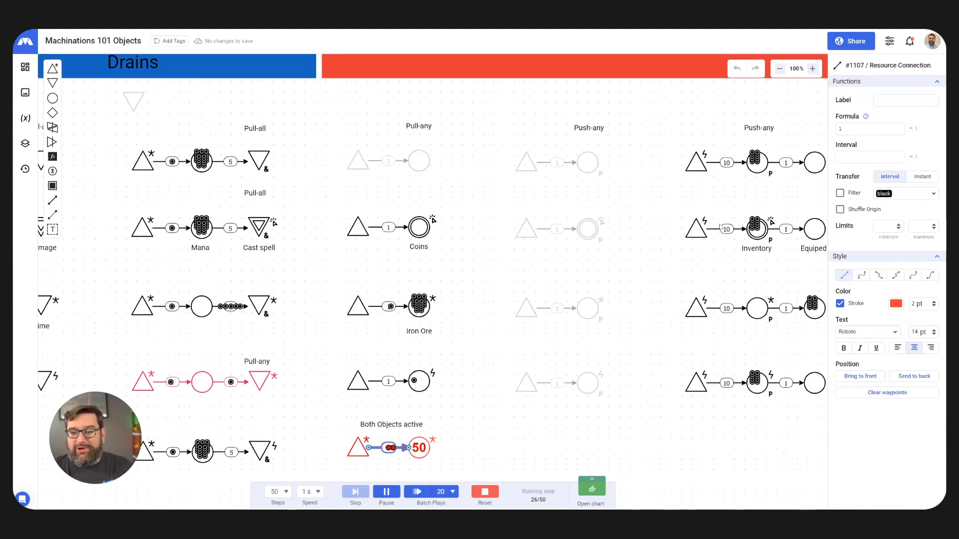
pyautogui.click(583, 162)
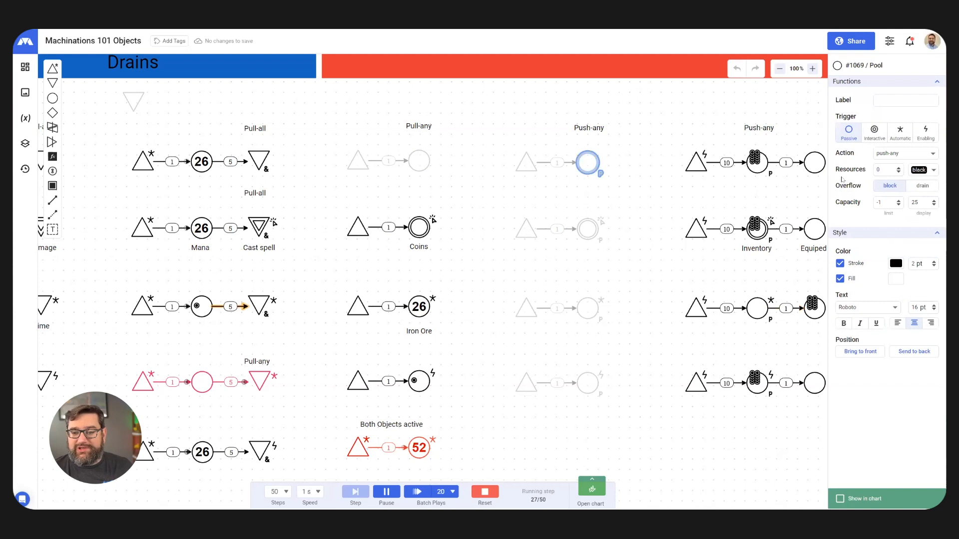
pyautogui.click(903, 154)
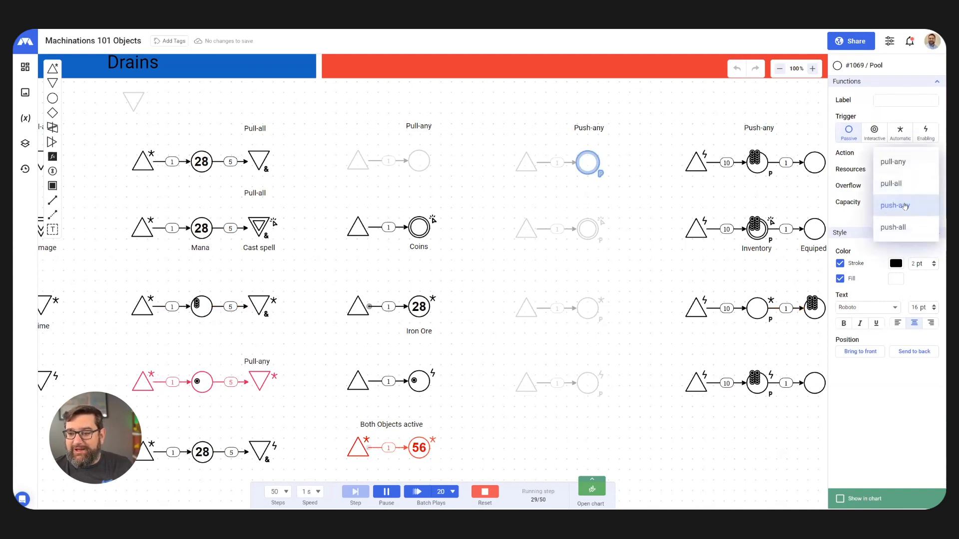
pyautogui.click(598, 182)
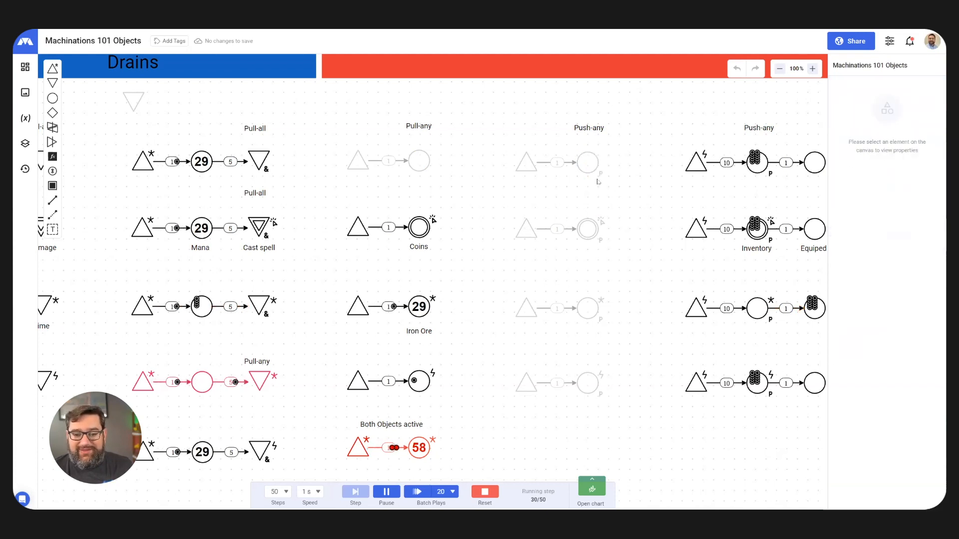
pyautogui.click(588, 159)
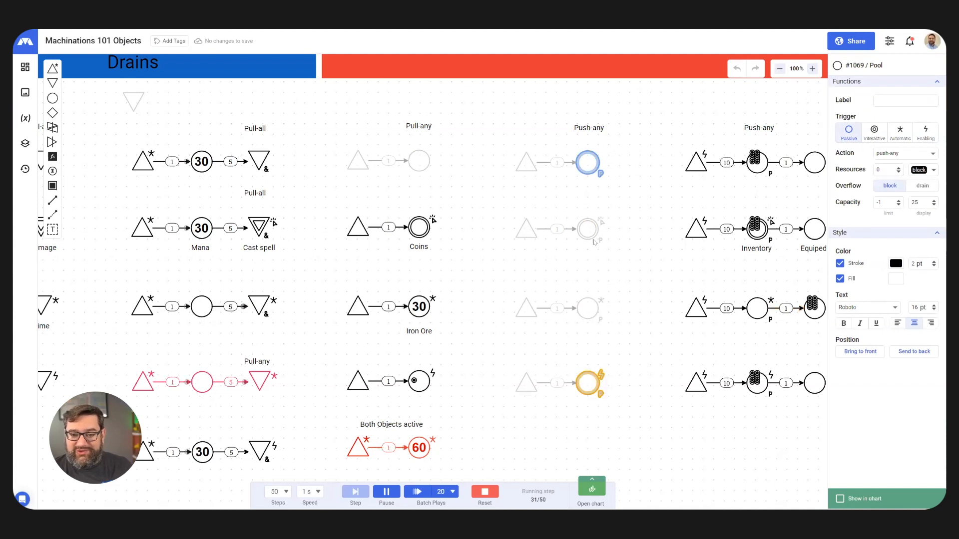
# Reset and replay the simulation, and trigger the interactive Inventory Pool three times to push resources to Equiped.
pyautogui.hscroll(5, 591, 161)
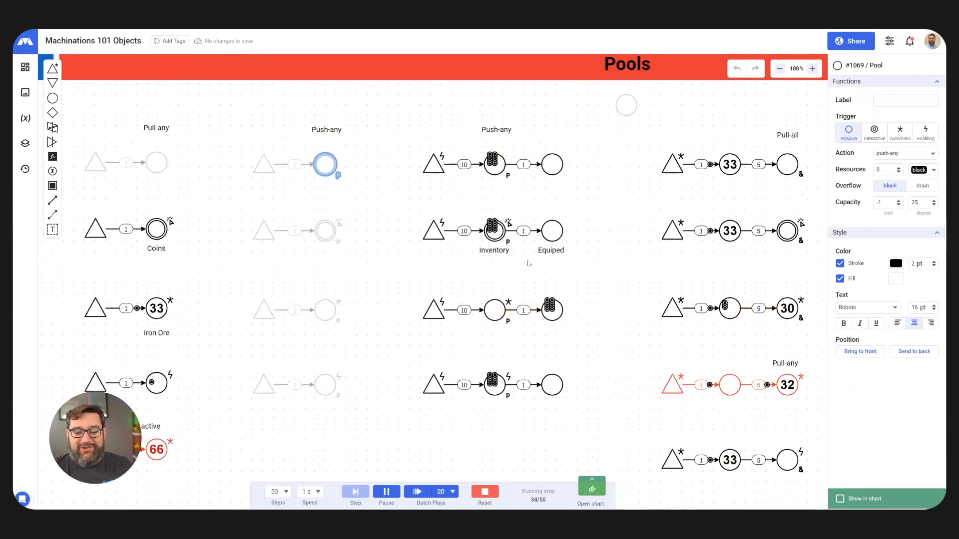
pyautogui.click(482, 493)
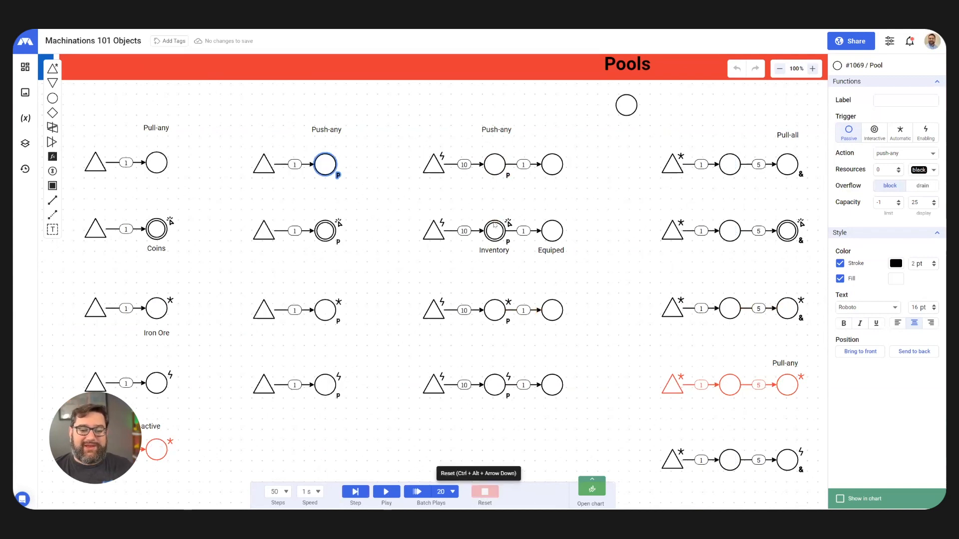
pyautogui.scroll(5, 492, 234)
pyautogui.scroll(1, 491, 236)
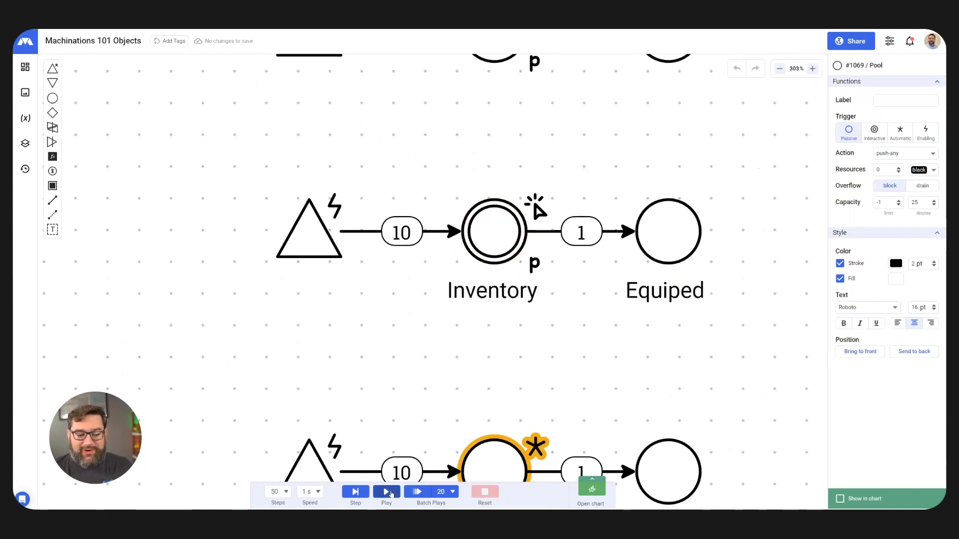
pyautogui.click(388, 493)
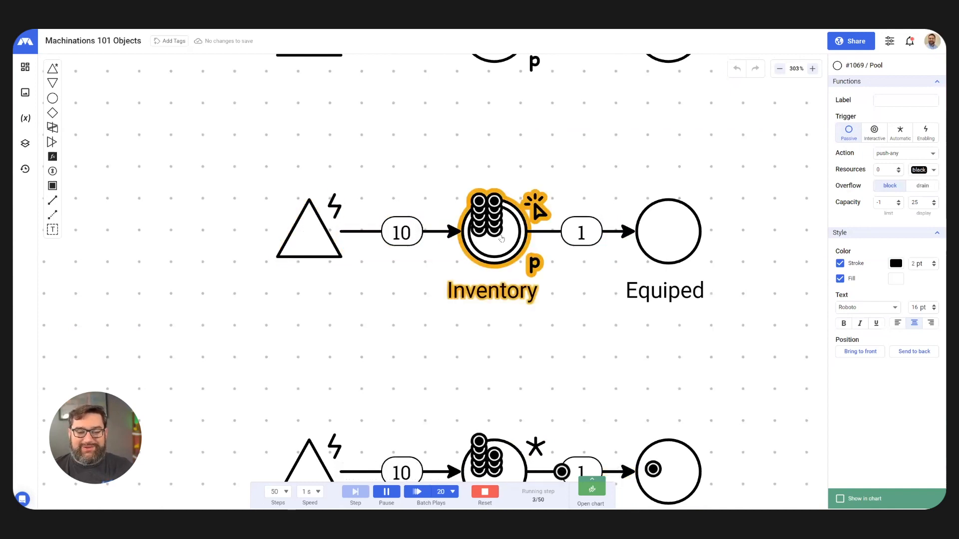
pyautogui.click(502, 236)
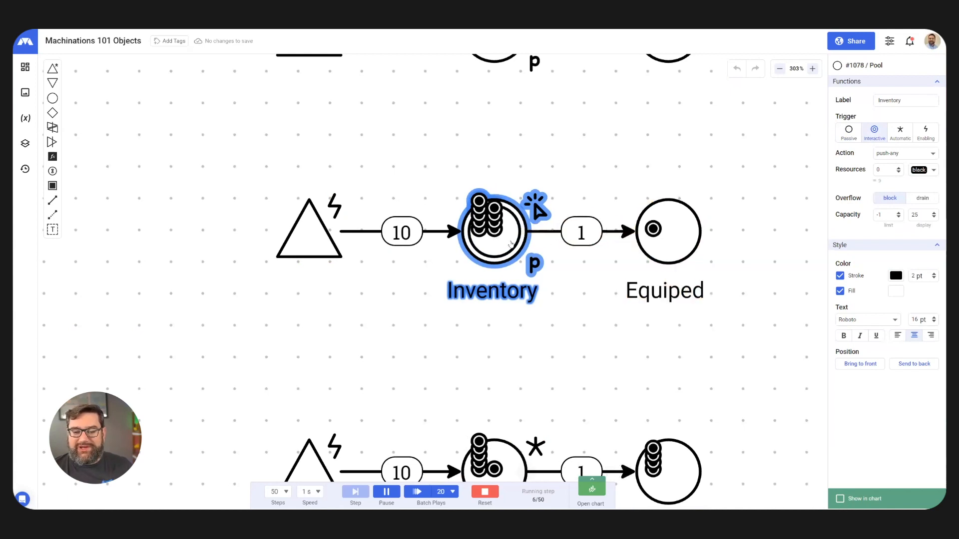
pyautogui.click(503, 243)
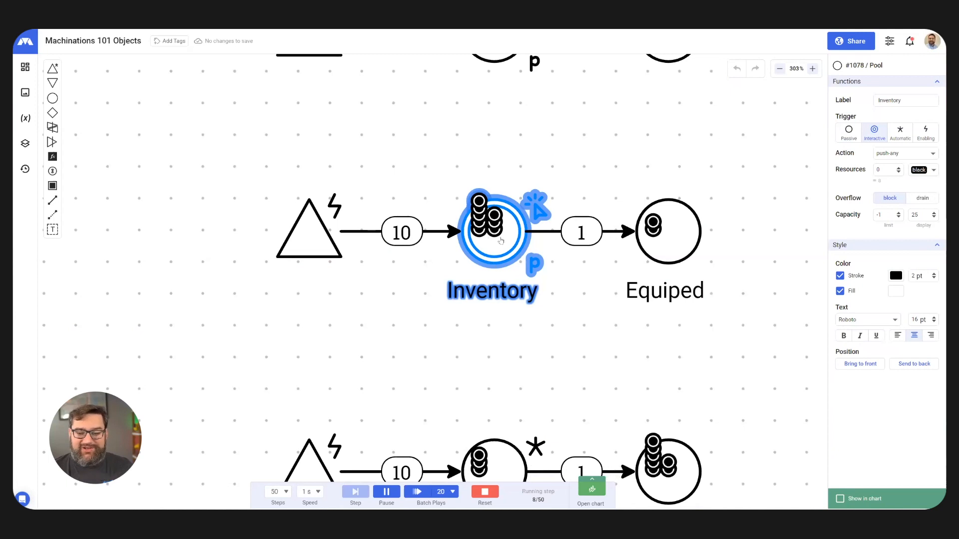
pyautogui.click(501, 241)
# Examine the automatic Push-any Pool below Inventory and restart the simulation from the beginning.
pyautogui.scroll(-5, 589, 296)
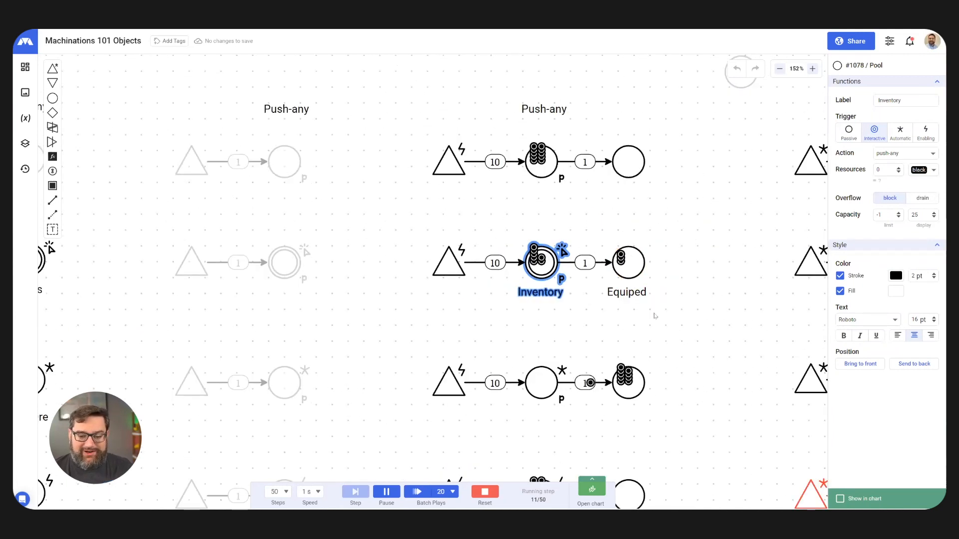
pyautogui.scroll(-2, 643, 362)
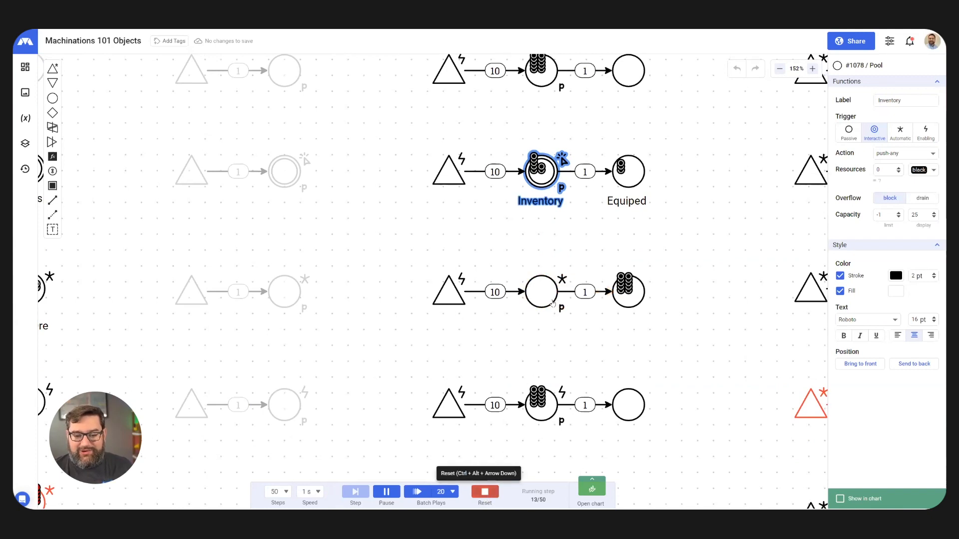
pyautogui.click(485, 492)
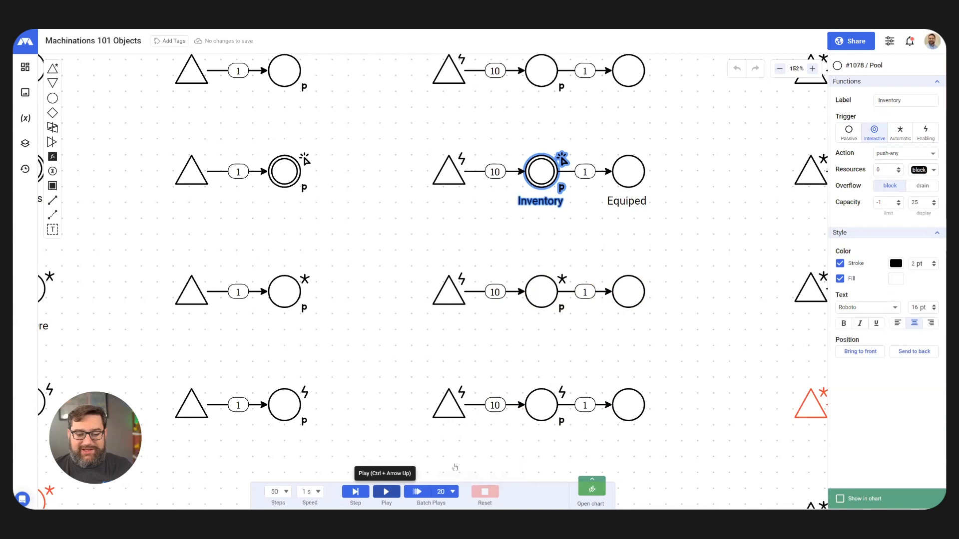
pyautogui.click(386, 492)
pyautogui.scroll(5, 606, 399)
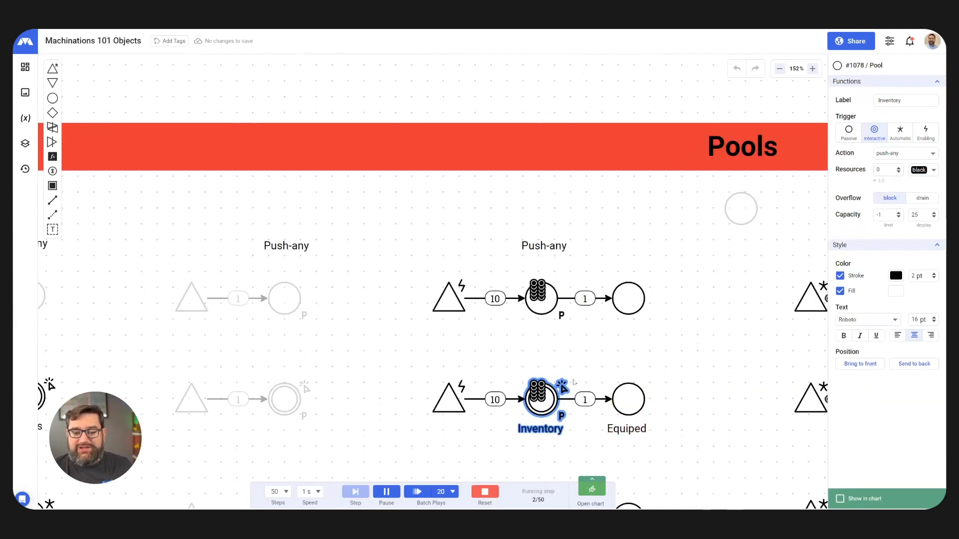
# Trigger the interactive Pool in the Pull-all example and the interactive Pool in the Push-all example.
pyautogui.scroll(-5, 395, 294)
pyautogui.hscroll(5, 355, 261)
pyautogui.scroll(-2, 354, 262)
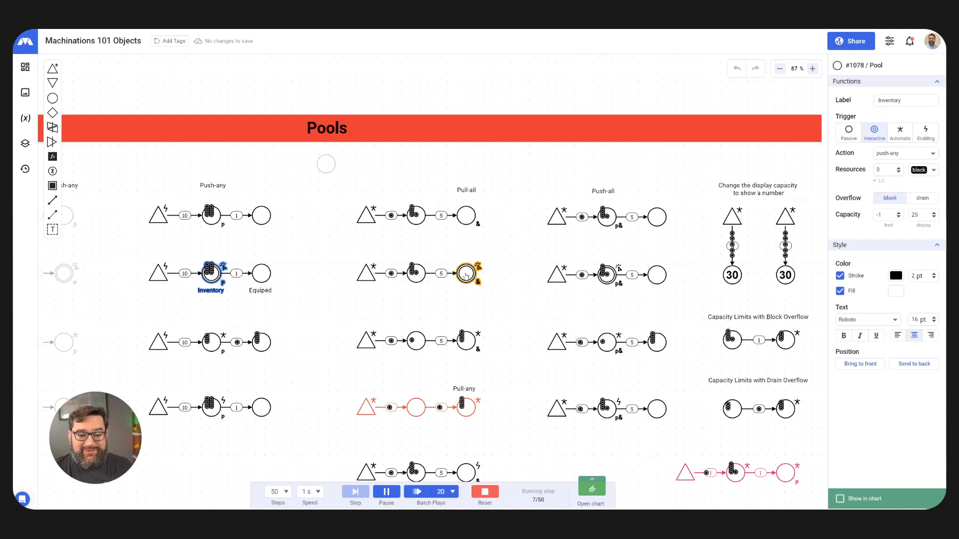
pyautogui.click(465, 274)
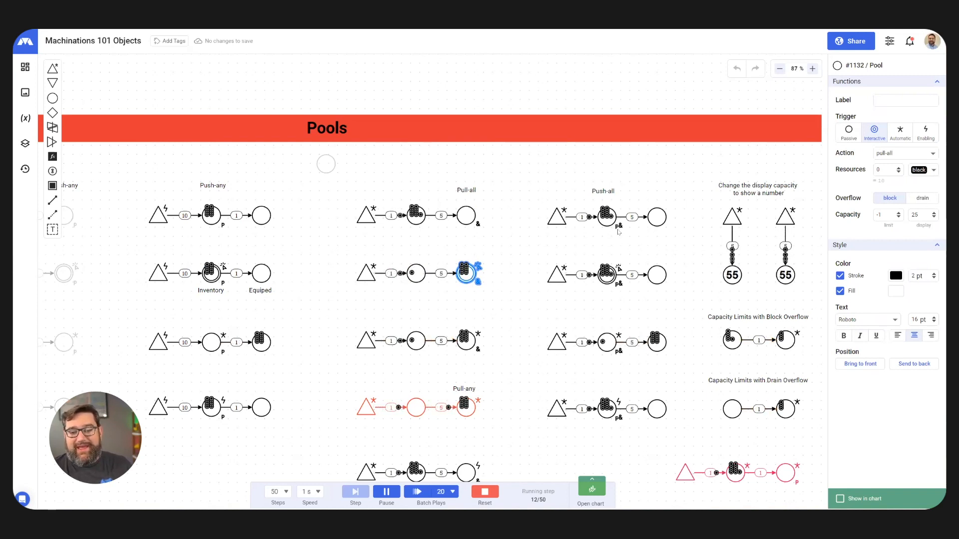
pyautogui.click(606, 274)
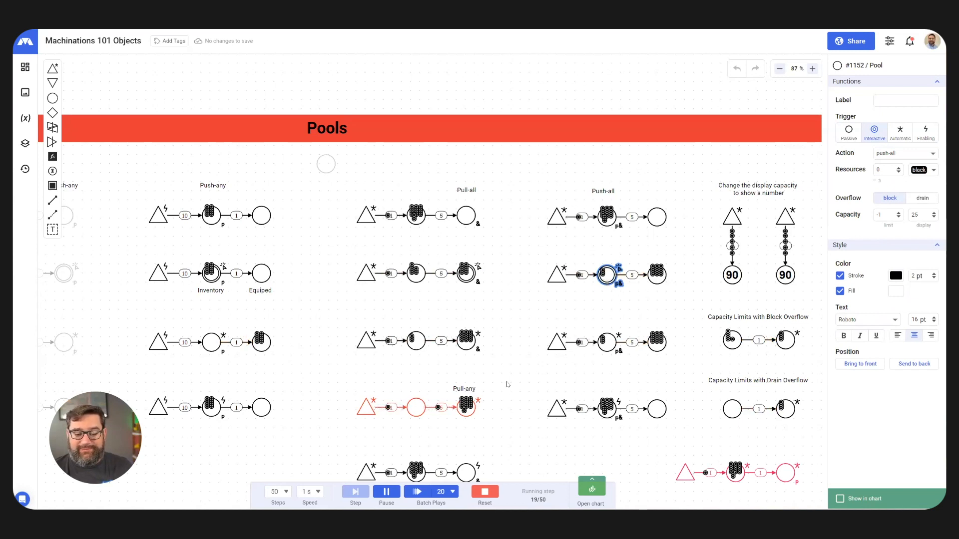
# Reset the simulation and inspect the passive Pool below the first Source in the display capacity example.
pyautogui.scroll(-1, 525, 314)
pyautogui.scroll(-1, 528, 336)
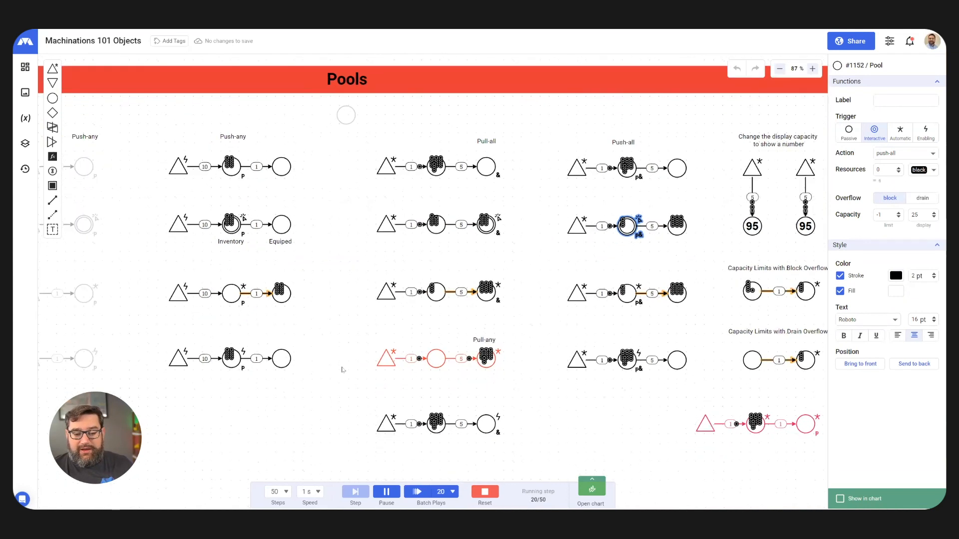
pyautogui.hscroll(5, 575, 279)
pyautogui.scroll(5, 604, 221)
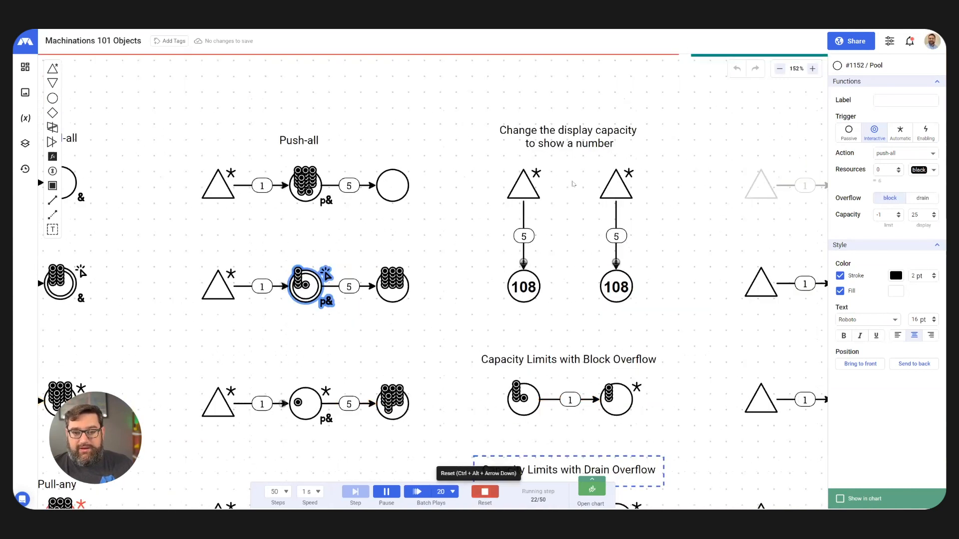
pyautogui.hotkey('ctrl', 'alt', 'Down')
pyautogui.click(526, 285)
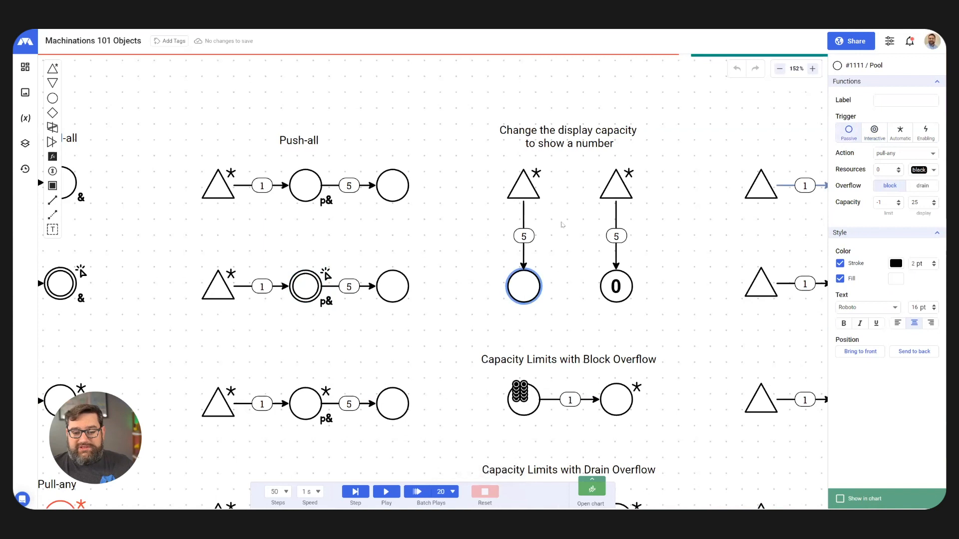
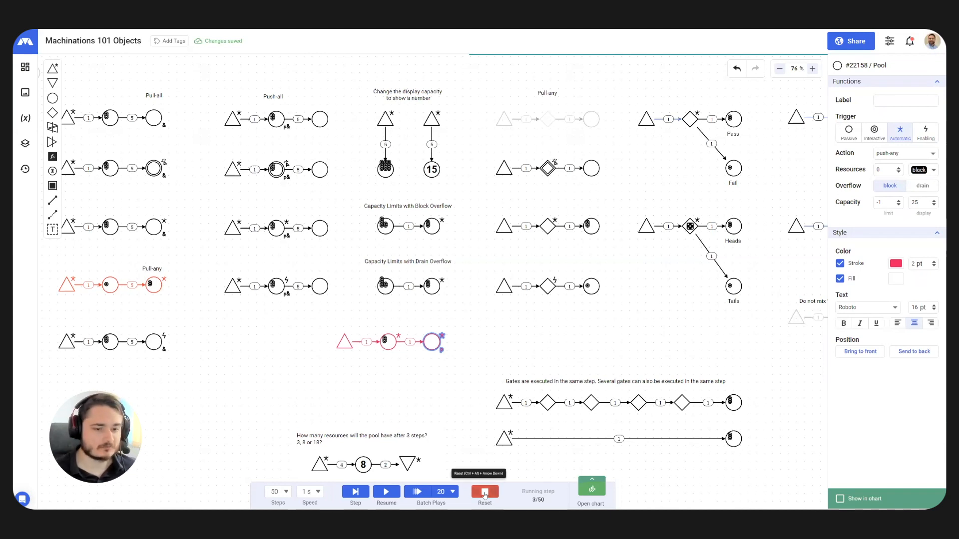
# Reset the simulation and inspect the properties of the passive Gate in the Pull-any example.
pyautogui.hotkey('ctrl', 'alt', 'Down')
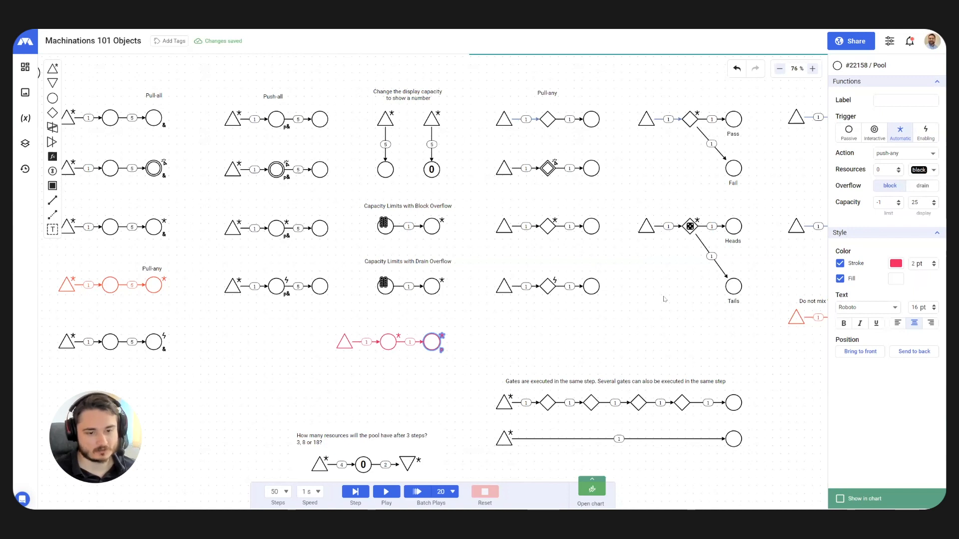
pyautogui.moveTo(673, 300); pyautogui.dragTo(590, 340)
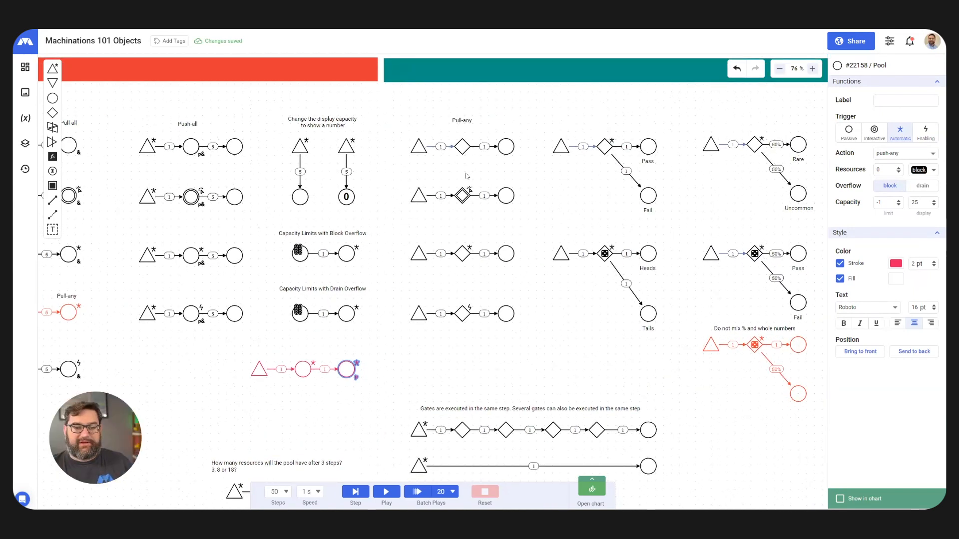
pyautogui.scroll(5, 467, 176)
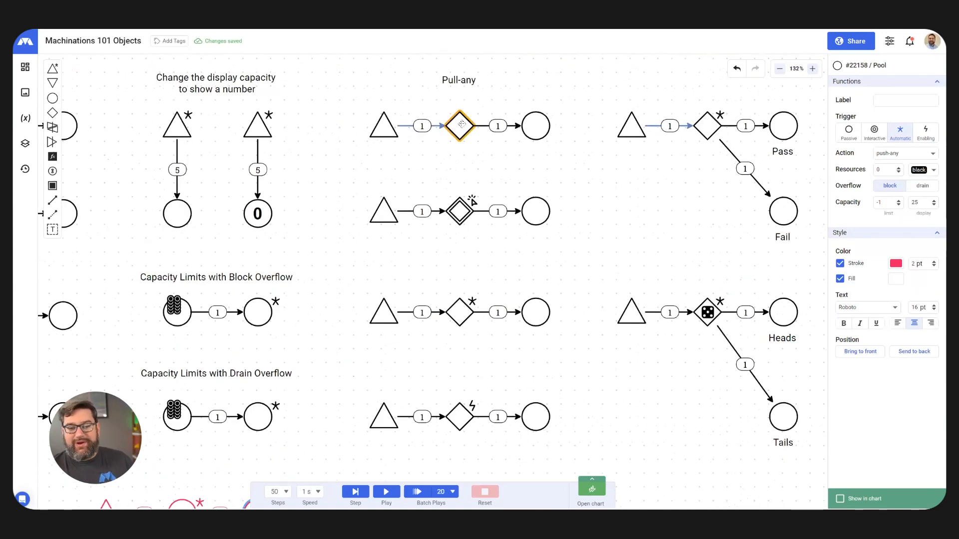
pyautogui.click(462, 125)
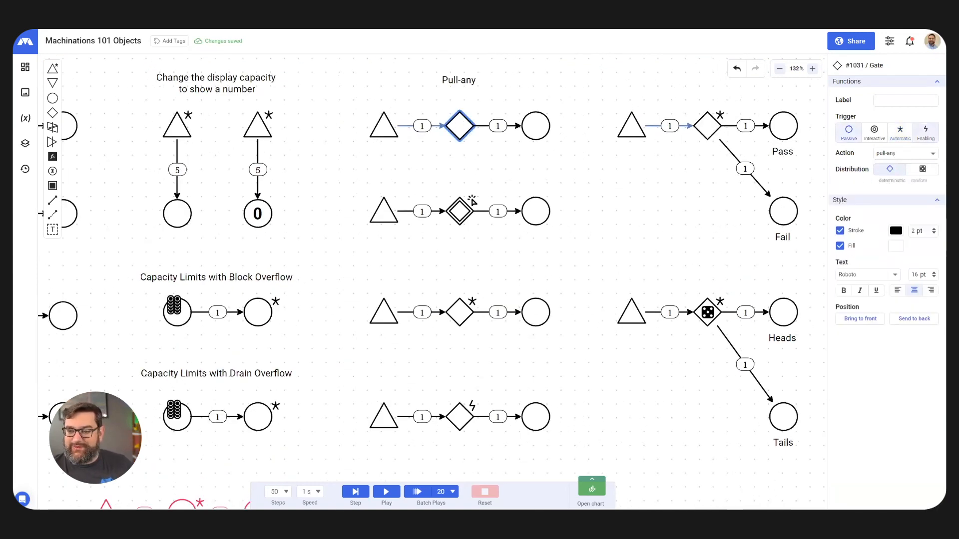
# Play the simulation and trigger the interactive pull-any Gate to pass resources to its Pool.
pyautogui.click(387, 492)
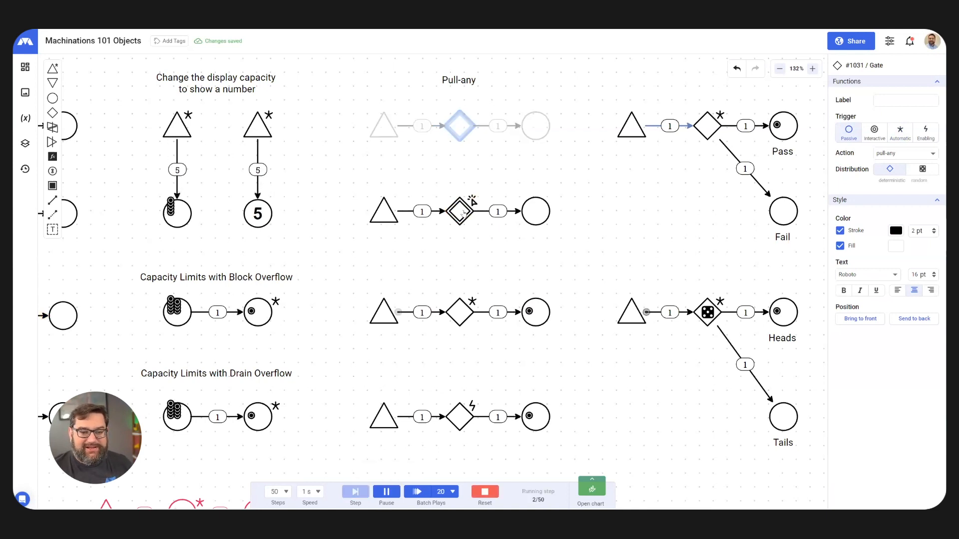
pyautogui.click(469, 217)
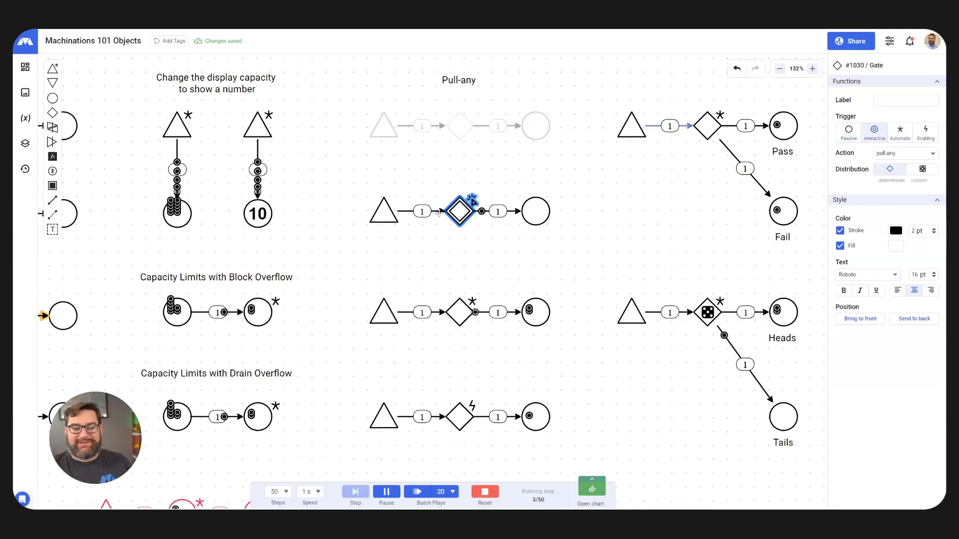
pyautogui.scroll(5, 439, 212)
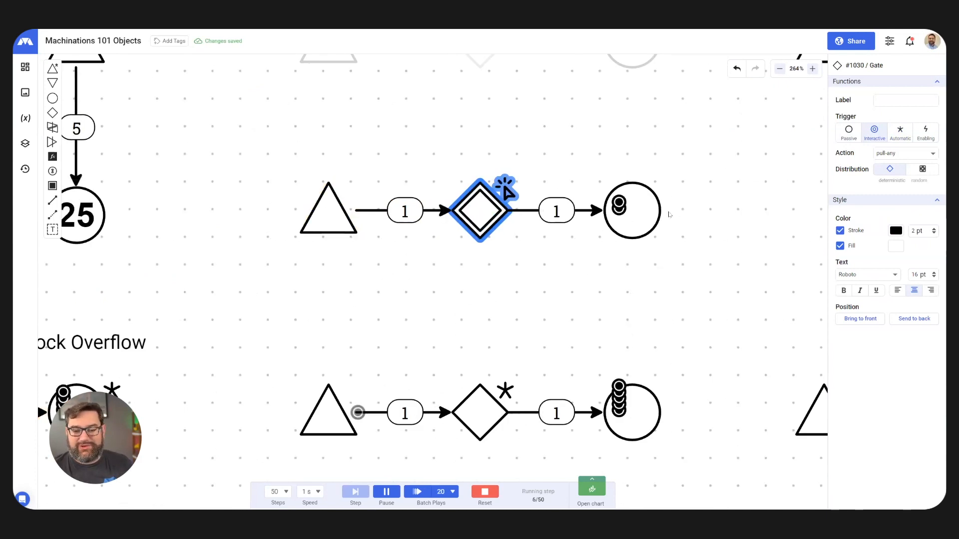
pyautogui.click(485, 209)
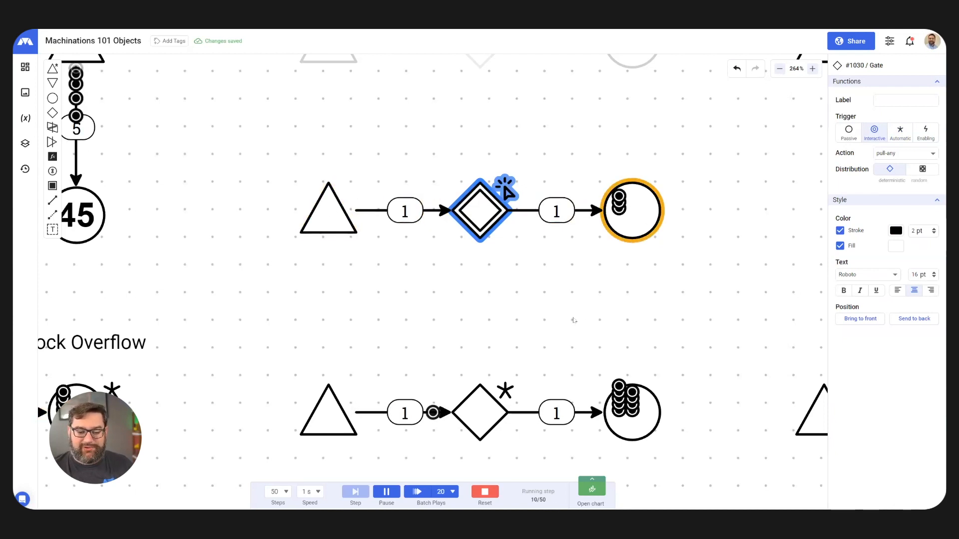
# Examine the example where several chained Gates execute in the same step, compared with the direct Source-to-Pool connection.
pyautogui.scroll(-1, 565, 215)
pyautogui.scroll(-6, 565, 215)
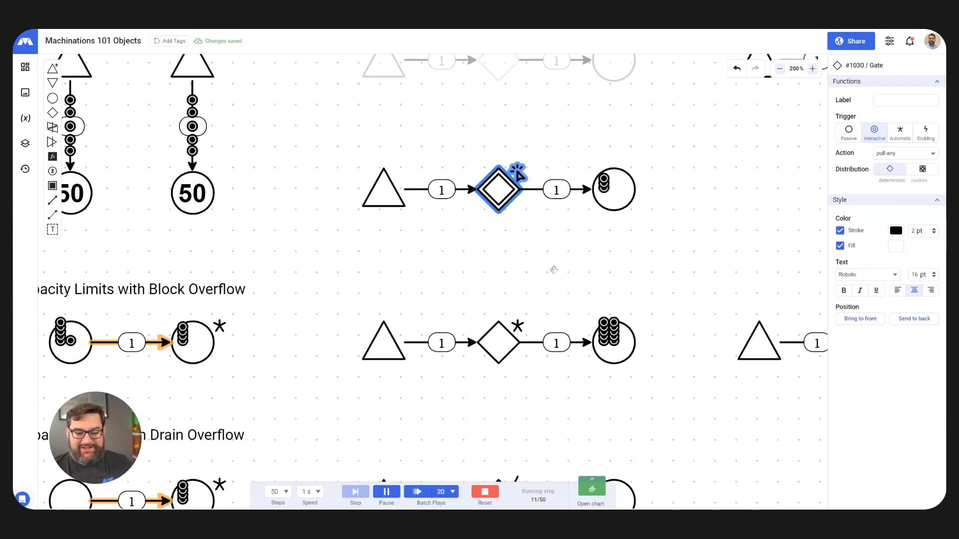
pyautogui.scroll(5, 639, 310)
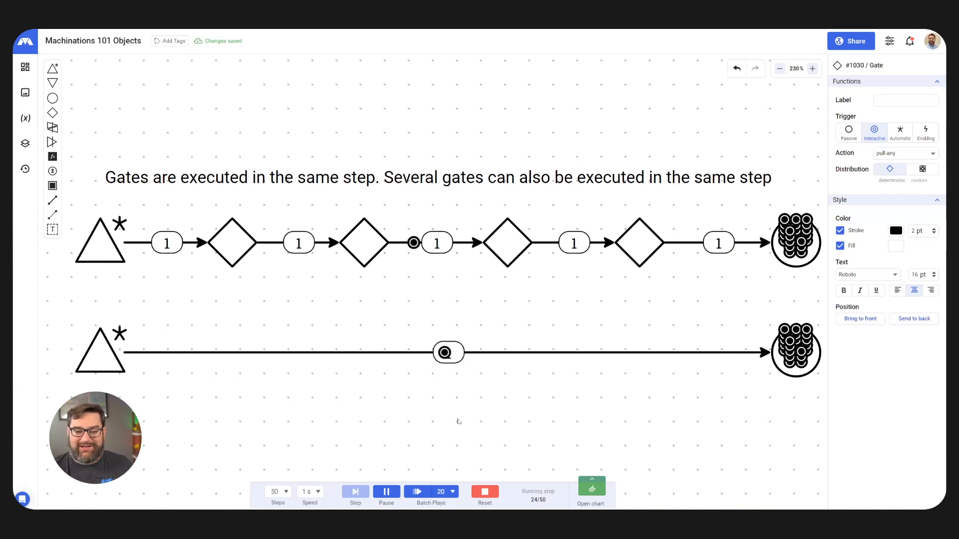
# Restart the simulation and inspect the properties of the automatic deterministic Gate feeding the Pass and Fail Pools.
pyautogui.scroll(-10, 462, 421)
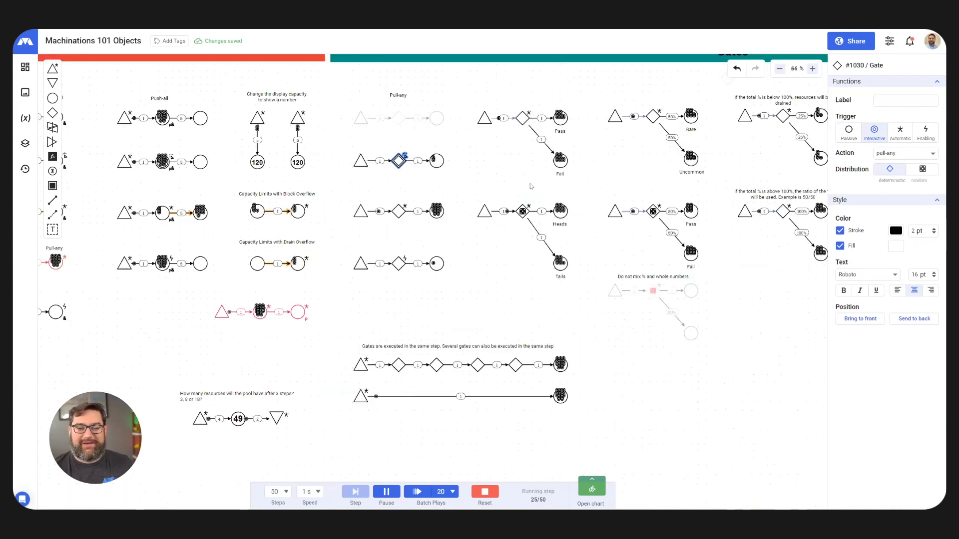
pyautogui.scroll(10, 529, 173)
pyautogui.scroll(2, 482, 256)
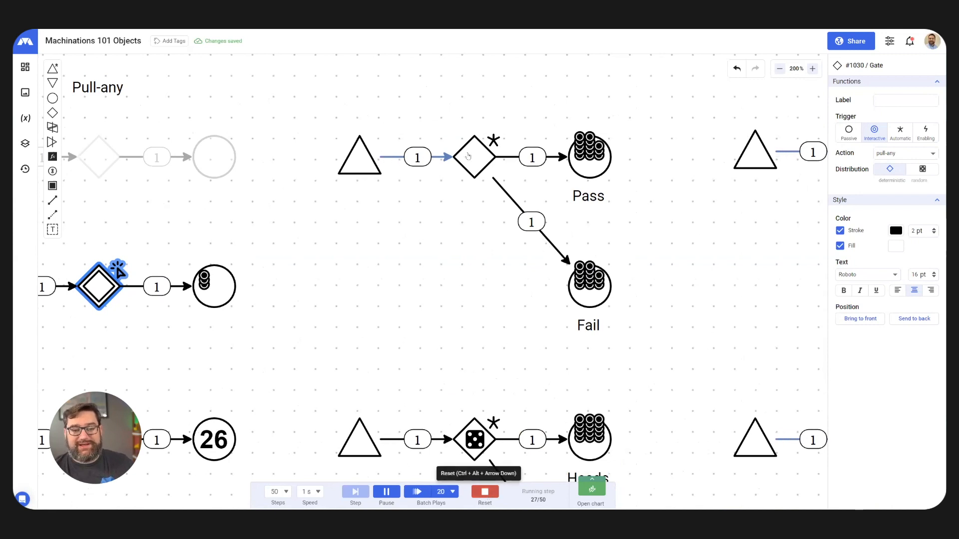
pyautogui.click(484, 492)
pyautogui.click(386, 492)
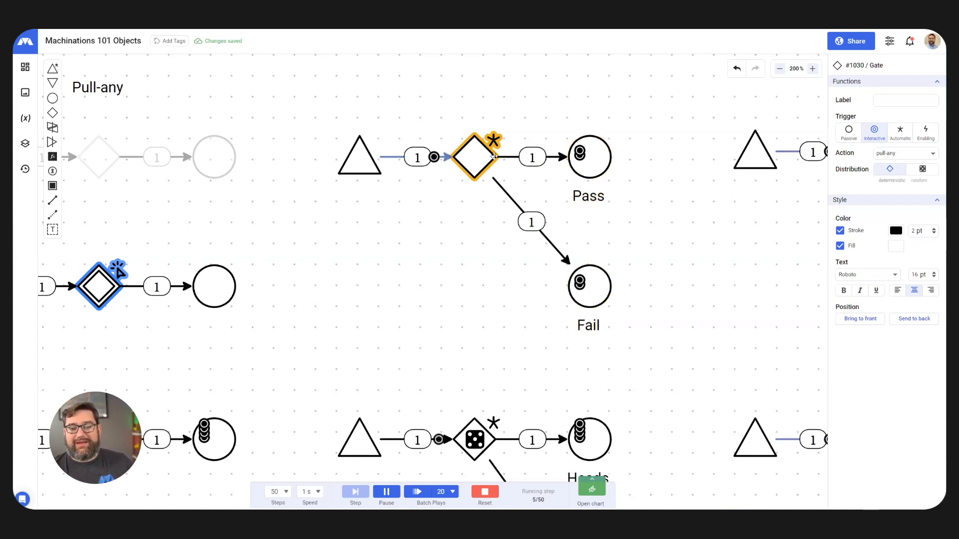
pyautogui.click(475, 156)
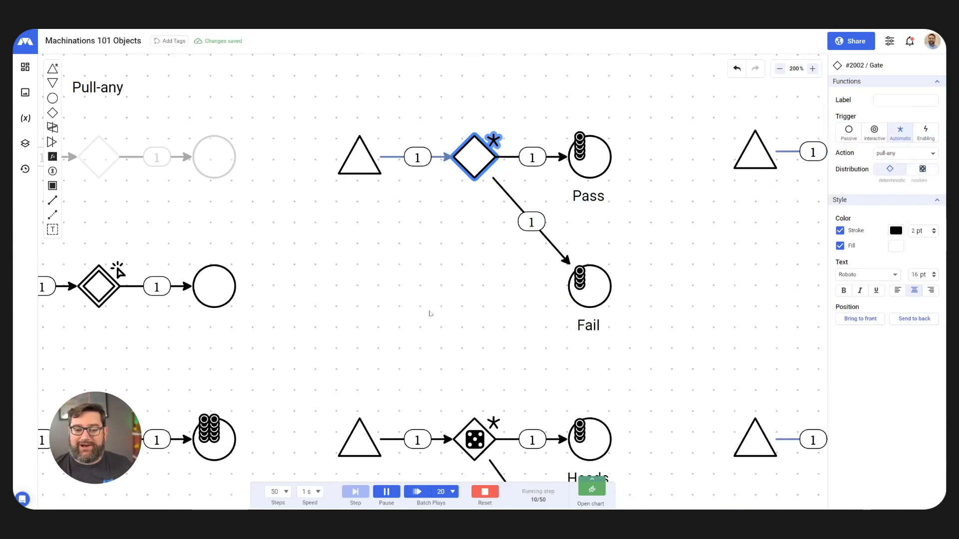
# Inspect the properties of the random-distribution Gate that splits resources between the Heads and Tails Pools.
pyautogui.scroll(-1, 443, 300)
pyautogui.scroll(-1, 470, 252)
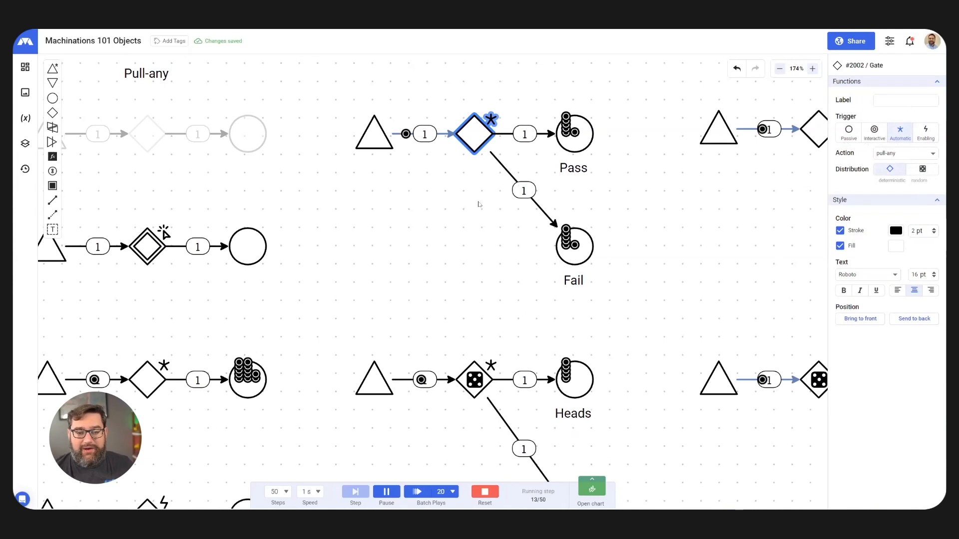
pyautogui.scroll(-1, 479, 205)
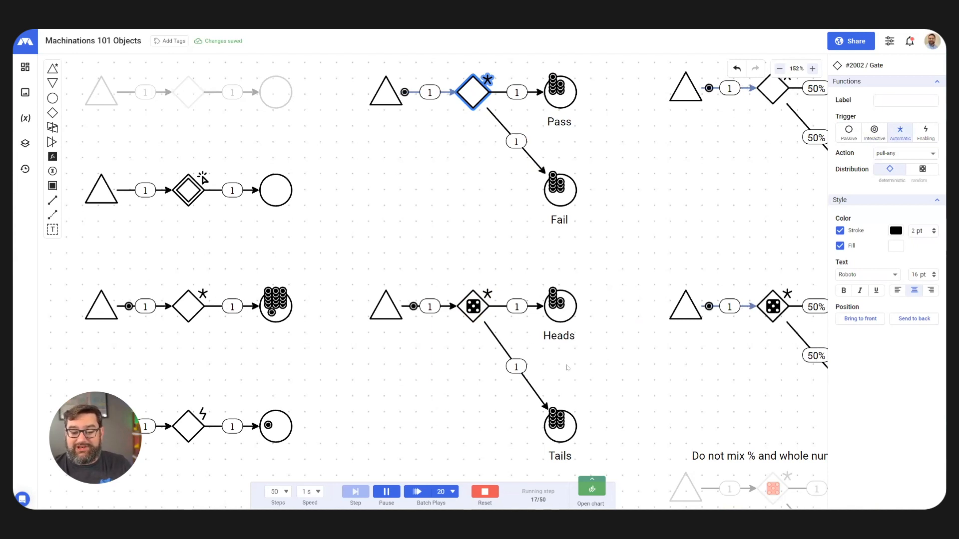
pyautogui.click(472, 306)
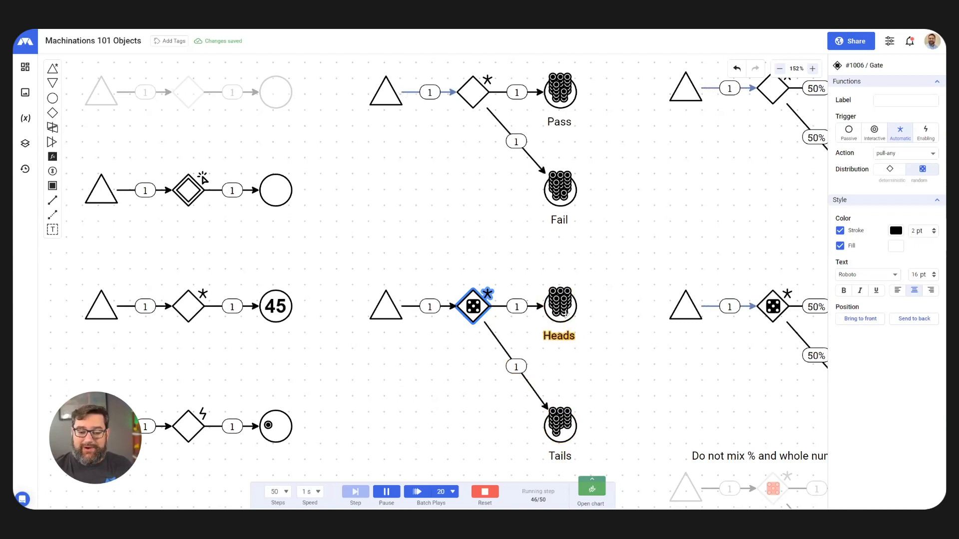
# Replay the simulation and compare the 50% deterministic Rare/Uncommon Gate with the 50% random Pass/Fail Gate.
pyautogui.scroll(-3, 420, 374)
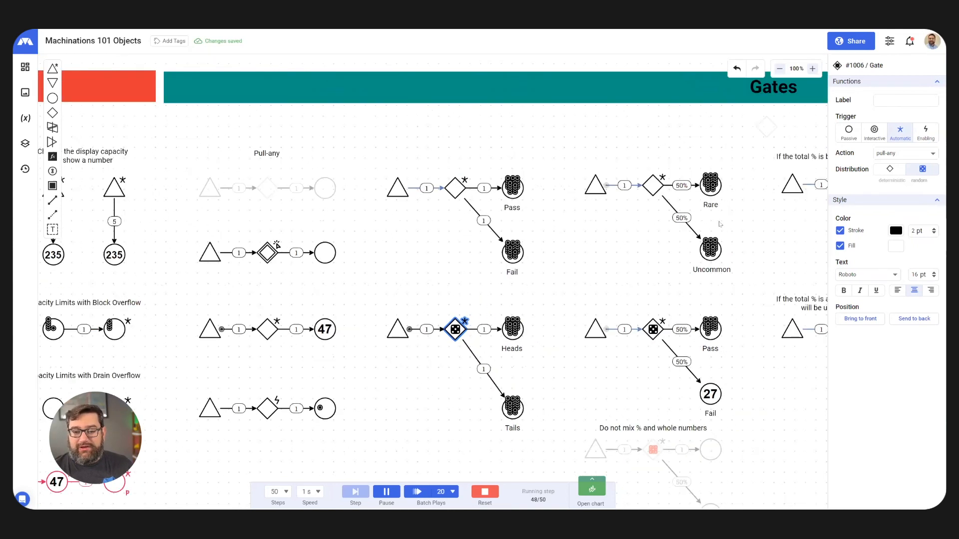
pyautogui.scroll(5, 622, 173)
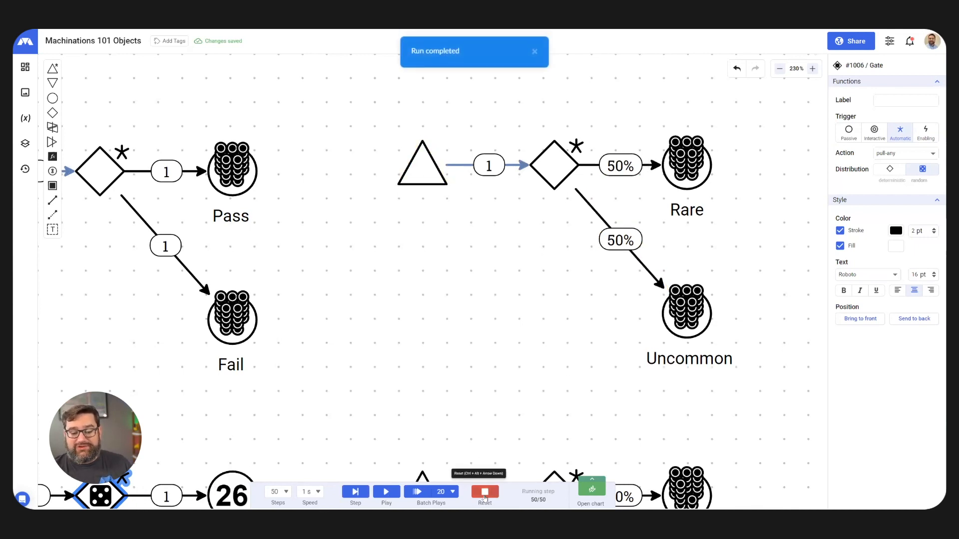
pyautogui.click(386, 492)
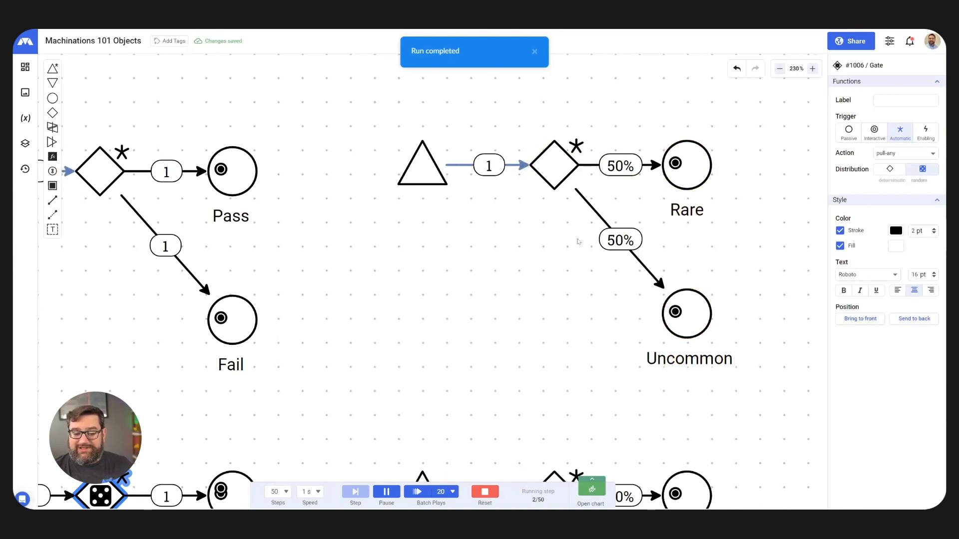
pyautogui.scroll(-5, 594, 205)
pyautogui.scroll(8, 599, 419)
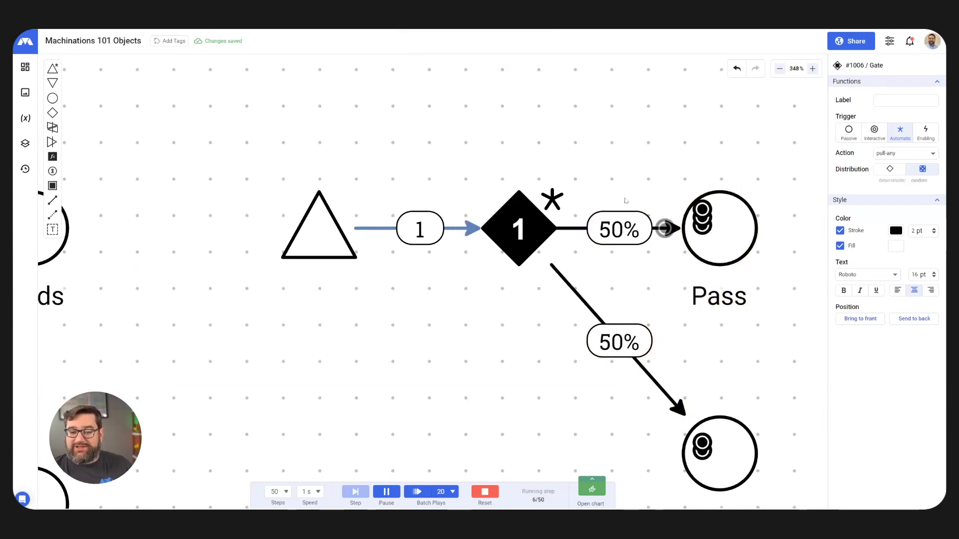
# Restart the simulation and read the error on the Gate that mixes percentages with whole numbers.
pyautogui.scroll(-6, 622, 202)
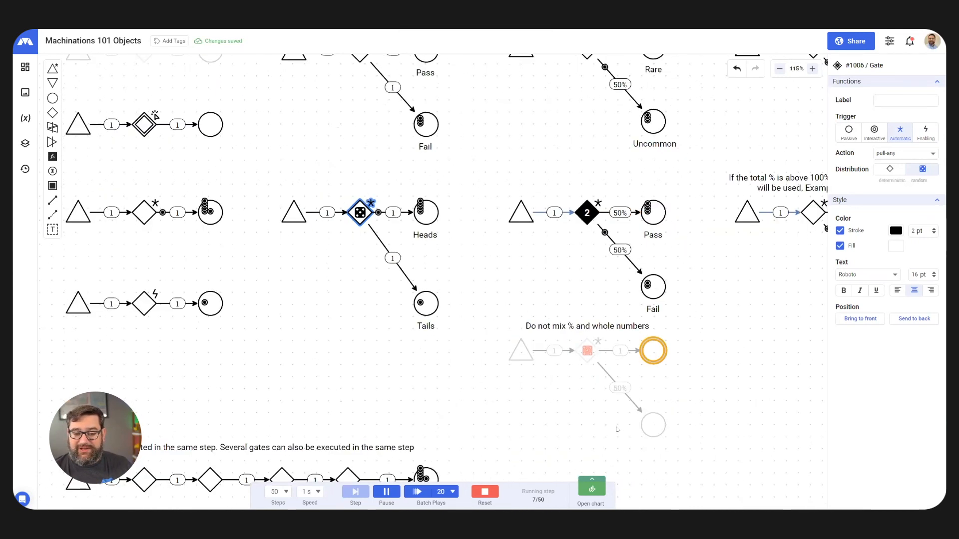
pyautogui.scroll(5, 618, 429)
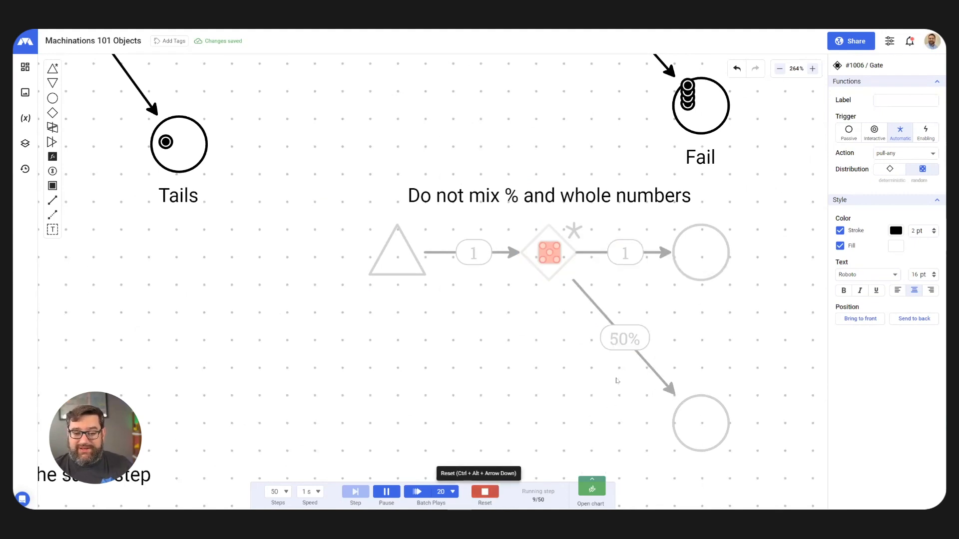
pyautogui.hotkey('ctrl', 'alt', 'Down')
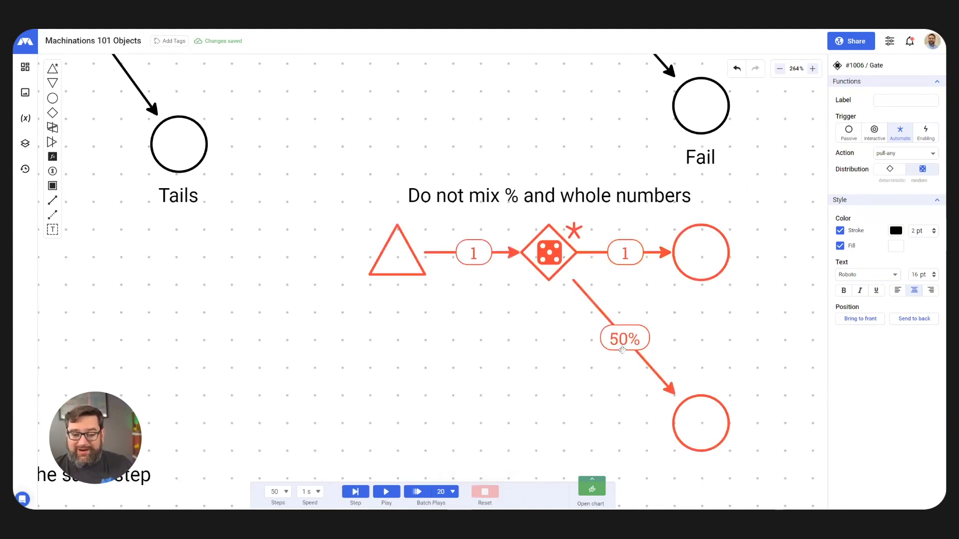
pyautogui.click(386, 492)
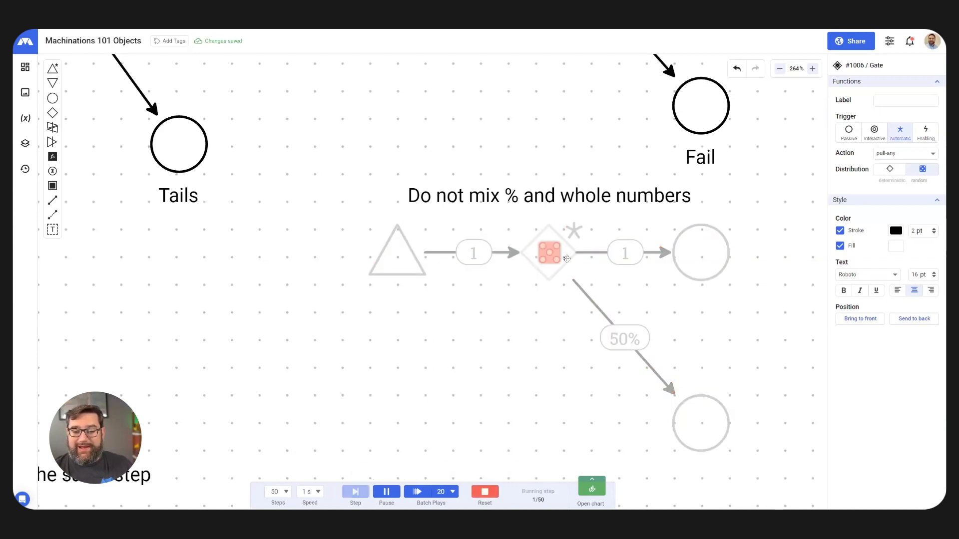
pyautogui.moveTo(561, 255)
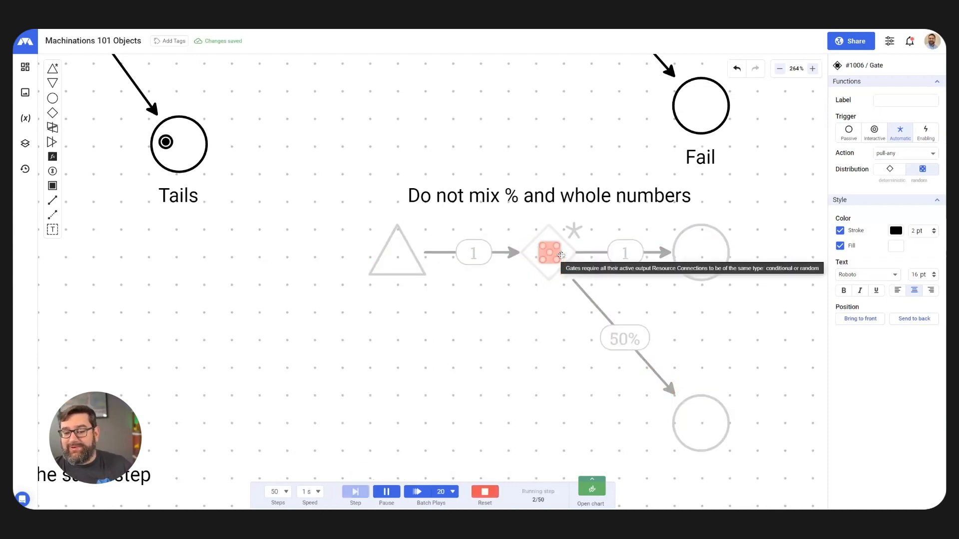
# Examine the Gate examples whose output percentages total below 100% and above 100%.
pyautogui.scroll(-5, 501, 406)
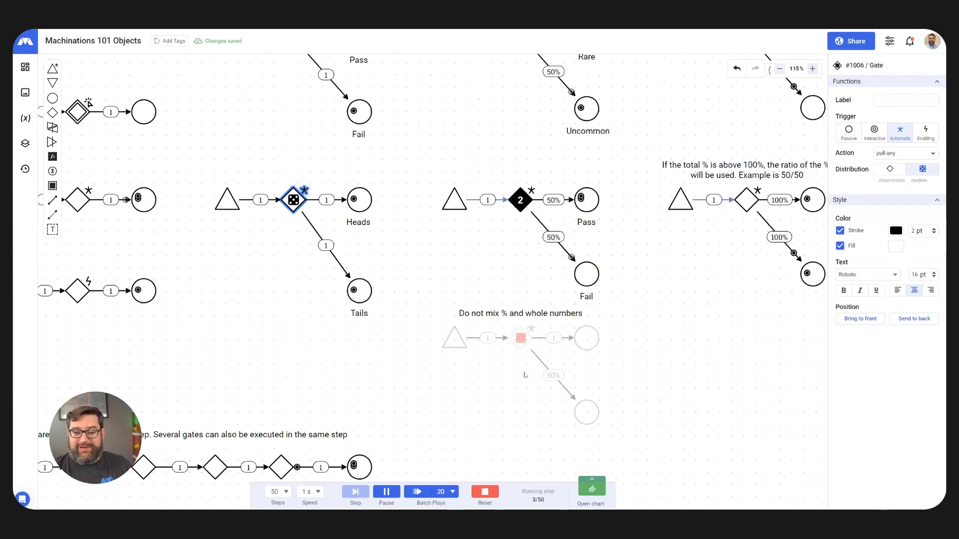
pyautogui.scroll(4, 687, 261)
pyautogui.scroll(4, 687, 261)
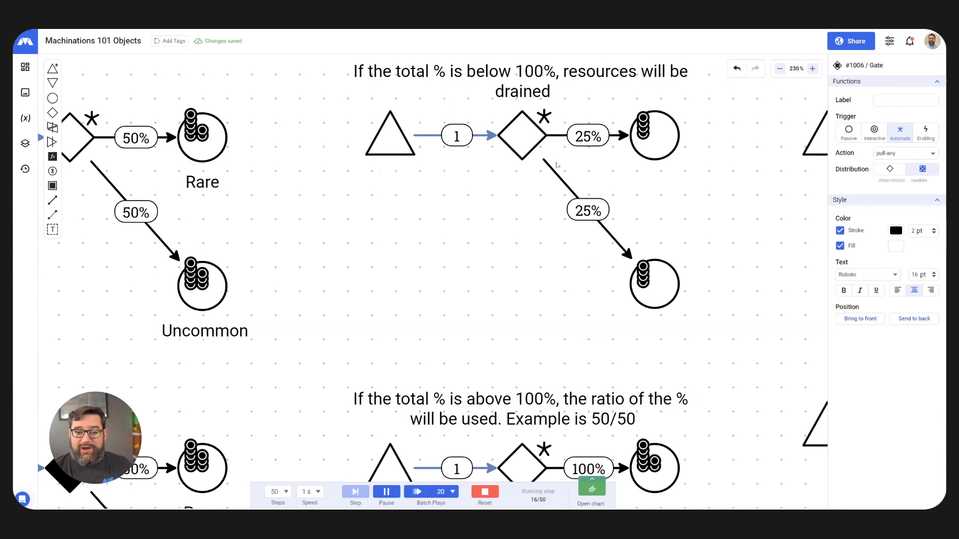
pyautogui.moveTo(546, 322); pyautogui.dragTo(549, 179)
pyautogui.scroll(-4, 549, 178)
pyautogui.scroll(2, 550, 340)
pyautogui.scroll(2, 550, 339)
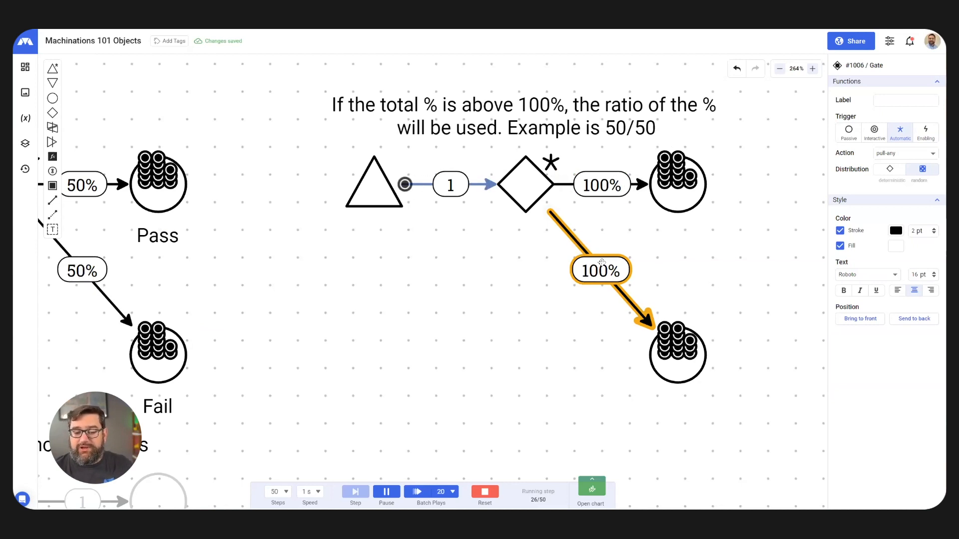
pyautogui.click(456, 306)
# Examine the Pull-all Gate examples and inspect the properties of the random pull-all Gate.
pyautogui.scroll(-3, 459, 325)
pyautogui.scroll(-8, 458, 325)
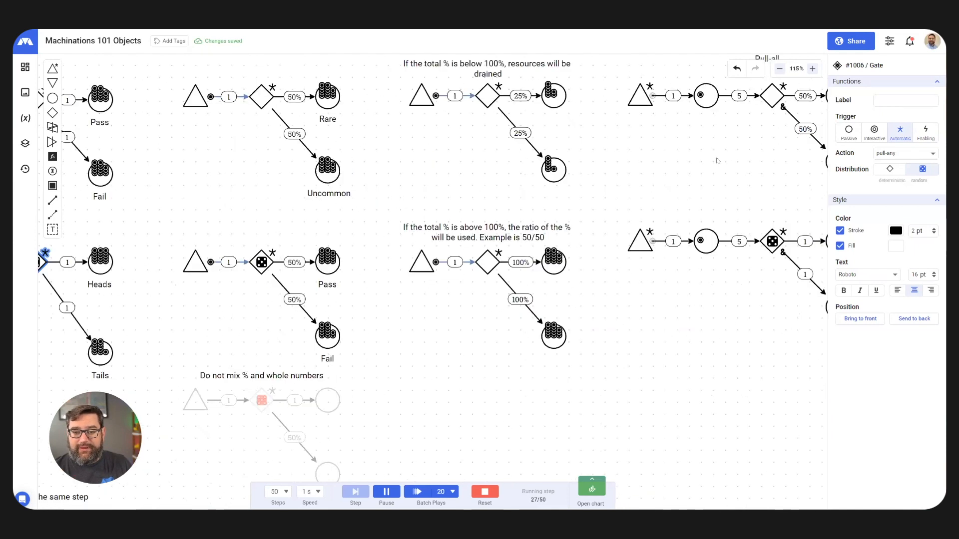
pyautogui.scroll(10, 519, 167)
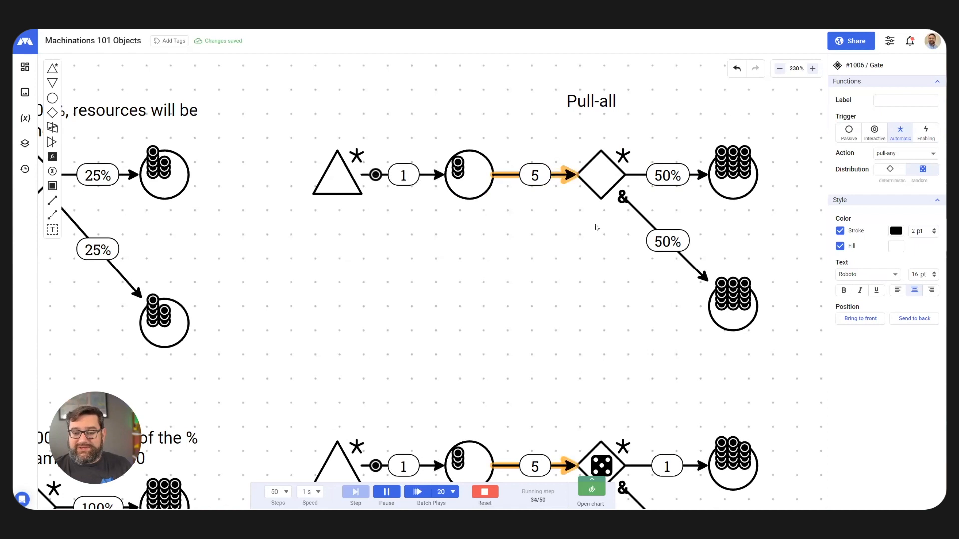
pyautogui.scroll(-3, 604, 220)
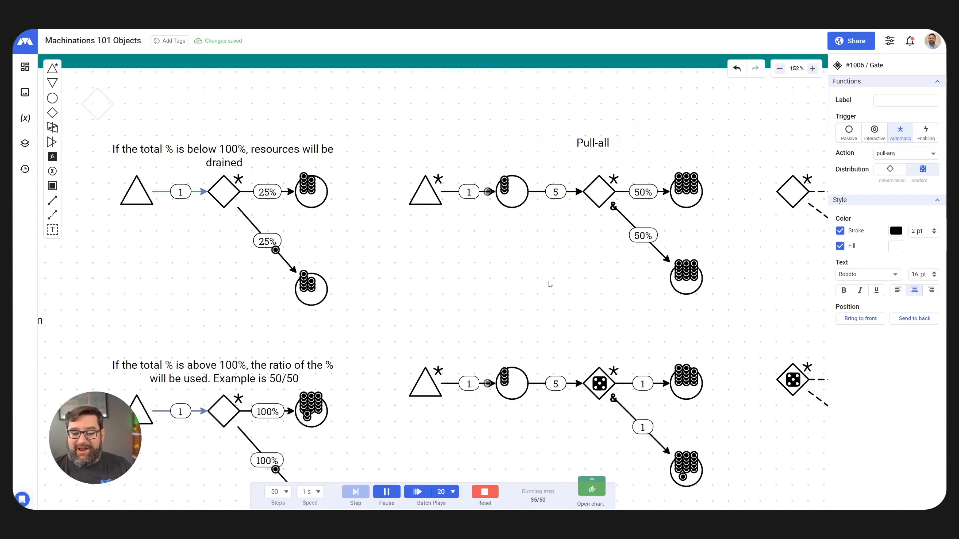
pyautogui.hscroll(2, 539, 270)
pyautogui.scroll(-2, 544, 264)
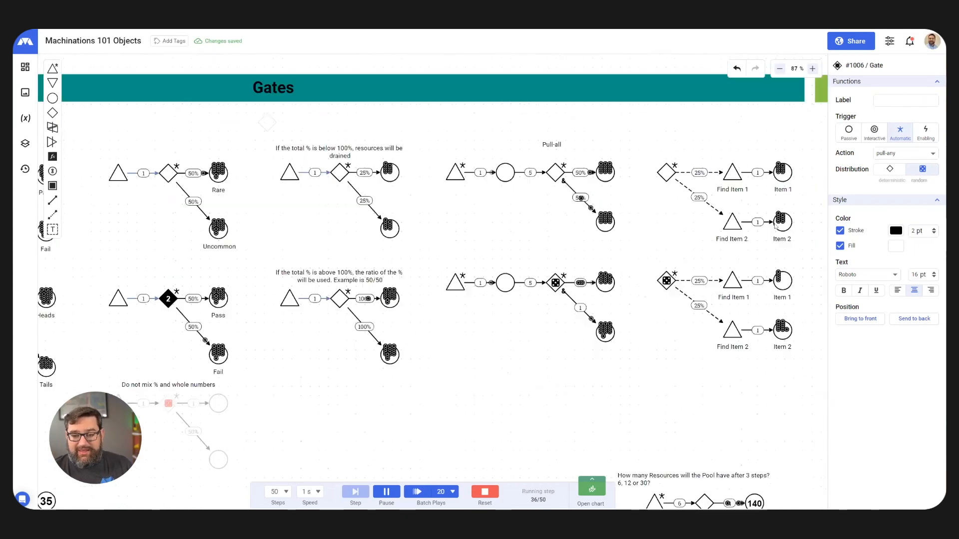
pyautogui.scroll(3, 555, 289)
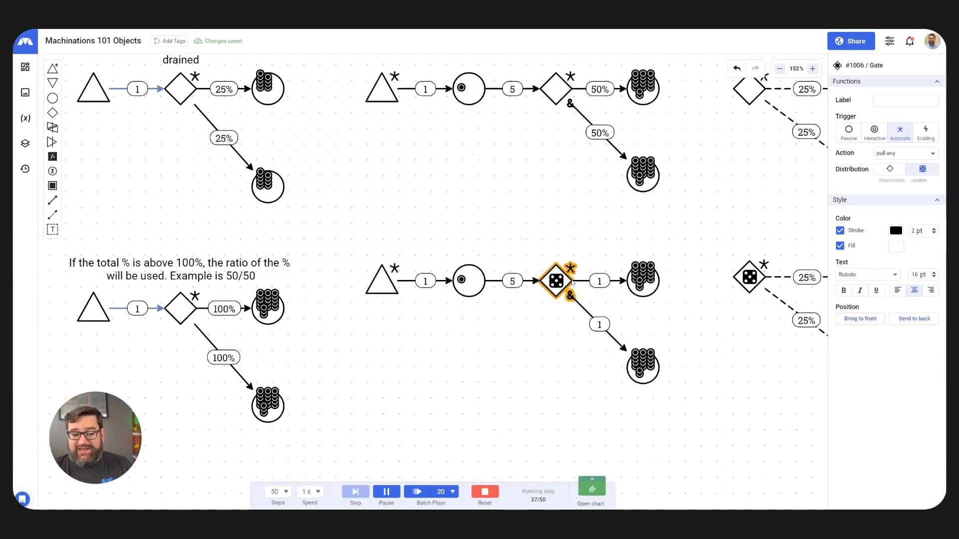
pyautogui.click(555, 278)
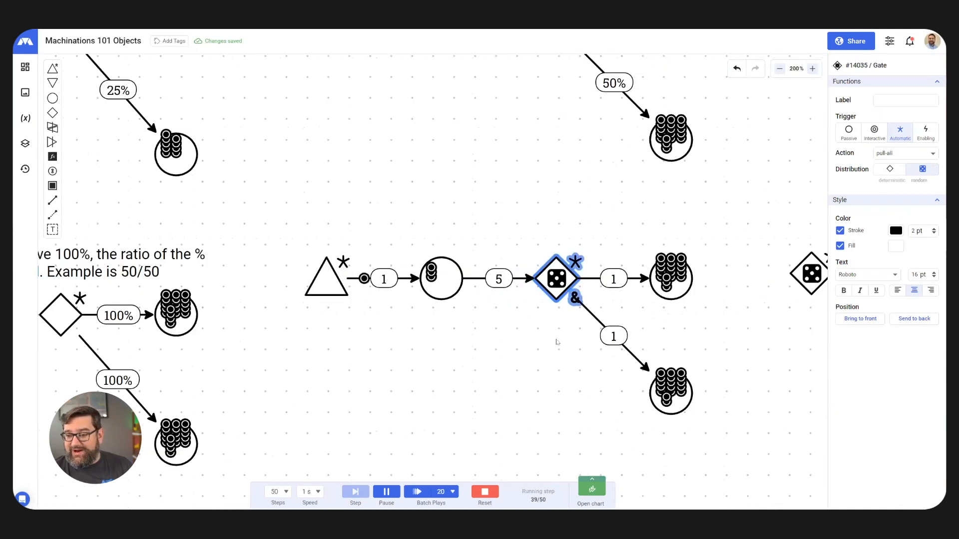
# Inspect the deterministic Gate whose 25% state connections trigger the Find Item 1 and Find Item 2 Sources.
pyautogui.scroll(-2, 442, 363)
pyautogui.scroll(7, 764, 216)
pyautogui.moveTo(655, 242); pyautogui.dragTo(533, 236)
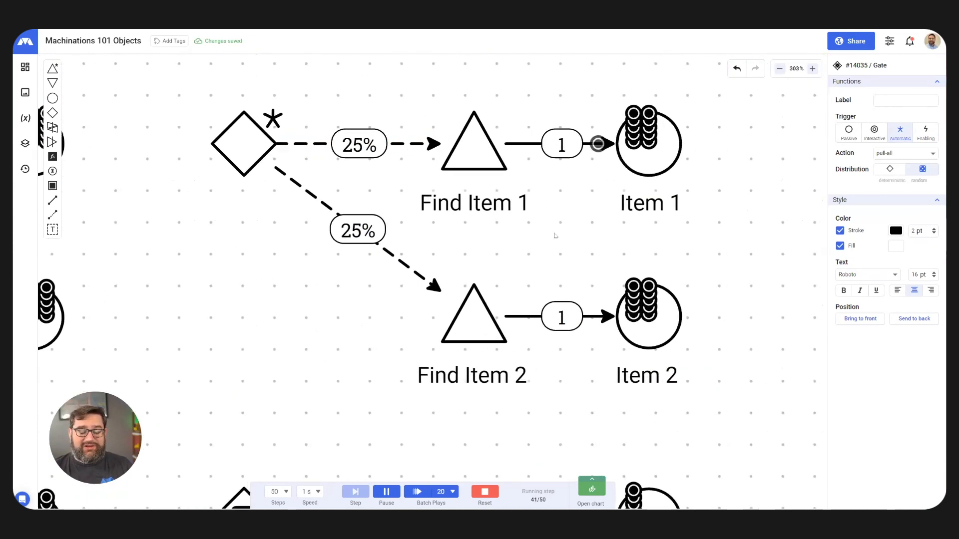
pyautogui.click(238, 130)
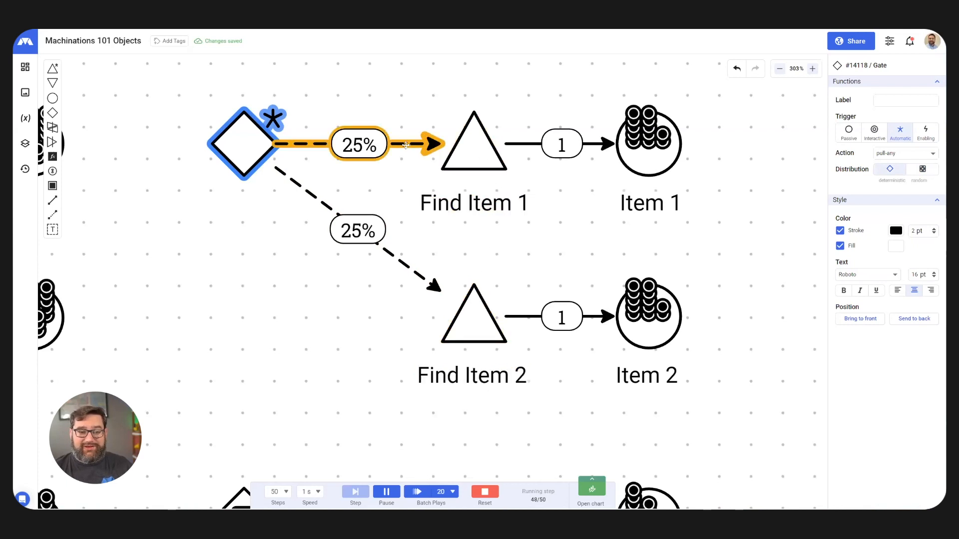
pyautogui.click(310, 144)
pyautogui.click(249, 144)
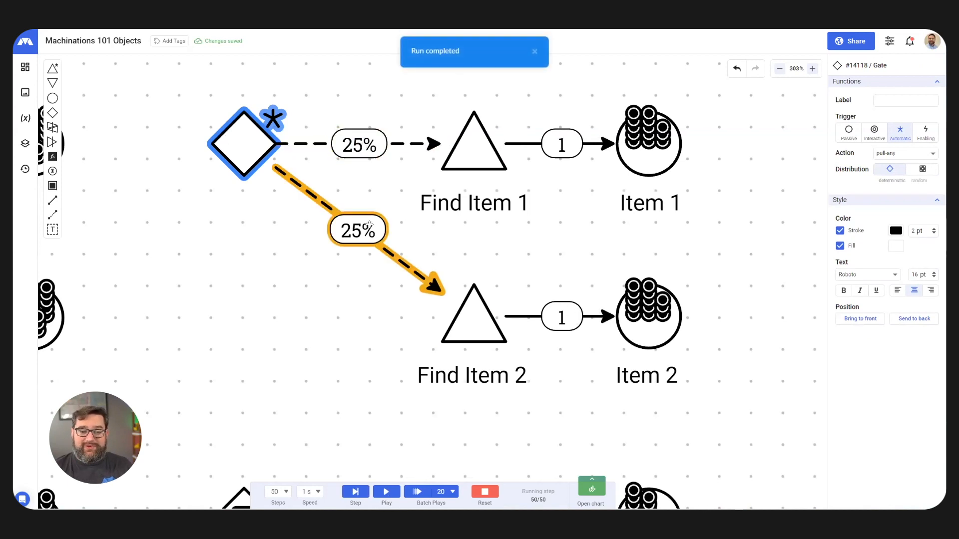
# Inspect the random Gate in the lower Find Item example with its two 25% state connections.
pyautogui.scroll(-6, 477, 327)
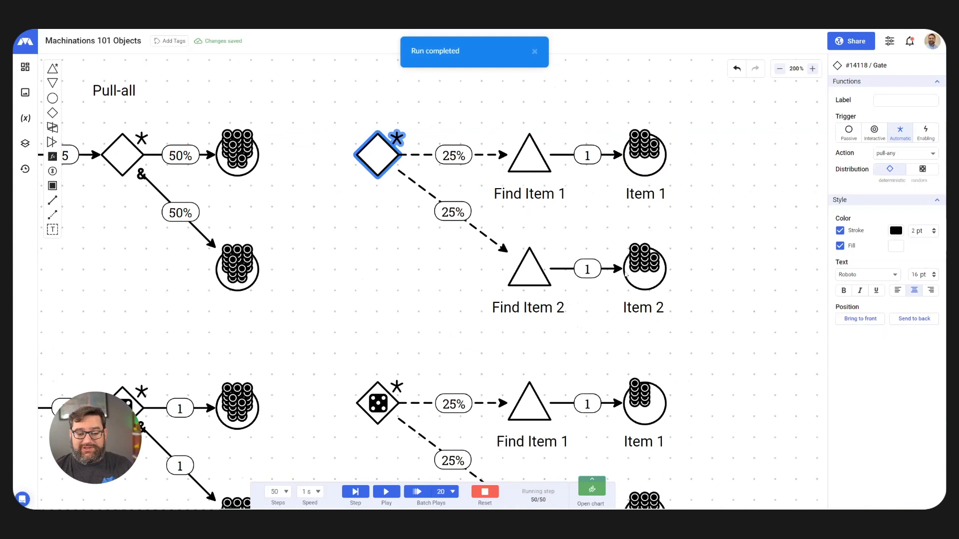
pyautogui.scroll(6, 591, 425)
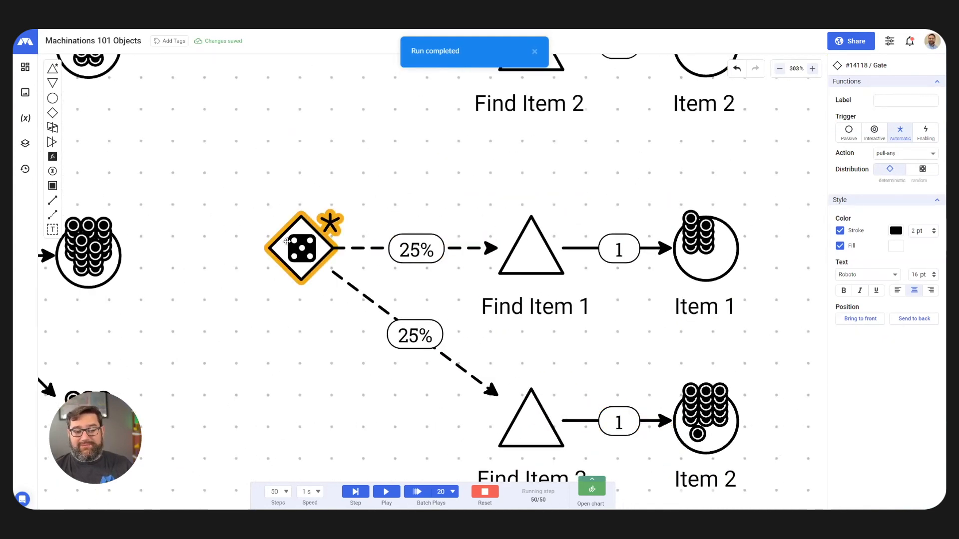
pyautogui.click(287, 241)
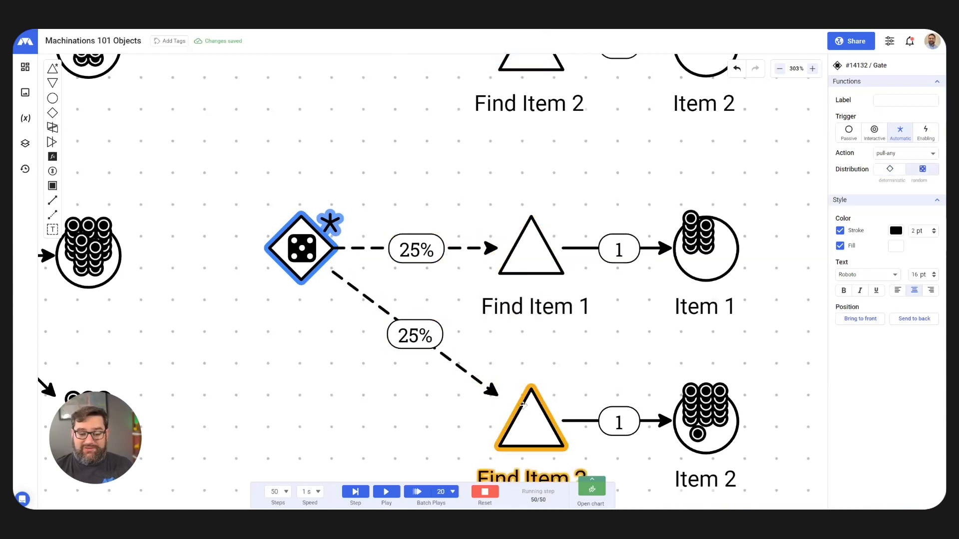
pyautogui.scroll(-1, 488, 232)
pyautogui.scroll(-2, 489, 232)
pyautogui.scroll(3, 505, 345)
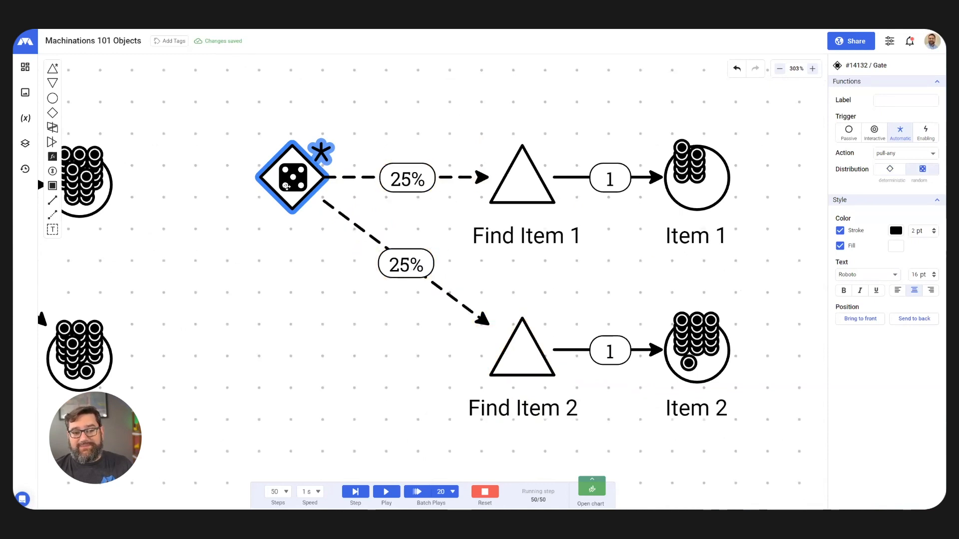
# Replay the simulation to watch the random Gate trigger the Find Item Sources, and reset the diagram.
pyautogui.click(484, 492)
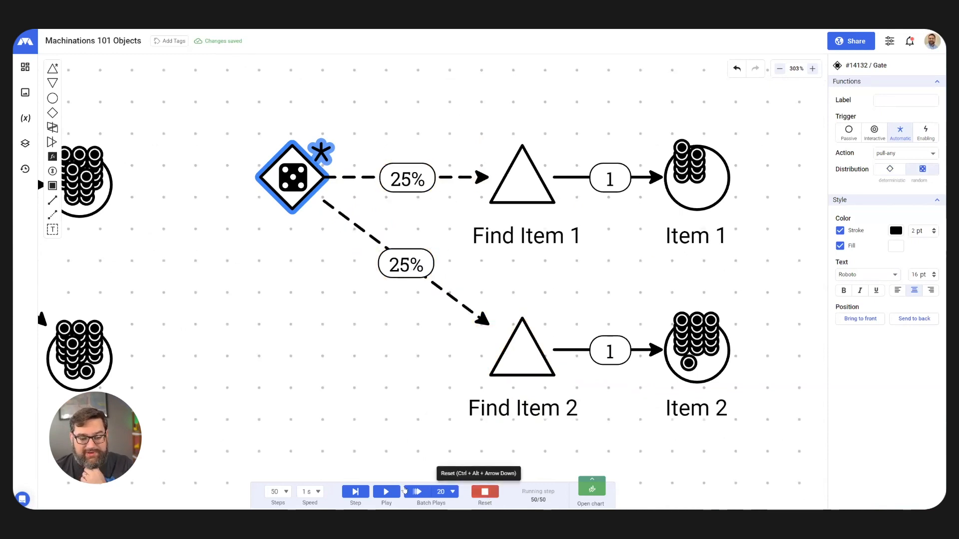
pyautogui.click(386, 492)
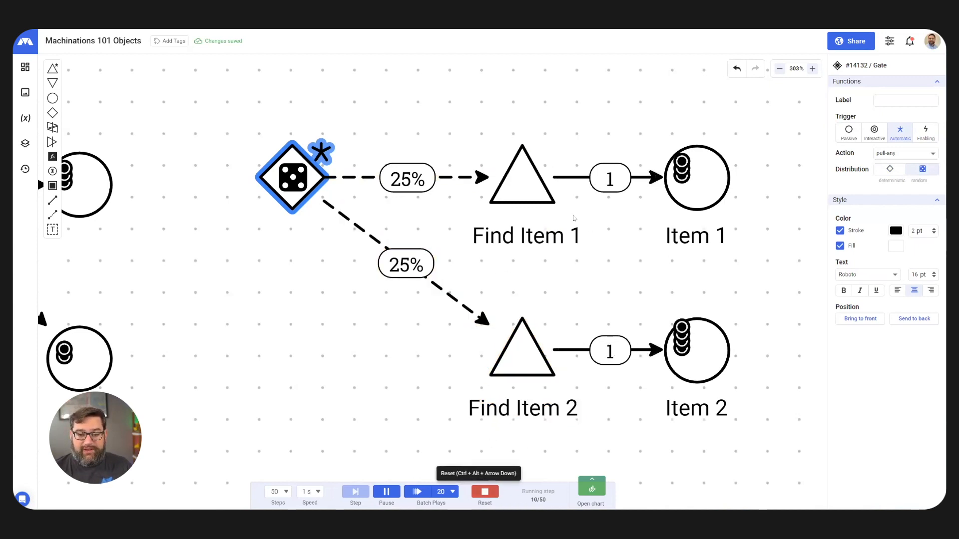
pyautogui.scroll(-10, 574, 218)
pyautogui.hotkey('ctrl', 'alt', 'Down')
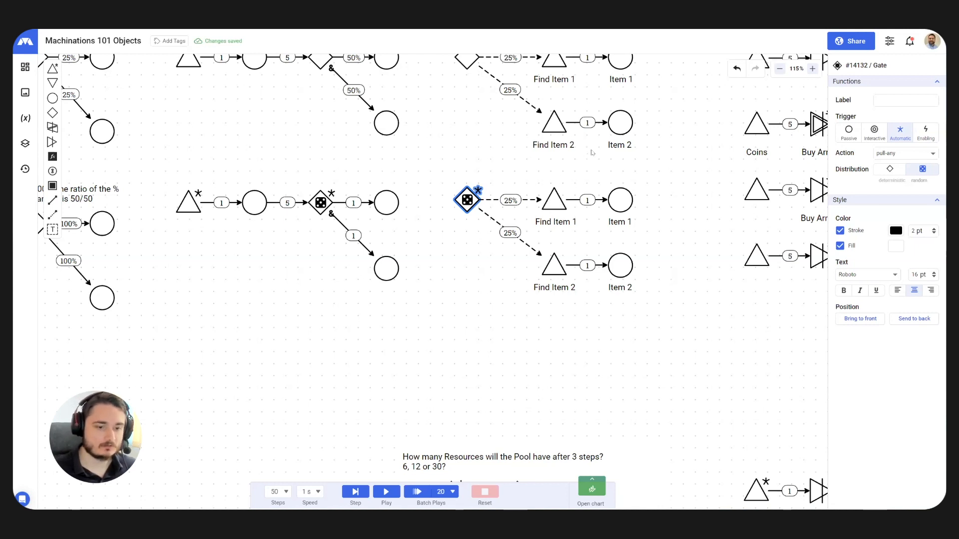
# Examine the Gate quiz asking how many Resources the Pool will have after 3 steps.
pyautogui.scroll(-5, 560, 434)
pyautogui.scroll(8, 561, 419)
pyautogui.scroll(2, 614, 429)
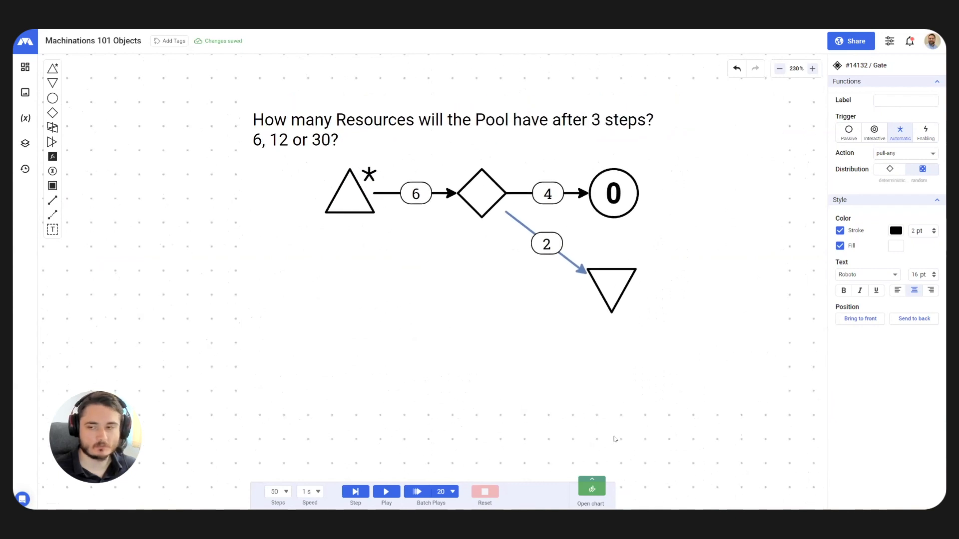
pyautogui.scroll(1, 497, 338)
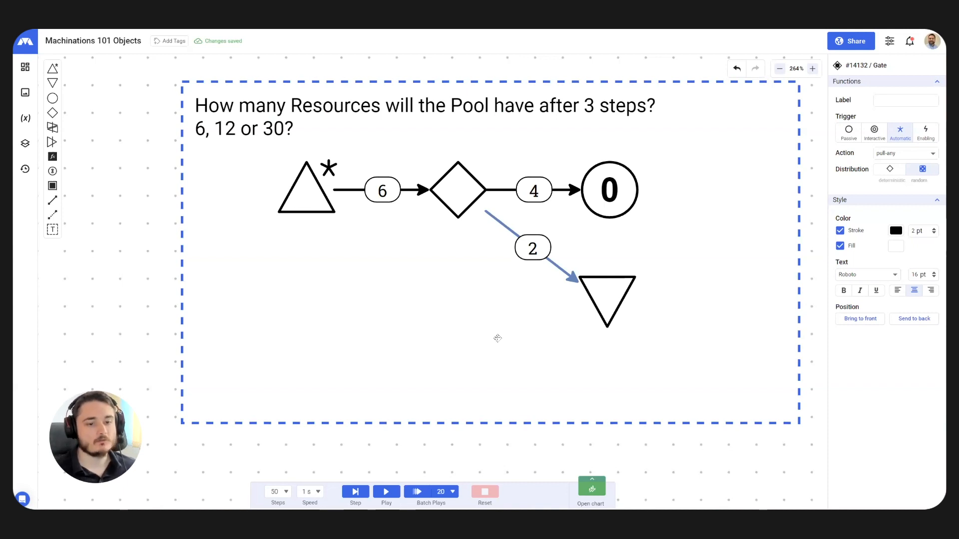
pyautogui.moveTo(485, 315); pyautogui.dragTo(477, 325)
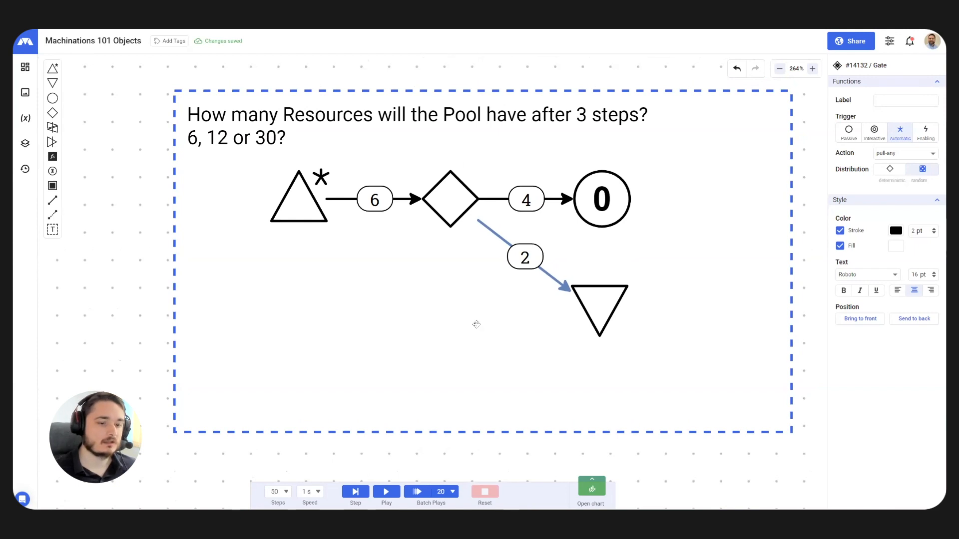
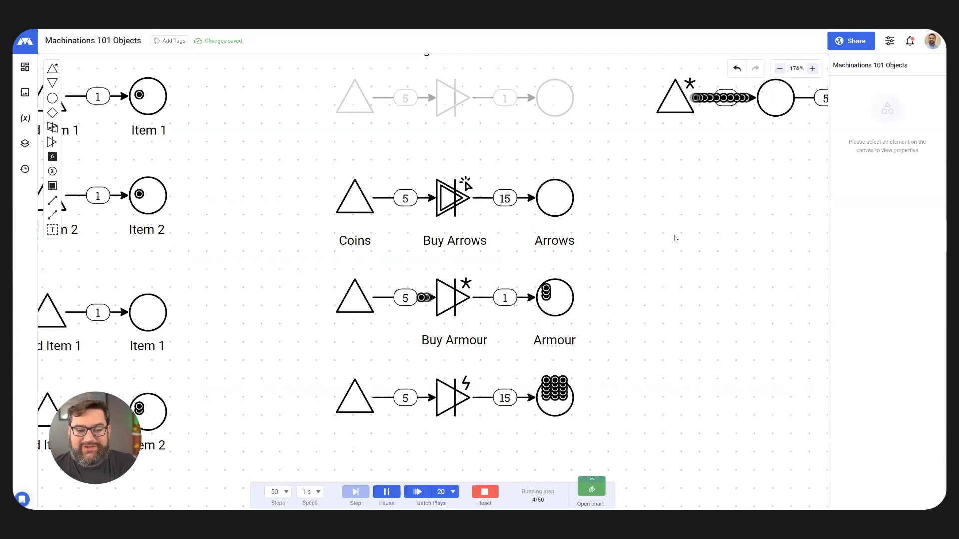
# Fire the interactive Buy Arrows Converter during the running simulation to turn Coins into Arrows.
pyautogui.scroll(3, 434, 215)
pyautogui.scroll(3, 433, 215)
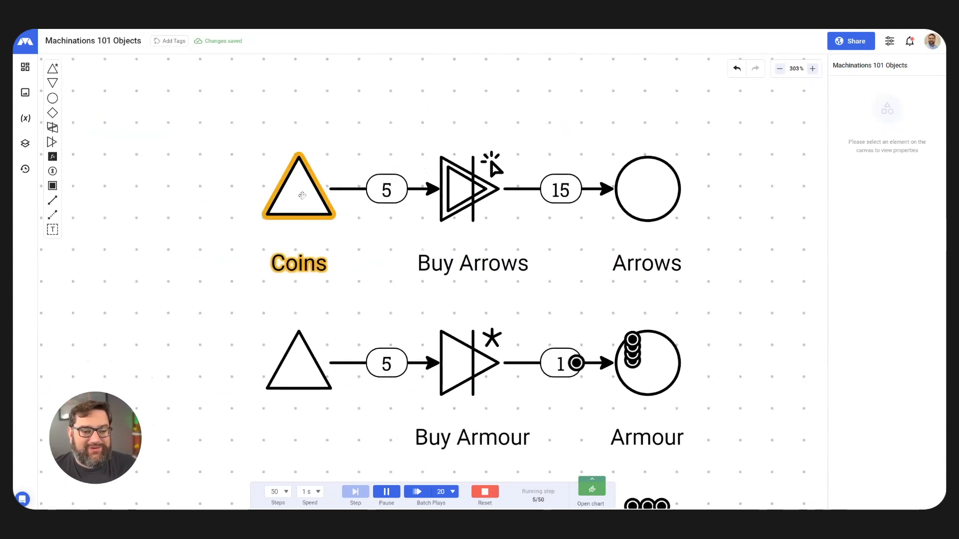
pyautogui.click(403, 276)
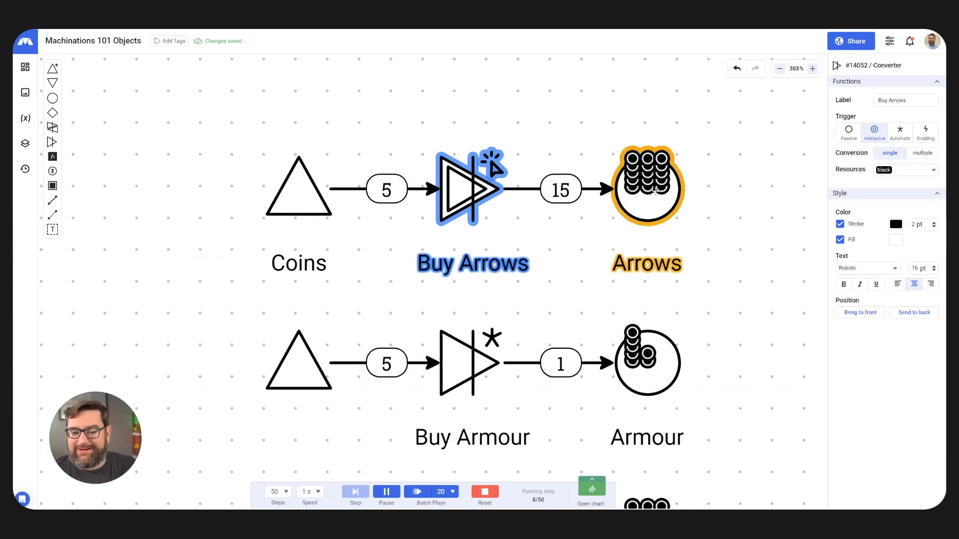
pyautogui.click(470, 191)
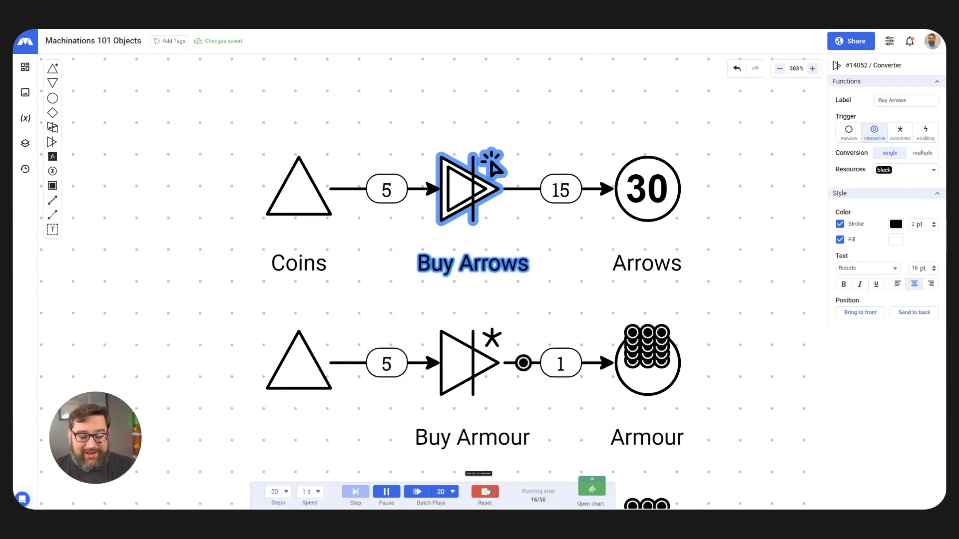
# Restart the simulation and watch the automatic Buy Armour Converter and the enabling Converter below it.
pyautogui.click(387, 494)
pyautogui.click(387, 494)
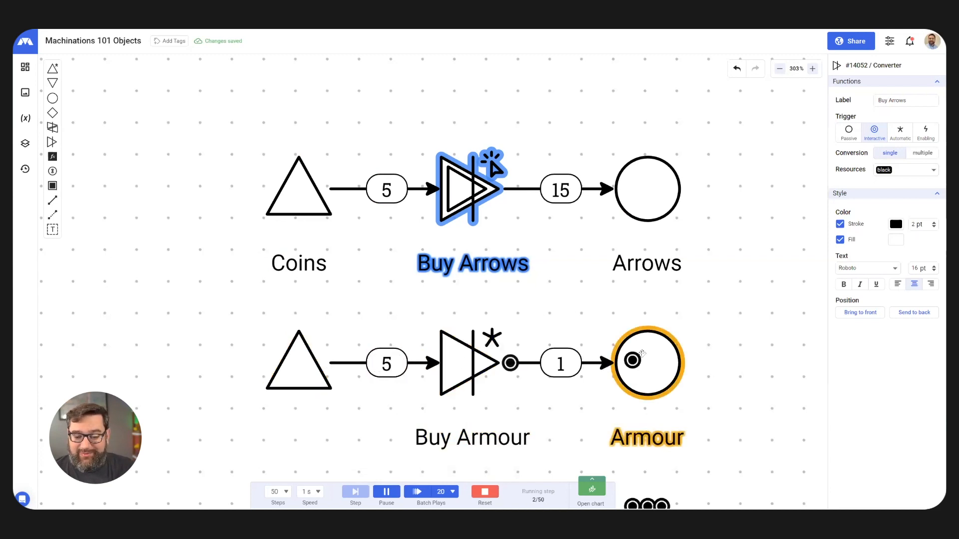
pyautogui.scroll(-5, 535, 289)
pyautogui.scroll(4, 461, 396)
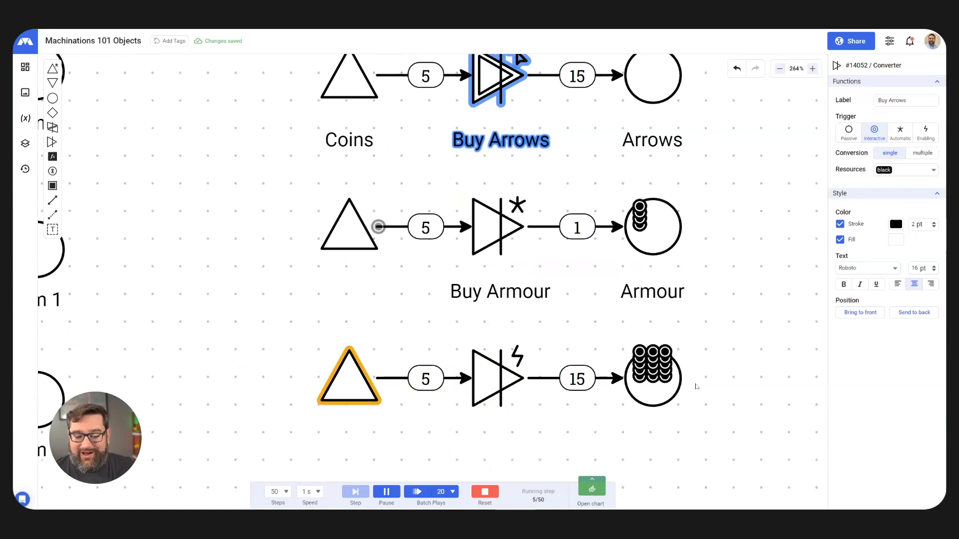
pyautogui.scroll(-6, 519, 266)
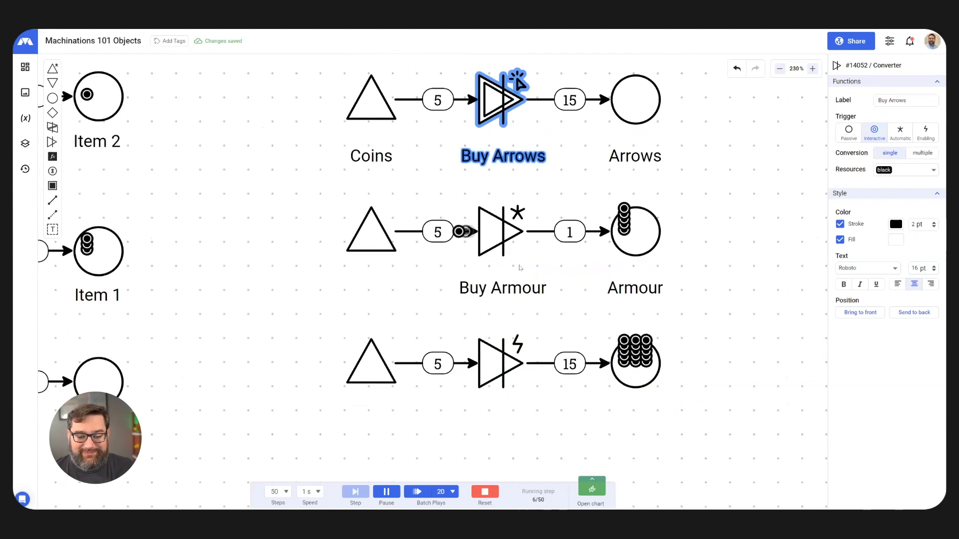
# Compare the chain of five Converters with the direct Source-to-Pool connection while the simulation runs.
pyautogui.scroll(-4, 608, 320)
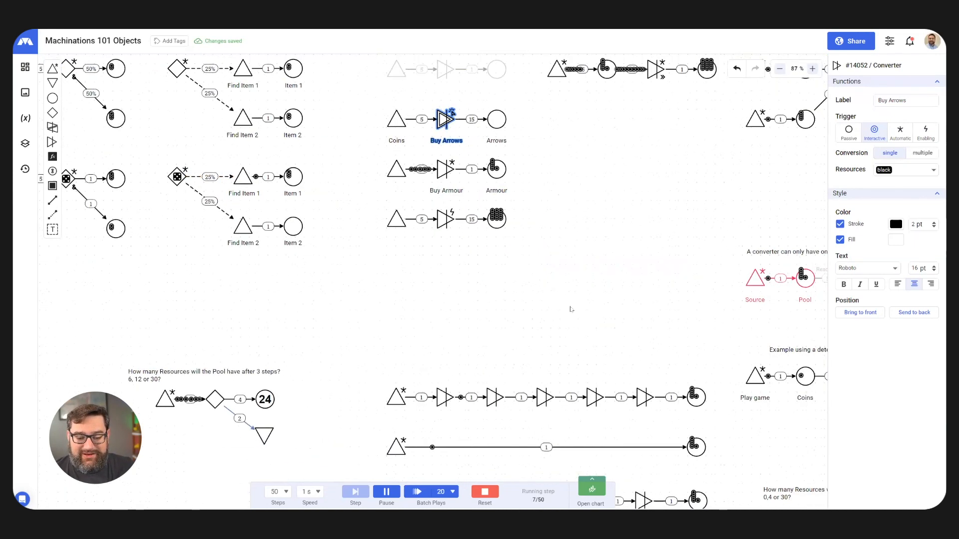
pyautogui.scroll(6, 554, 381)
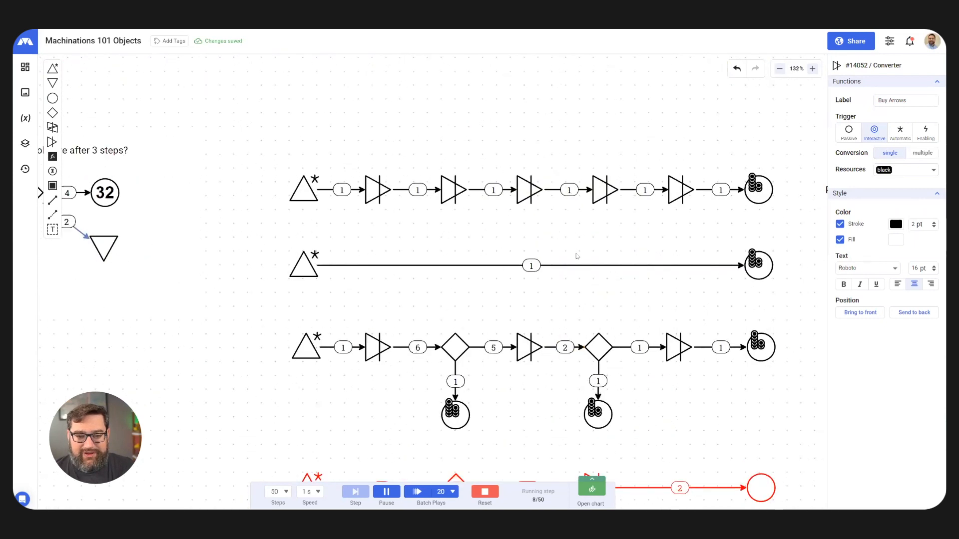
pyautogui.hscroll(2, 512, 236)
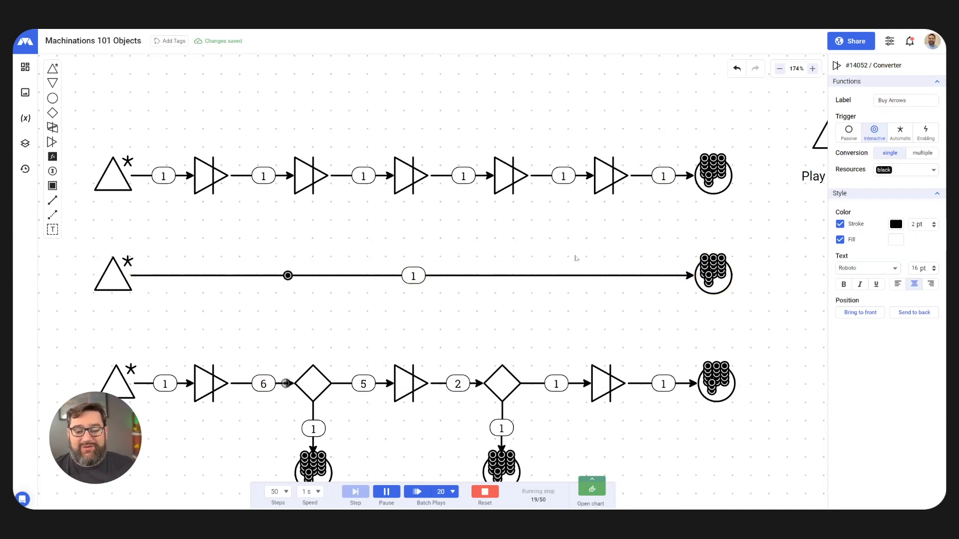
pyautogui.hscroll(-2, 575, 258)
# Examine the chain that alternates Converters and Gates, and the red random Gate chain below it.
pyautogui.scroll(-5, 557, 199)
pyautogui.scroll(6, 519, 309)
pyautogui.moveTo(494, 229); pyautogui.dragTo(470, 247)
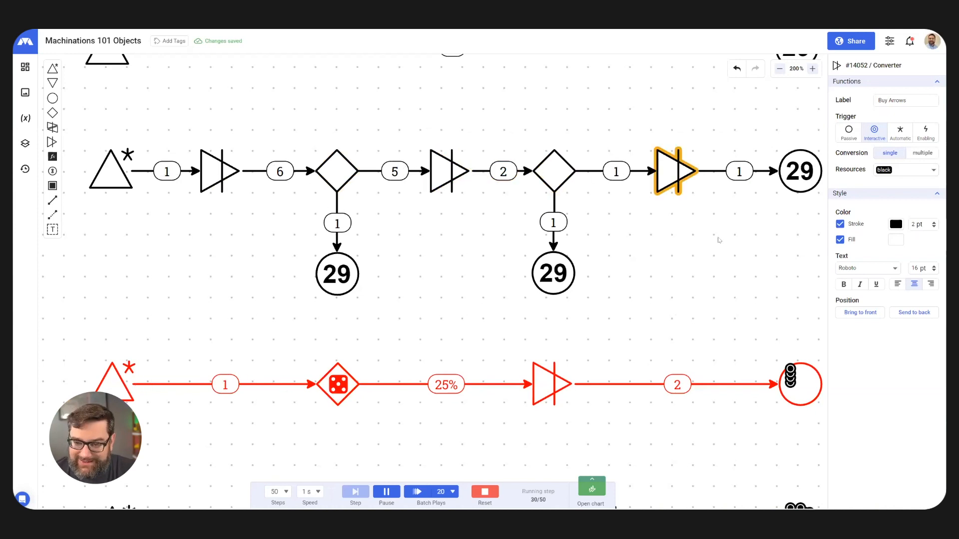
pyautogui.scroll(2, 550, 180)
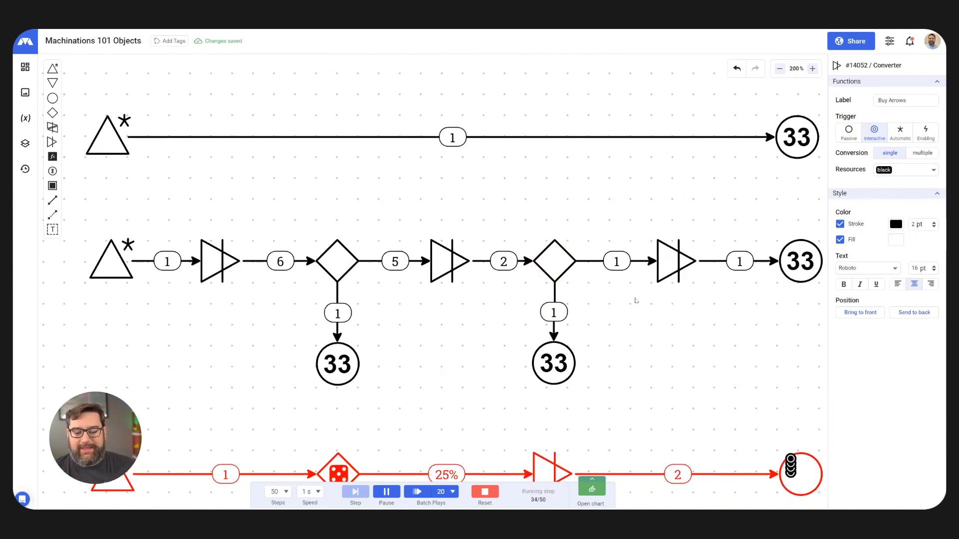
pyautogui.scroll(-2, 609, 197)
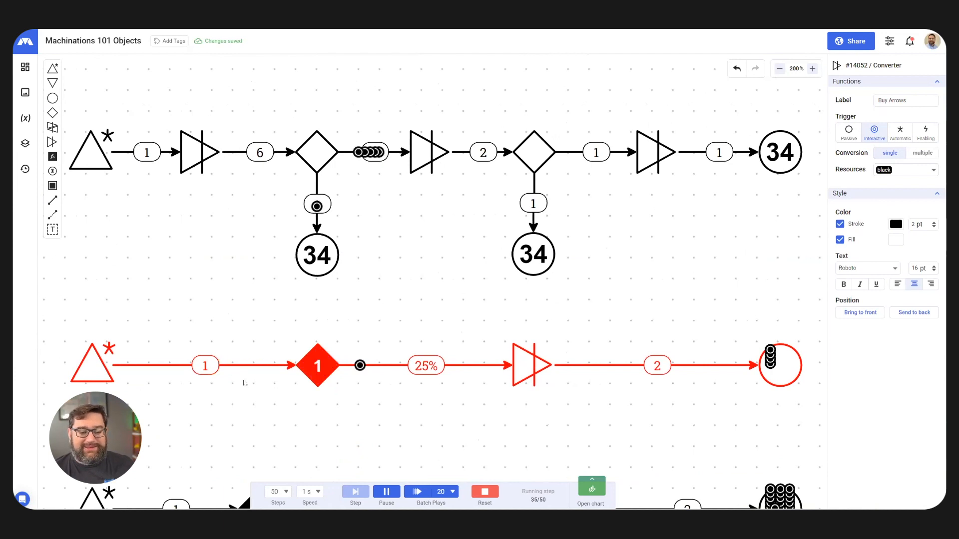
# Reset the simulation, inspect the red chain's random Gate and Converter, and replay the run.
pyautogui.click(496, 489)
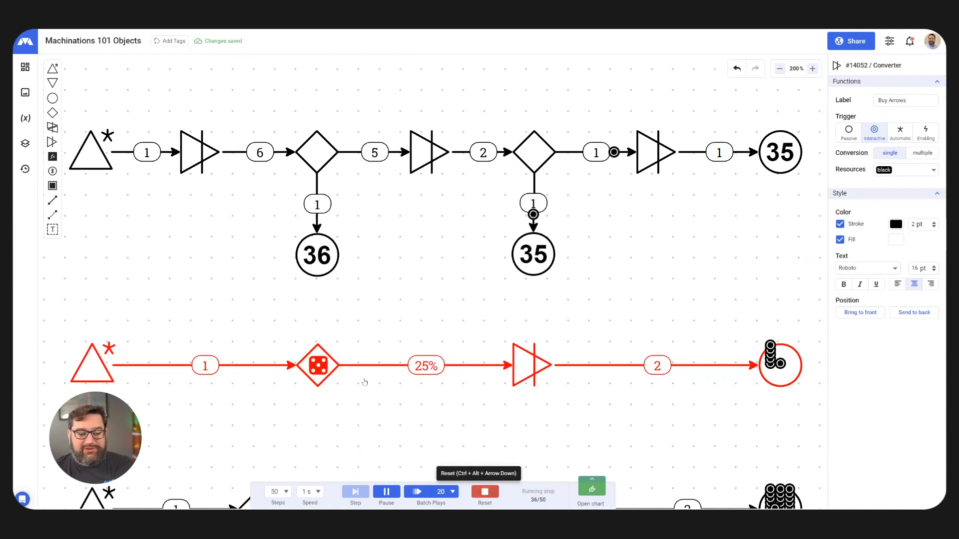
pyautogui.click(315, 371)
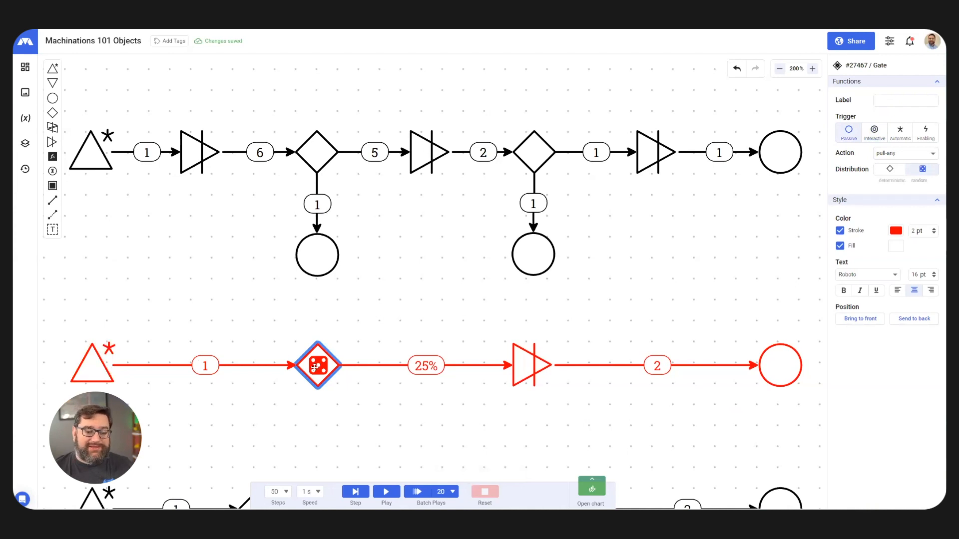
pyautogui.click(532, 367)
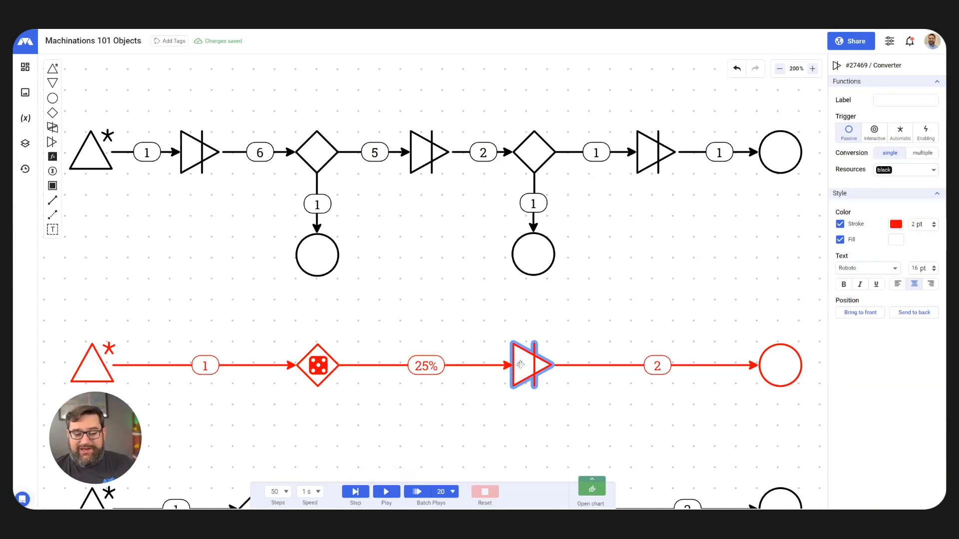
pyautogui.click(472, 371)
pyautogui.click(439, 420)
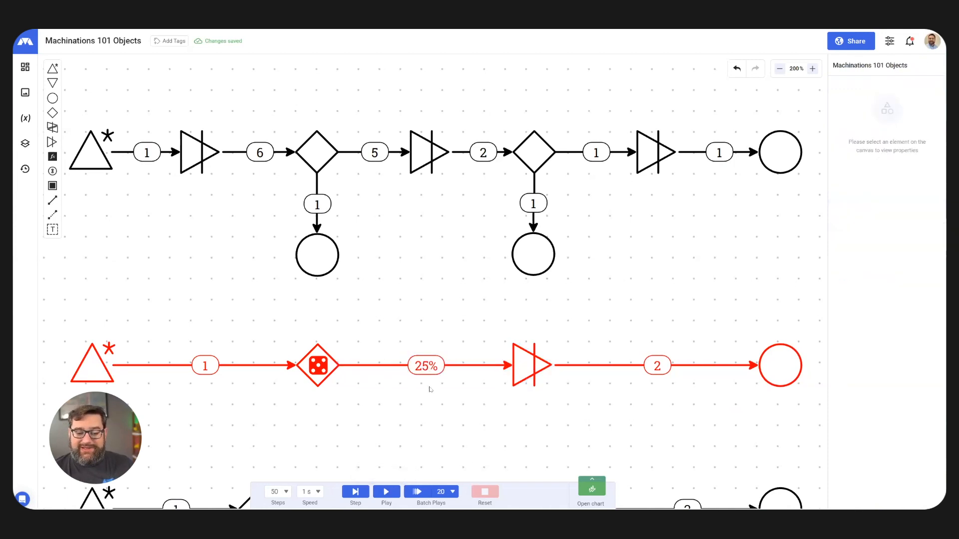
pyautogui.click(385, 495)
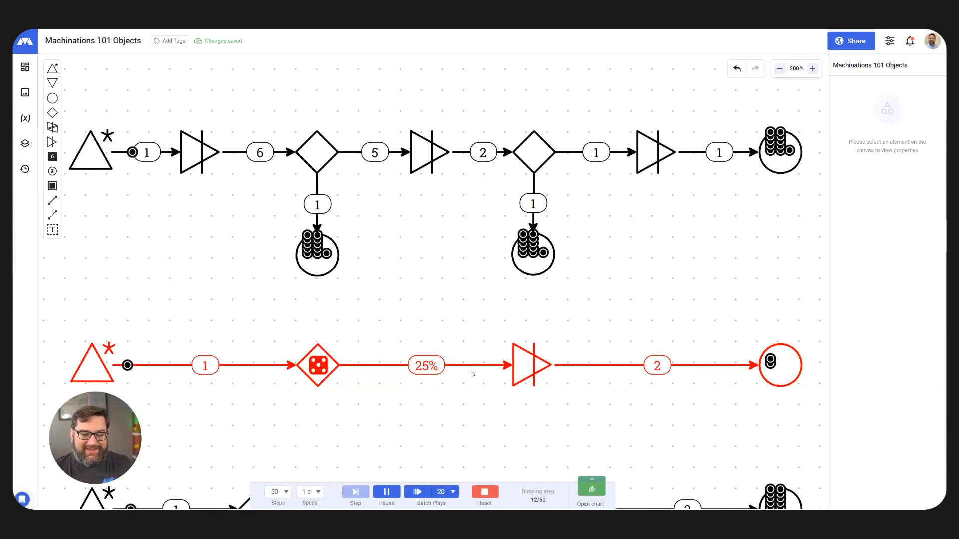
# Reset the run and inspect the black chain's deterministic Gate, its outgoing connection and the Converter after it.
pyautogui.scroll(-4, 548, 288)
pyautogui.scroll(2, 509, 388)
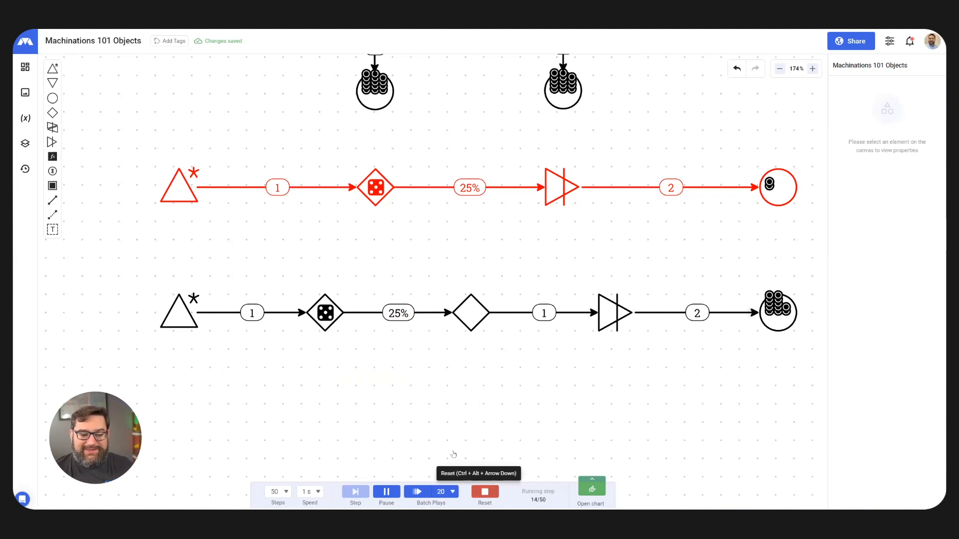
pyautogui.click(471, 312)
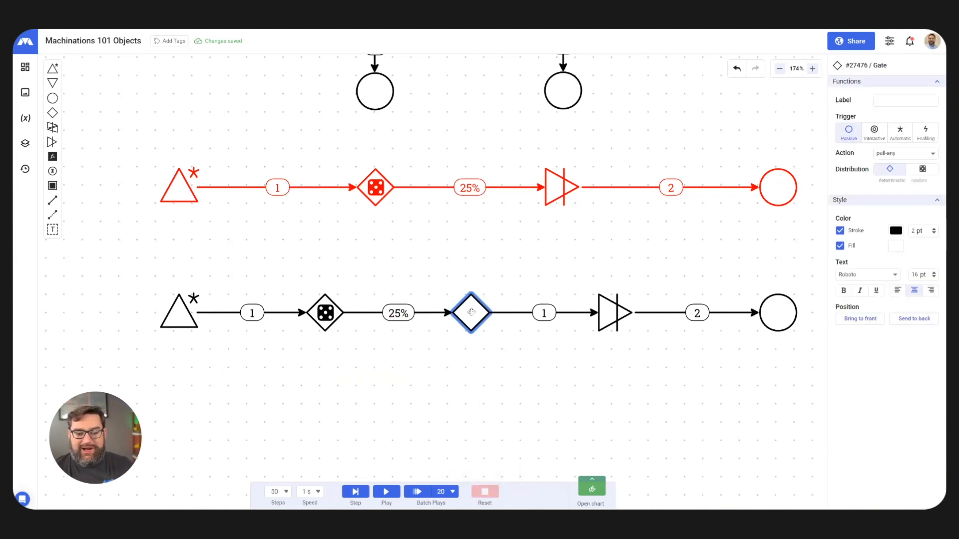
pyautogui.click(515, 312)
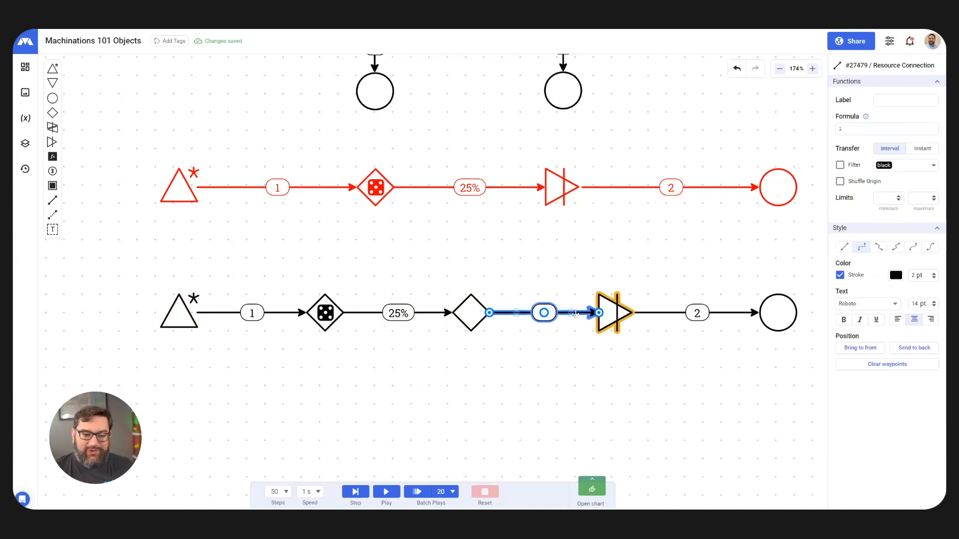
pyautogui.click(517, 370)
pyautogui.click(605, 314)
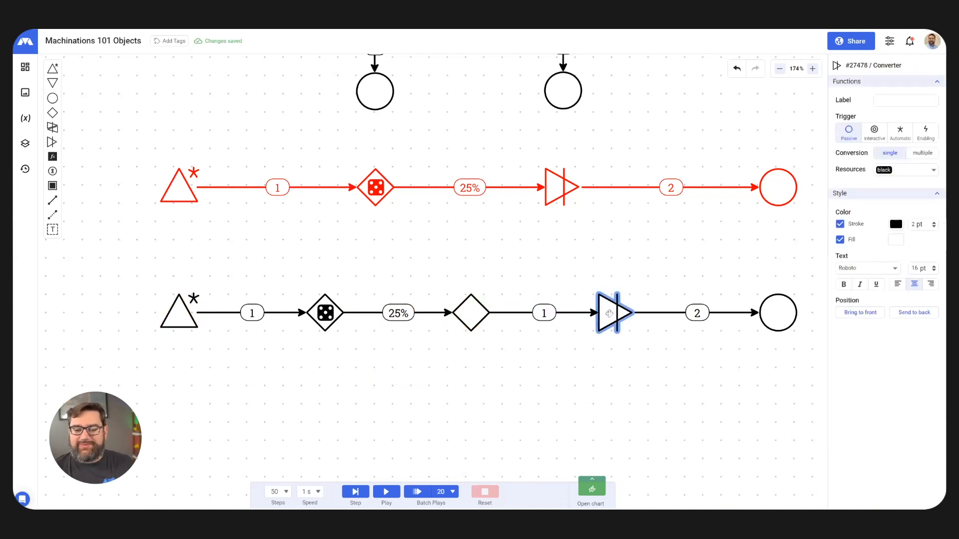
# Replay the simulation to compare the red and black 25% chains, and inspect the connection feeding the black chain's Converter.
pyautogui.click(387, 493)
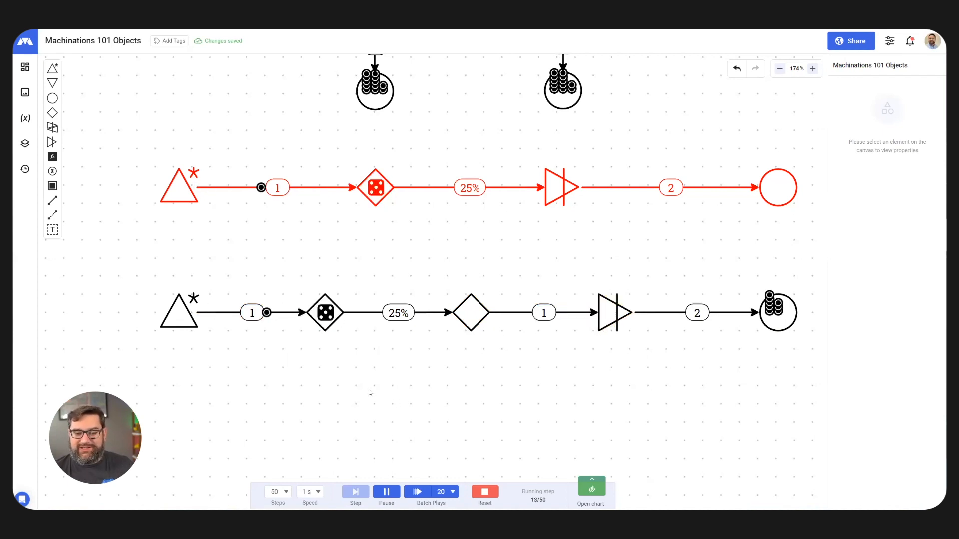
pyautogui.scroll(-4, 369, 393)
pyautogui.scroll(4, 370, 388)
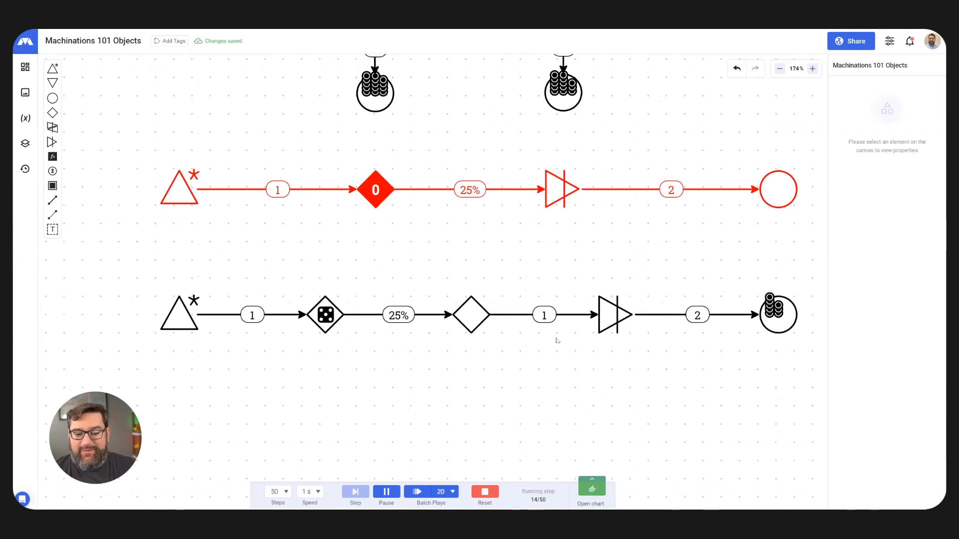
pyautogui.click(544, 315)
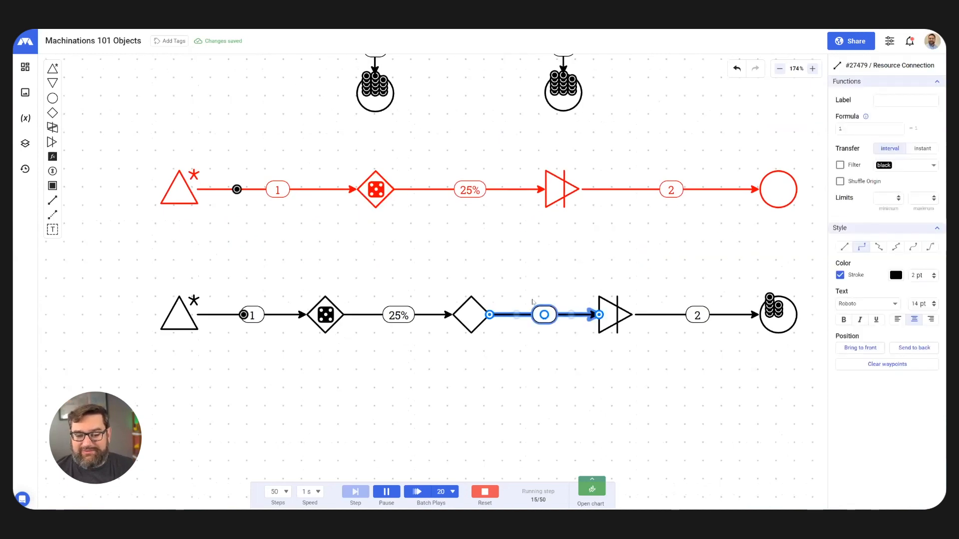
pyautogui.click(558, 351)
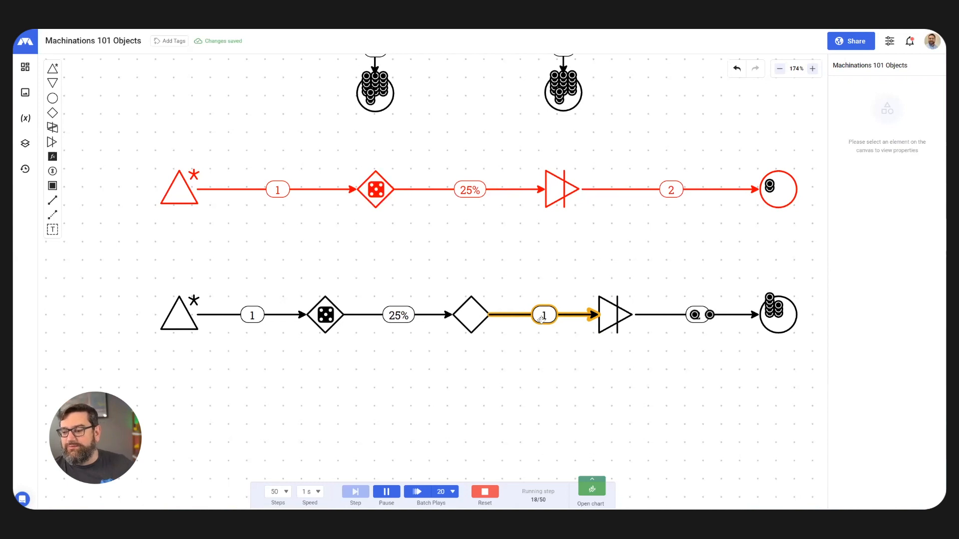
# Switch the Multiple Conversion example's Converter to single conversion during the run, and back to multiple.
pyautogui.scroll(-10, 417, 407)
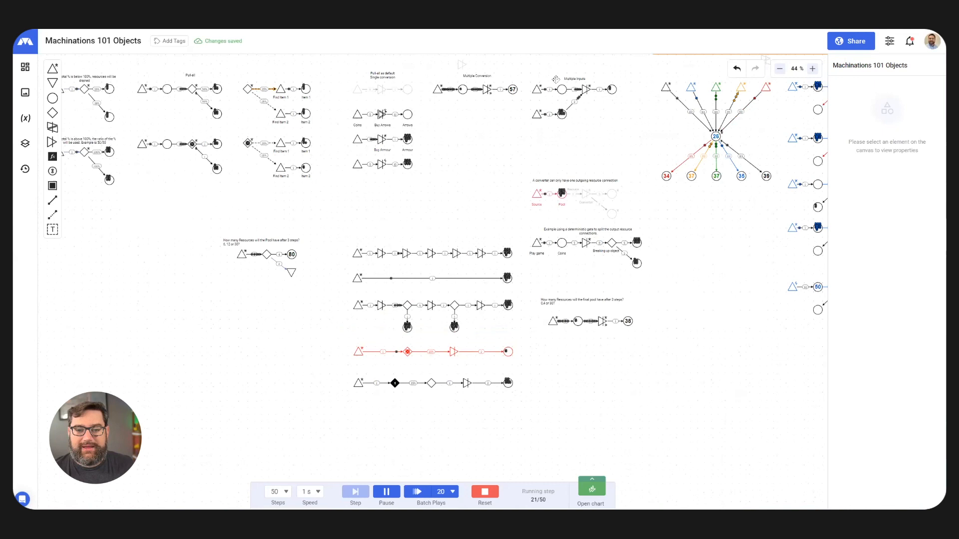
pyautogui.scroll(10, 475, 78)
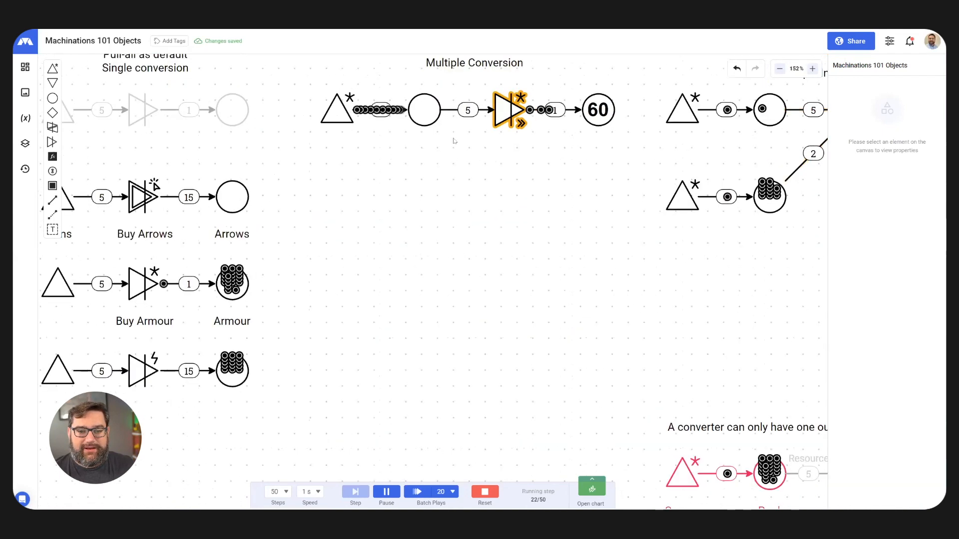
pyautogui.scroll(4, 455, 275)
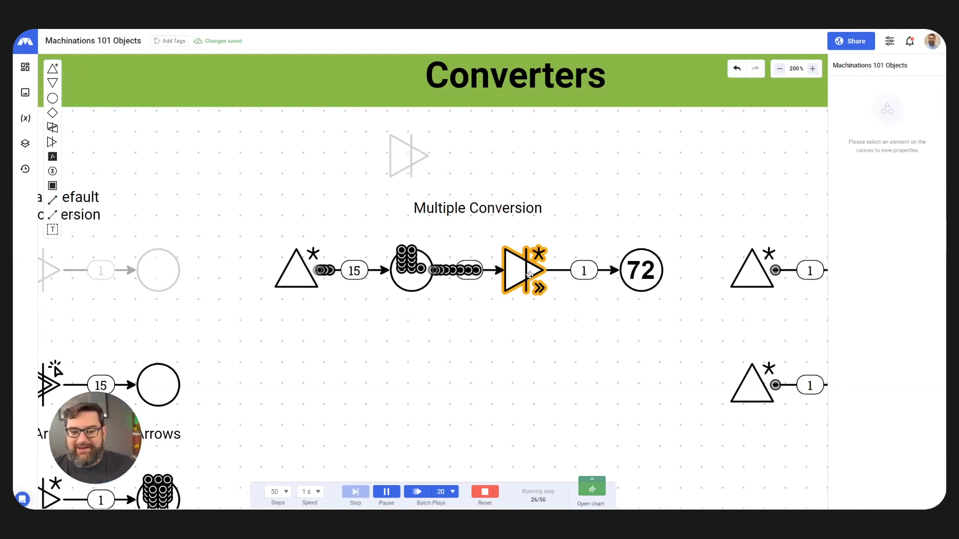
pyautogui.click(529, 274)
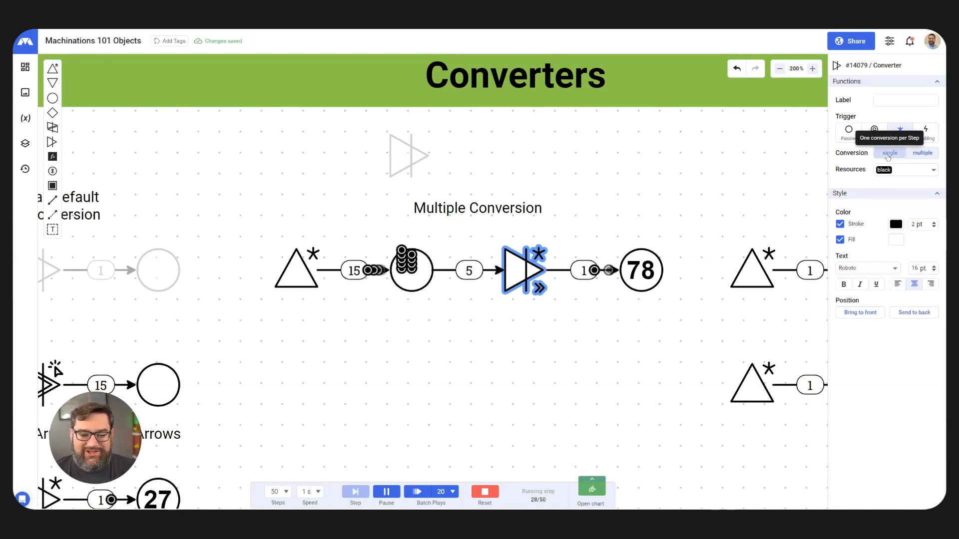
pyautogui.click(888, 155)
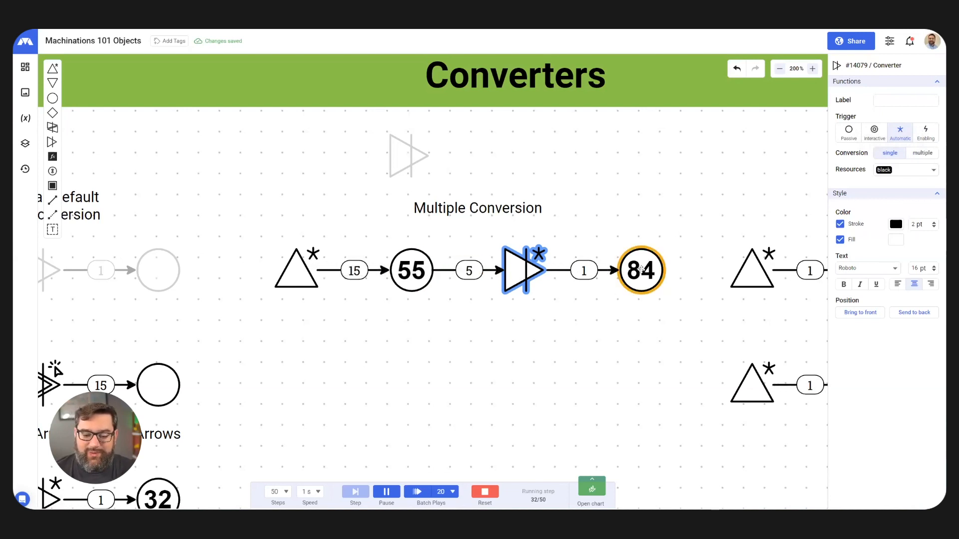
pyautogui.click(925, 154)
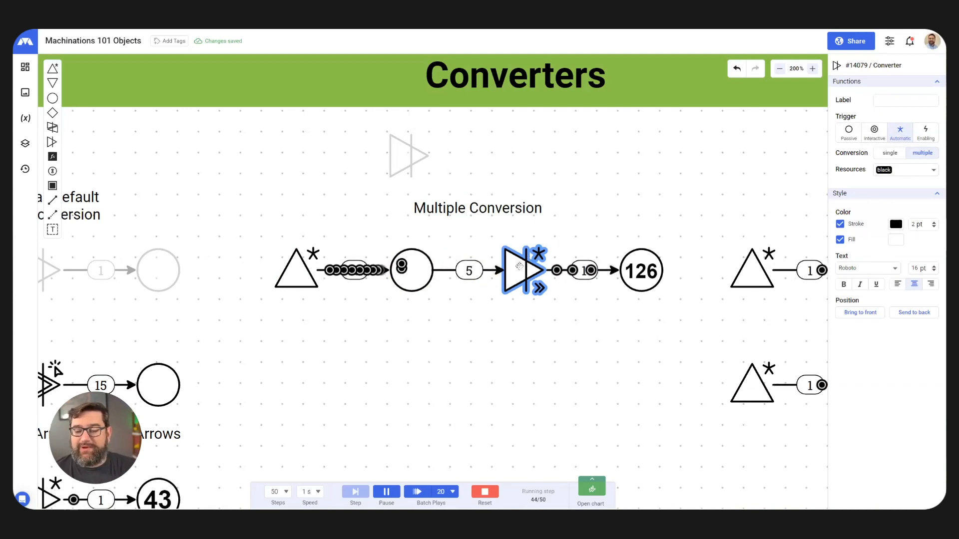
# Examine the Multiple Inputs Converter example through the end of the run and replay the simulation.
pyautogui.scroll(-6, 463, 333)
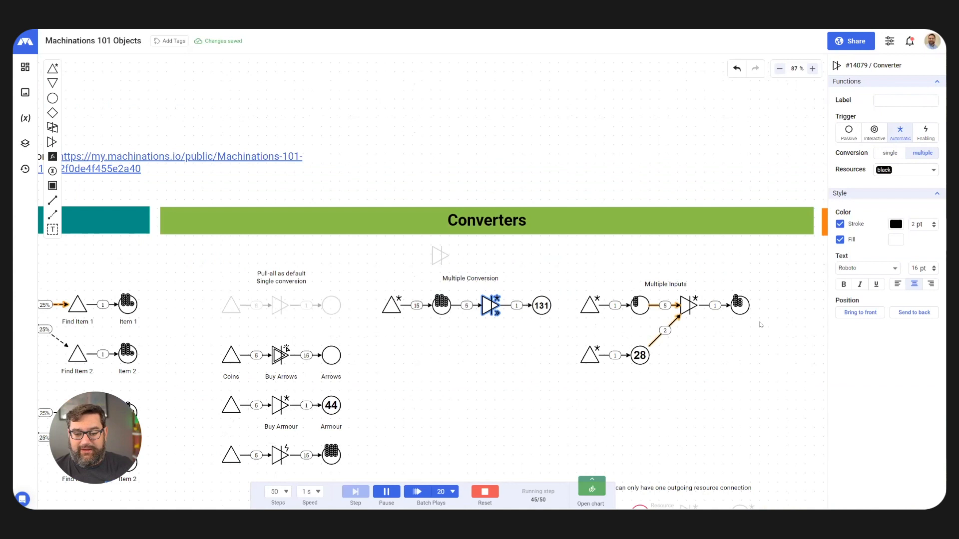
pyautogui.scroll(6, 760, 325)
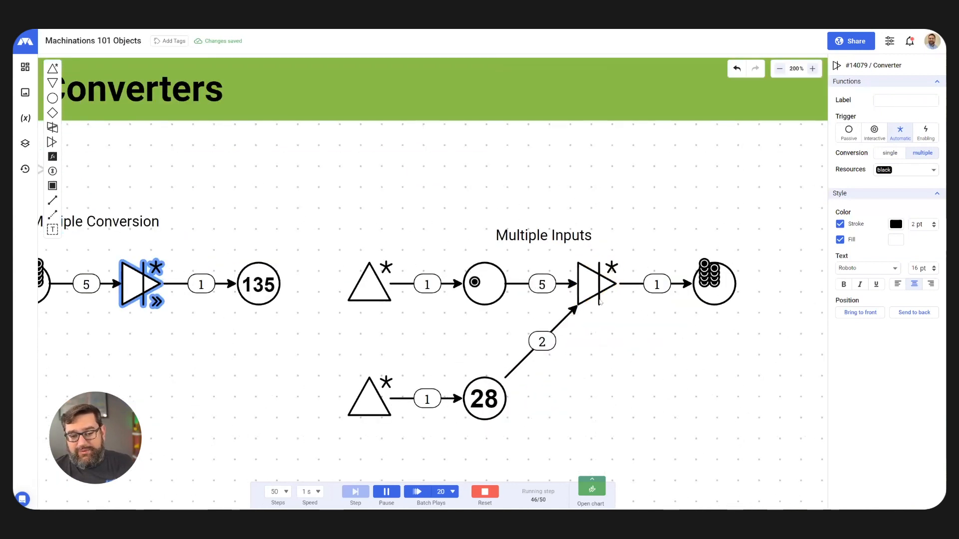
pyautogui.scroll(-4, 600, 302)
pyautogui.hscroll(2, 560, 268)
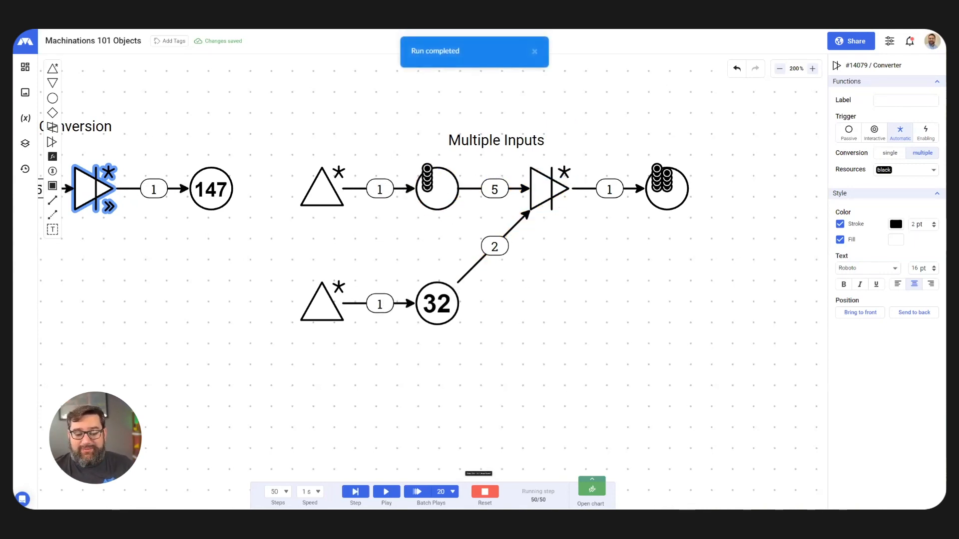
pyautogui.click(386, 493)
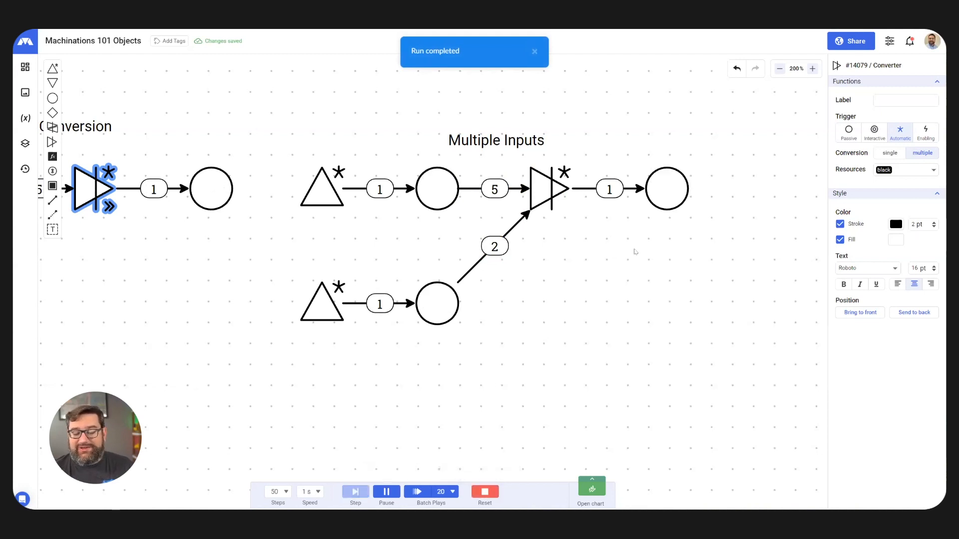
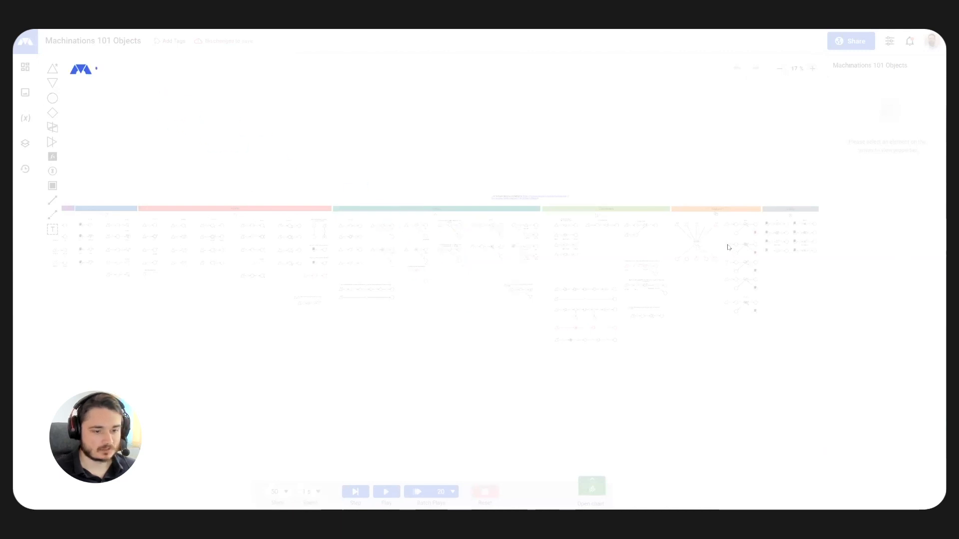
# In the Traders section, set the red Pool feeding the interactive Trader to 2 resources.
pyautogui.scroll(3, 721, 249)
pyautogui.scroll(5, 721, 249)
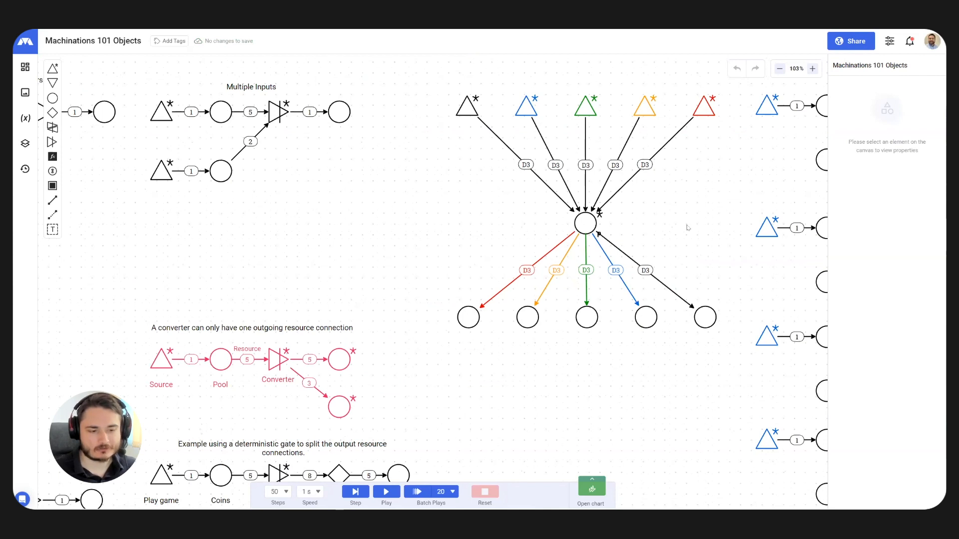
pyautogui.scroll(2, 687, 228)
pyautogui.hscroll(2, 687, 228)
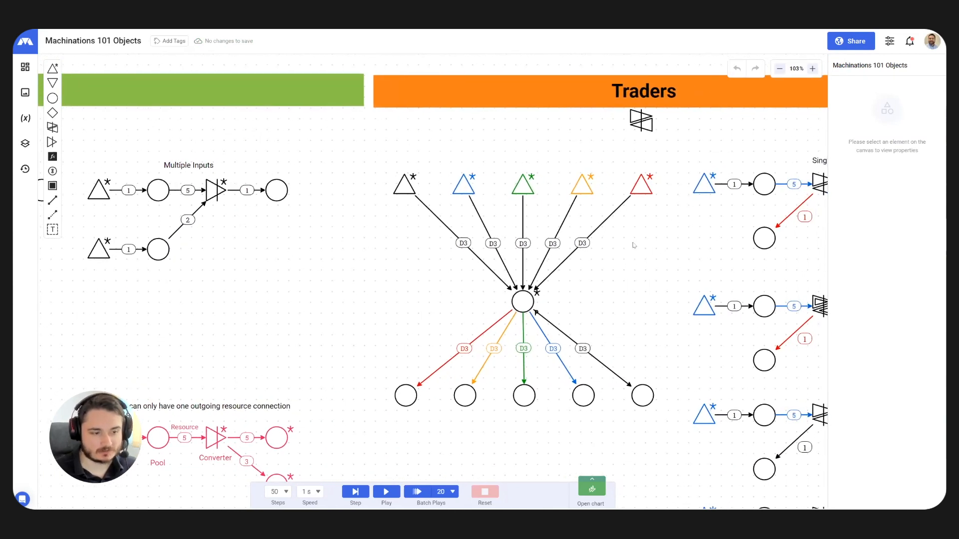
pyautogui.moveTo(633, 245); pyautogui.dragTo(560, 235)
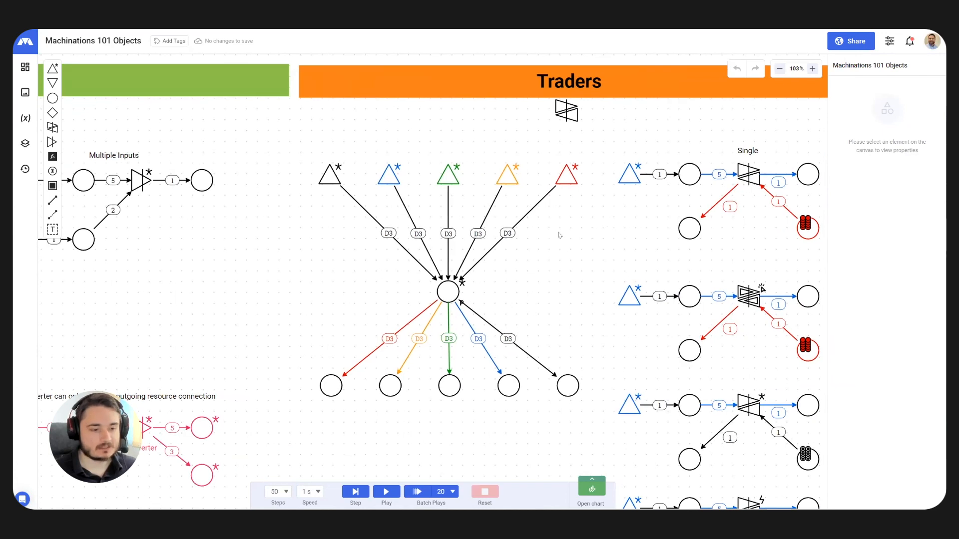
pyautogui.moveTo(651, 295); pyautogui.dragTo(651, 293)
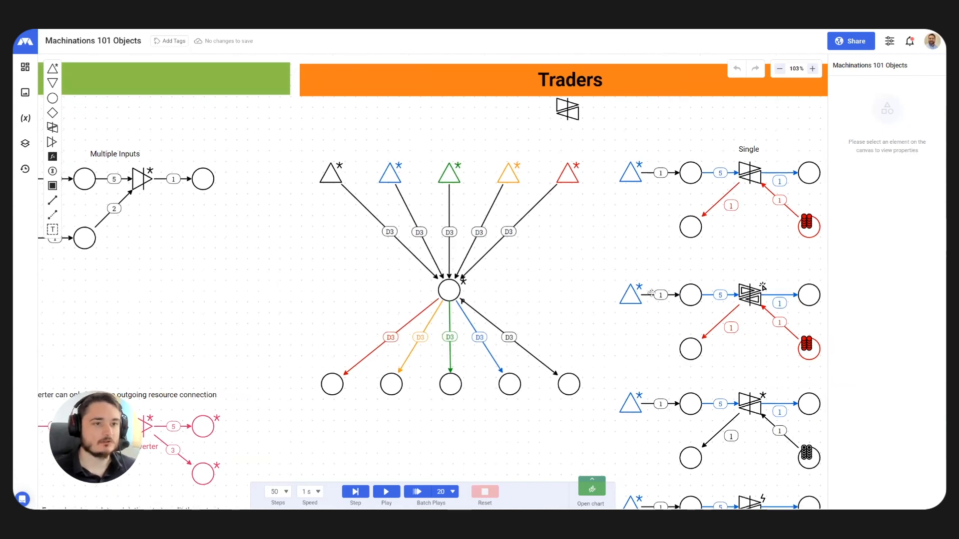
pyautogui.click(809, 348)
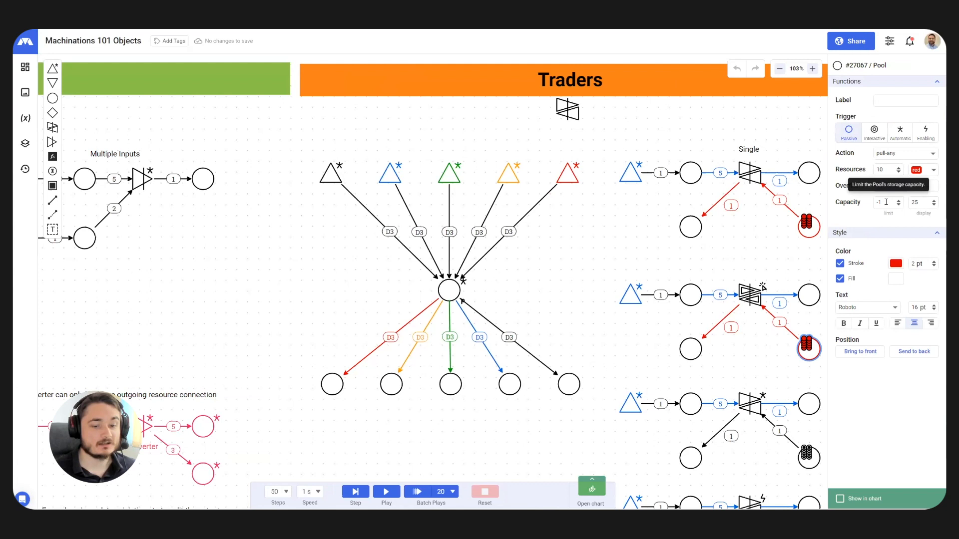
pyautogui.doubleClick(871, 171)
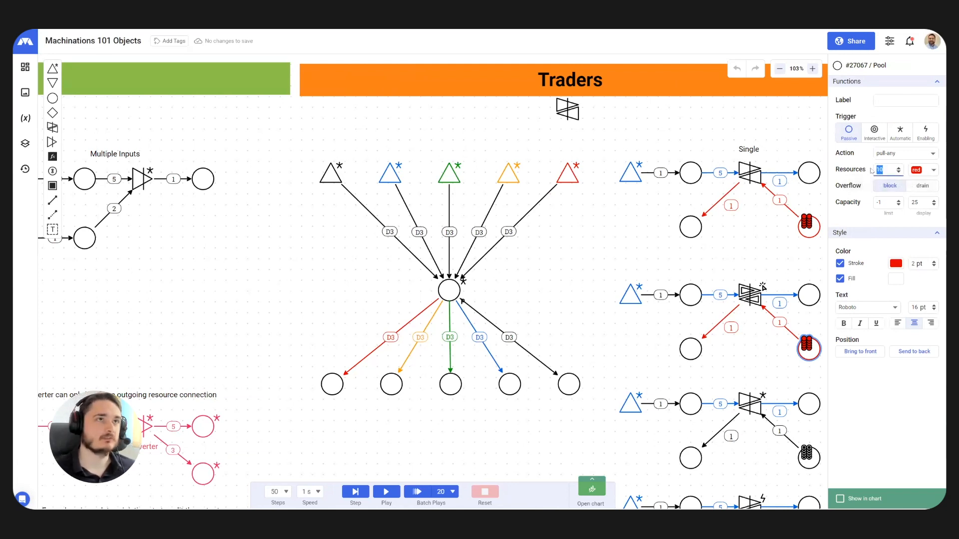
pyautogui.press('Return')
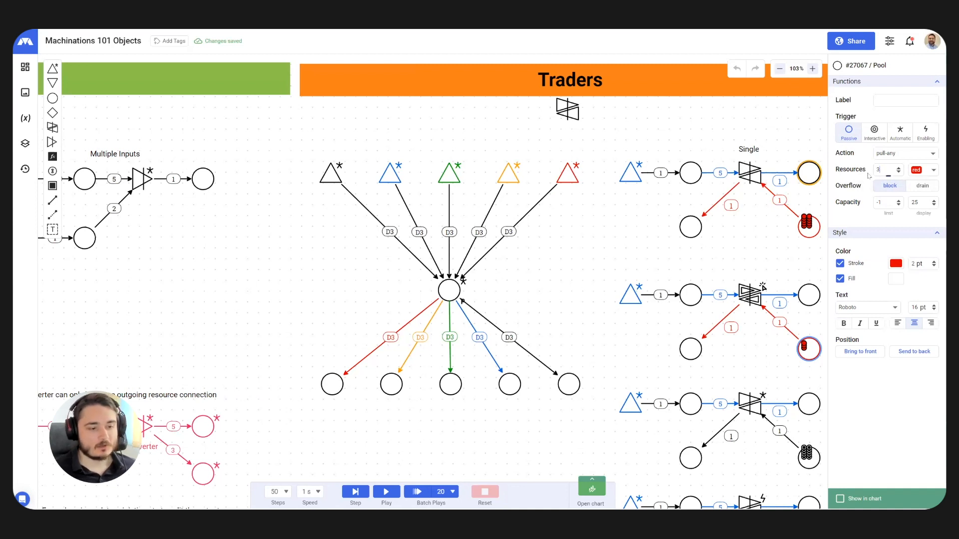
pyautogui.press('Return')
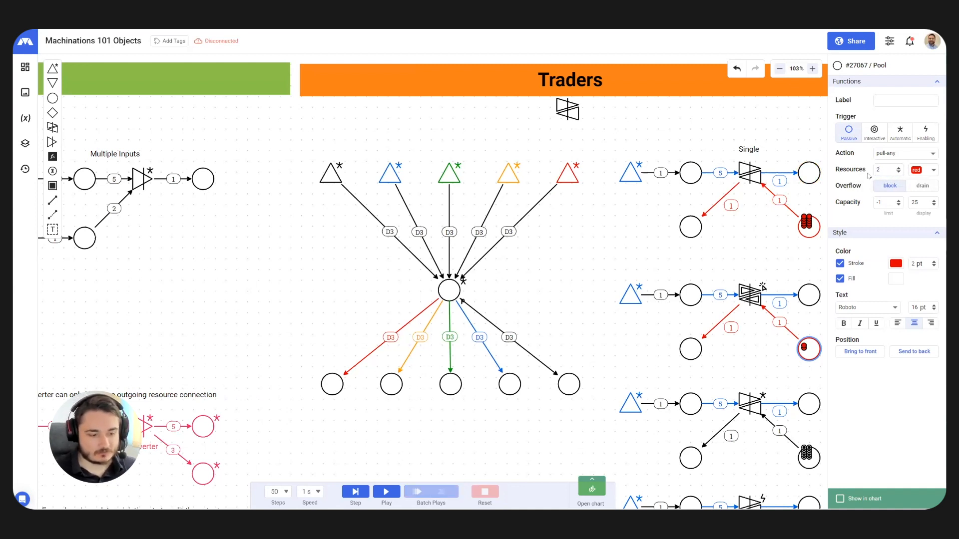
pyautogui.click(596, 251)
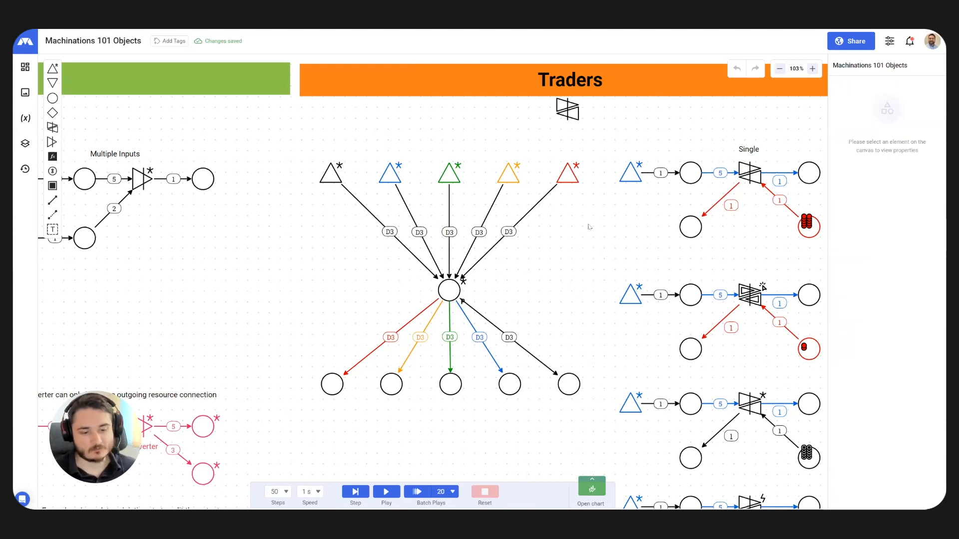
# Inspect the orange Source in the five-colour Traders diagram and run the simulation to watch the coloured resources flow.
pyautogui.scroll(-1, 589, 227)
pyautogui.hscroll(-1, 594, 223)
pyautogui.moveTo(595, 221); pyautogui.dragTo(597, 233)
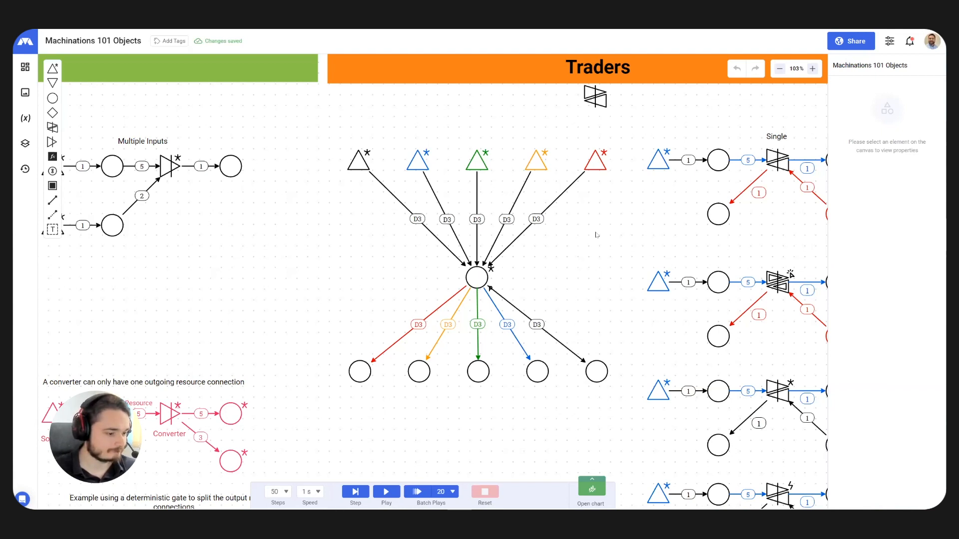
pyautogui.scroll(5, 484, 249)
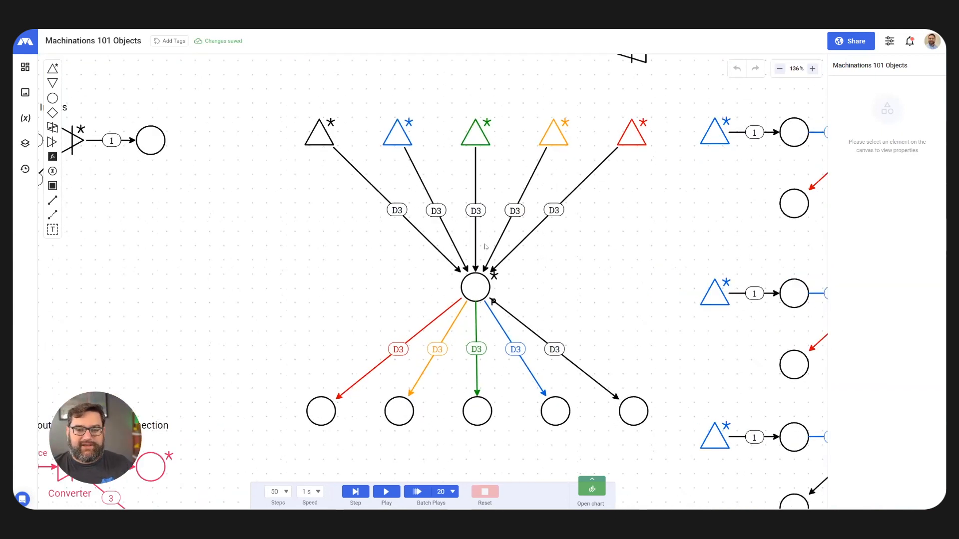
pyautogui.scroll(-5, 534, 272)
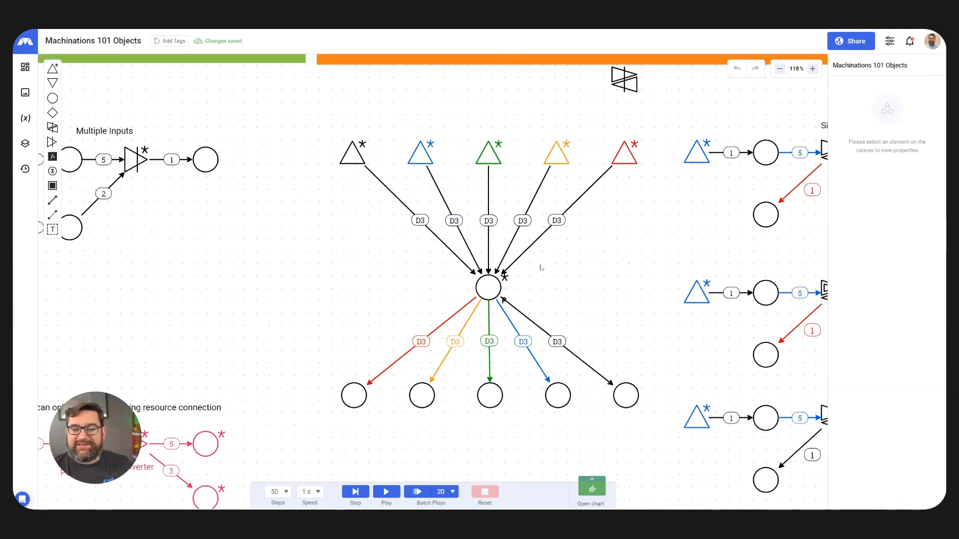
pyautogui.scroll(2, 435, 208)
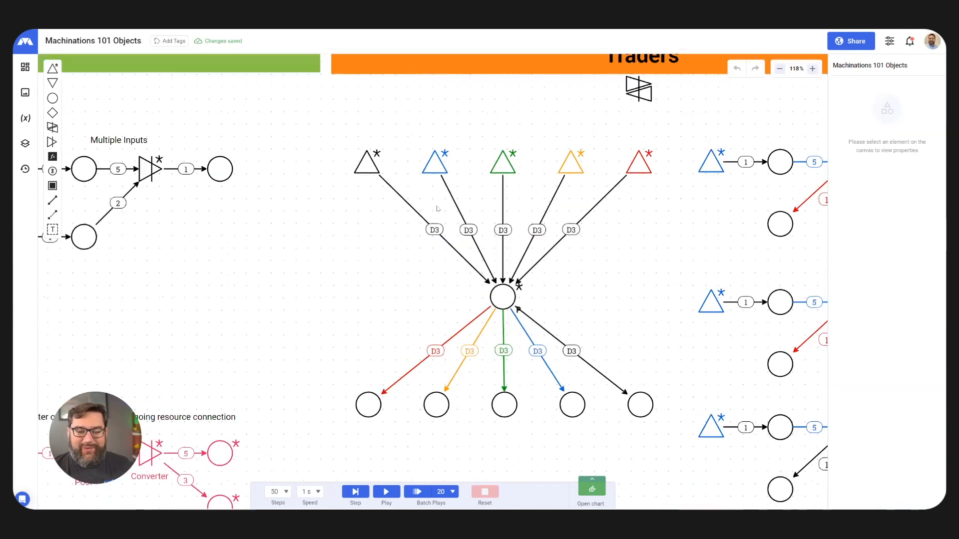
pyautogui.scroll(2, 590, 298)
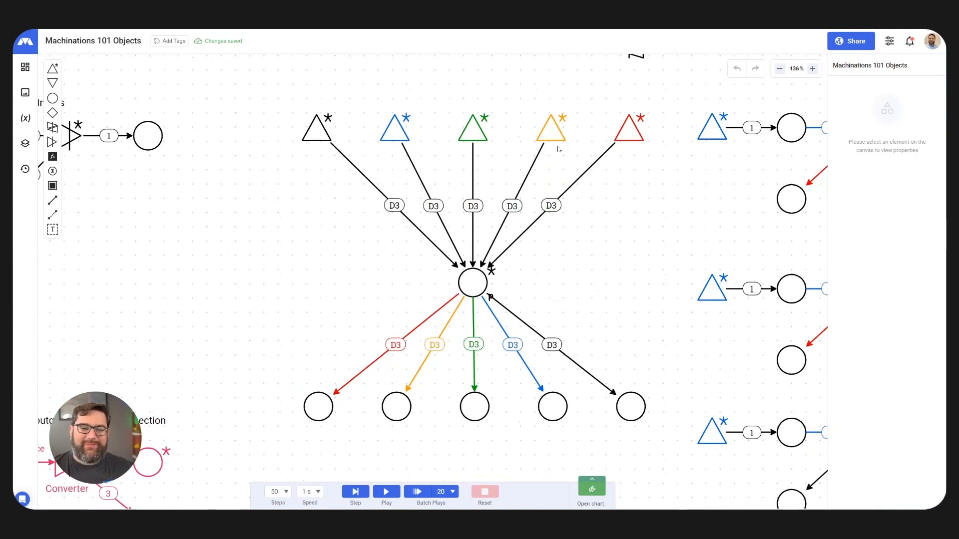
pyautogui.click(549, 129)
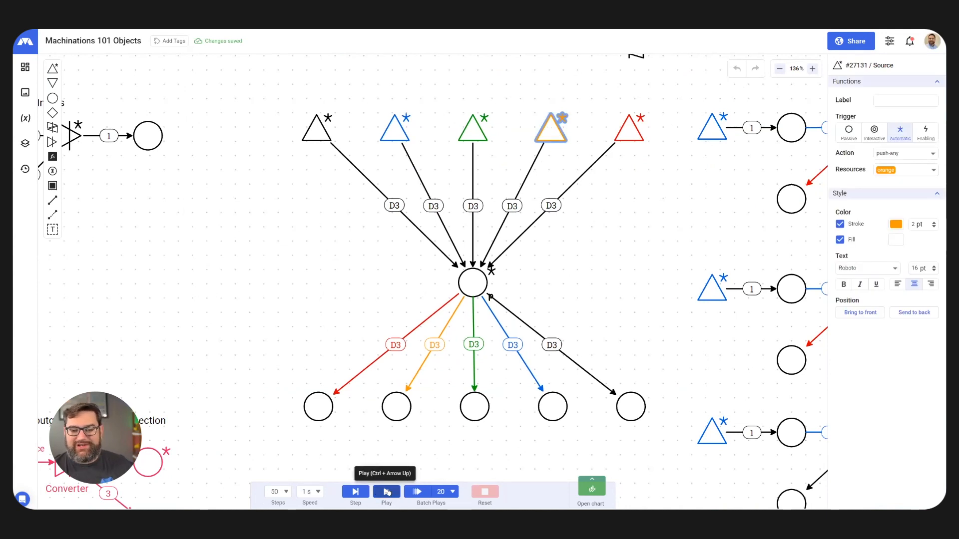
pyautogui.click(386, 492)
pyautogui.click(630, 253)
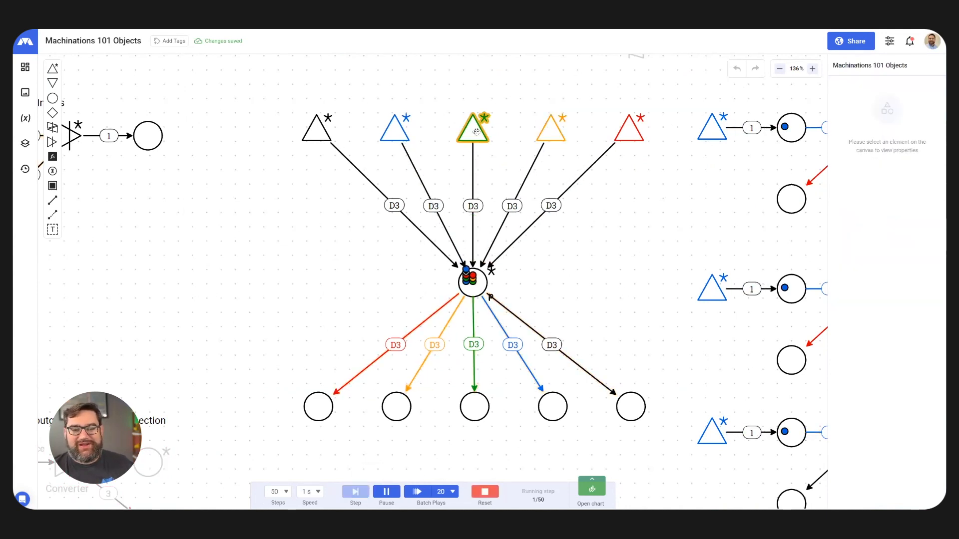
# Review the green Source's resource colour choices during the run and keep Green selected.
pyautogui.click(475, 130)
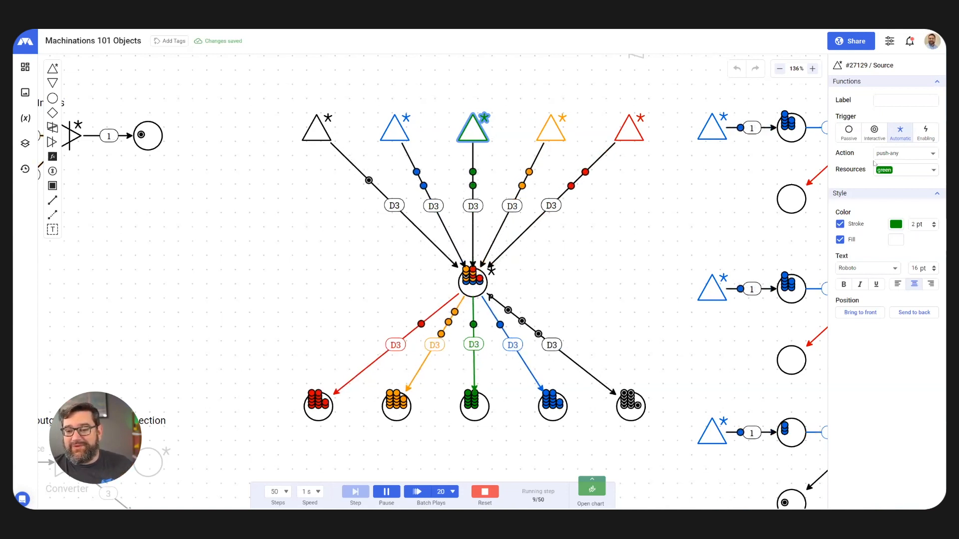
pyautogui.click(909, 171)
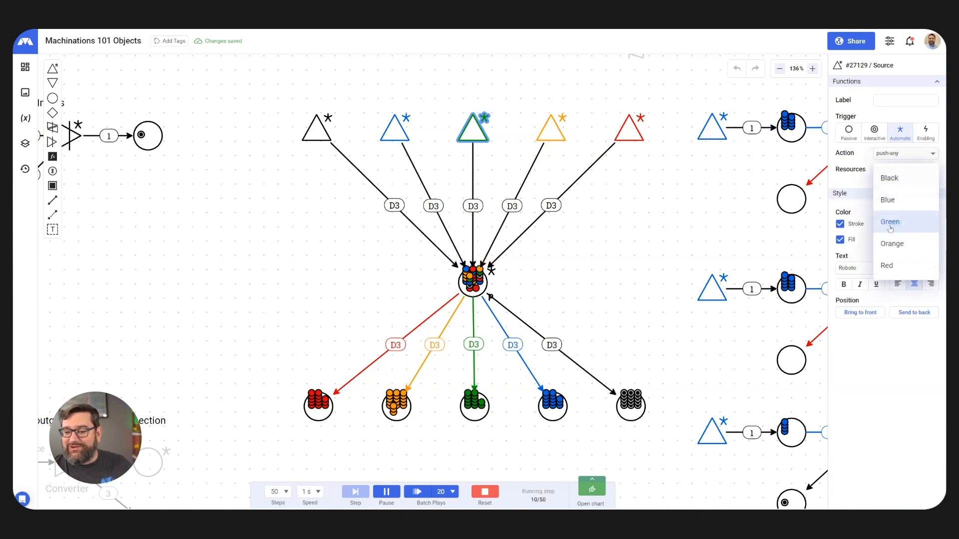
pyautogui.click(895, 226)
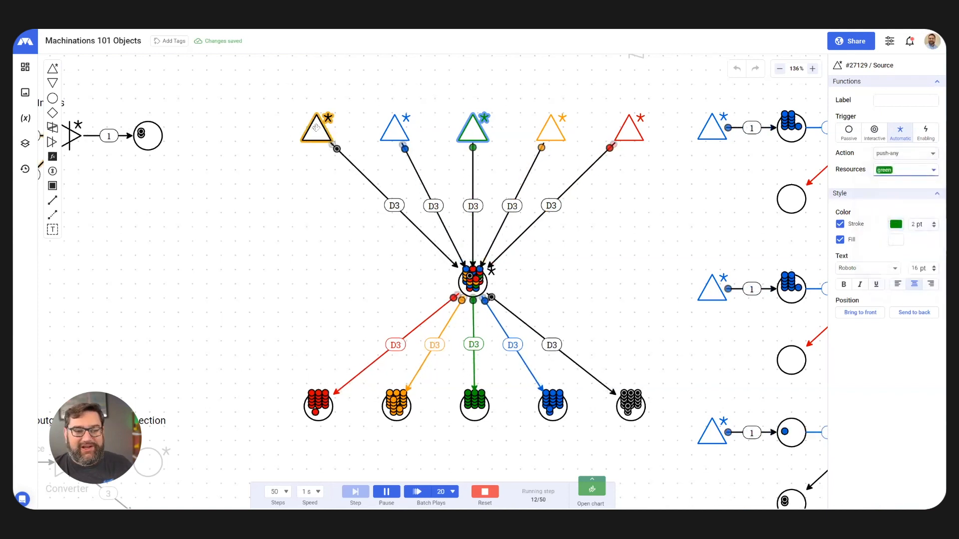
# Inspect the central Pool and the colour filter options of its red outgoing connection.
pyautogui.click(473, 283)
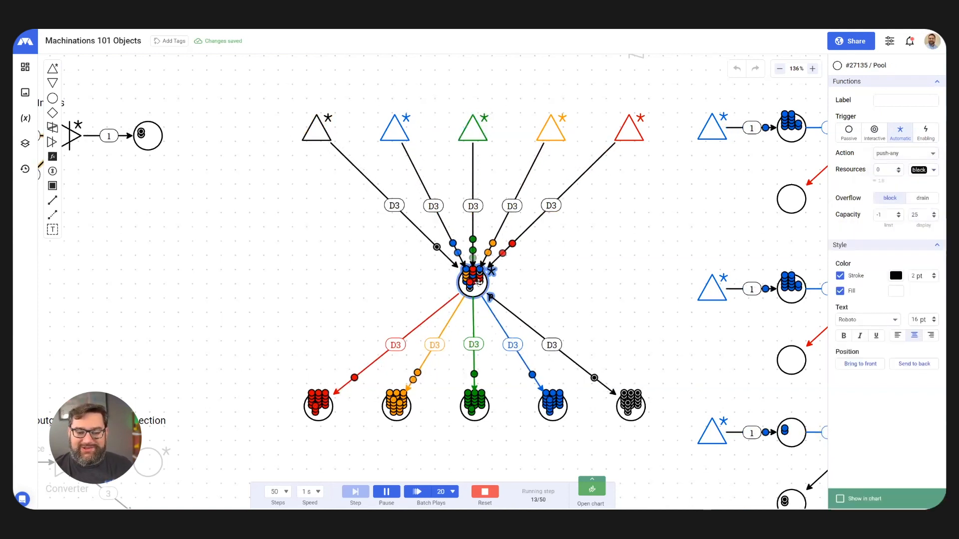
pyautogui.click(425, 323)
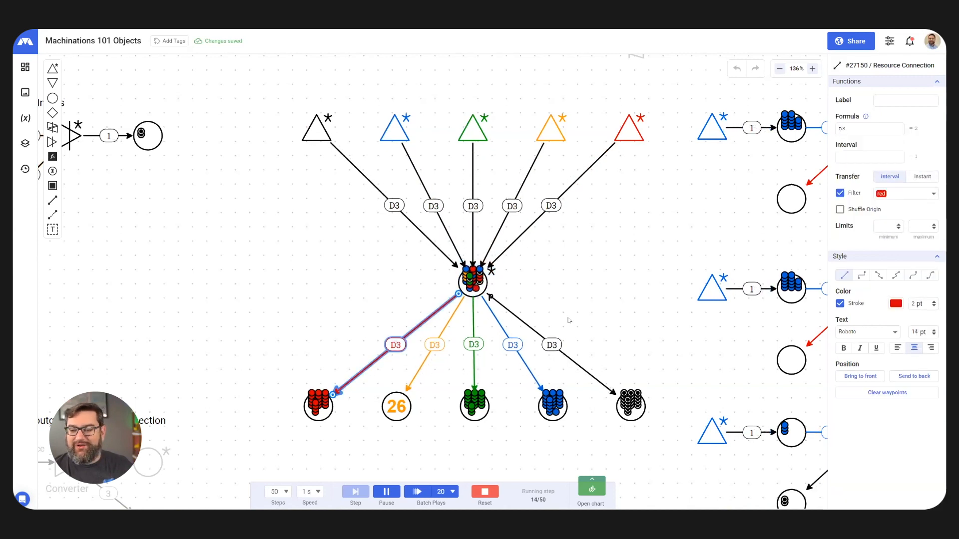
pyautogui.click(899, 195)
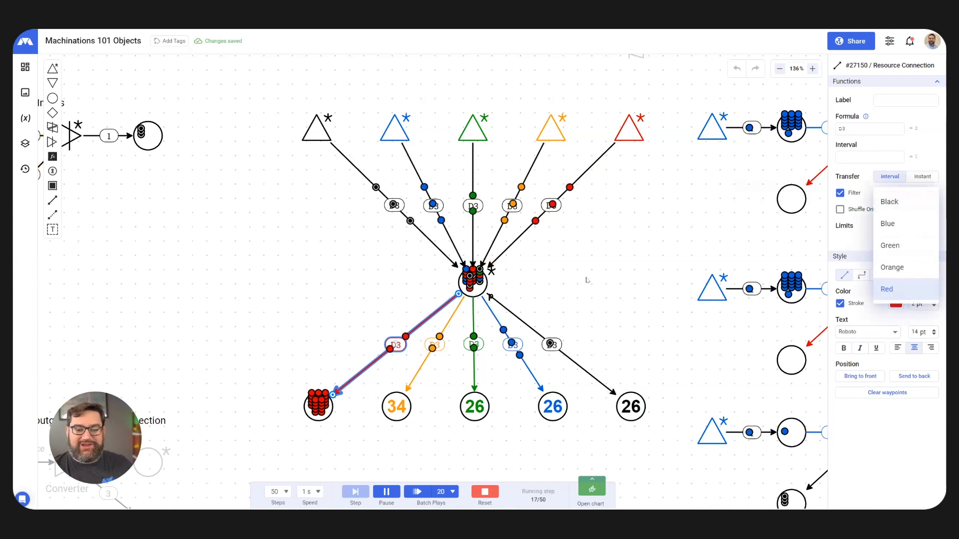
pyautogui.click(433, 274)
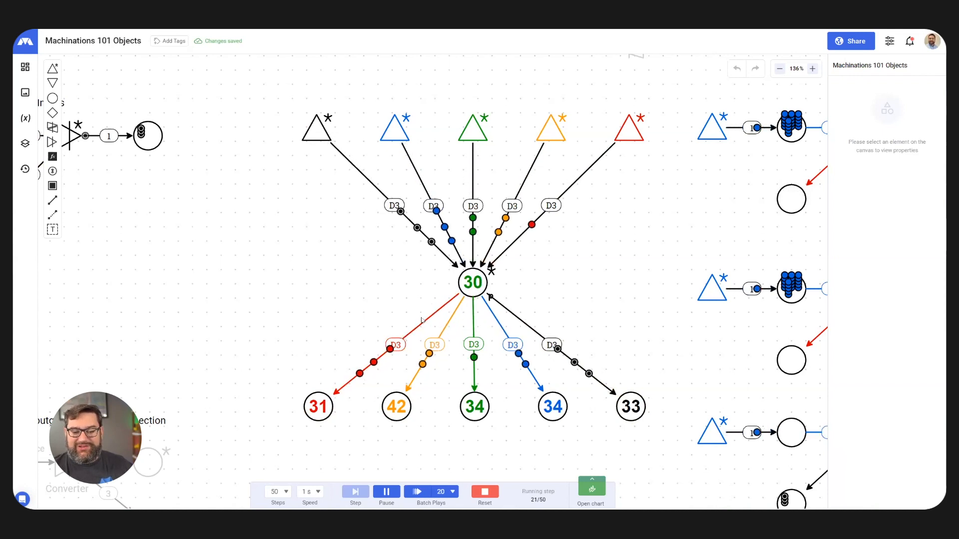
# Restart the simulation for the Trader examples and trigger the interactive Trader to exchange blue and red resources.
pyautogui.moveTo(621, 284); pyautogui.dragTo(377, 336)
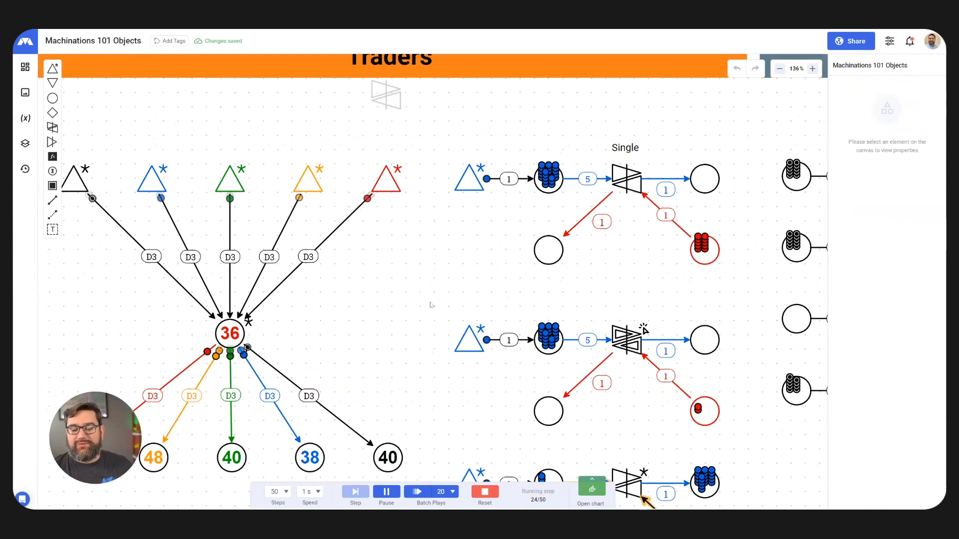
pyautogui.moveTo(644, 272); pyautogui.dragTo(560, 216)
pyautogui.scroll(-2, 553, 218)
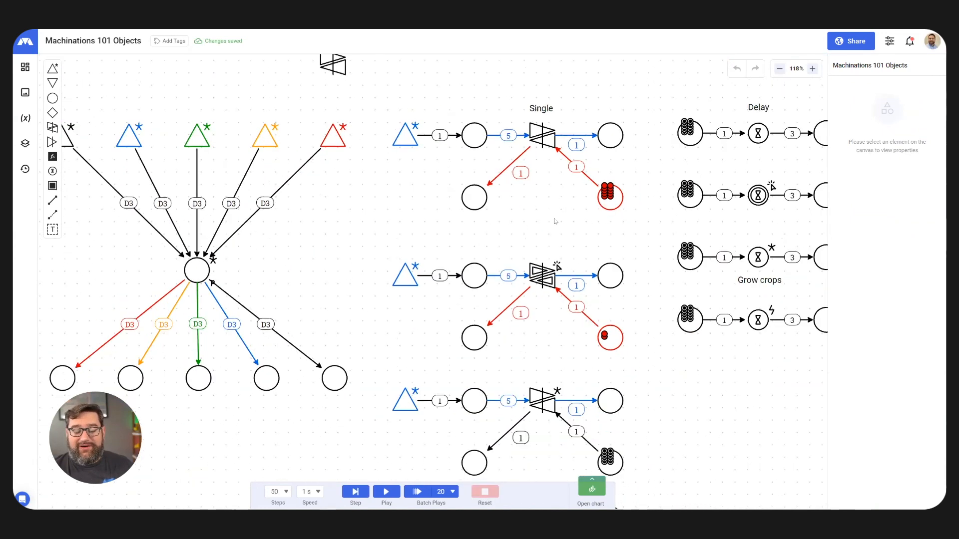
pyautogui.click(549, 129)
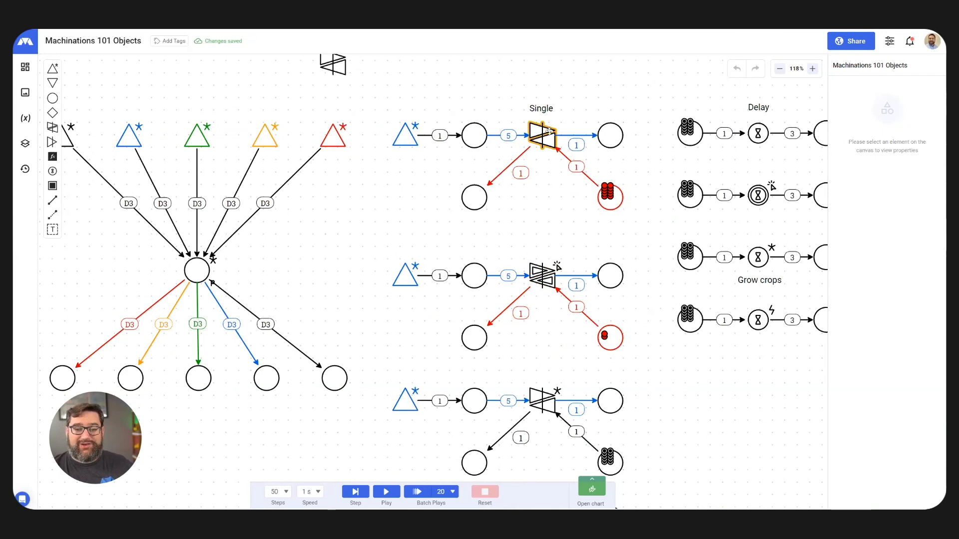
pyautogui.scroll(5, 549, 129)
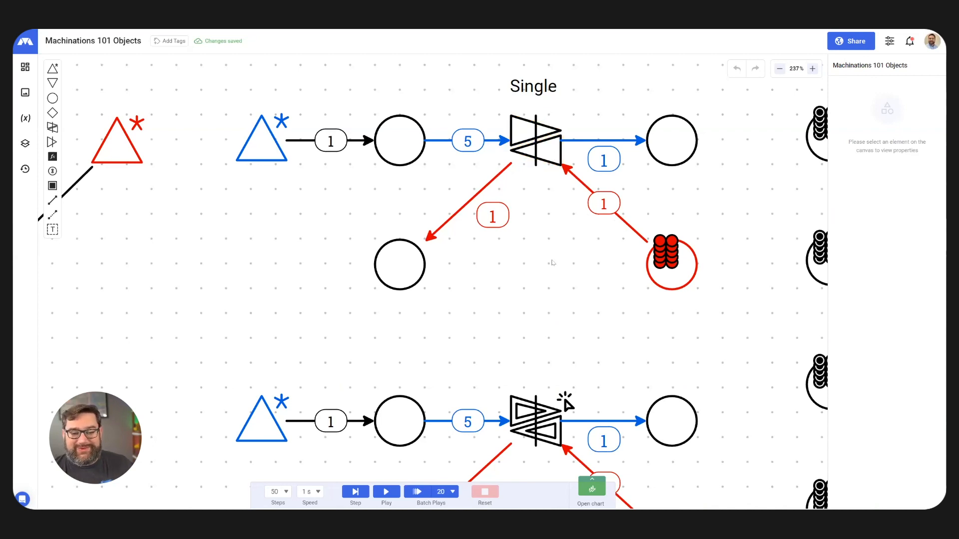
pyautogui.moveTo(555, 266); pyautogui.dragTo(521, 77)
pyautogui.click(386, 492)
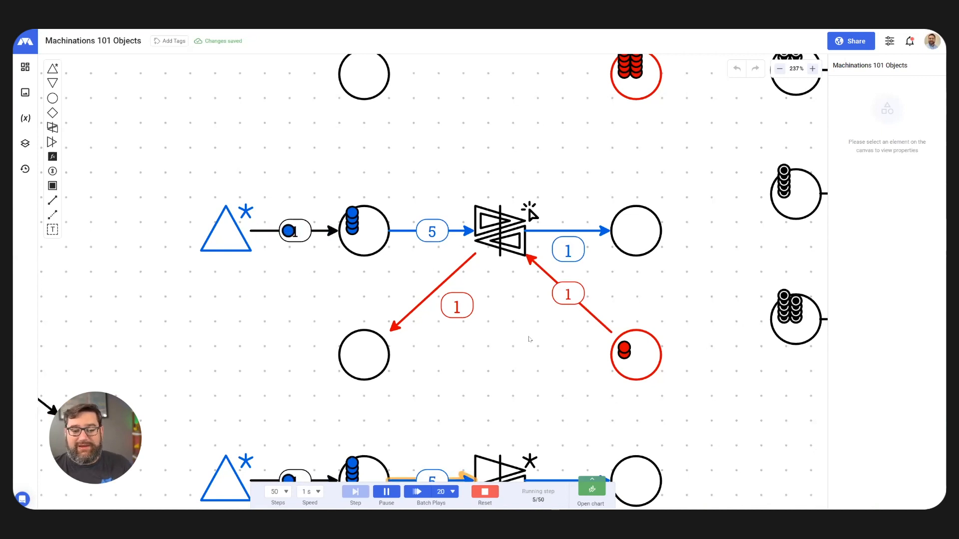
pyautogui.click(511, 230)
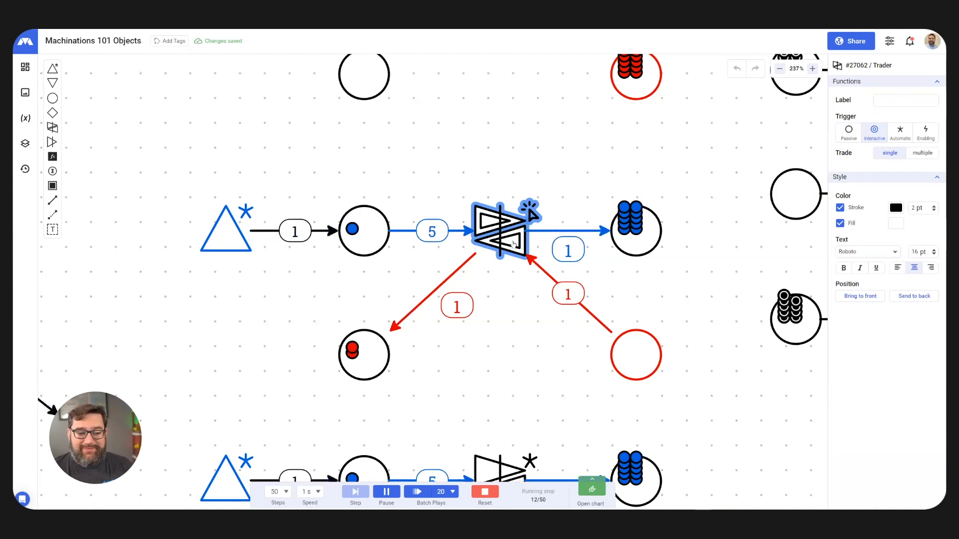
pyautogui.click(514, 244)
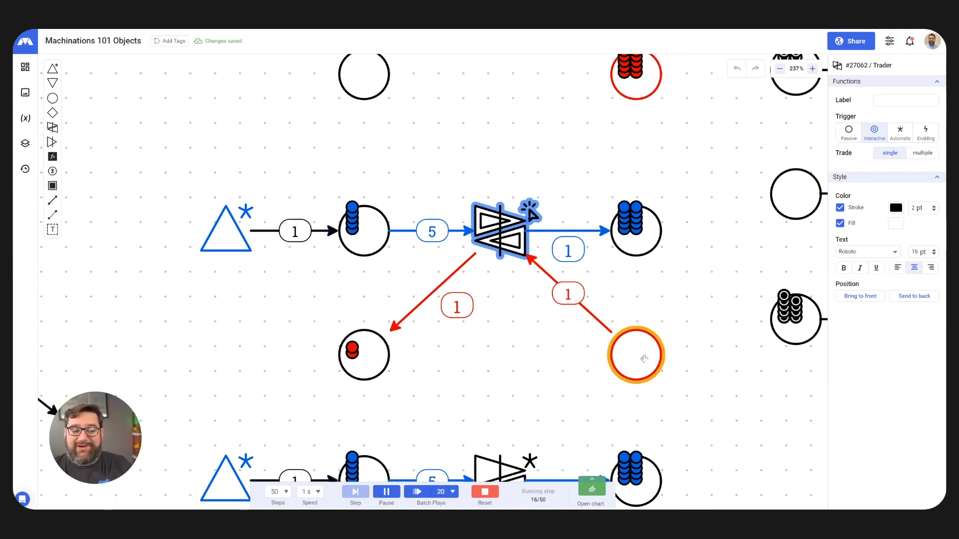
# Trigger the interactive single-trade Trader two more times and review the automatic and enabling Traders below it.
pyautogui.click(517, 248)
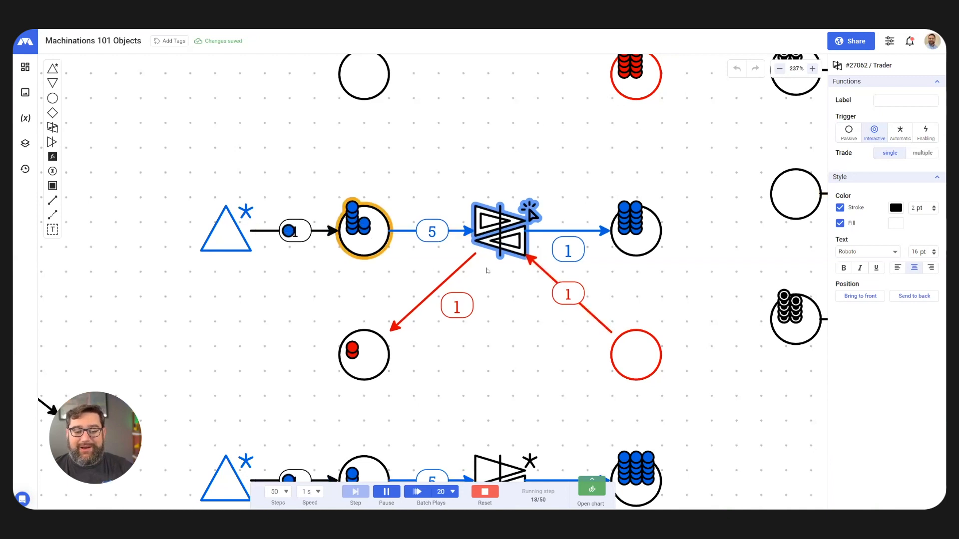
pyautogui.click(509, 247)
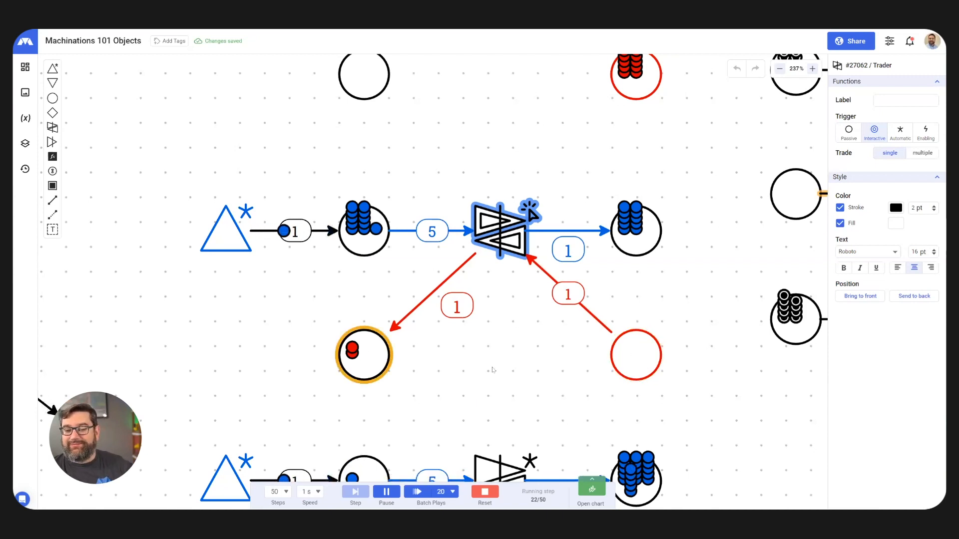
pyautogui.scroll(-8, 533, 308)
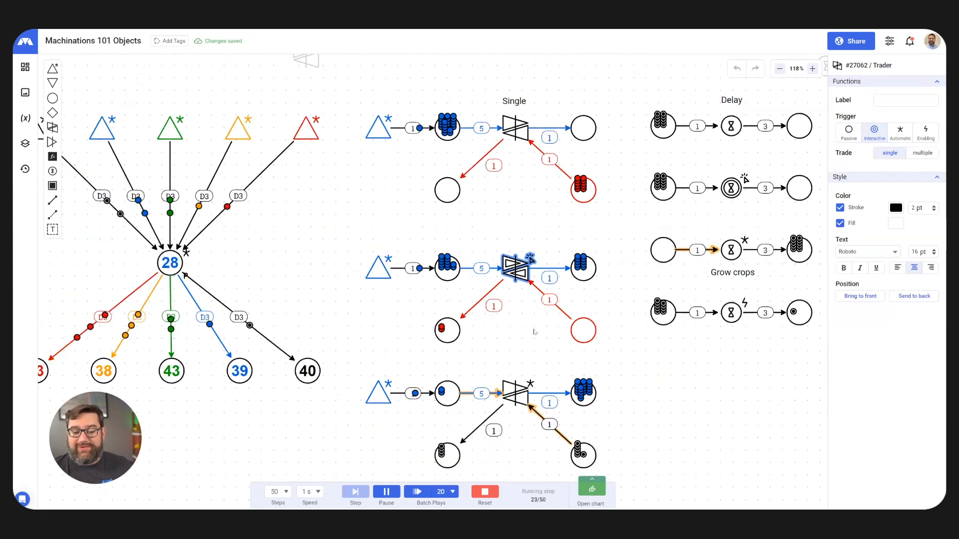
pyautogui.scroll(-2, 528, 225)
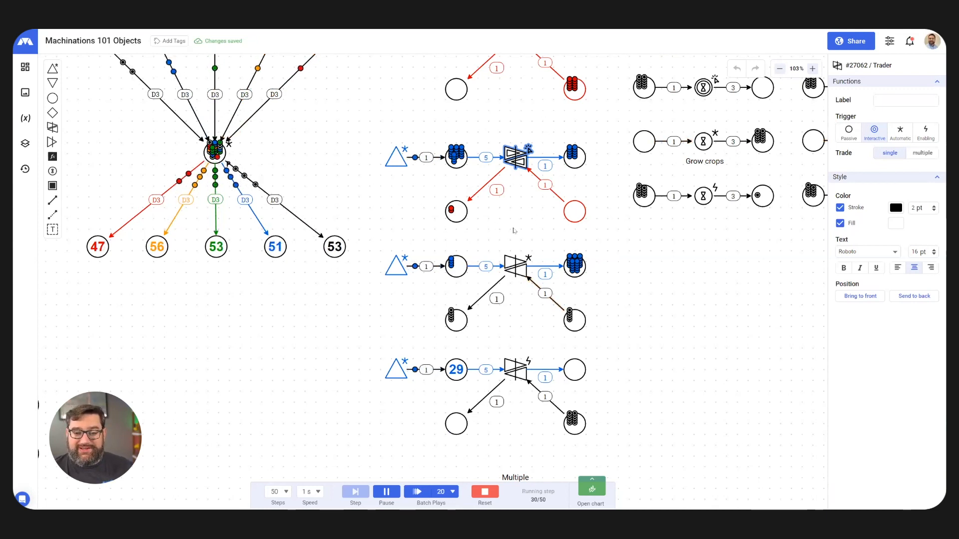
# Trigger the interactive Trader in the Multiple example to exchange the blue and black resources.
pyautogui.scroll(-3, 530, 228)
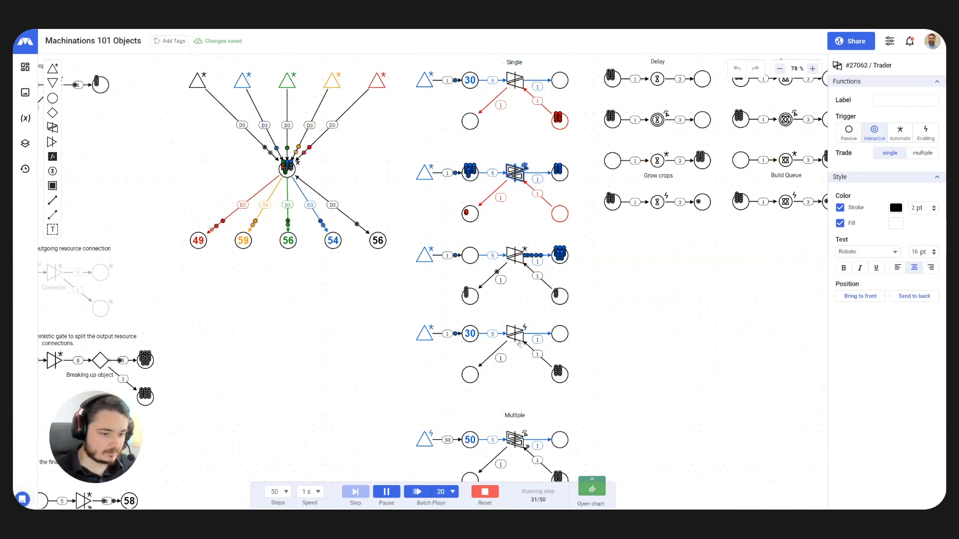
pyautogui.scroll(-1, 526, 276)
pyautogui.scroll(-5, 526, 276)
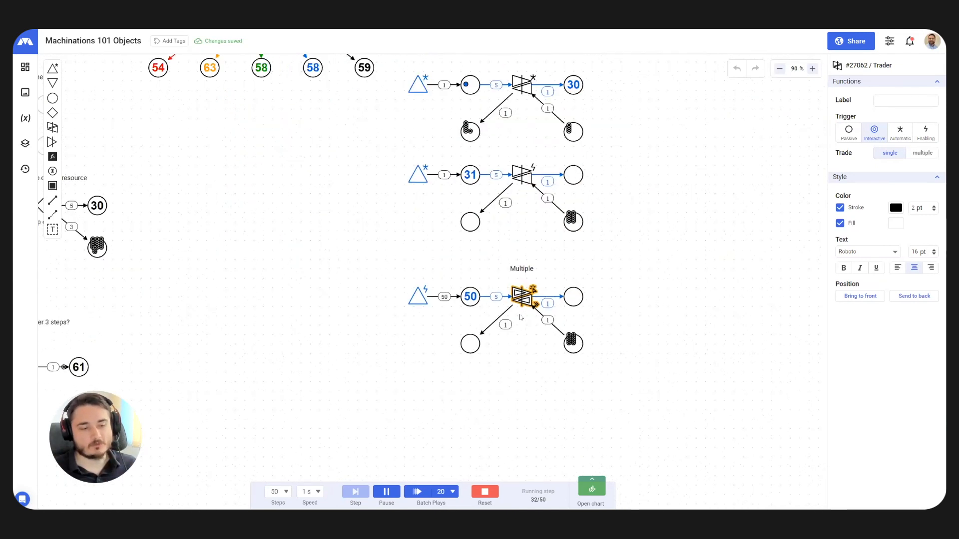
pyautogui.scroll(5, 529, 280)
pyautogui.click(532, 285)
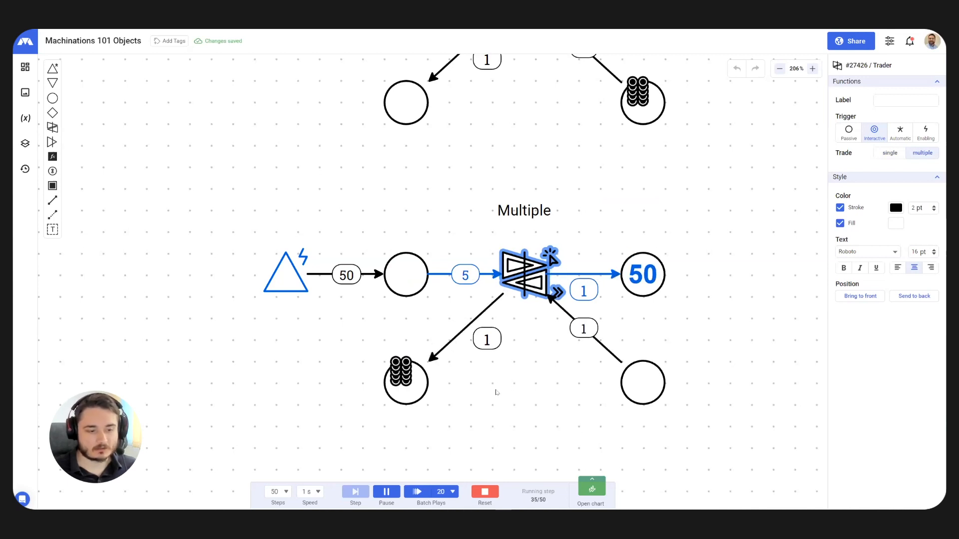
# Reset the simulation and review the Delay and Queue examples in the Delay section.
pyautogui.scroll(-2, 496, 393)
pyautogui.scroll(-3, 495, 388)
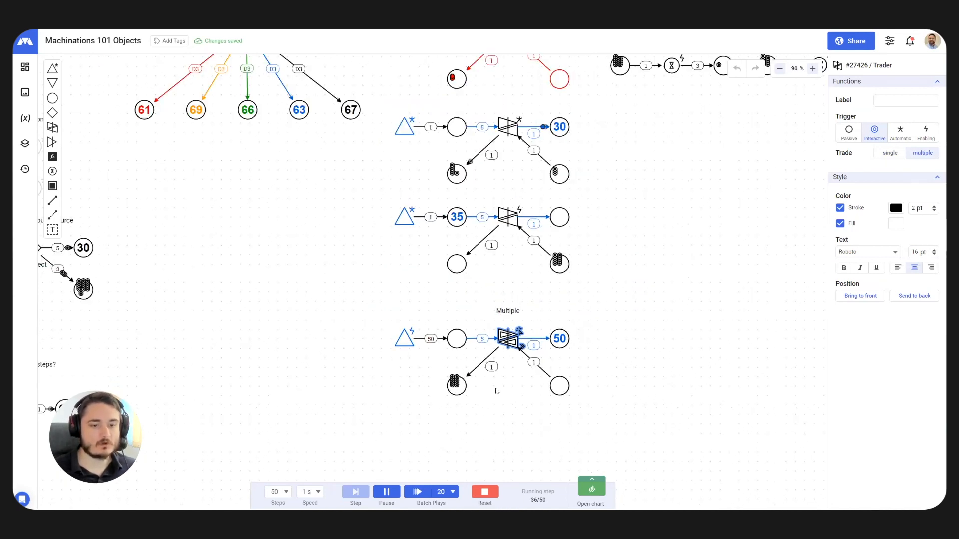
pyautogui.moveTo(599, 275); pyautogui.dragTo(477, 387)
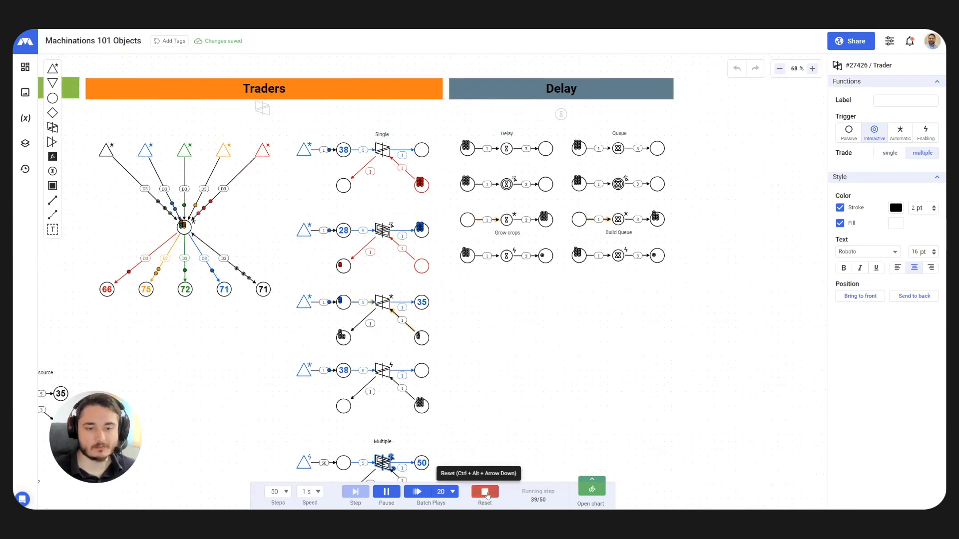
pyautogui.hotkey('ctrl', 'alt', 'Down')
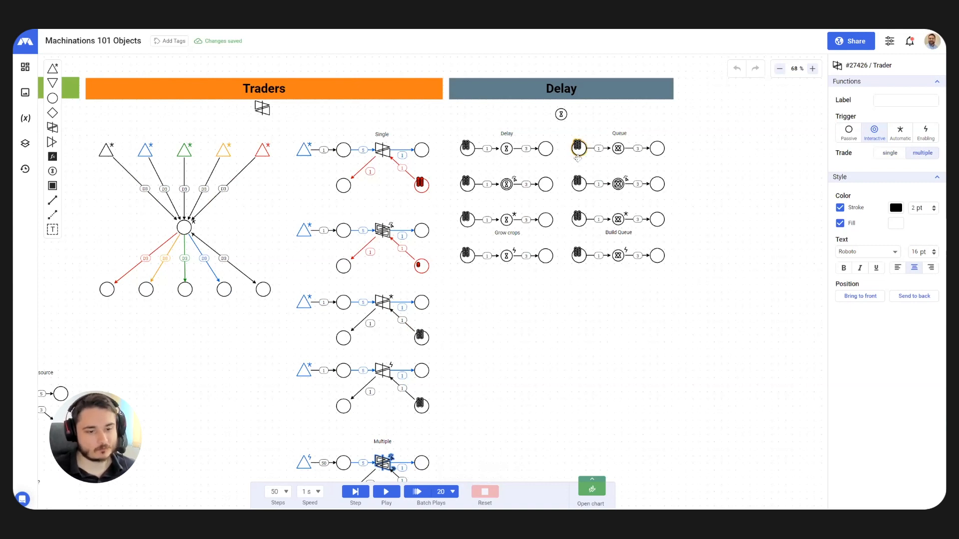
pyautogui.scroll(5, 578, 157)
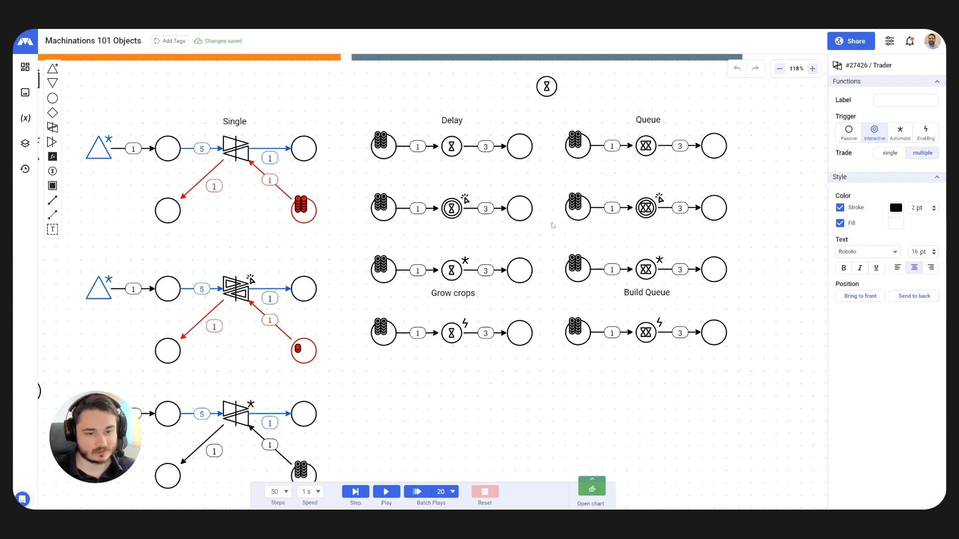
pyautogui.scroll(3, 552, 225)
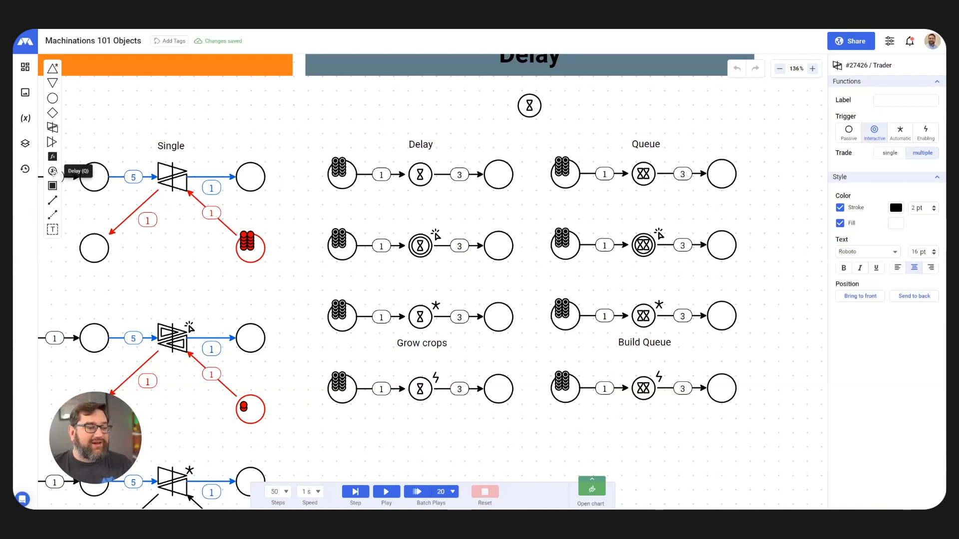
pyautogui.moveTo(528, 268); pyautogui.dragTo(516, 258)
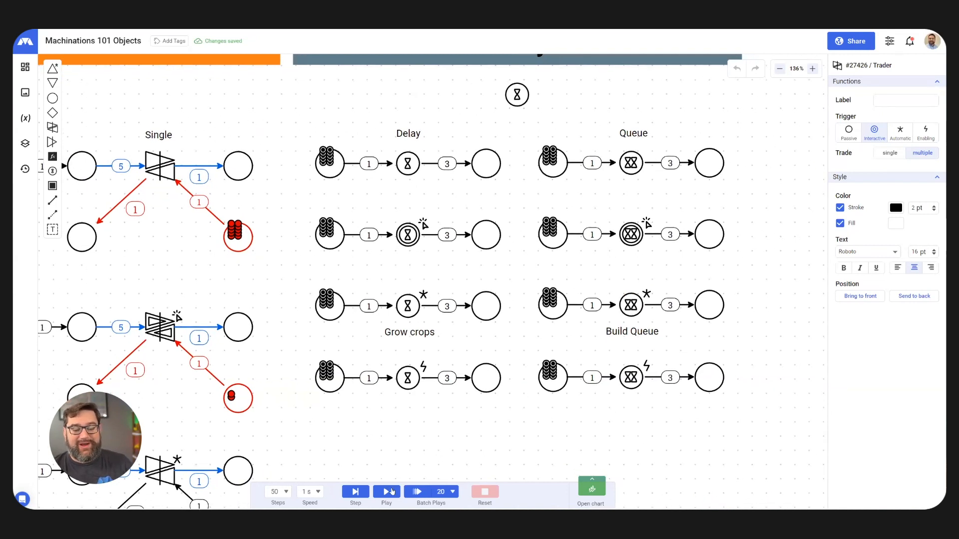
# Run the simulation and trigger the interactive Delay twice to send resources to its target Pool.
pyautogui.click(387, 492)
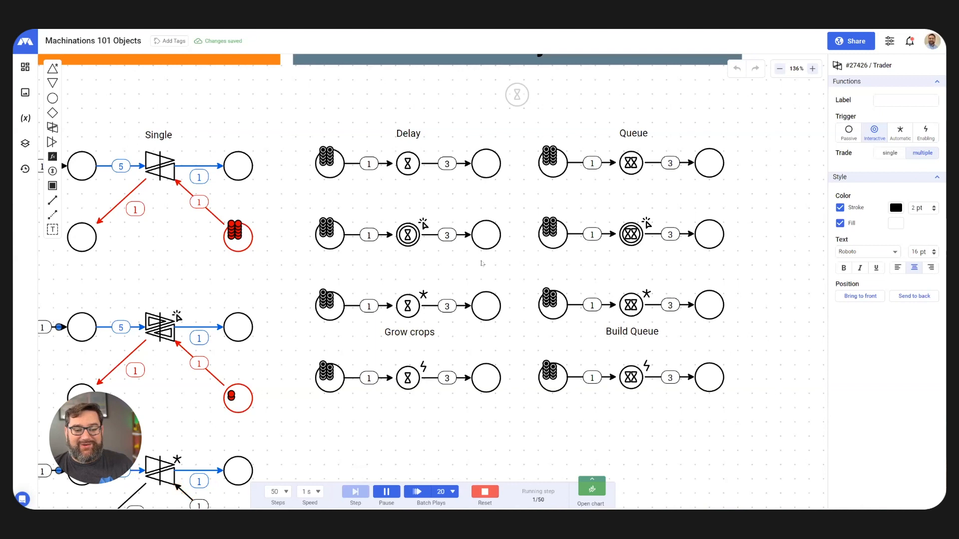
pyautogui.scroll(5, 391, 245)
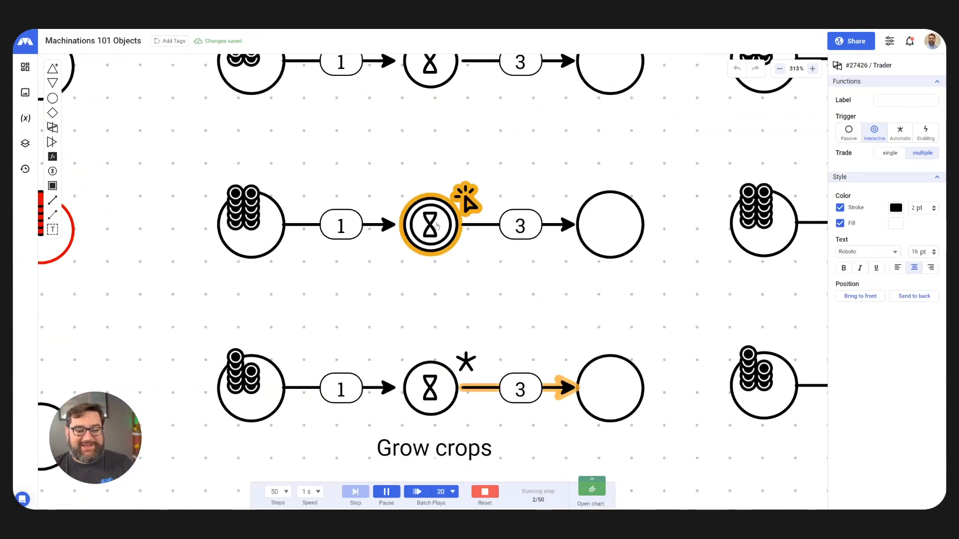
pyautogui.click(437, 225)
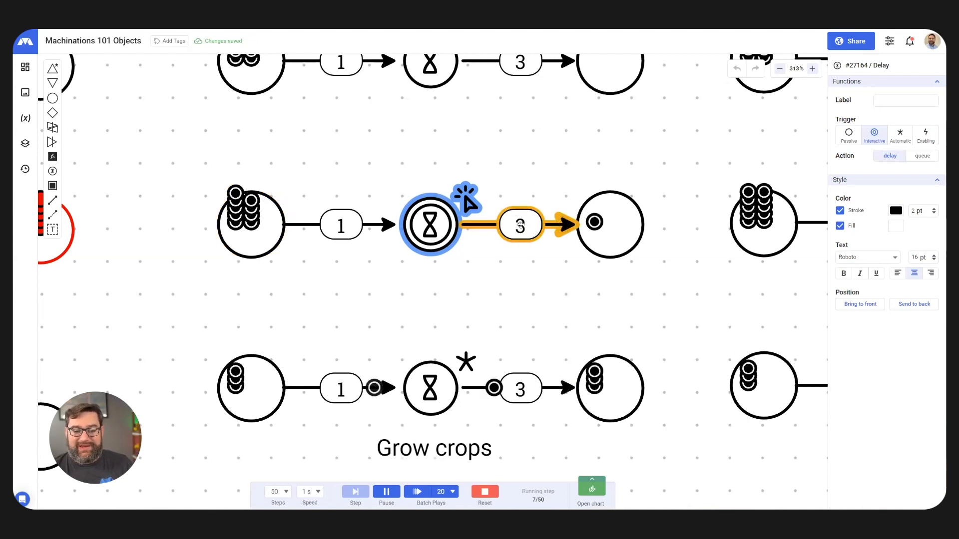
pyautogui.click(623, 239)
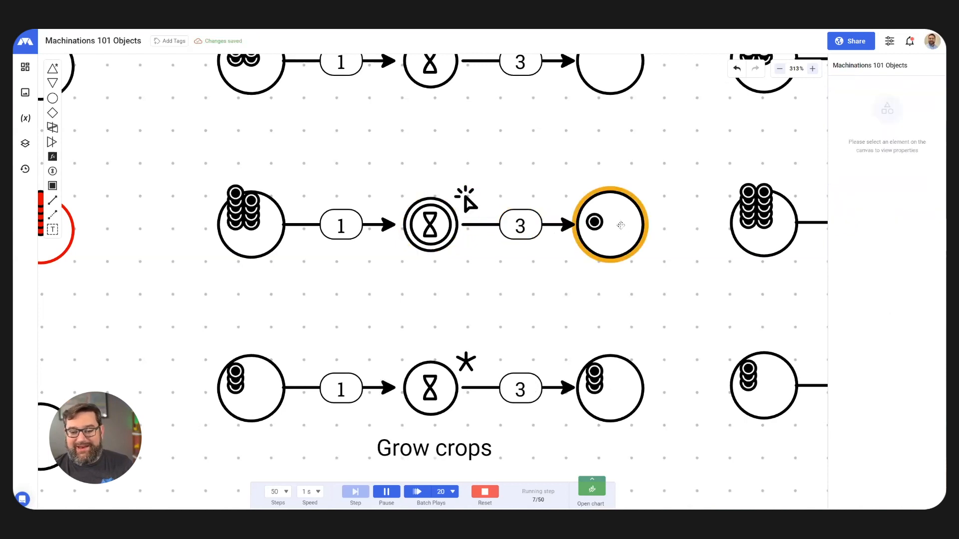
pyautogui.click(429, 226)
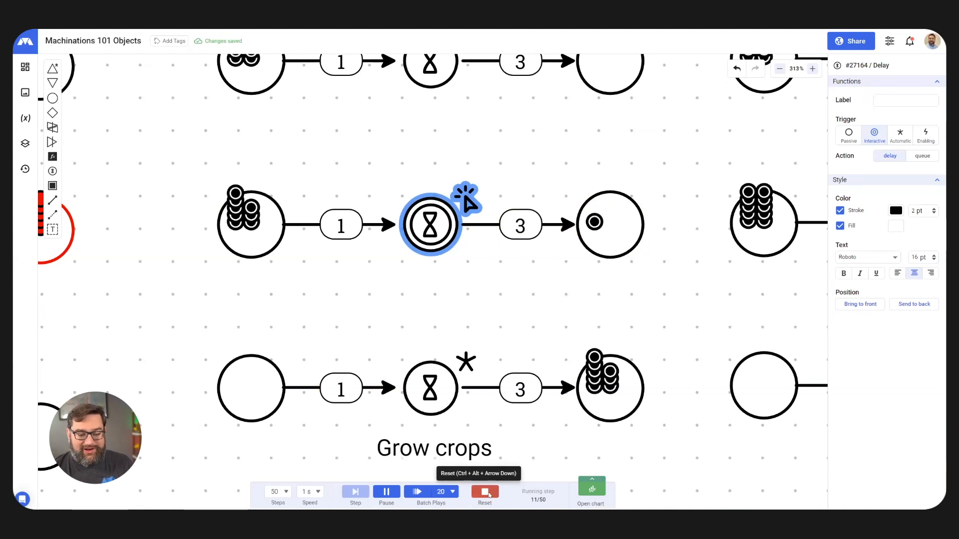
# Restart the simulation to watch the automatic Grow crops Delay and inspect its trigger and action settings.
pyautogui.click(488, 496)
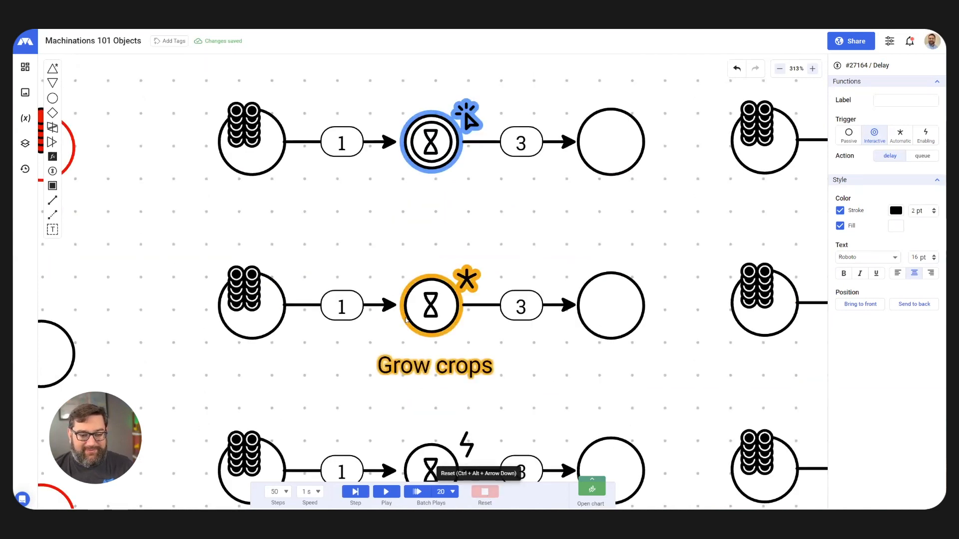
pyautogui.click(386, 491)
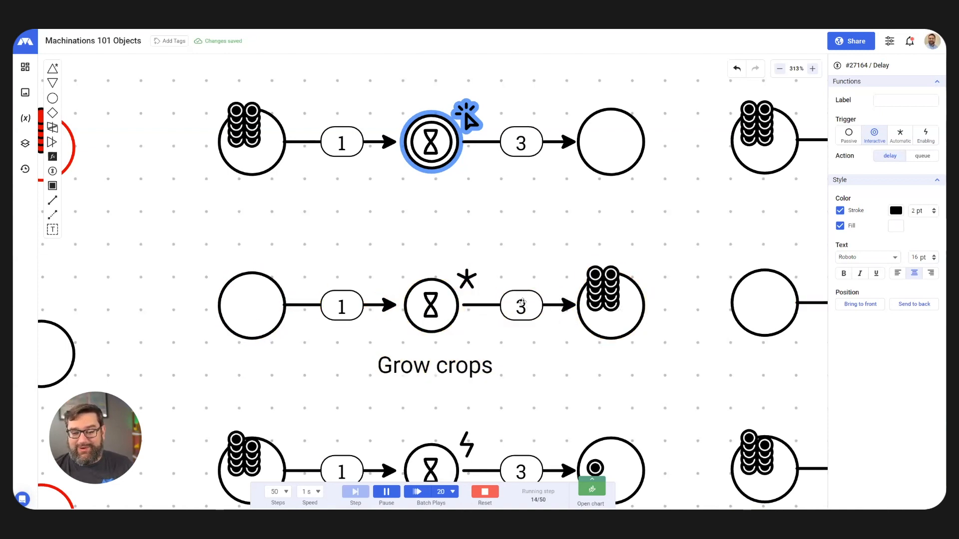
pyautogui.moveTo(670, 463); pyautogui.dragTo(460, 372)
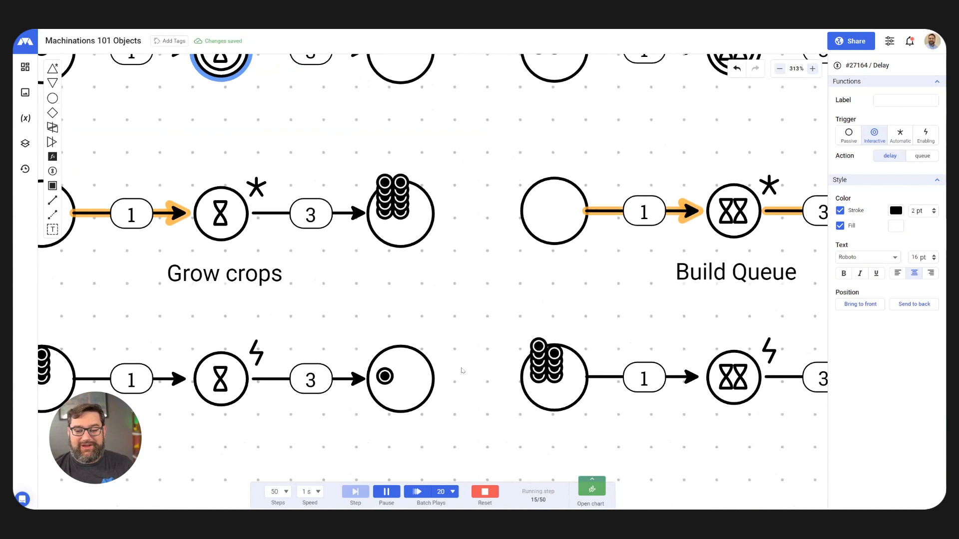
pyautogui.click(239, 207)
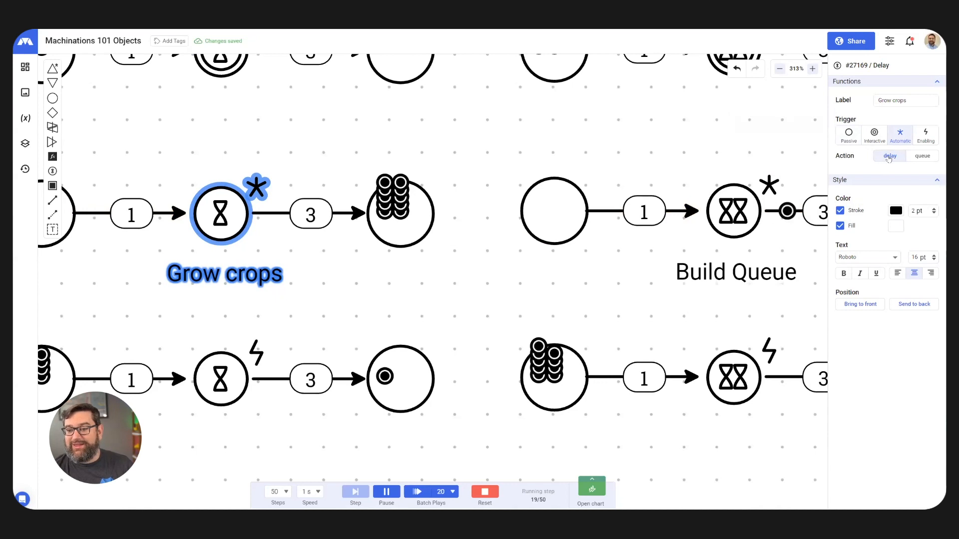
pyautogui.moveTo(574, 307); pyautogui.dragTo(418, 309)
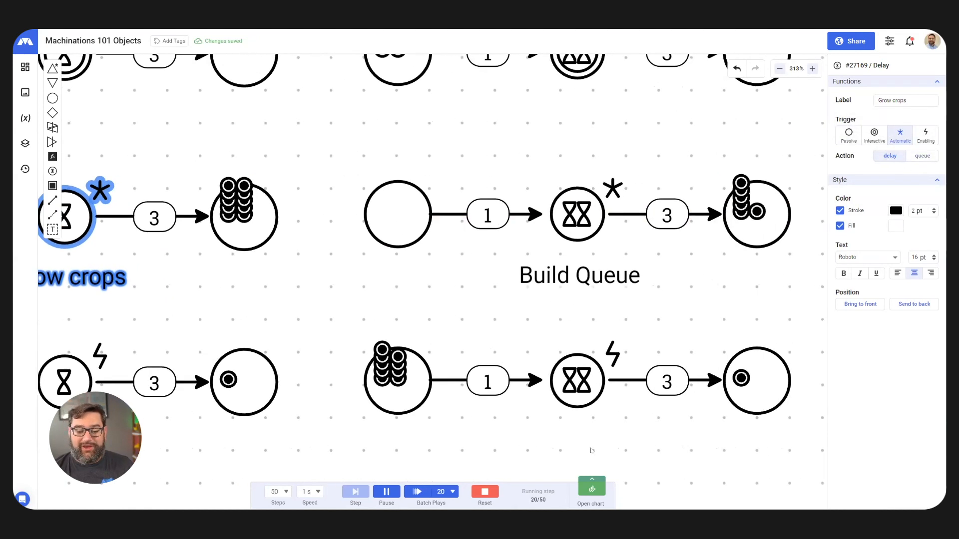
# Rerun the simulation from the start to watch the automatic Build Queue example, and reset it when done.
pyautogui.click(484, 492)
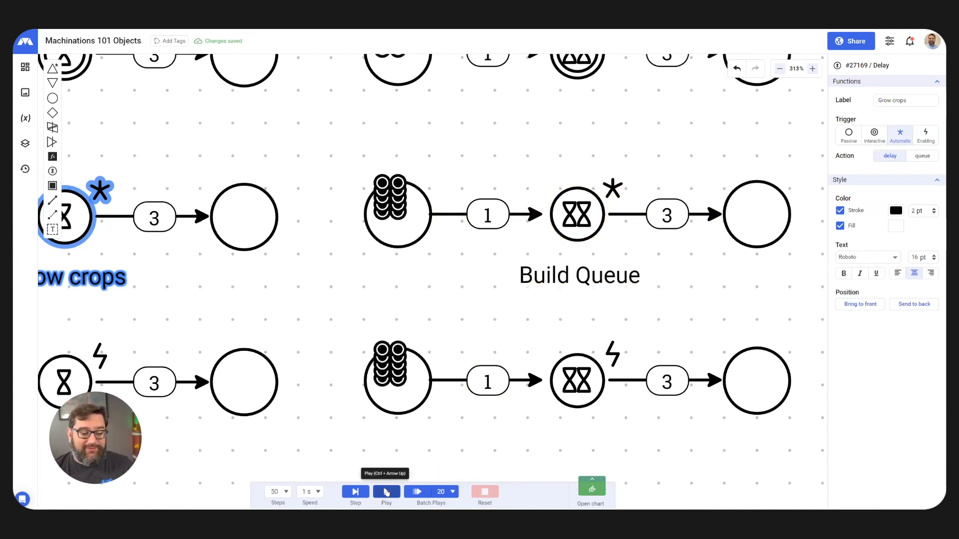
pyautogui.click(386, 492)
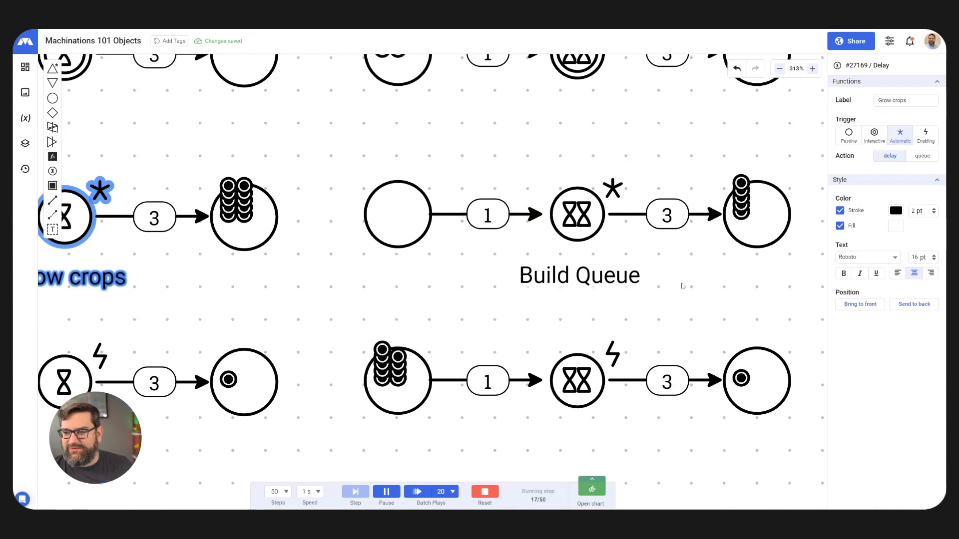
pyautogui.scroll(-5, 682, 286)
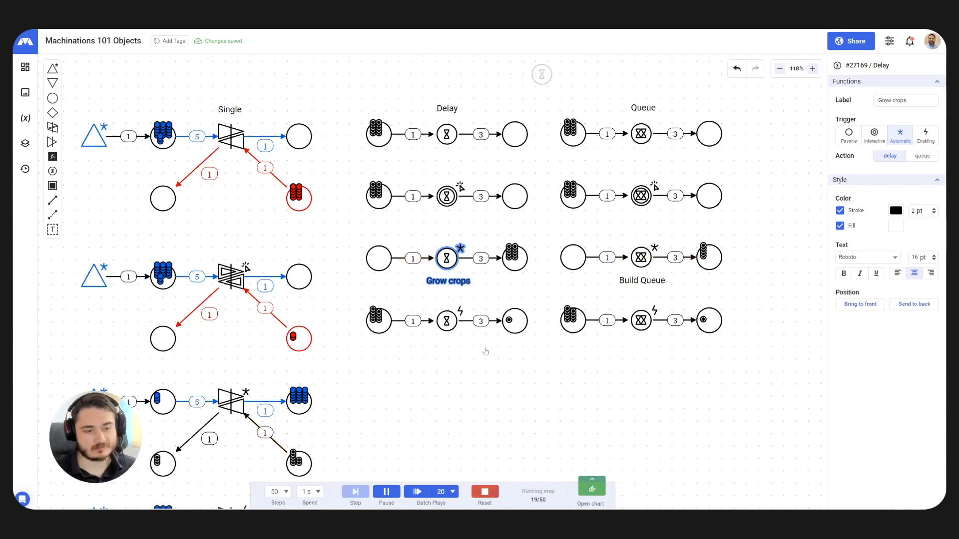
pyautogui.click(484, 492)
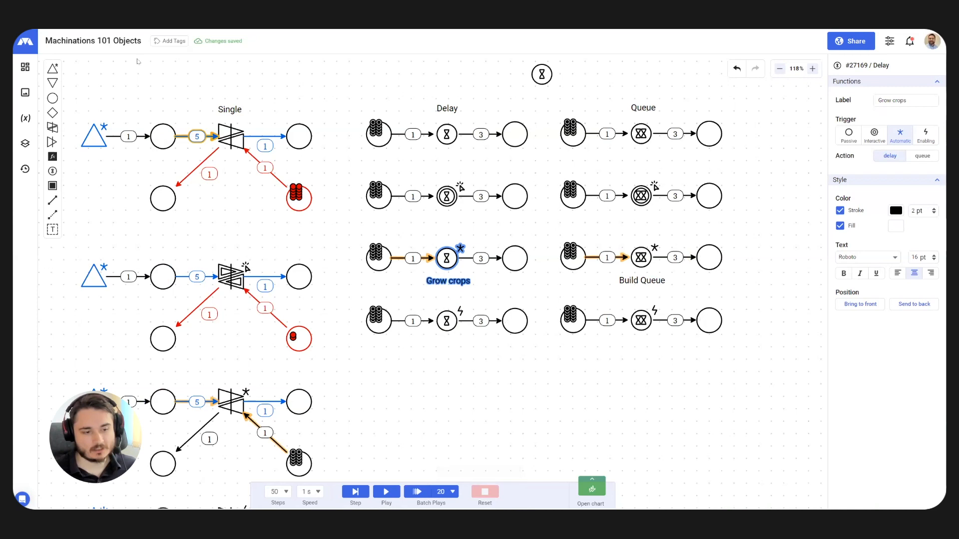
# Search My Diagrams for "101 conn" and open the first Machinations 101 Connections diagram.
pyautogui.click(27, 45)
pyautogui.click(45, 97)
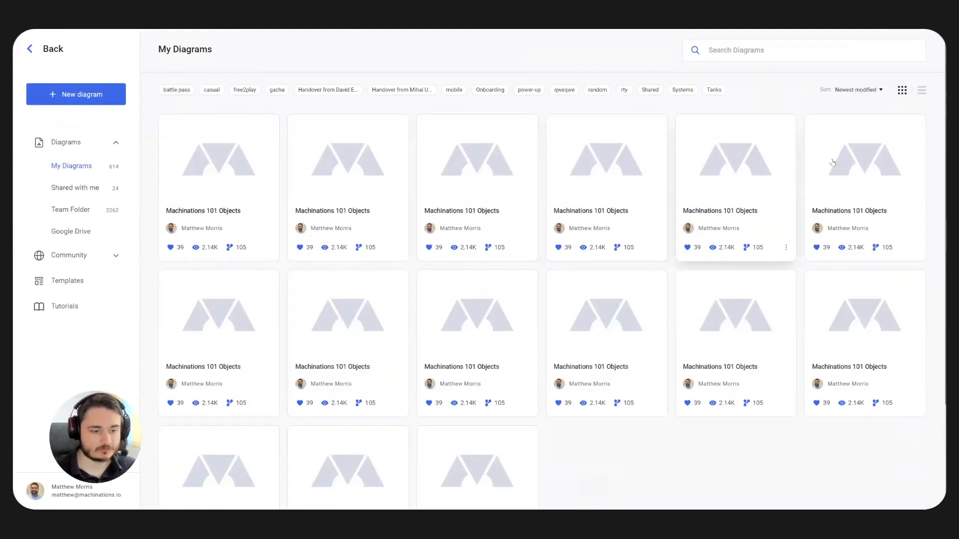
pyautogui.click(735, 52)
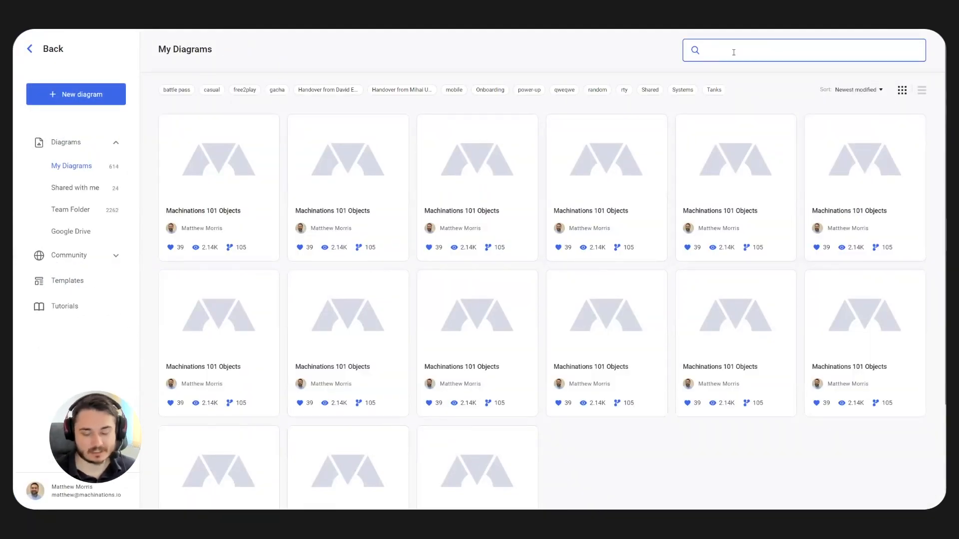
pyautogui.write('101')
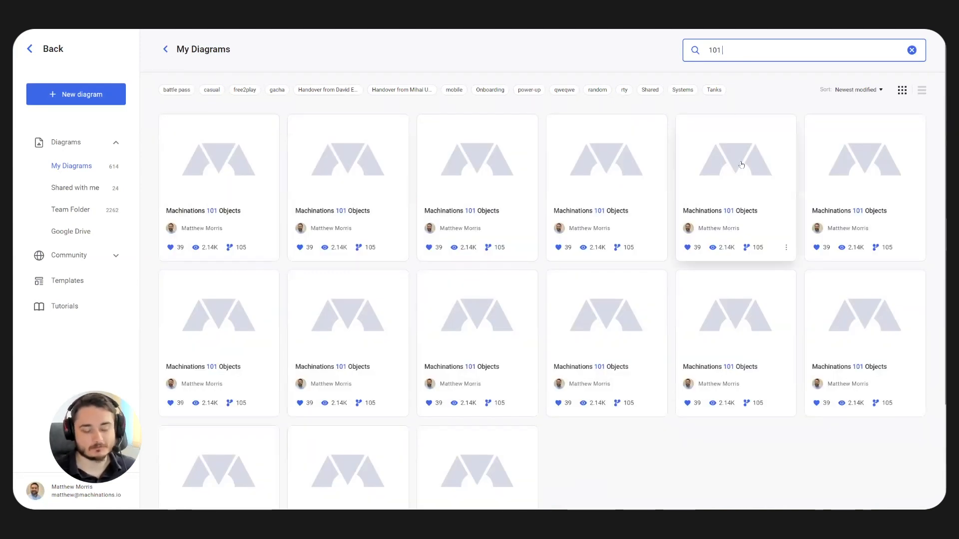
pyautogui.write(' conn')
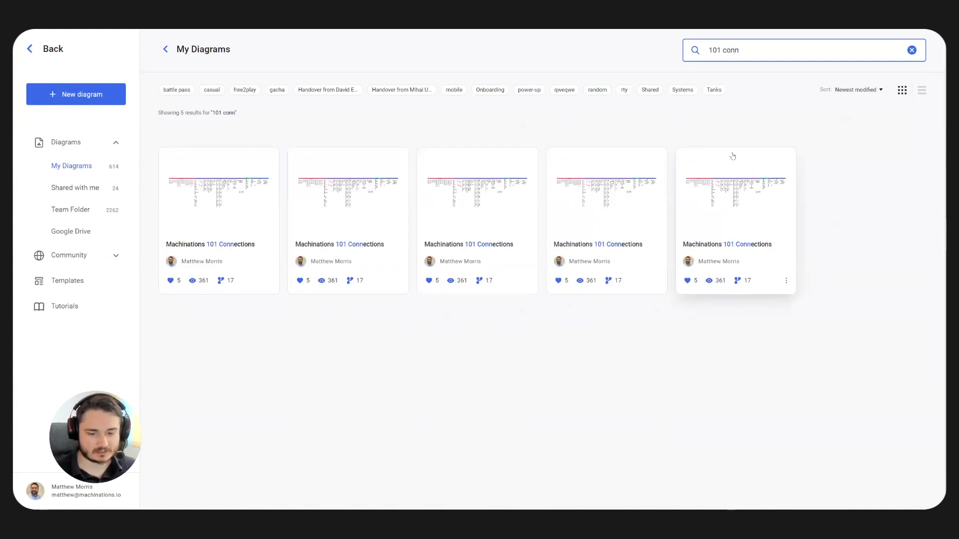
pyautogui.click(199, 193)
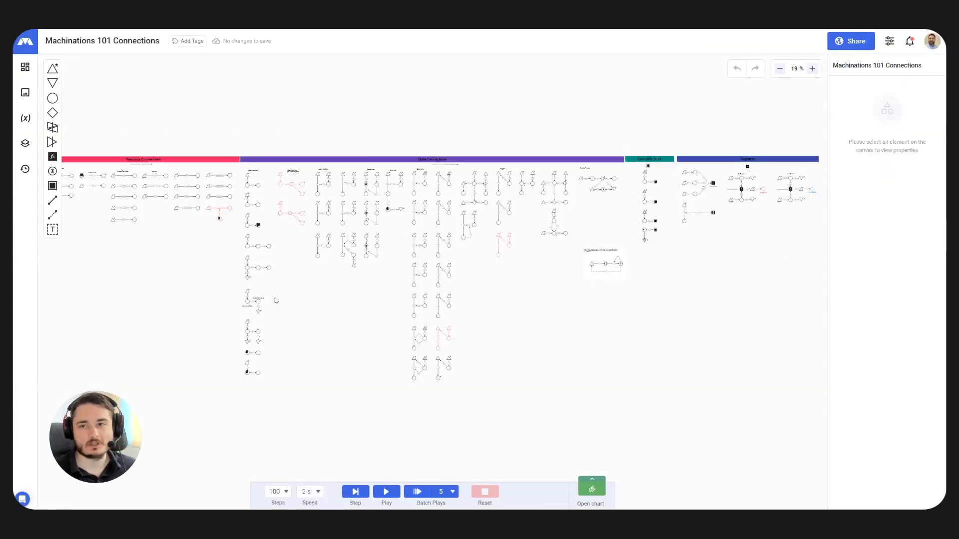
# Look over the Resource Connections section and the neighbouring connection examples in the diagram.
pyautogui.hscroll(-5, 510, 310)
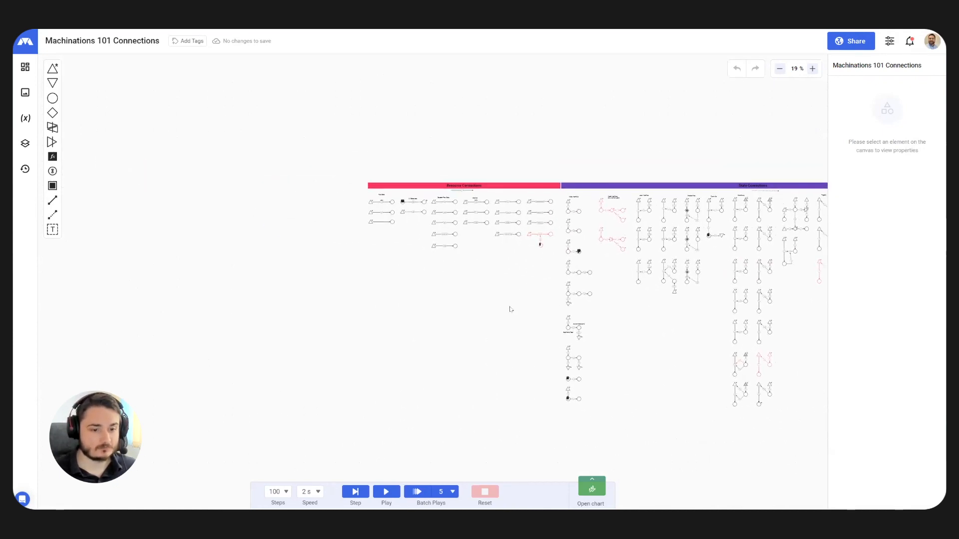
pyautogui.scroll(5, 416, 199)
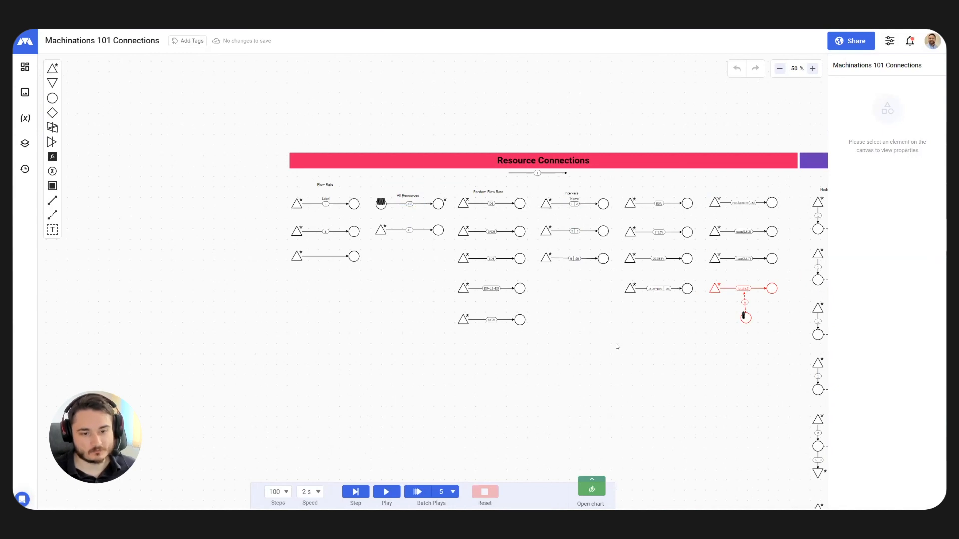
pyautogui.moveTo(617, 346); pyautogui.dragTo(583, 343)
pyautogui.scroll(-6, 478, 303)
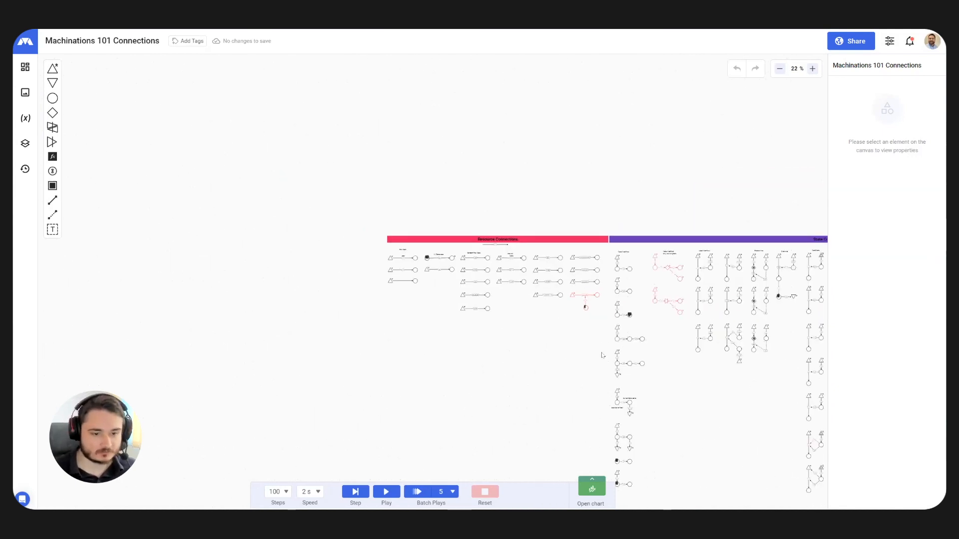
# Look over the whole connections diagram and find its Resource Connections section.
pyautogui.moveTo(657, 354); pyautogui.dragTo(471, 289)
pyautogui.scroll(1, 488, 248)
pyautogui.scroll(3, 489, 250)
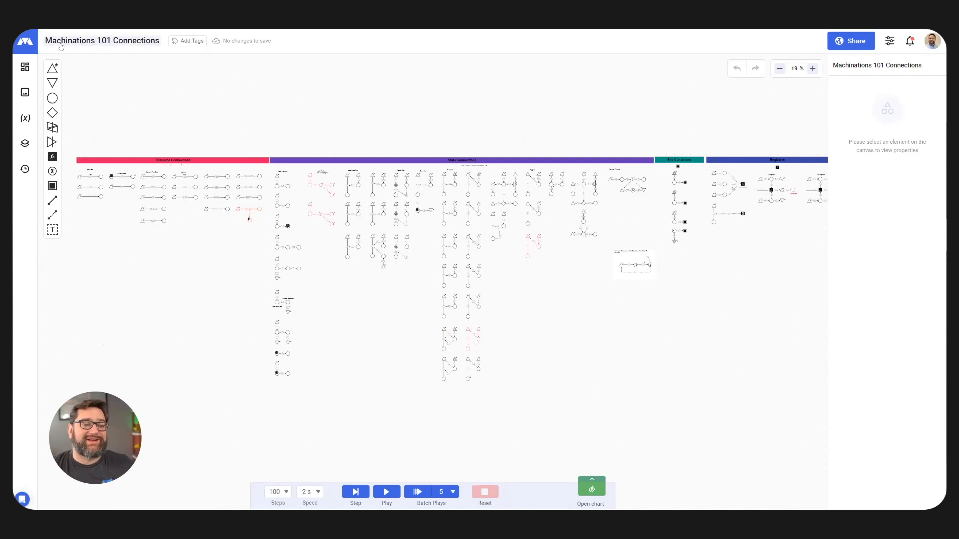
pyautogui.moveTo(148, 290); pyautogui.dragTo(448, 301)
pyautogui.scroll(5, 442, 190)
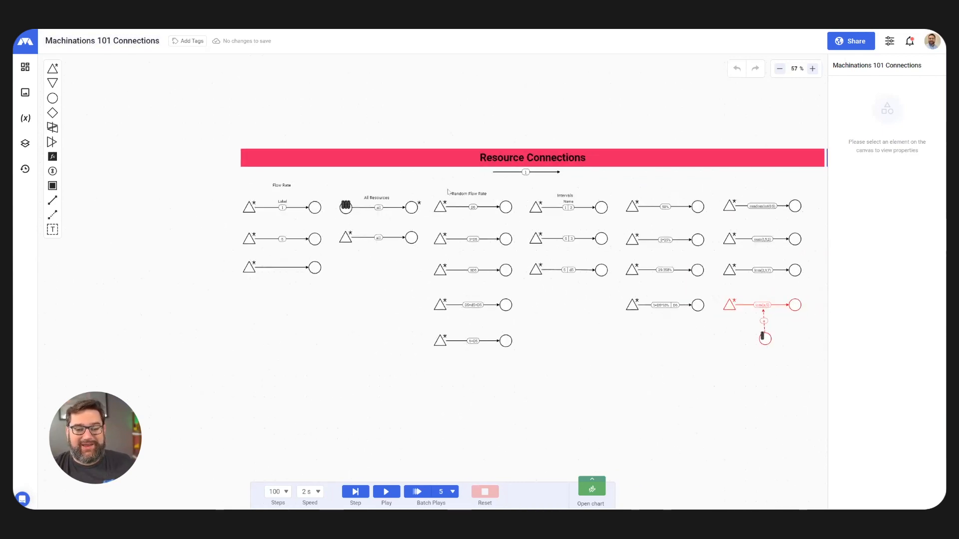
pyautogui.moveTo(597, 347); pyautogui.dragTo(549, 339)
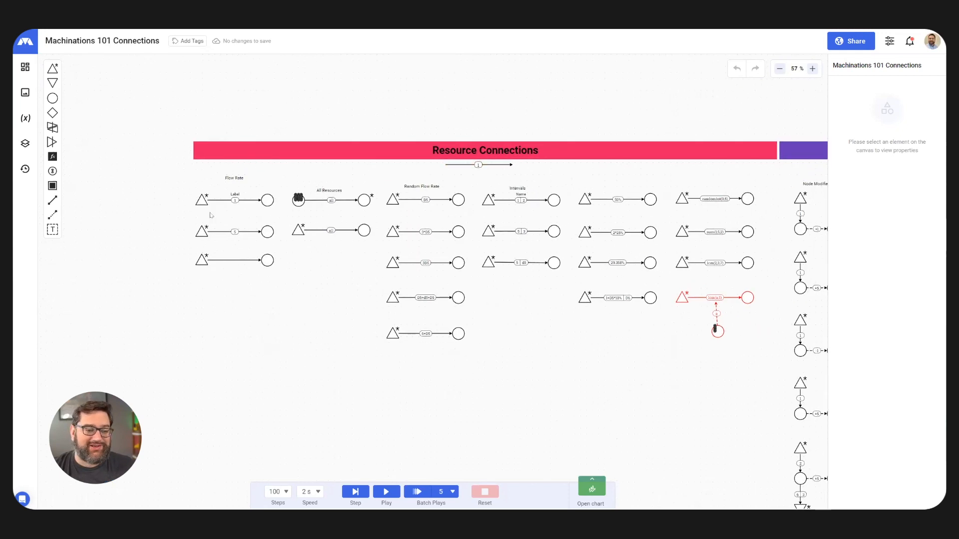
# Run the simulation to examine the three Flow Rate connections, inspect the properties of the labelled and blank ones, and reset the run.
pyautogui.scroll(10, 204, 229)
pyautogui.moveTo(318, 219); pyautogui.dragTo(353, 232)
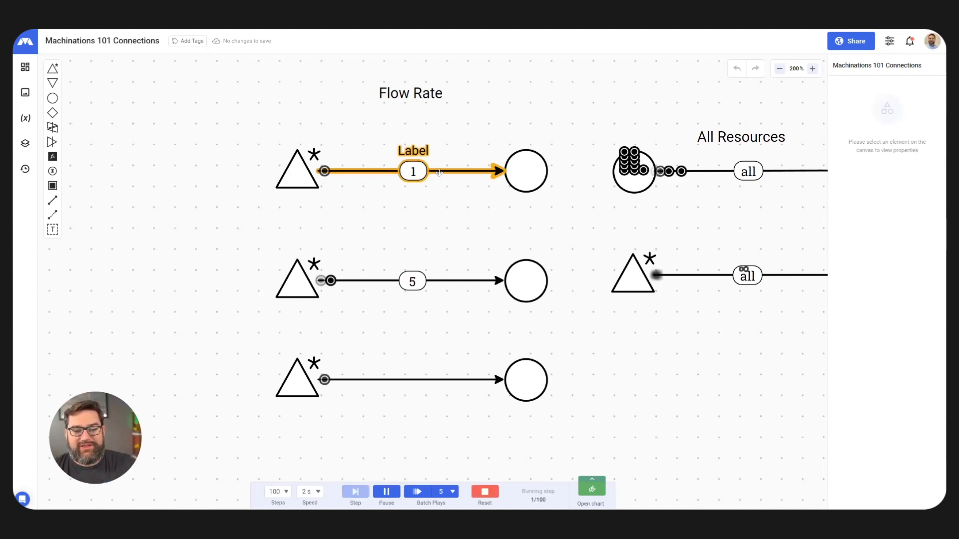
pyautogui.click(424, 175)
pyautogui.click(855, 131)
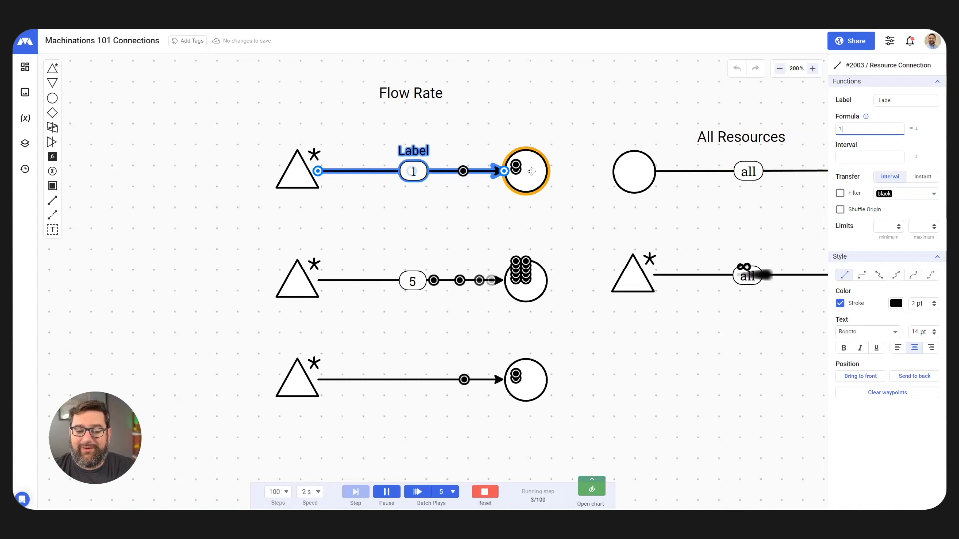
pyautogui.click(420, 229)
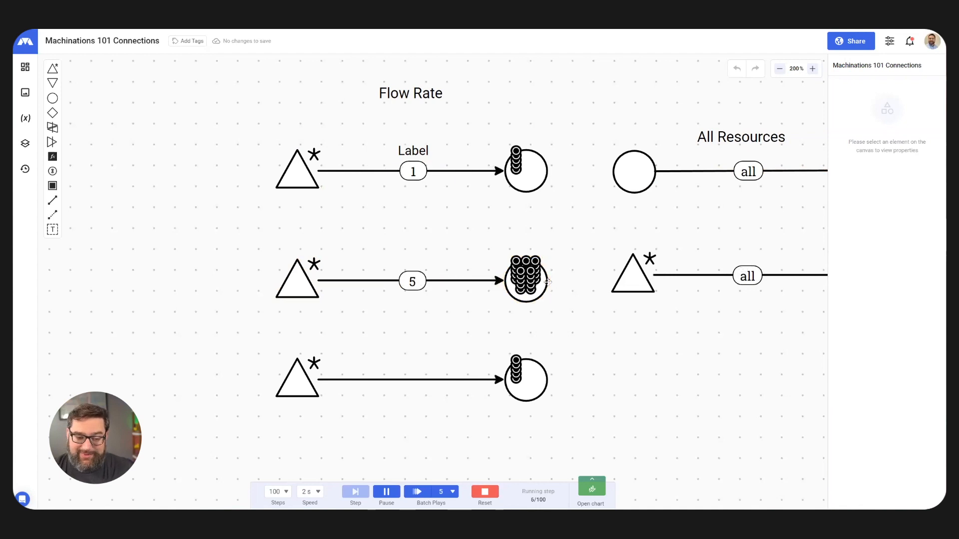
pyautogui.click(474, 380)
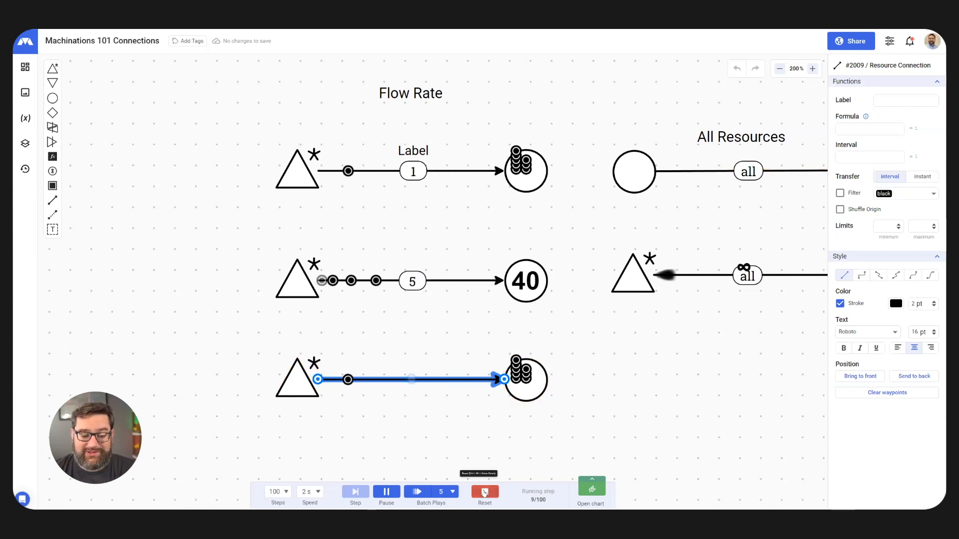
pyautogui.click(485, 492)
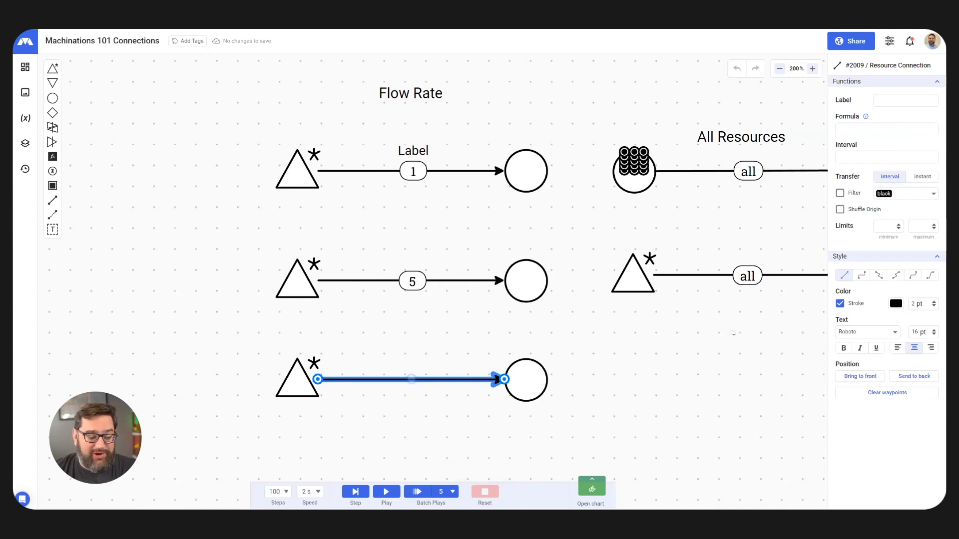
# Inspect the upper All Resources connection and the lower source while playing the simulation, and reset the run.
pyautogui.moveTo(732, 331); pyautogui.dragTo(503, 369)
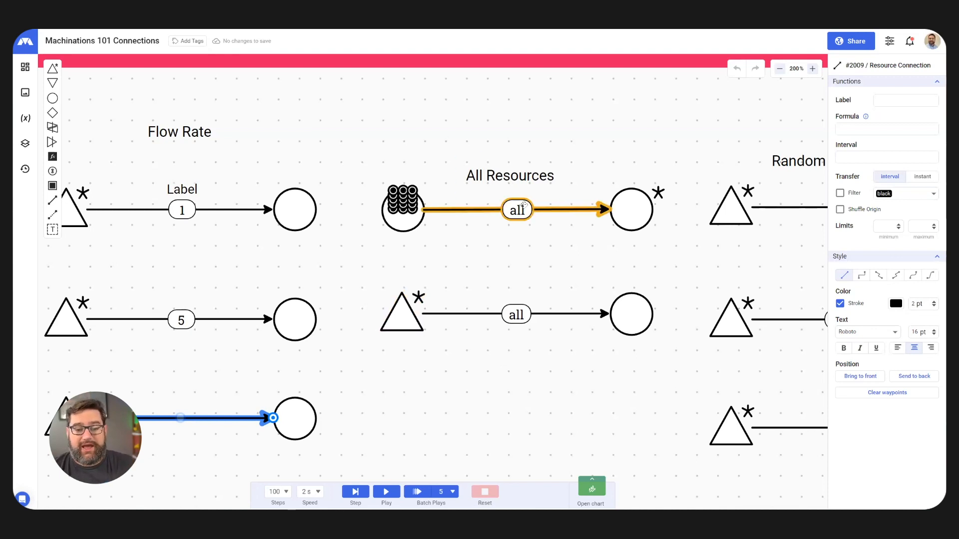
pyautogui.click(524, 209)
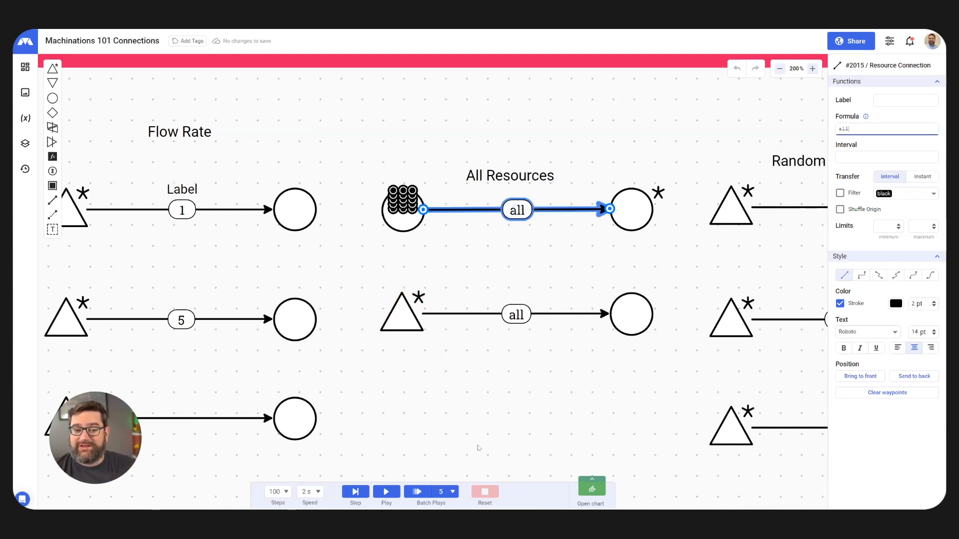
pyautogui.hotkey('ctrl', 'Up')
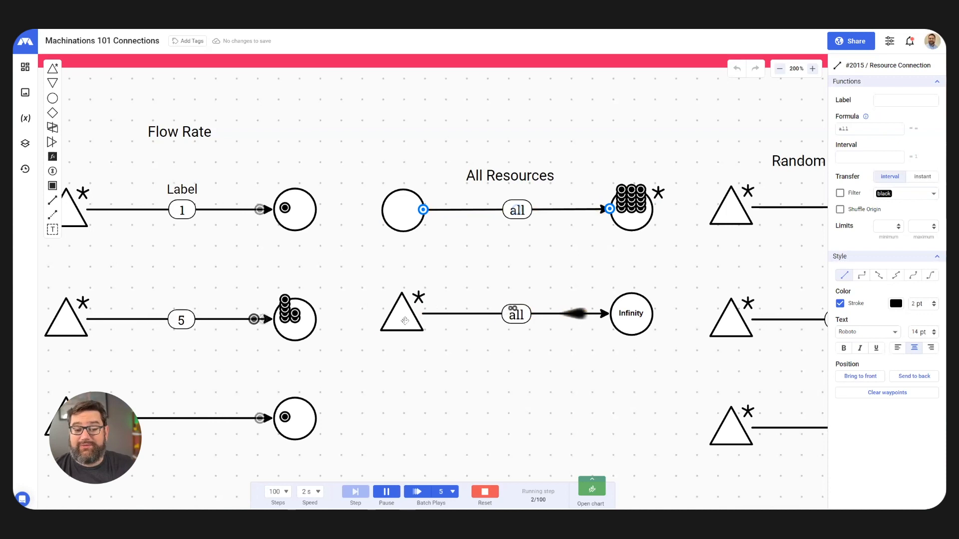
pyautogui.scroll(2, 409, 323)
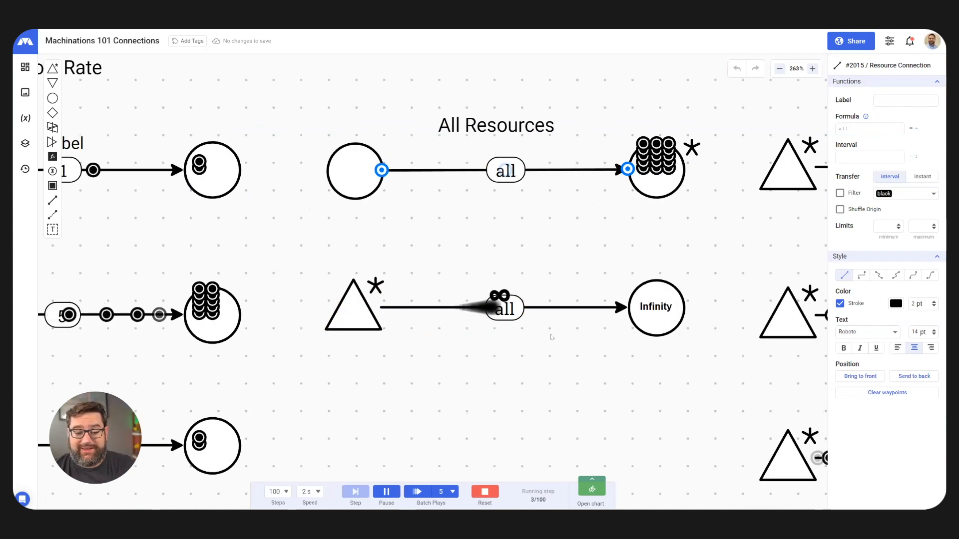
pyautogui.click(350, 306)
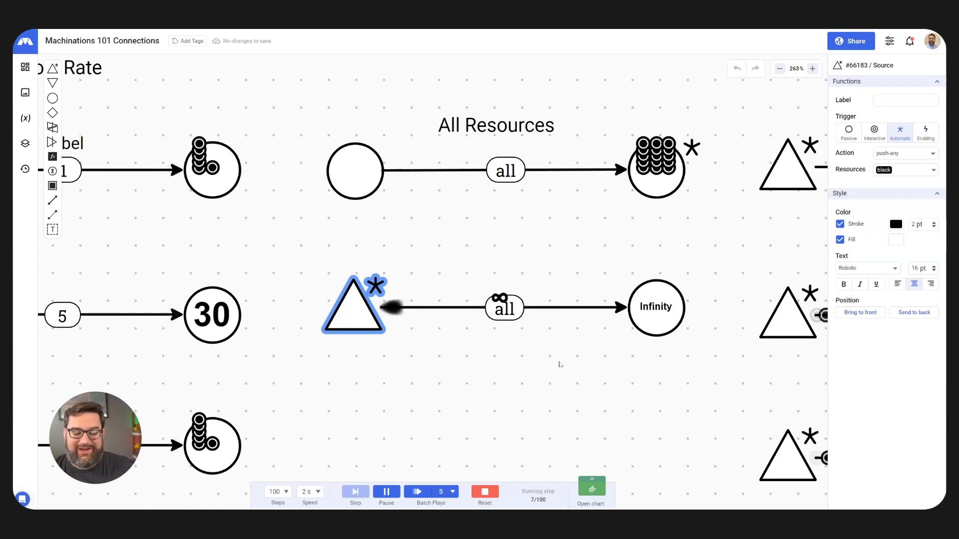
pyautogui.scroll(-5, 559, 365)
pyautogui.moveTo(633, 286); pyautogui.dragTo(467, 210)
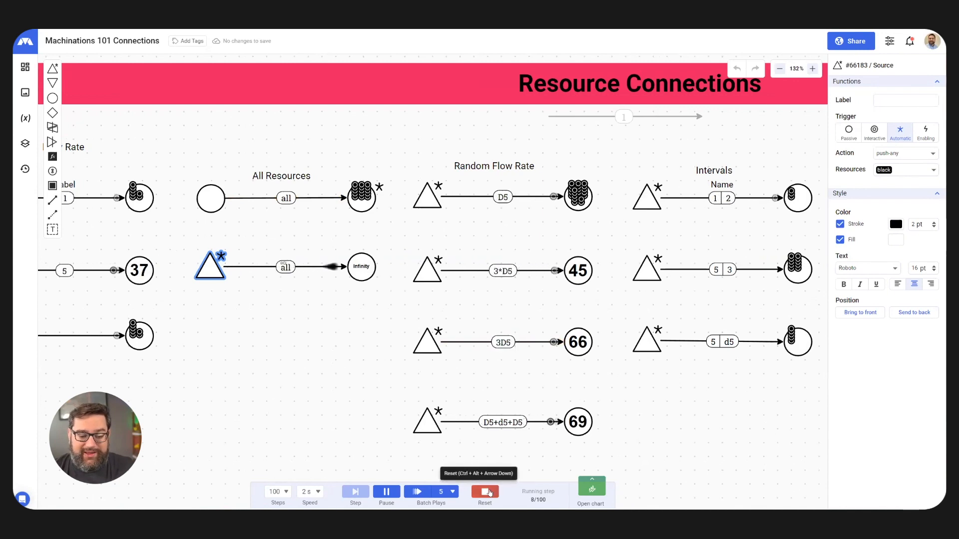
pyautogui.click(489, 493)
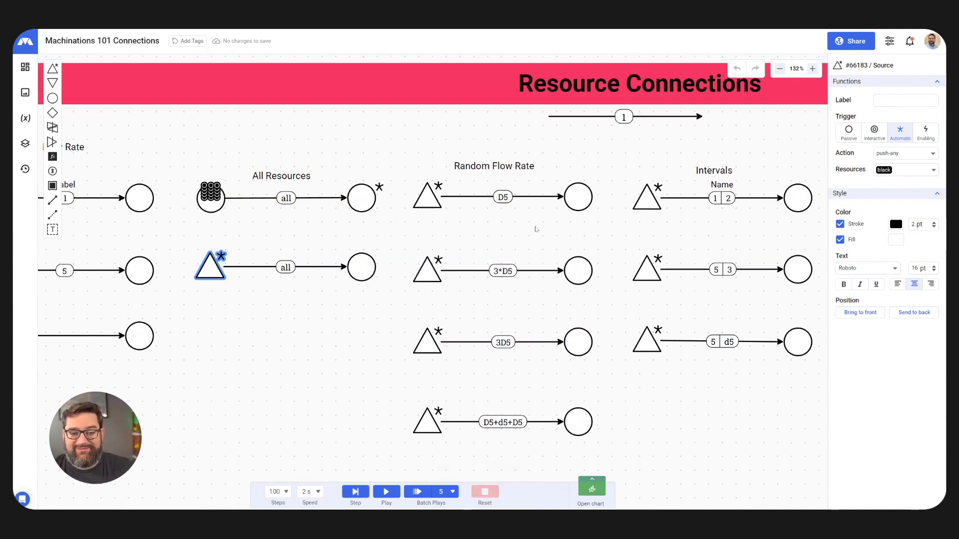
# Play the simulation and examine the Random Flow Rate connections from D5 down to 6+D5.
pyautogui.scroll(4, 517, 202)
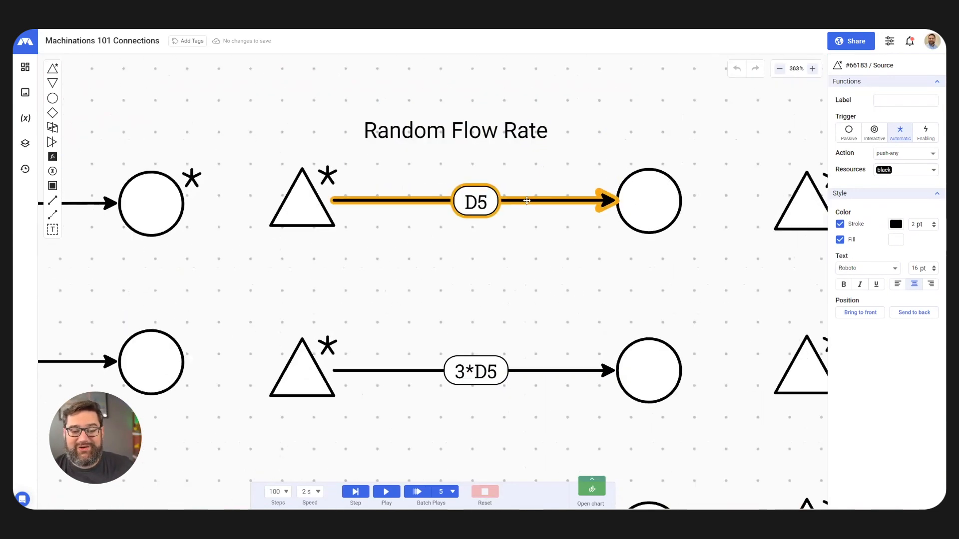
pyautogui.click(527, 200)
pyautogui.click(563, 270)
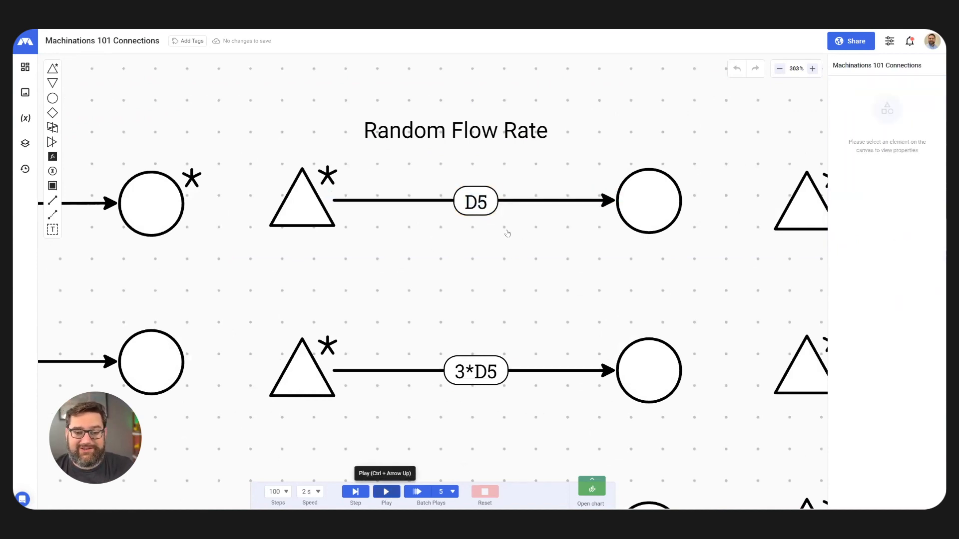
pyautogui.hotkey('ctrl', 'Up')
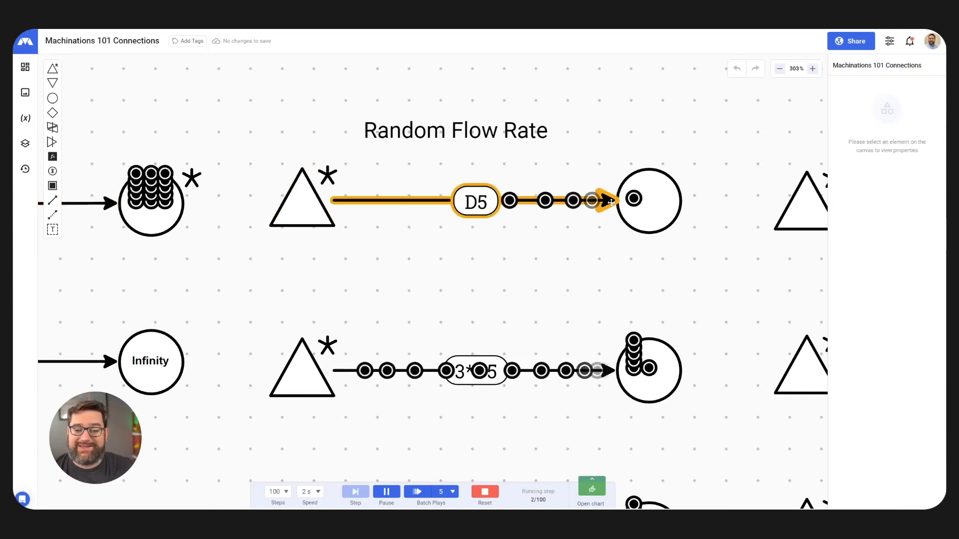
pyautogui.scroll(-3, 529, 277)
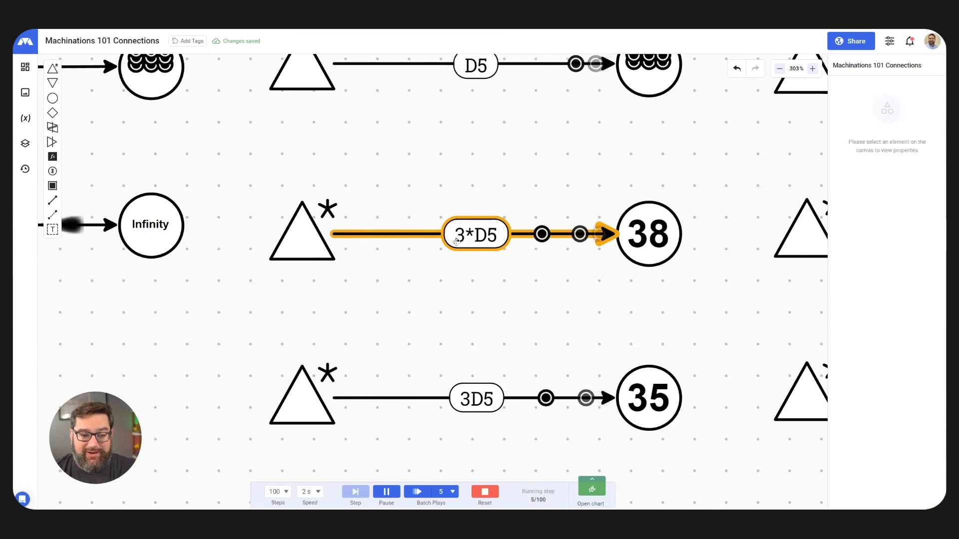
pyautogui.scroll(-3, 517, 337)
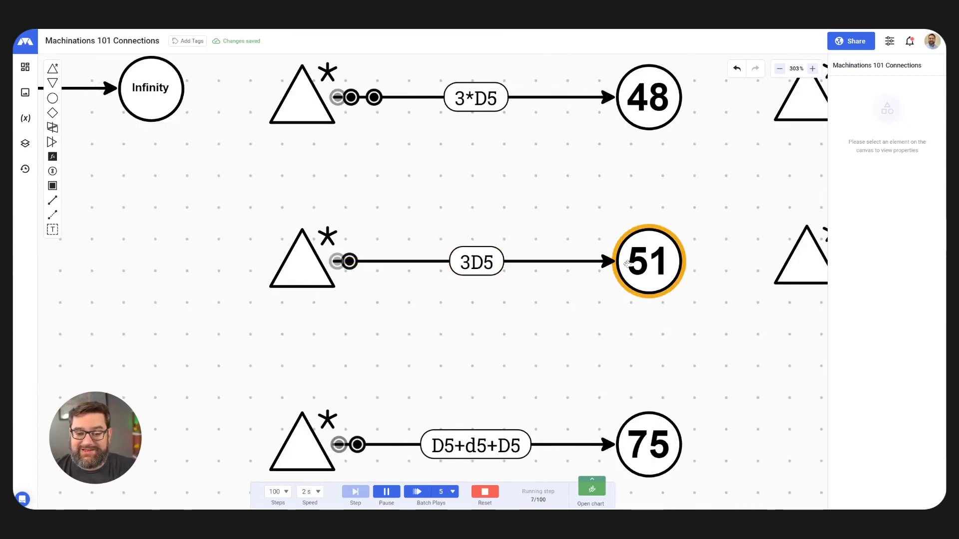
pyautogui.scroll(-4, 508, 337)
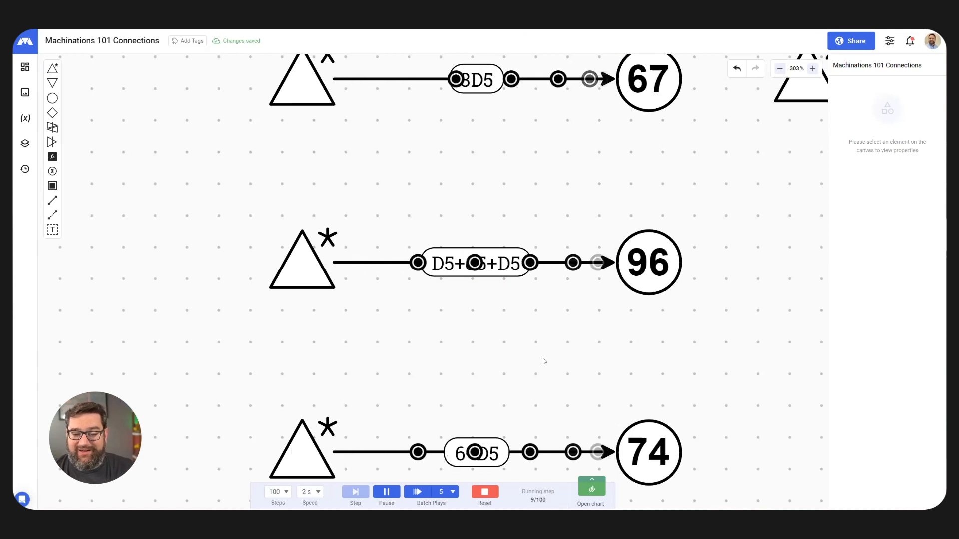
pyautogui.scroll(-4, 559, 329)
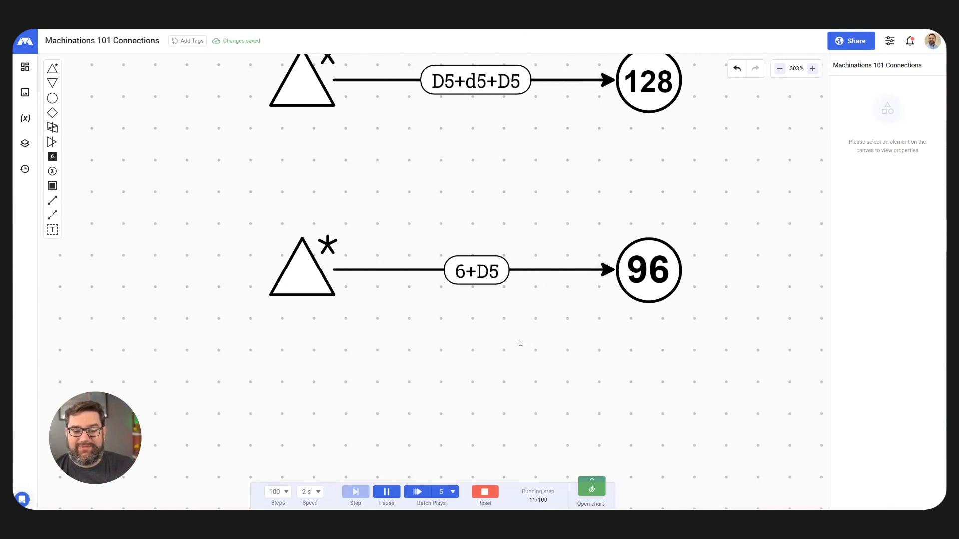
# Examine the Intervals connections in the running simulation, checking the formula and interval properties of the one labelled Name.
pyautogui.scroll(-10, 345, 385)
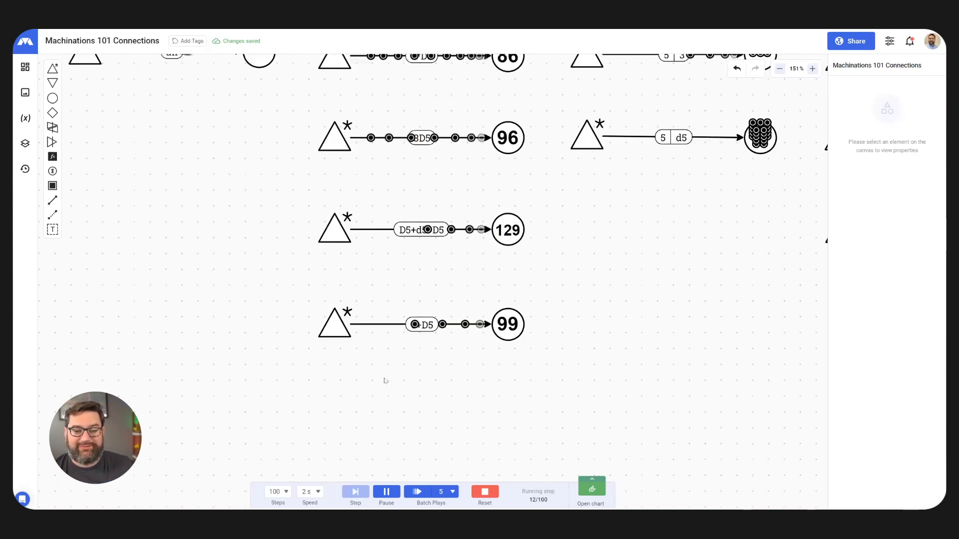
pyautogui.scroll(10, 569, 129)
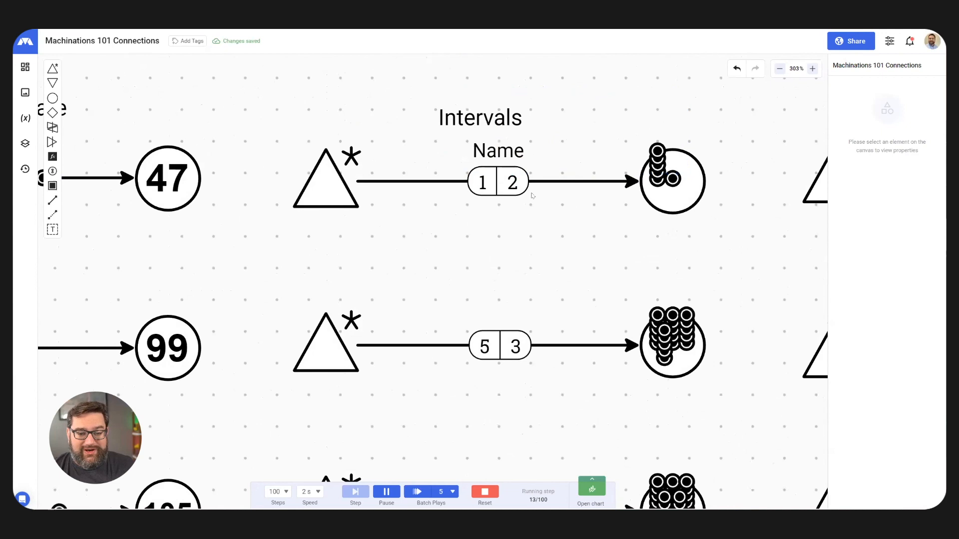
pyautogui.click(644, 184)
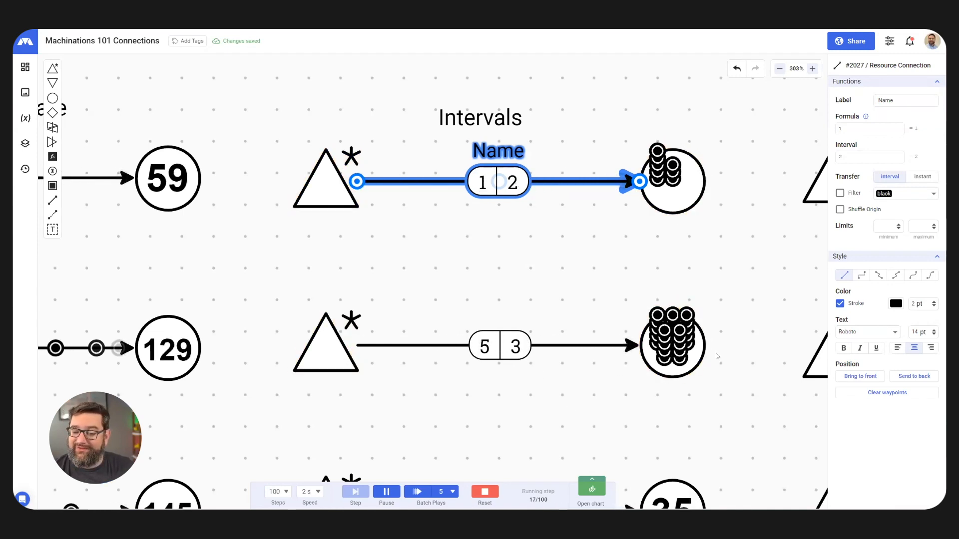
pyautogui.scroll(-3, 553, 278)
pyautogui.scroll(-2, 553, 278)
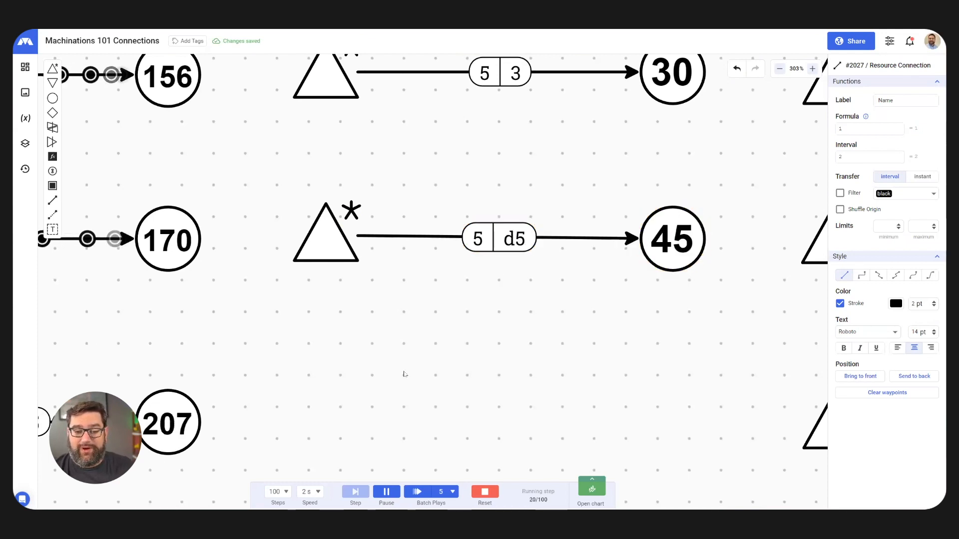
# Examine the percentage-based connections in the running simulation, from 50% down to 1+D5*10% with interval D6.
pyautogui.scroll(-6, 409, 365)
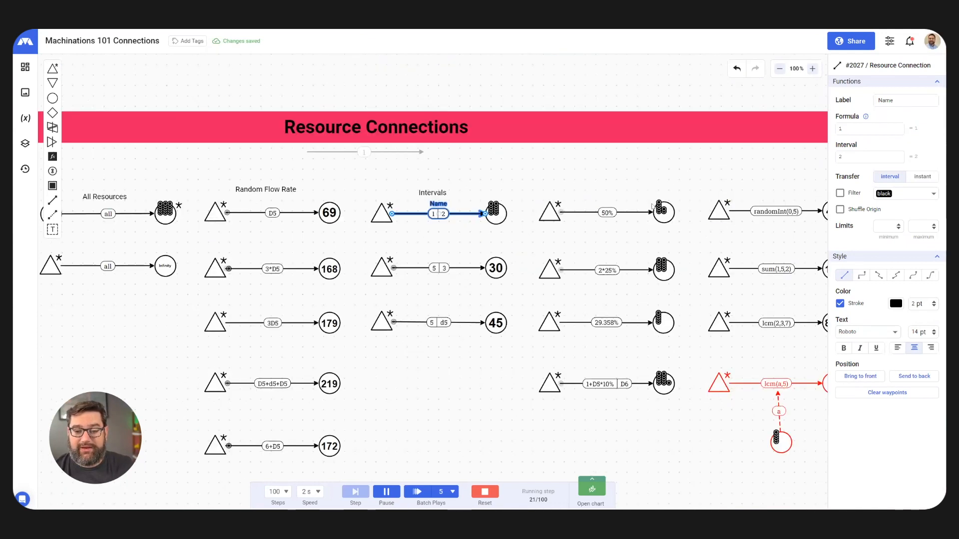
pyautogui.scroll(6, 652, 206)
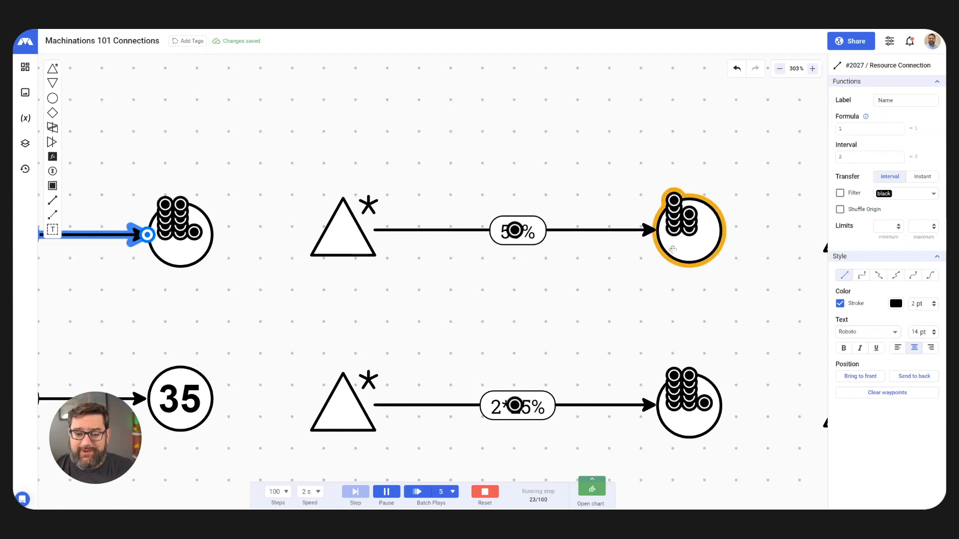
pyautogui.scroll(-3, 599, 282)
pyautogui.scroll(-2, 599, 282)
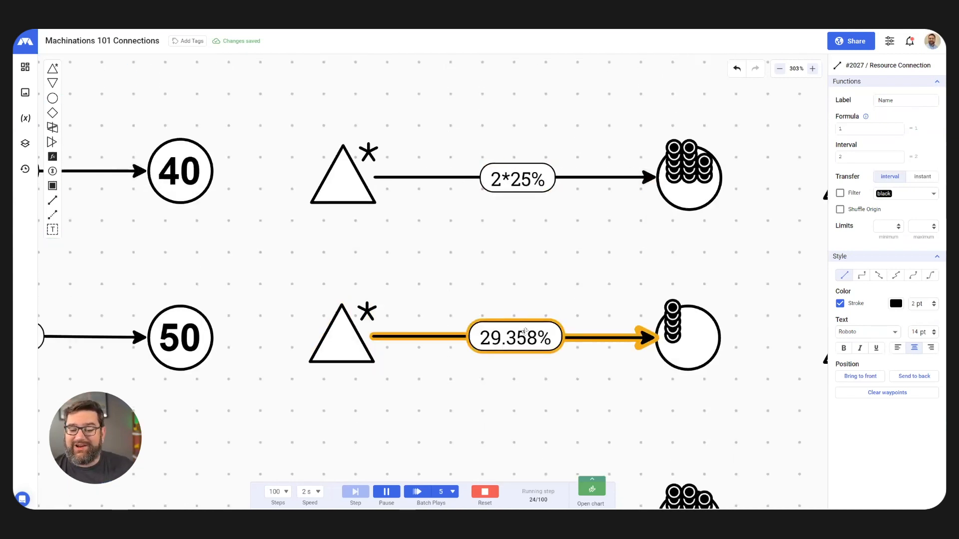
pyautogui.scroll(-5, 557, 345)
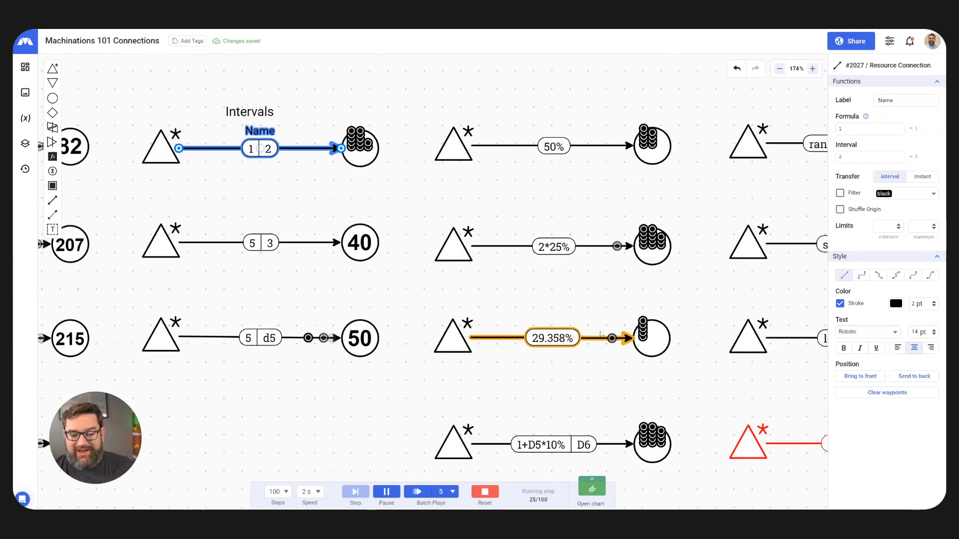
pyautogui.scroll(-4, 580, 239)
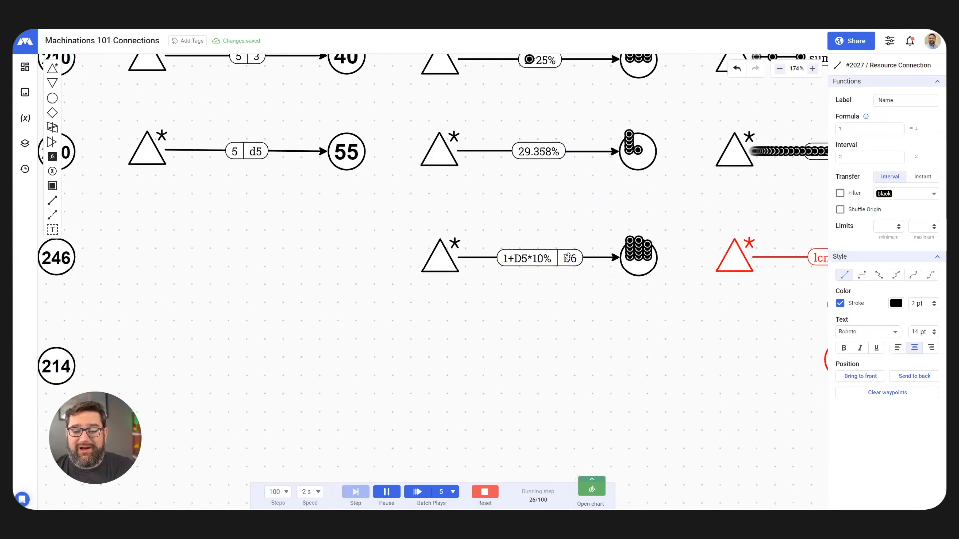
pyautogui.scroll(6, 568, 256)
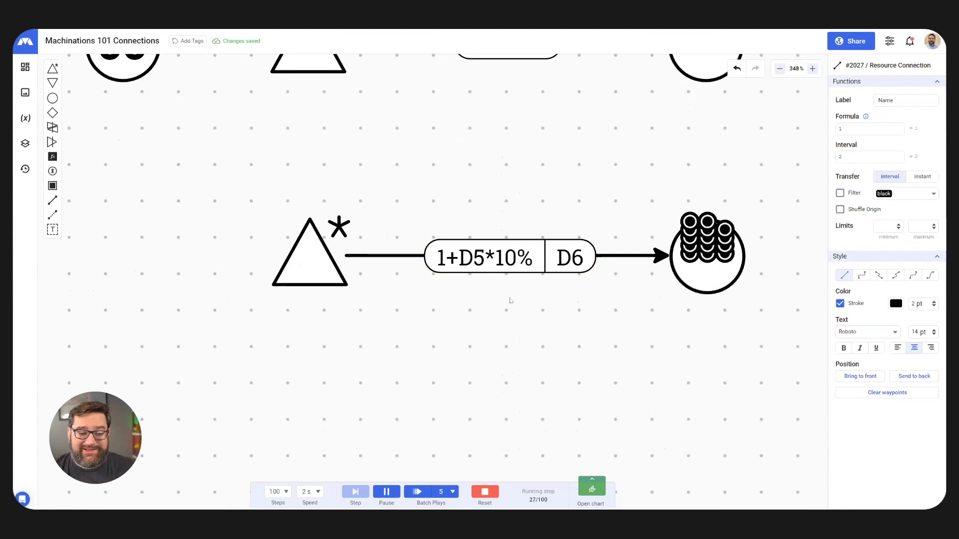
# Inspect the properties of the randomInt(0,5) connection in the column of function-based flow rates.
pyautogui.scroll(-9, 407, 375)
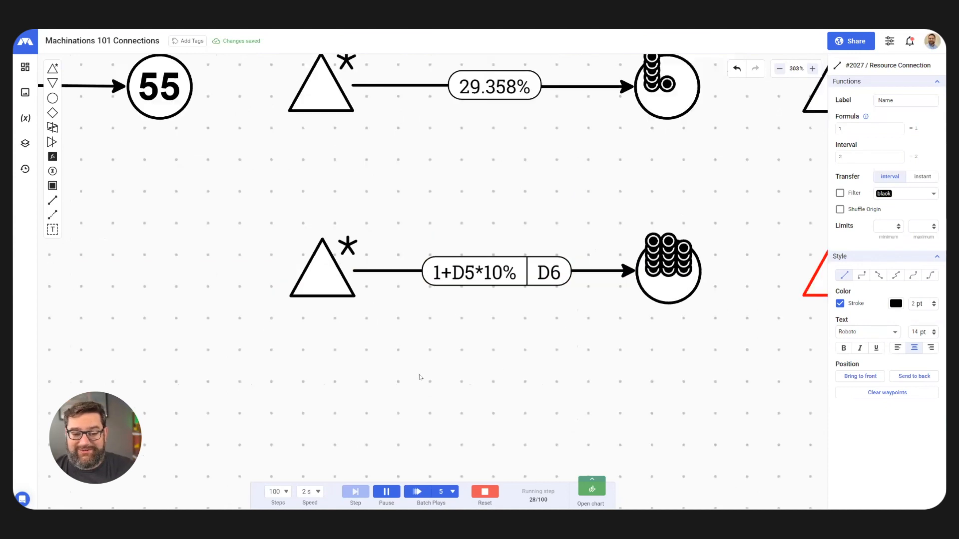
pyautogui.hscroll(3, 614, 194)
pyautogui.scroll(2, 615, 193)
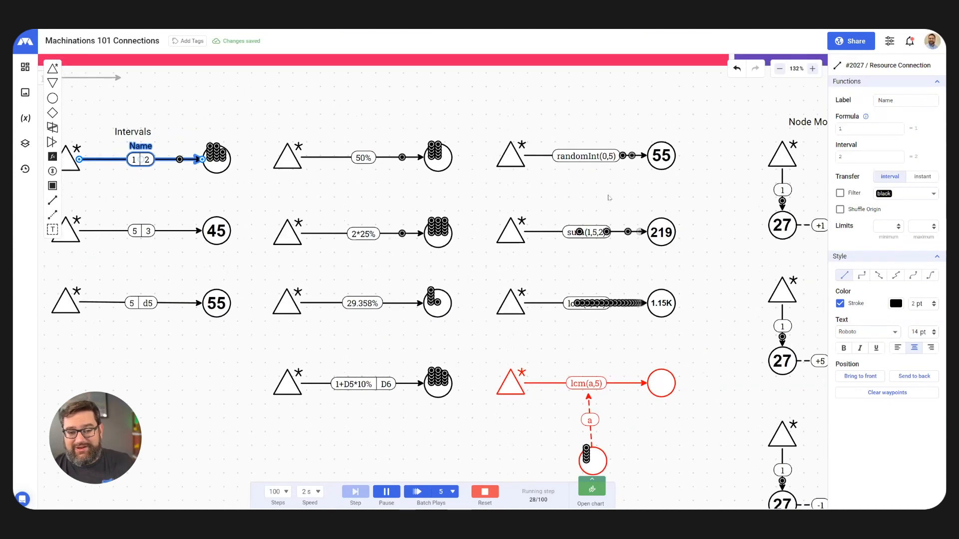
pyautogui.click(614, 164)
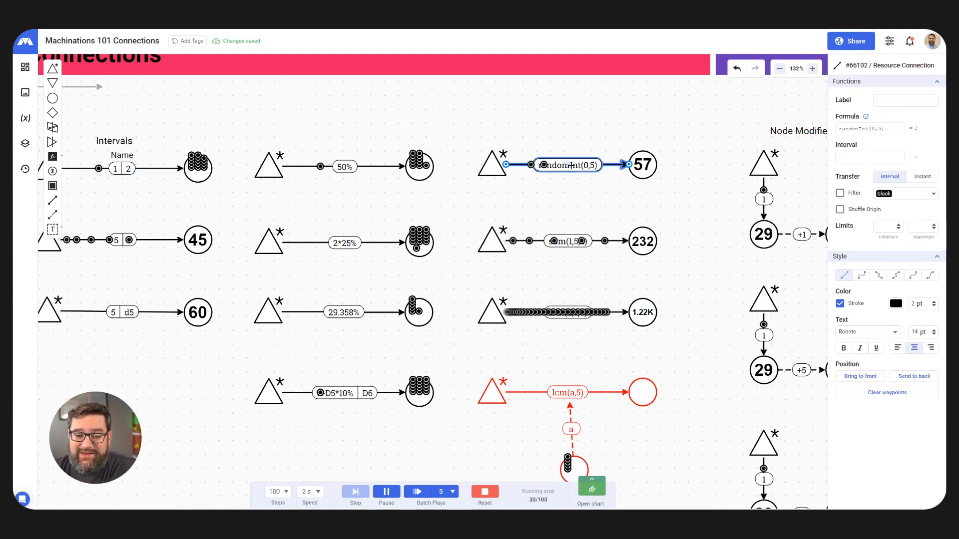
# Examine the randomInt(0,5), sum(1,5,2) and lcm(2,3,7) connections in the running simulation, checking the properties of the sum connection.
pyautogui.scroll(5, 578, 165)
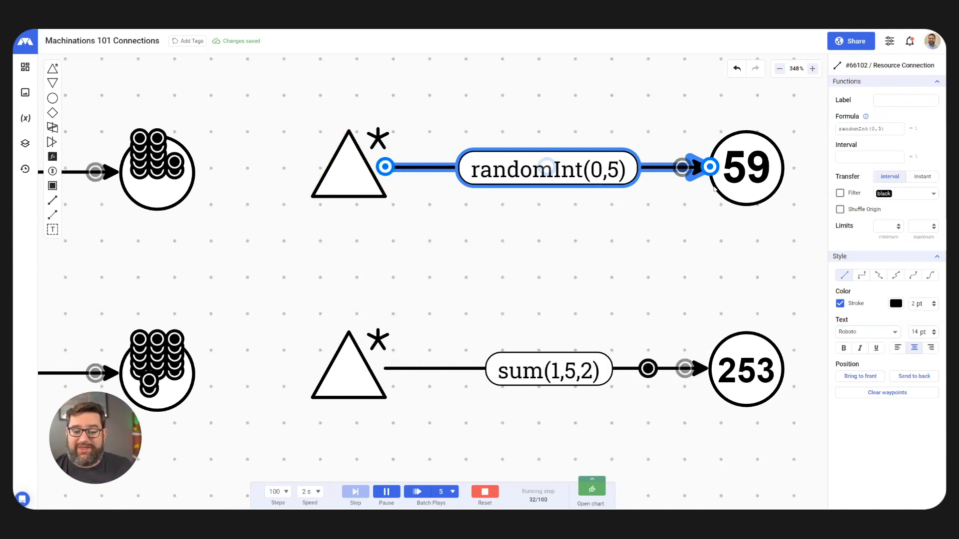
pyautogui.scroll(-4, 580, 243)
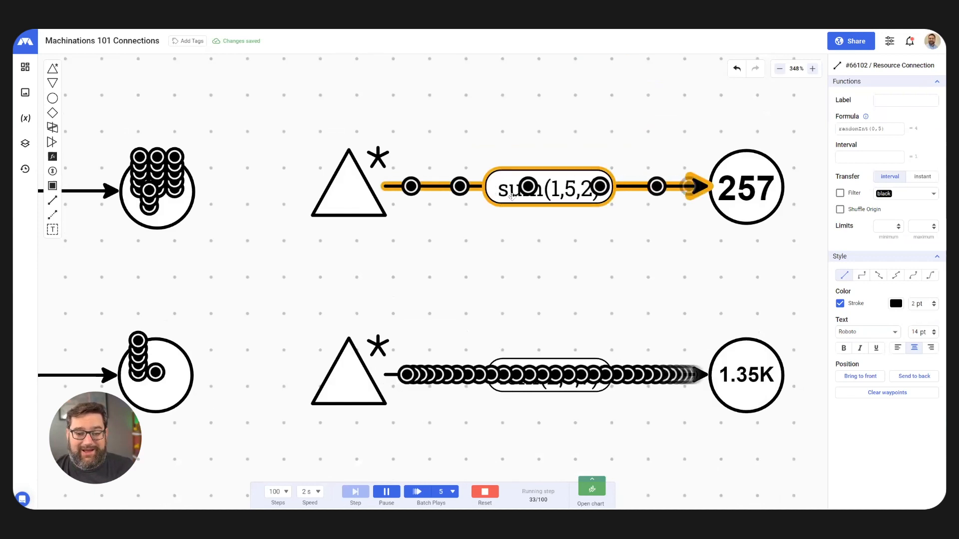
pyautogui.click(503, 195)
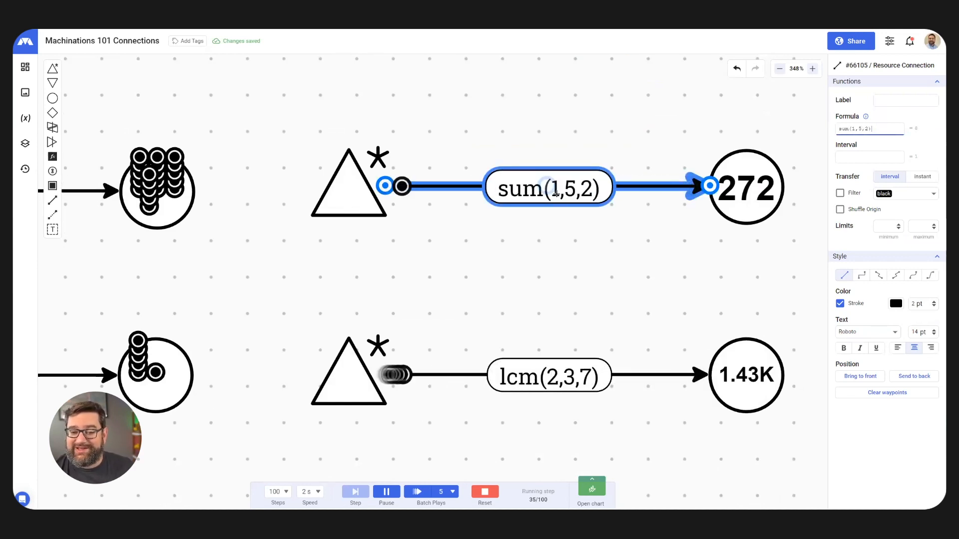
pyautogui.scroll(-1, 642, 238)
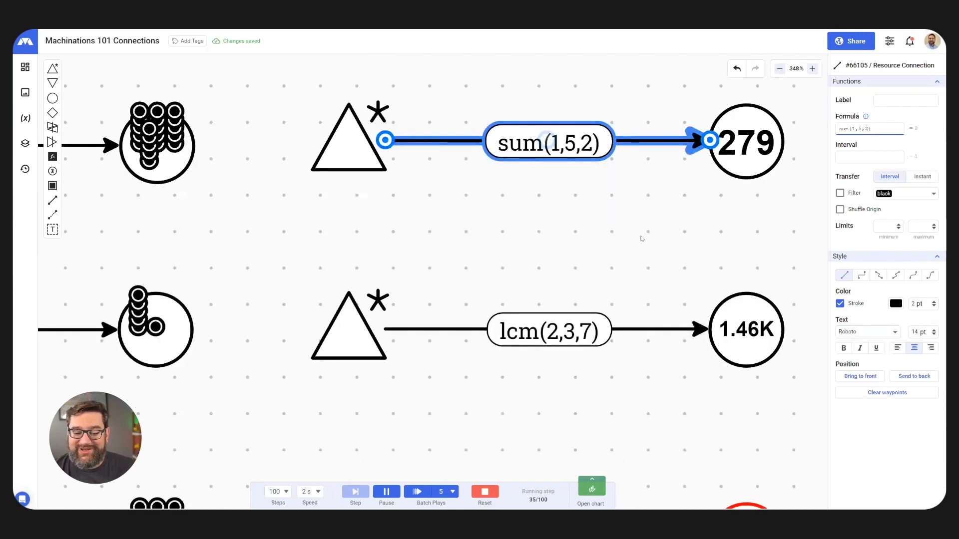
pyautogui.scroll(-2, 641, 239)
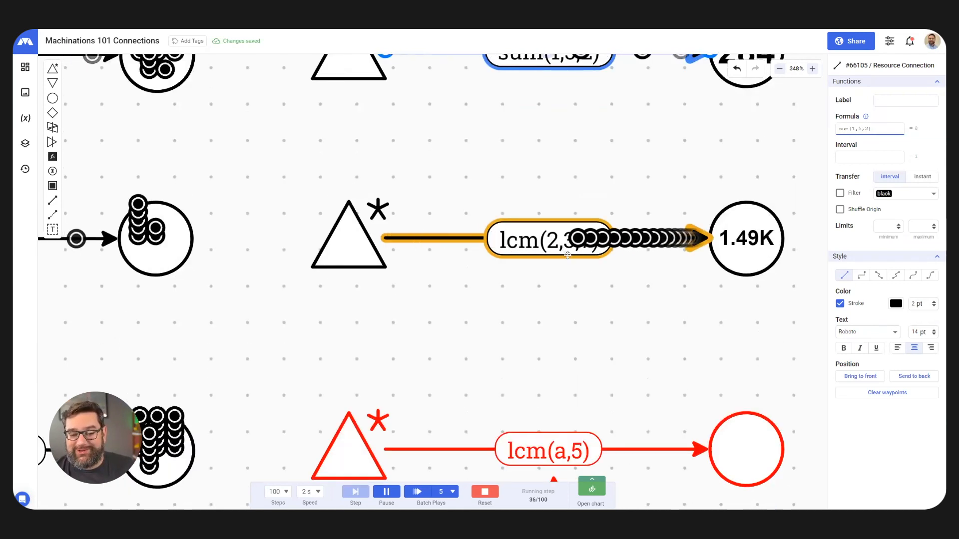
pyautogui.scroll(-1, 599, 249)
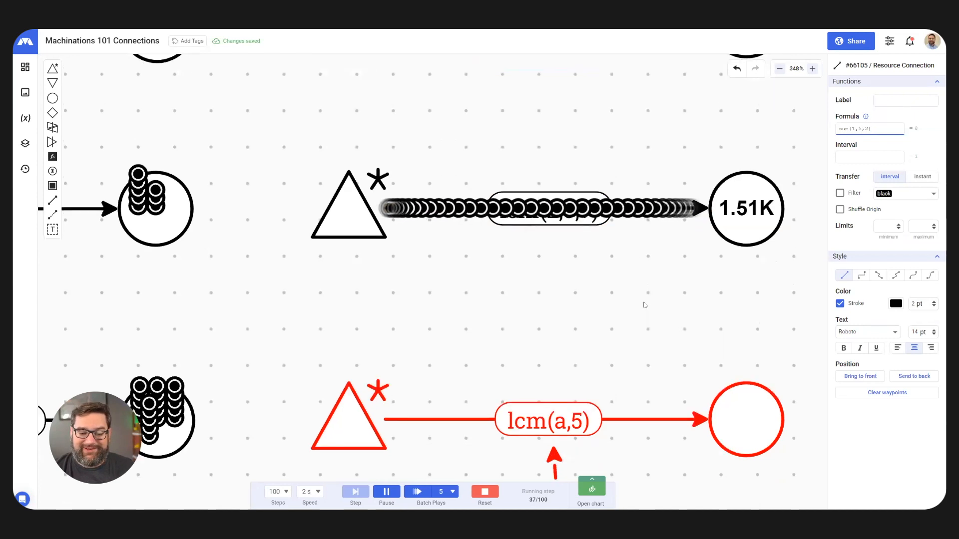
# Inspect the properties of the lcm(a,5) resource connection and of the state connection a that feeds it.
pyautogui.scroll(-3, 629, 245)
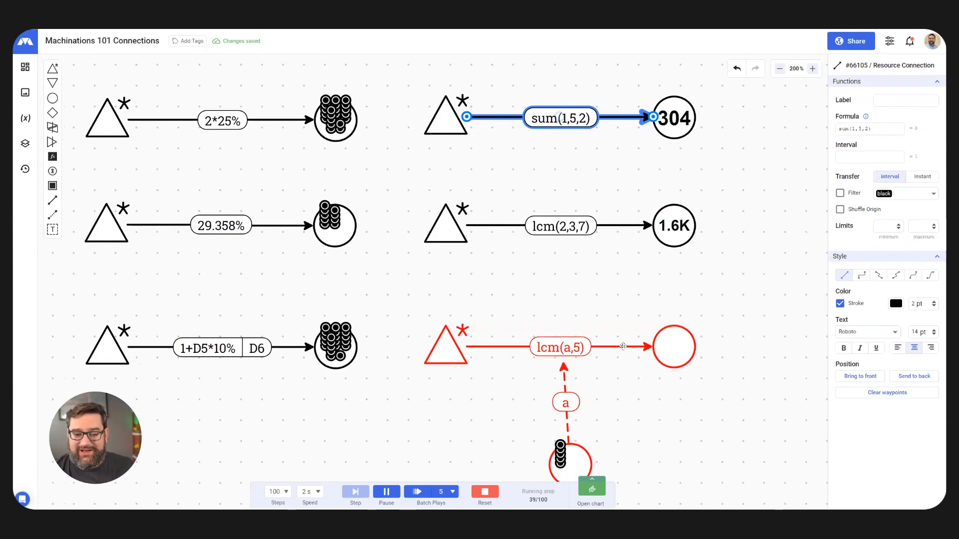
pyautogui.scroll(-1, 610, 333)
pyautogui.scroll(-1, 614, 350)
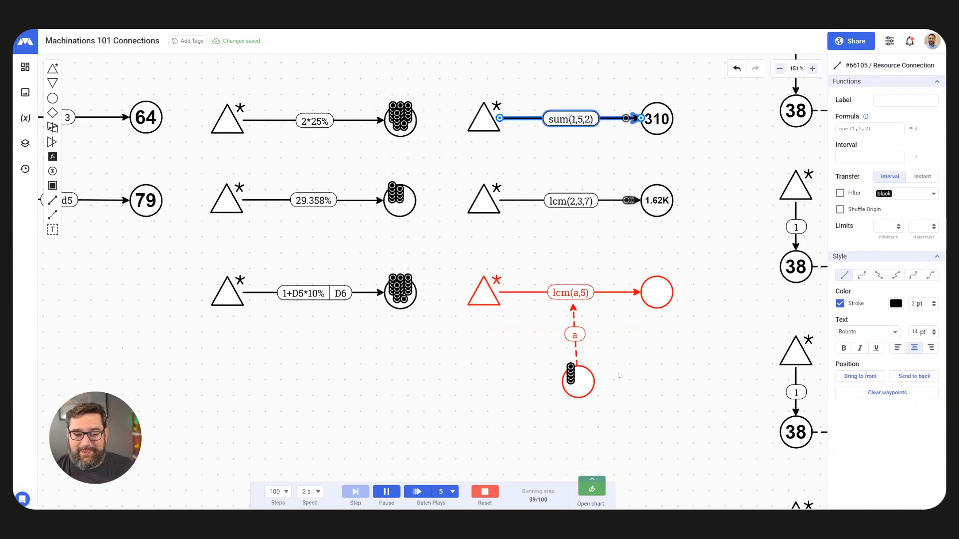
pyautogui.scroll(4, 618, 359)
pyautogui.click(536, 205)
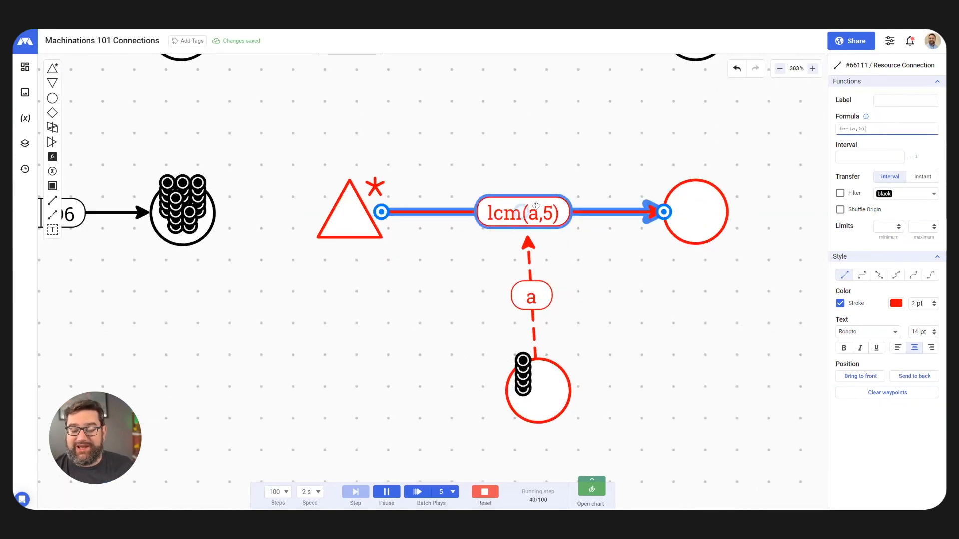
pyautogui.click(534, 331)
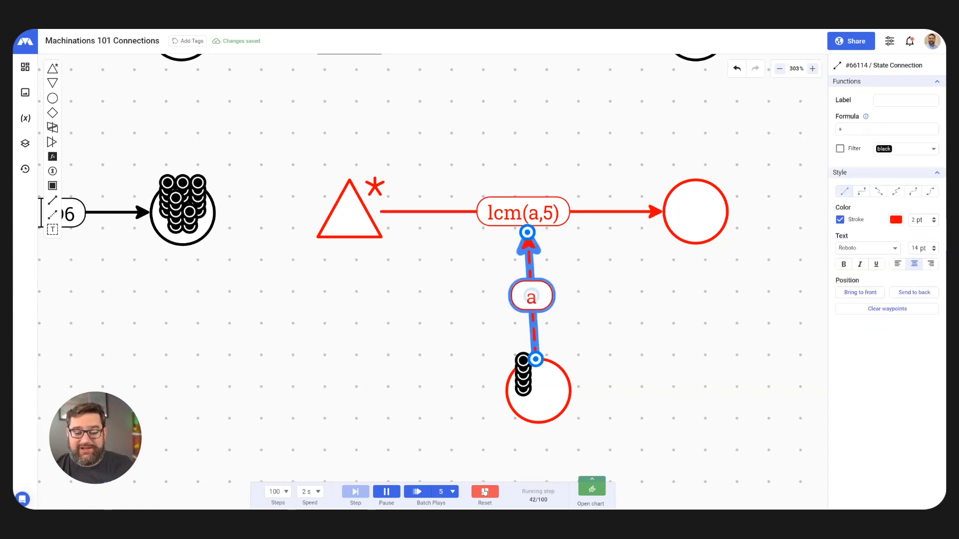
# Reset and replay the simulation, and check the lcm(a,5) connection's formula while it runs.
pyautogui.hotkey('ctrl', 'alt', 'Down')
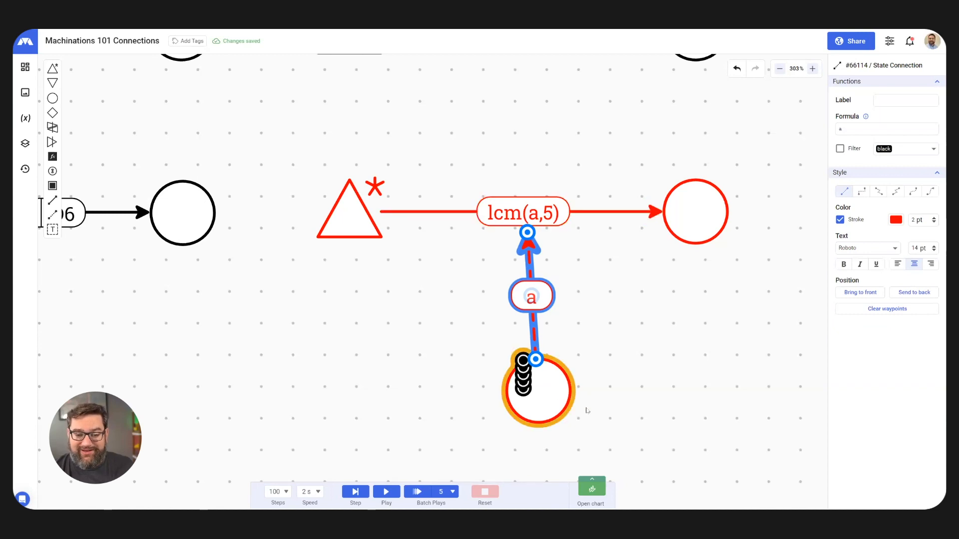
pyautogui.hotkey('ctrl', 'Up')
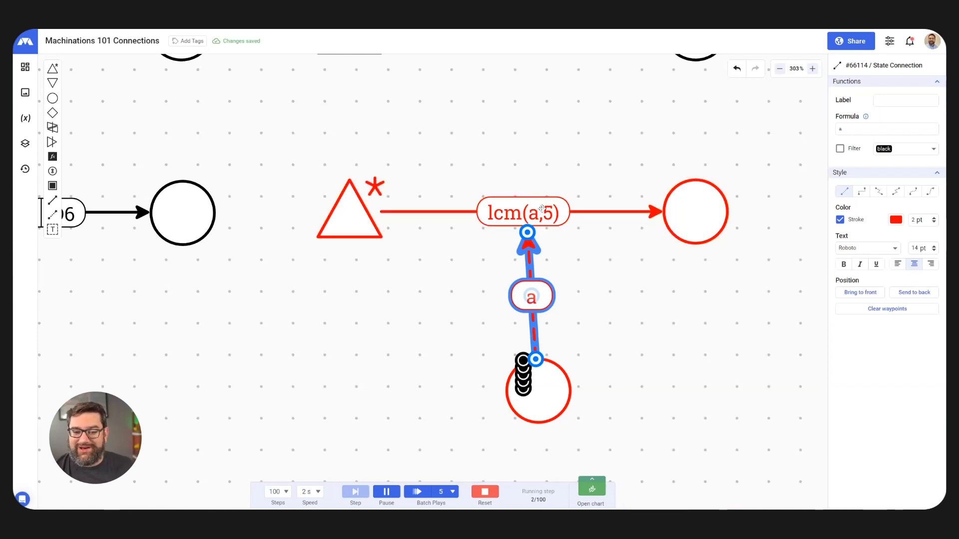
pyautogui.click(571, 206)
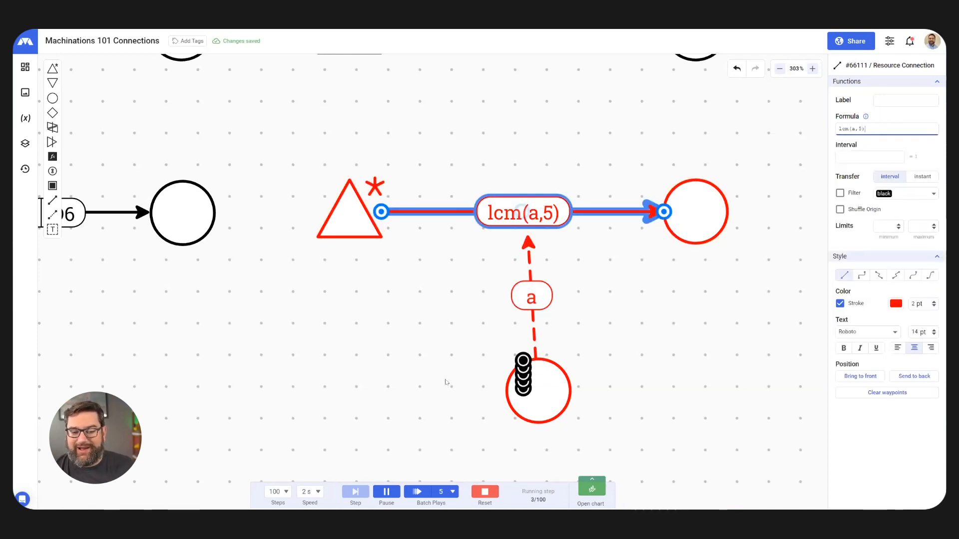
# Survey the whole diagram from the Resource Connections section across to the State Connections section.
pyautogui.scroll(-5, 427, 411)
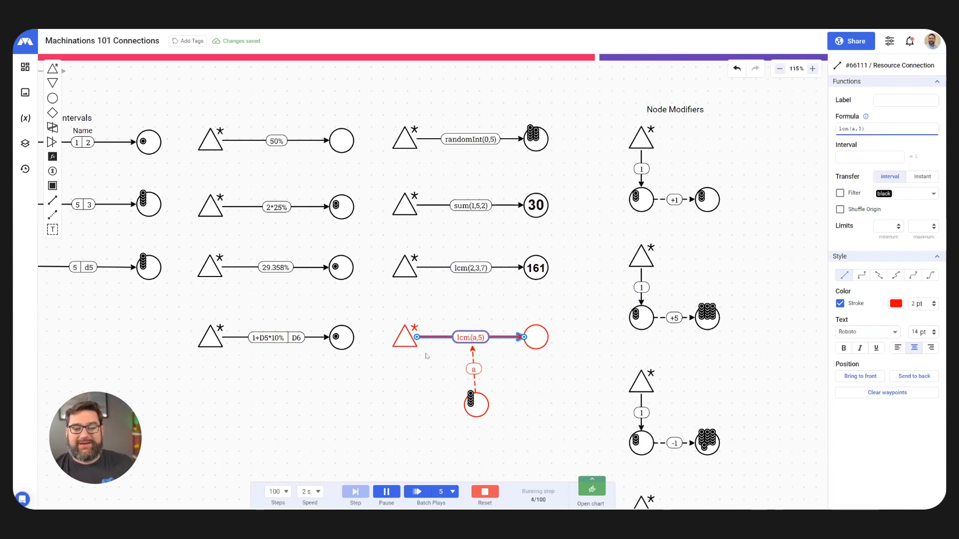
pyautogui.scroll(-3, 427, 356)
pyautogui.scroll(2, 528, 299)
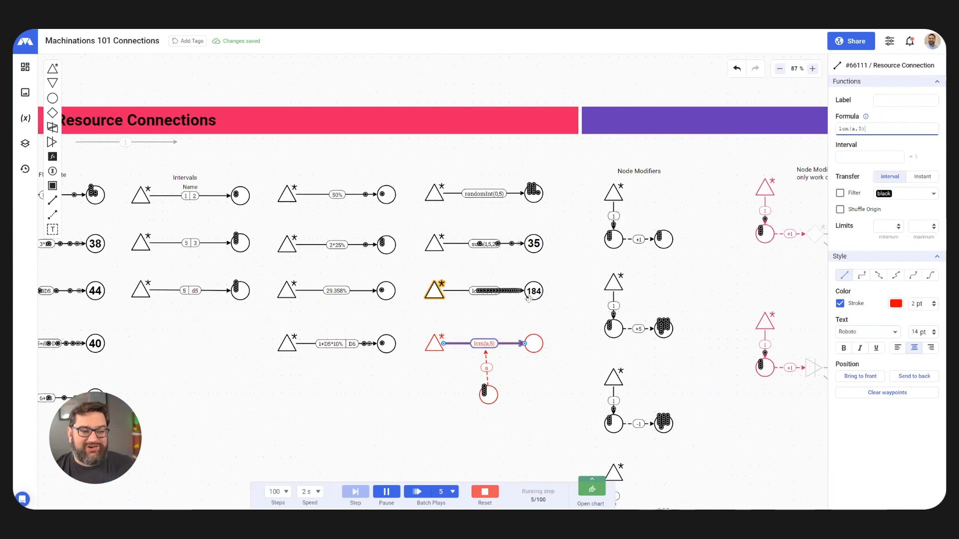
pyautogui.hscroll(3, 528, 300)
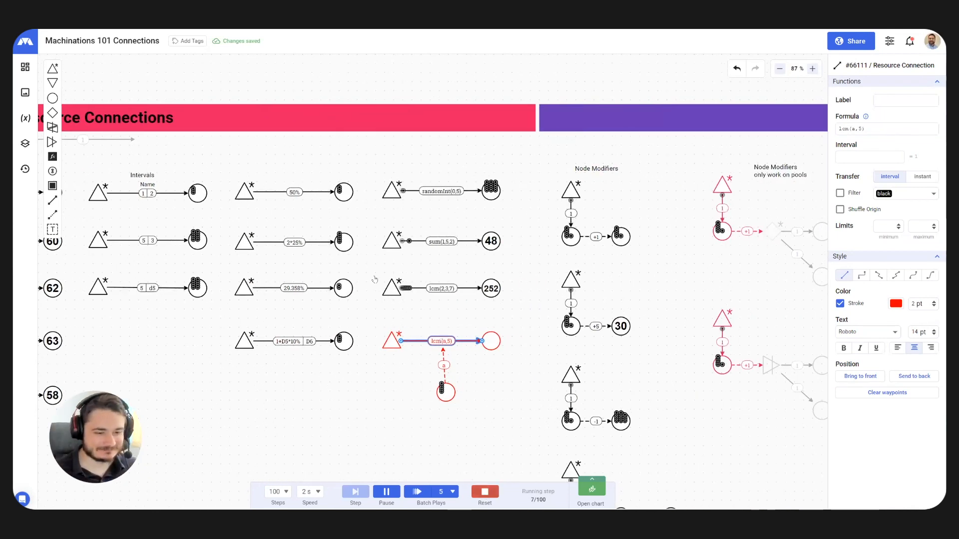
pyautogui.scroll(-7, 506, 339)
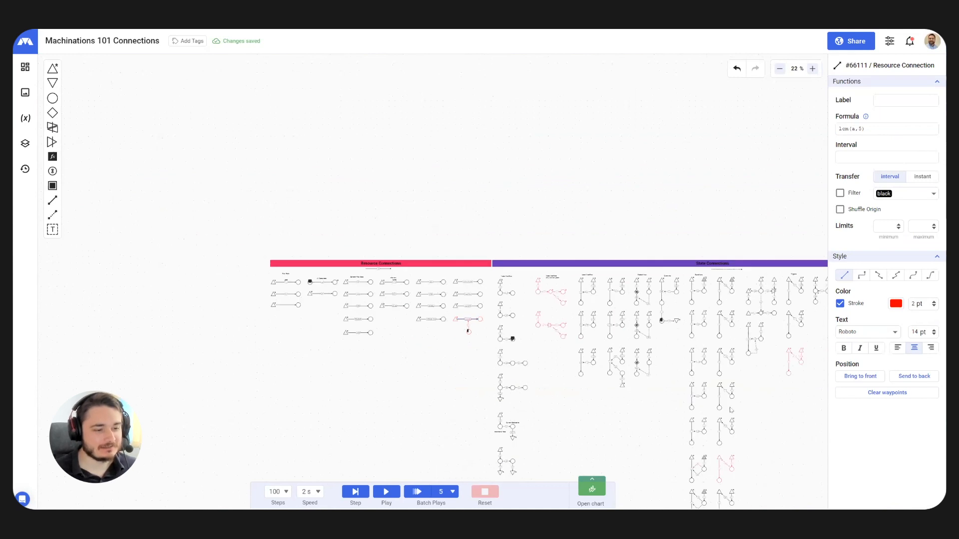
pyautogui.hscroll(3, 515, 334)
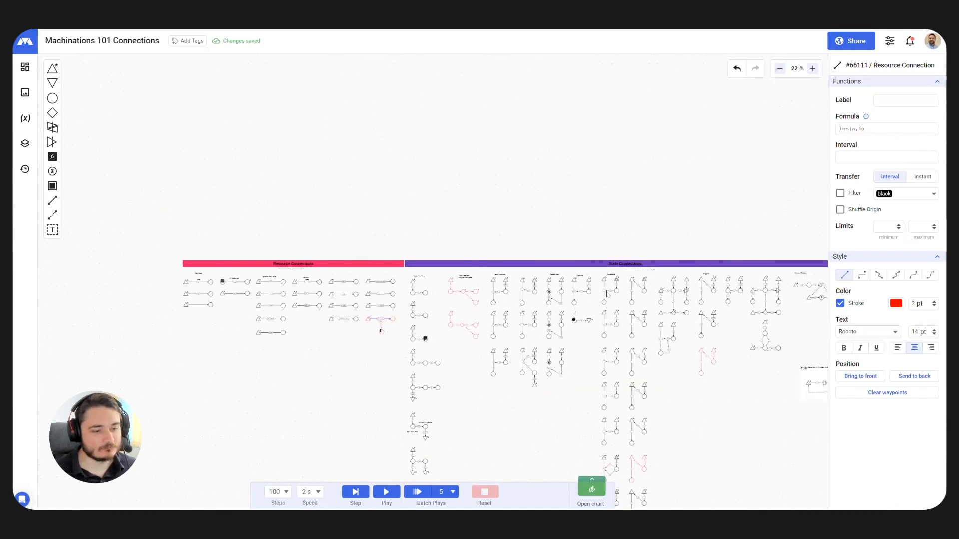
pyautogui.moveTo(613, 252); pyautogui.dragTo(614, 119)
pyautogui.scroll(-3, 615, 120)
pyautogui.scroll(4, 646, 192)
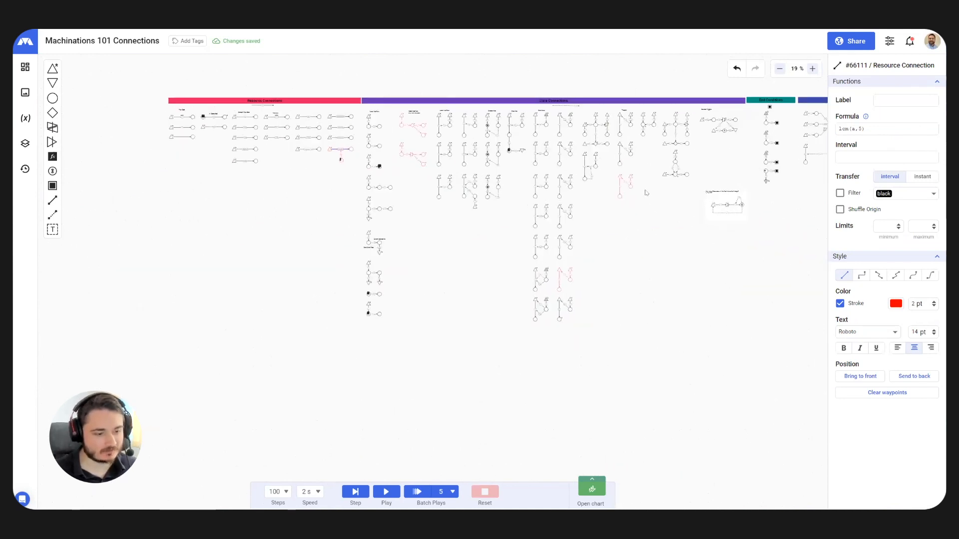
pyautogui.scroll(1, 646, 193)
pyautogui.moveTo(617, 230); pyautogui.dragTo(598, 264)
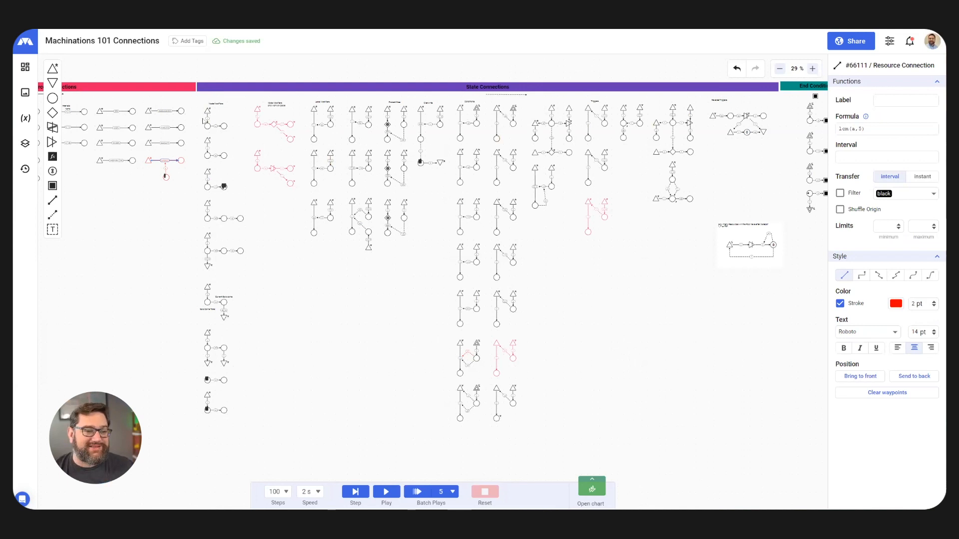
# Play the simulation at the Node Modifiers group and inspect the properties of its +1 state connection.
pyautogui.scroll(10, 203, 122)
pyautogui.scroll(3, 535, 328)
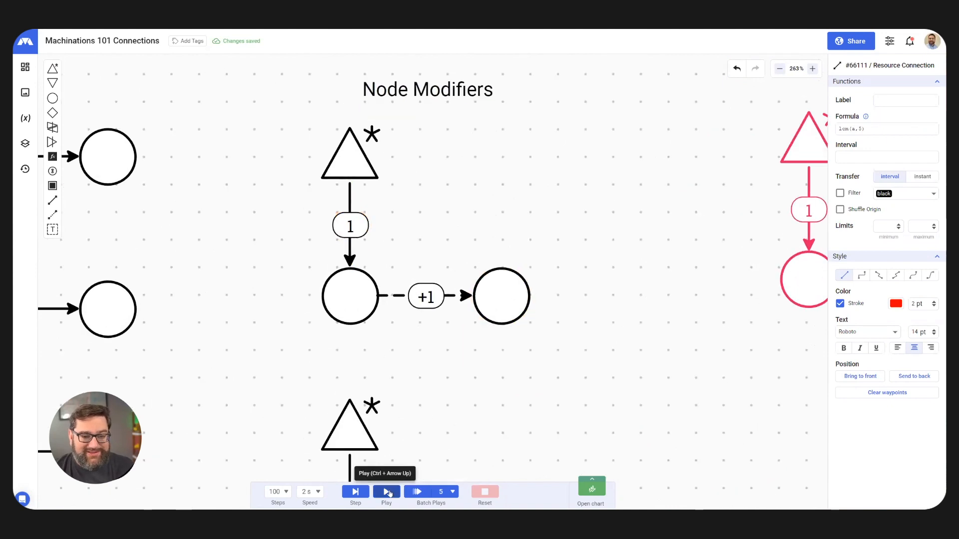
pyautogui.click(386, 492)
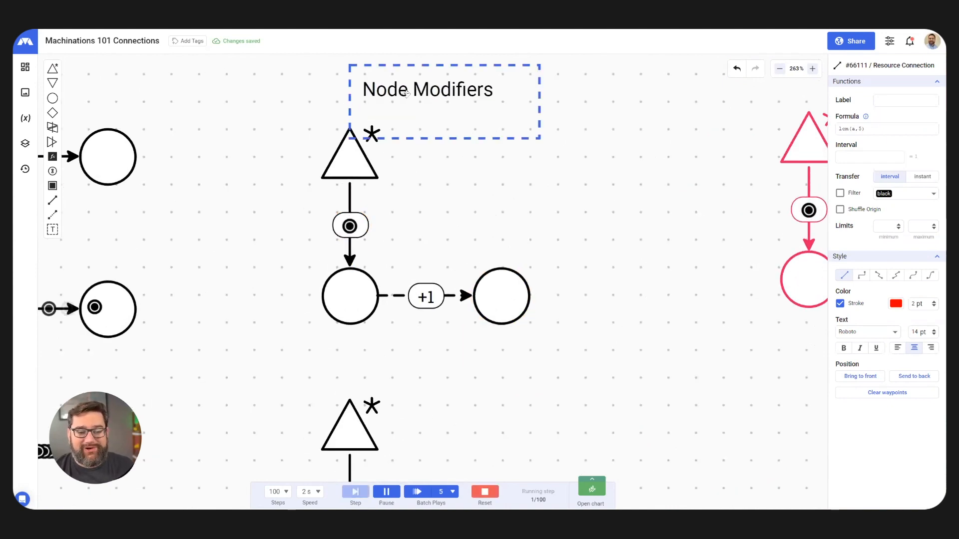
pyautogui.click(425, 285)
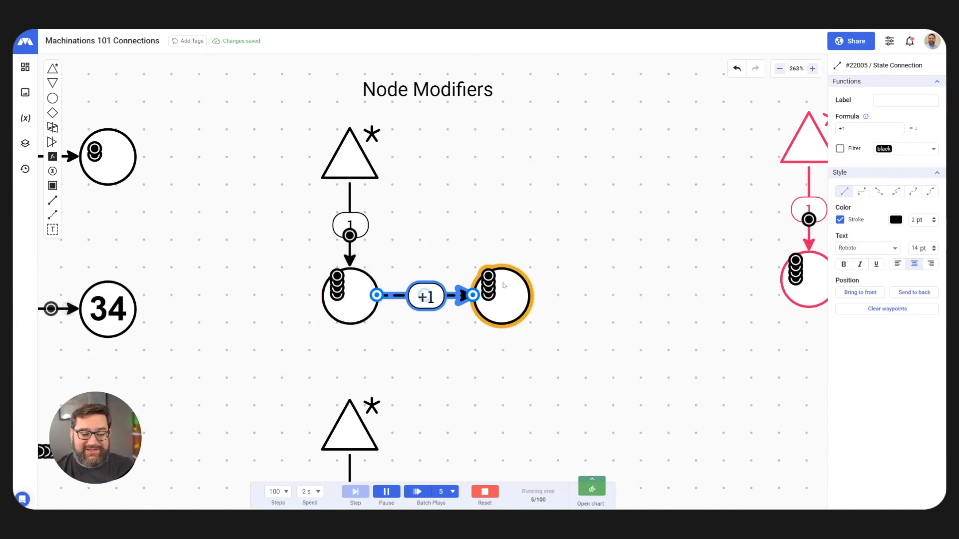
# Examine the +5 and -1 node modifiers and the chained +5 and +2 modifiers in the running simulation.
pyautogui.scroll(-5, 504, 284)
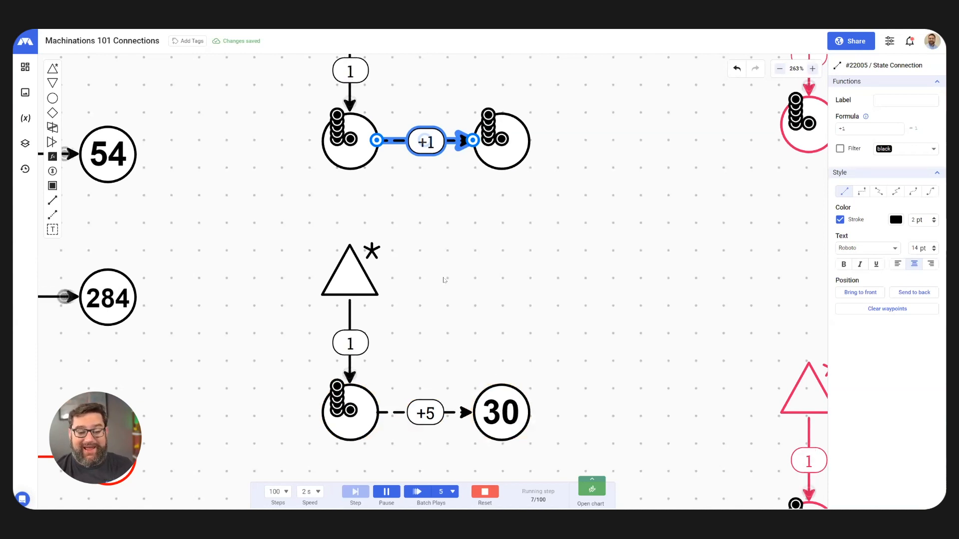
pyautogui.scroll(-3, 443, 278)
pyautogui.scroll(-5, 442, 314)
pyautogui.scroll(7, 442, 438)
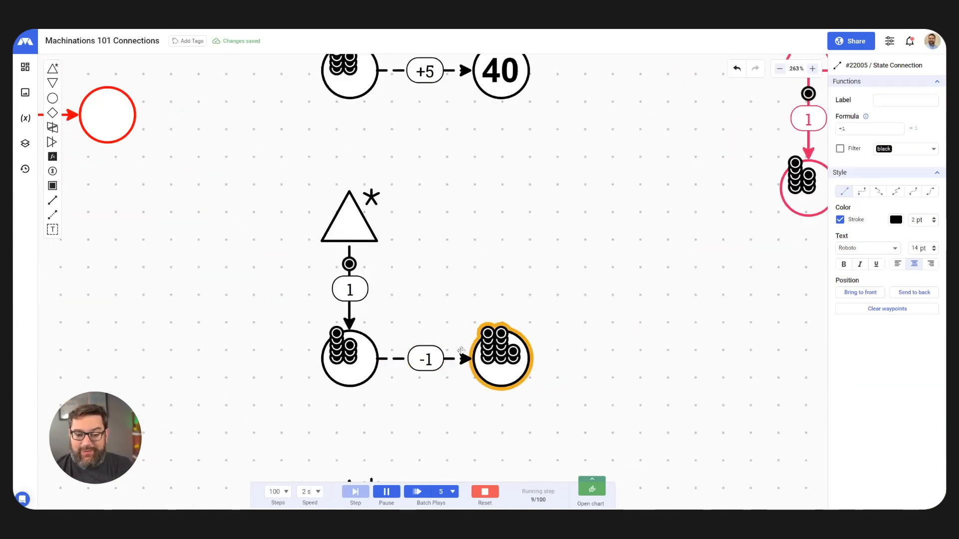
pyautogui.scroll(-5, 424, 368)
pyautogui.scroll(3, 439, 459)
pyautogui.scroll(4, 440, 459)
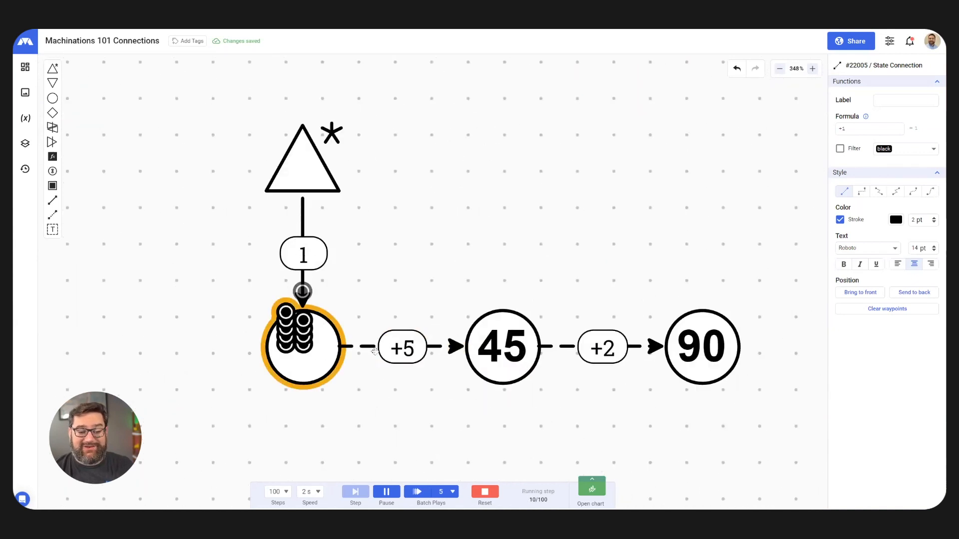
# Examine the chained +5 and +2 modifiers whose first pool gains 2 and drains 6 at an interval of 3.
pyautogui.scroll(-5, 488, 358)
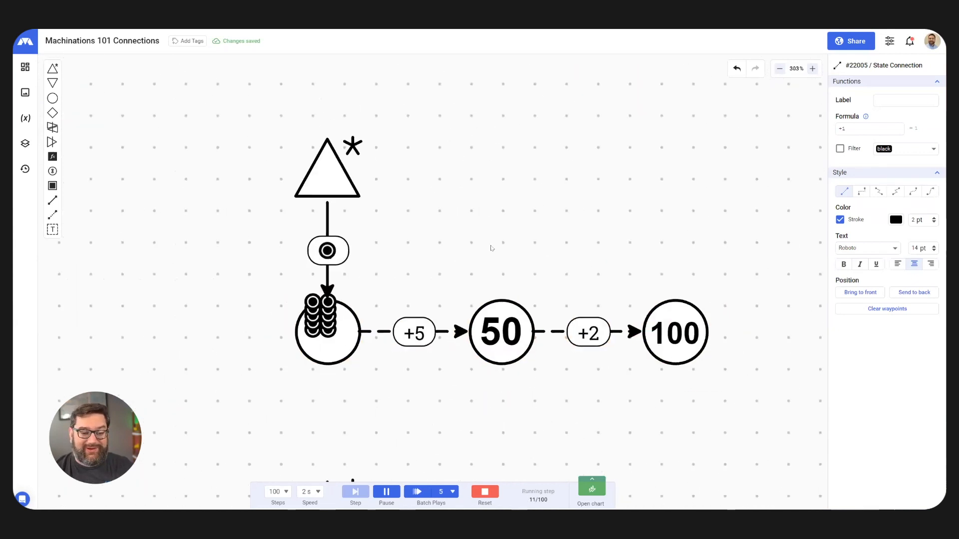
pyautogui.scroll(4, 484, 459)
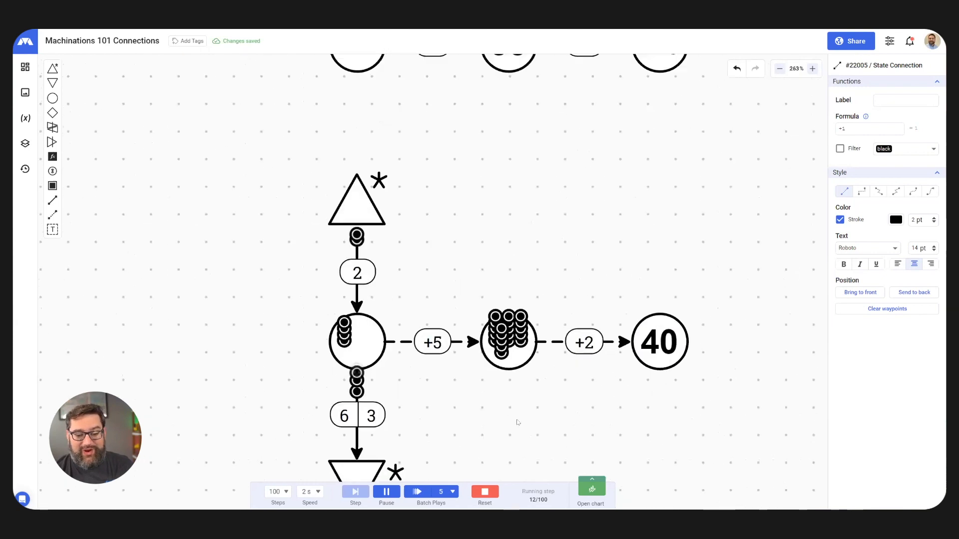
pyautogui.scroll(-2, 522, 350)
pyautogui.scroll(1, 522, 369)
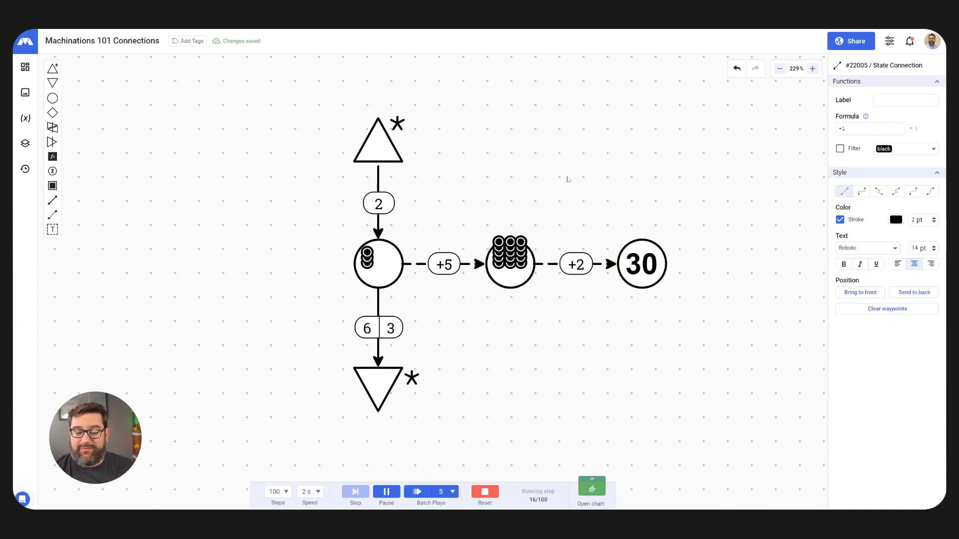
# Examine the gold coins example in the running simulation, comparing the Gold Coins Total and Current Gold coins pools.
pyautogui.scroll(-10, 555, 176)
pyautogui.scroll(10, 528, 422)
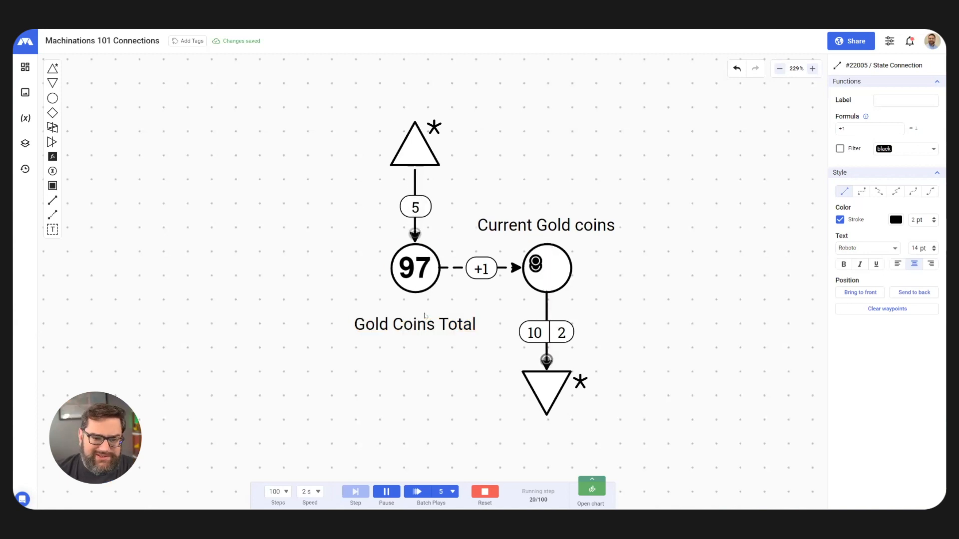
pyautogui.click(418, 326)
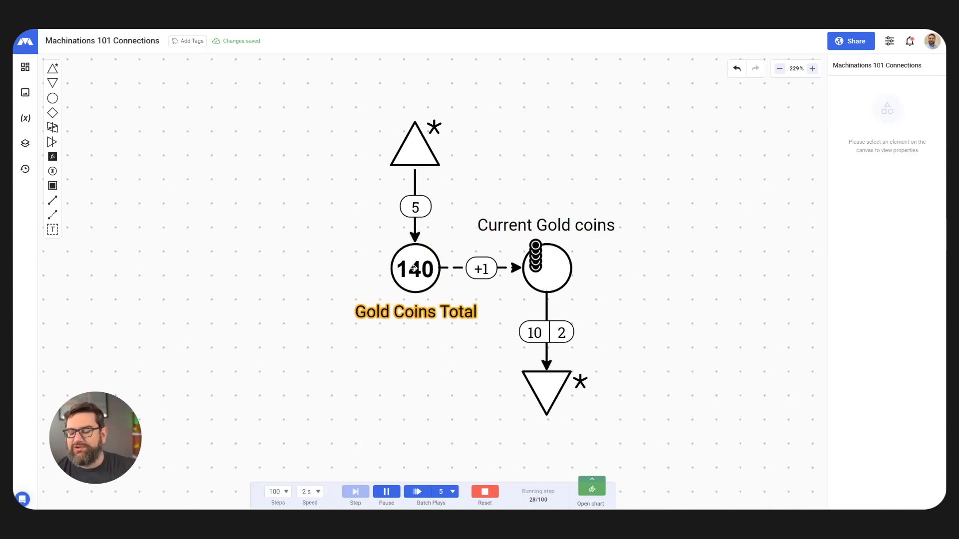
# Restart the simulation at the +5 node modifier example whose two pools each drain at a rate of 1.
pyautogui.scroll(-10, 648, 238)
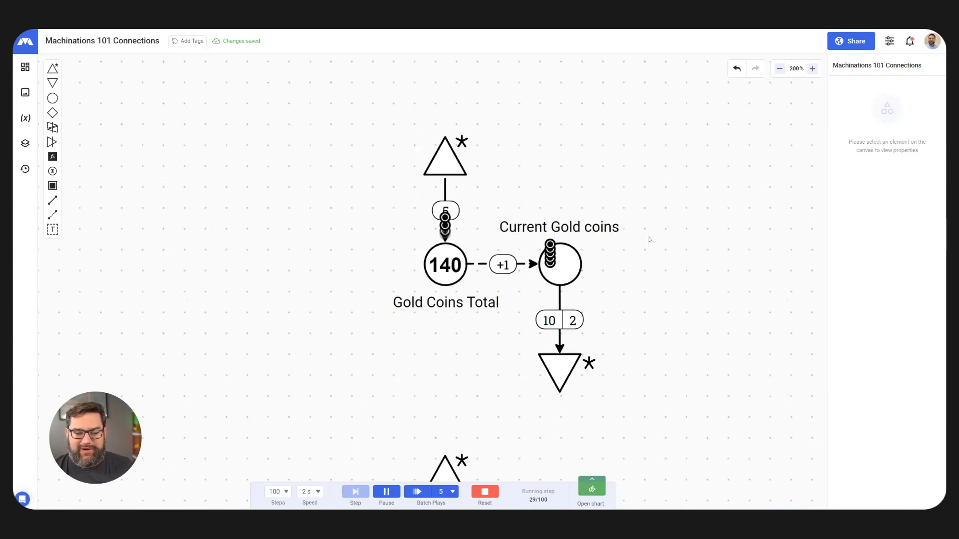
pyautogui.scroll(9, 668, 455)
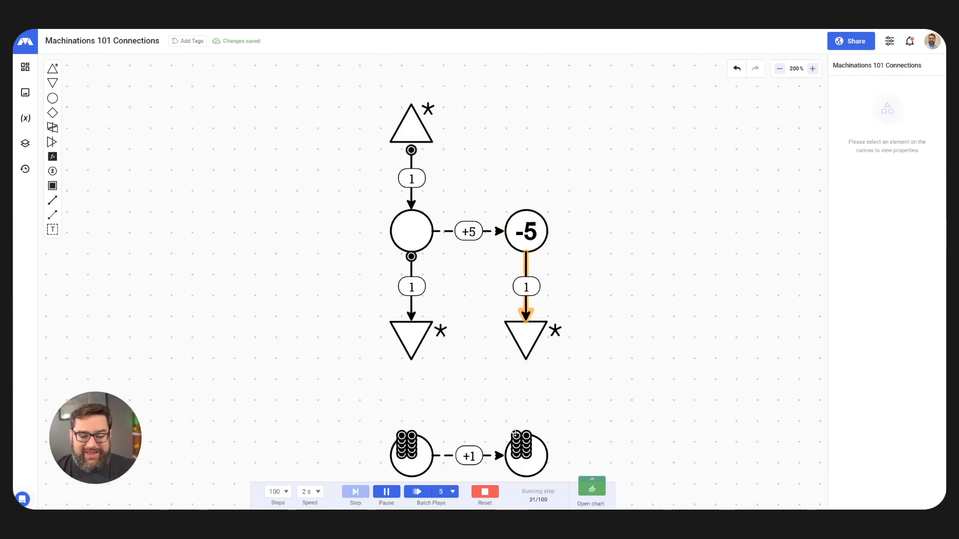
pyautogui.click(386, 493)
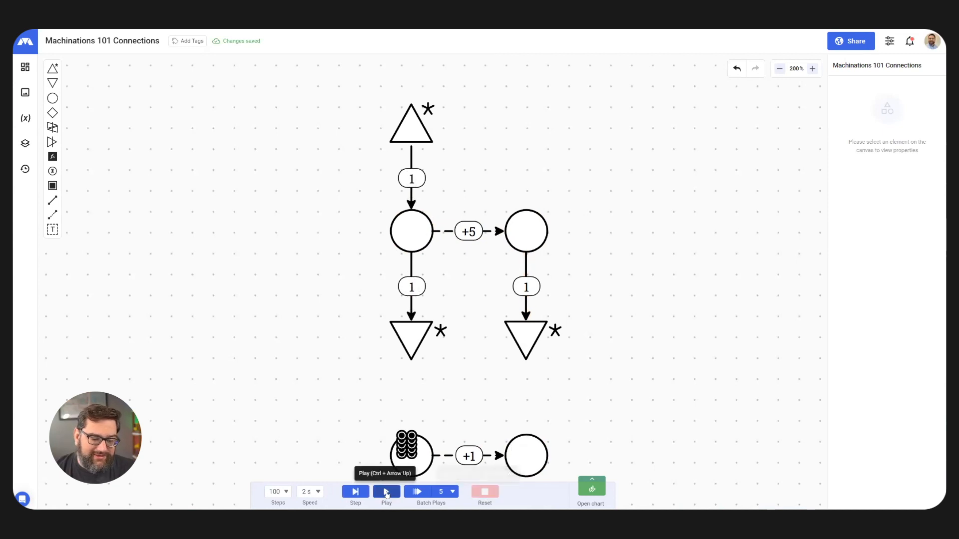
pyautogui.hotkey('ctrl', 'Up')
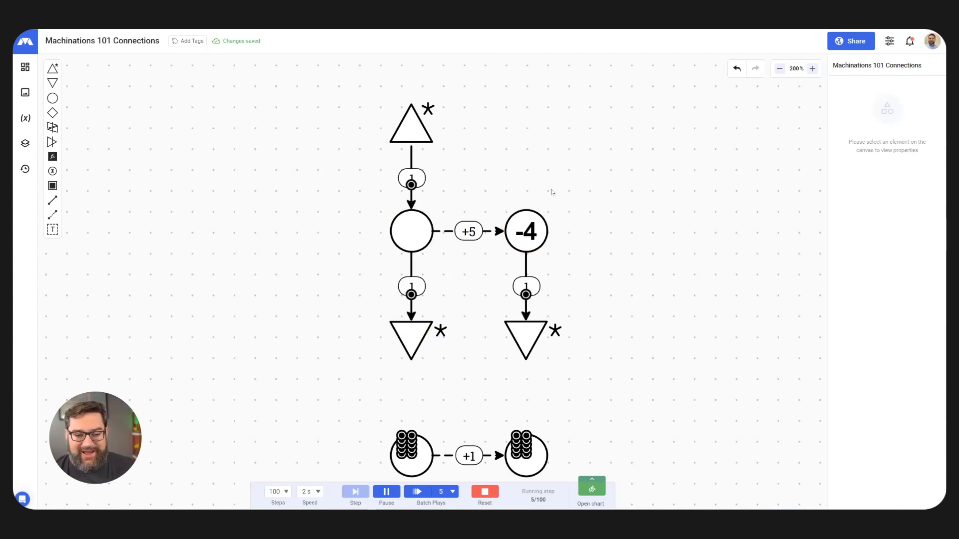
# Reset the simulation and advance it by a single step at the +1 node modifier between two pools without a source.
pyautogui.scroll(-3, 520, 235)
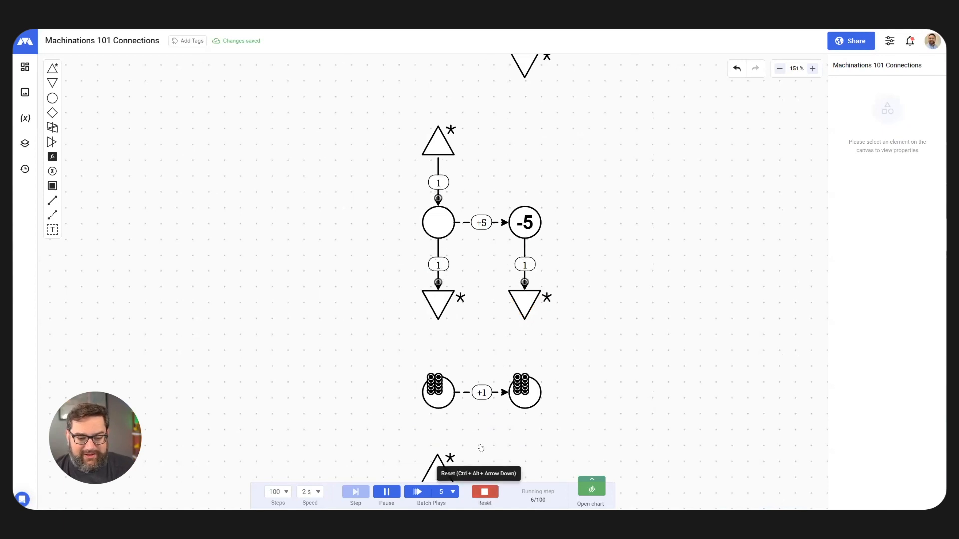
pyautogui.scroll(10, 481, 448)
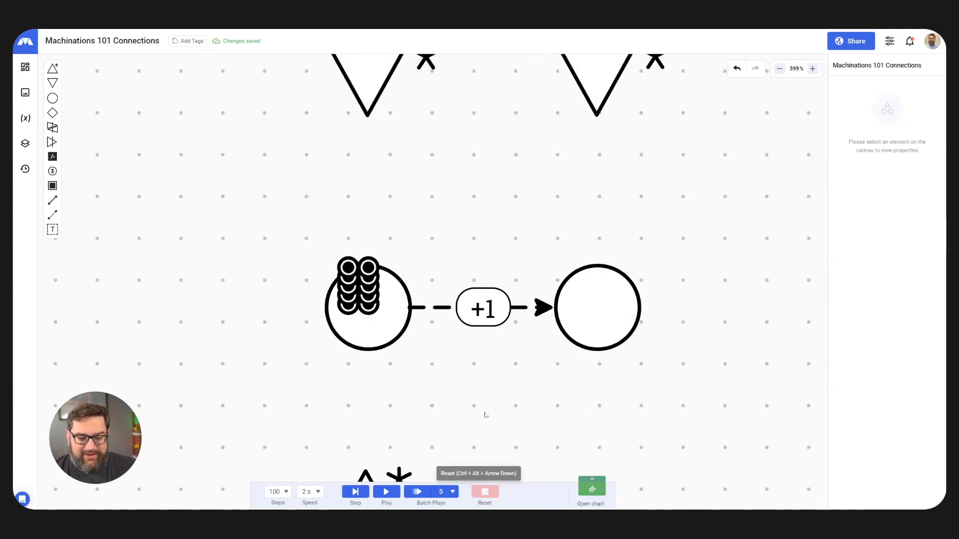
pyautogui.click(360, 491)
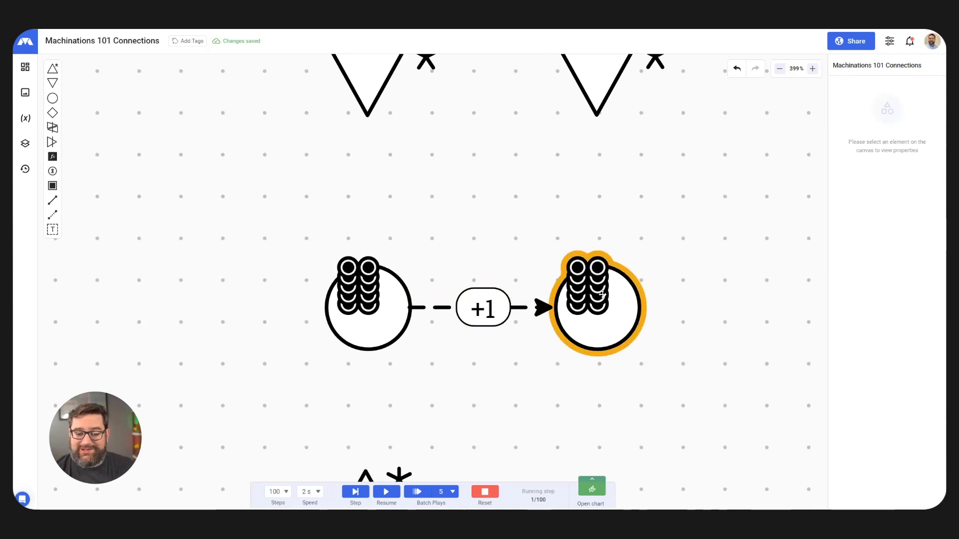
# Resume the simulation at the +1 node modifier example whose prefilled first pool is fed by a source at a rate of 1.
pyautogui.scroll(-5, 683, 249)
pyautogui.scroll(4, 689, 428)
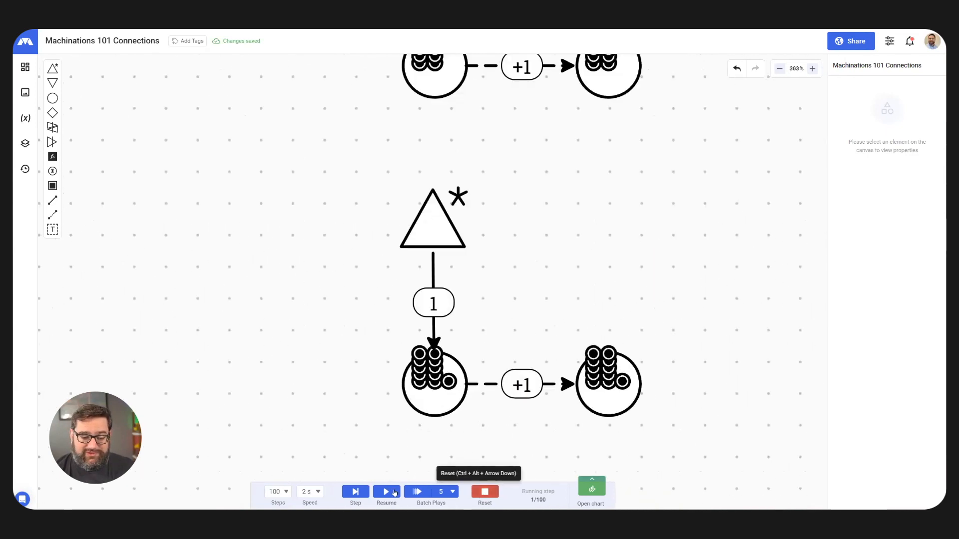
pyautogui.click(386, 493)
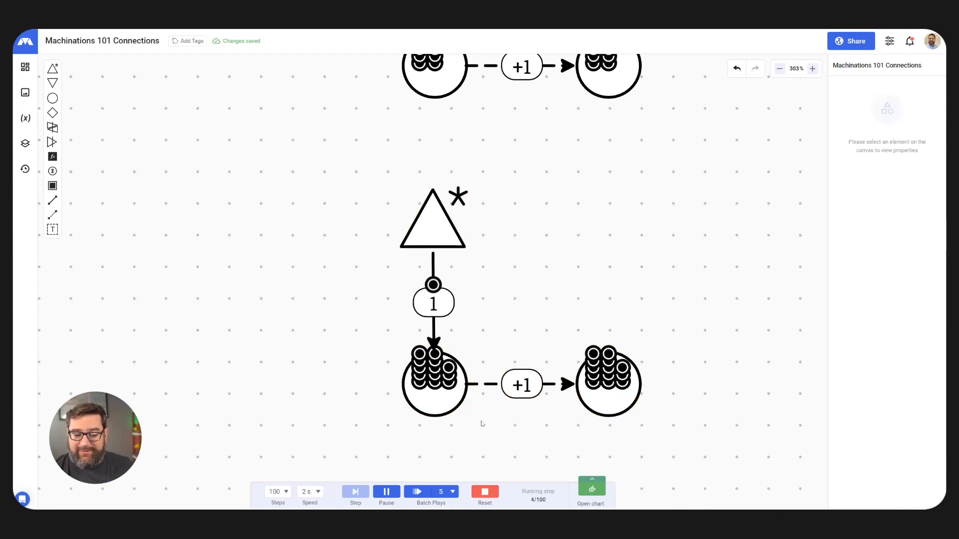
# Examine the "Node Modifiers only work on pools" examples, where +1 state connections point at a gate and a converter.
pyautogui.scroll(-5, 514, 441)
pyautogui.scroll(-4, 514, 441)
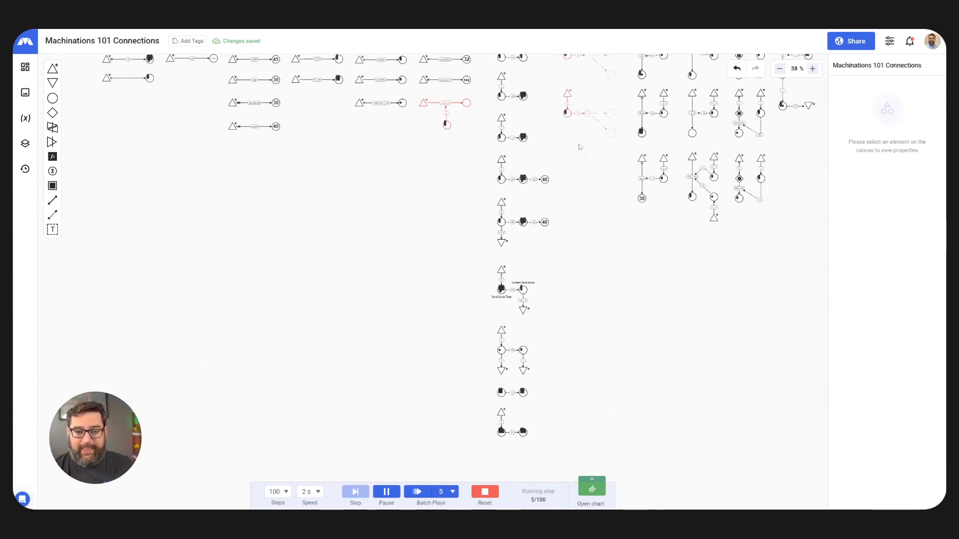
pyautogui.moveTo(589, 245); pyautogui.dragTo(545, 370)
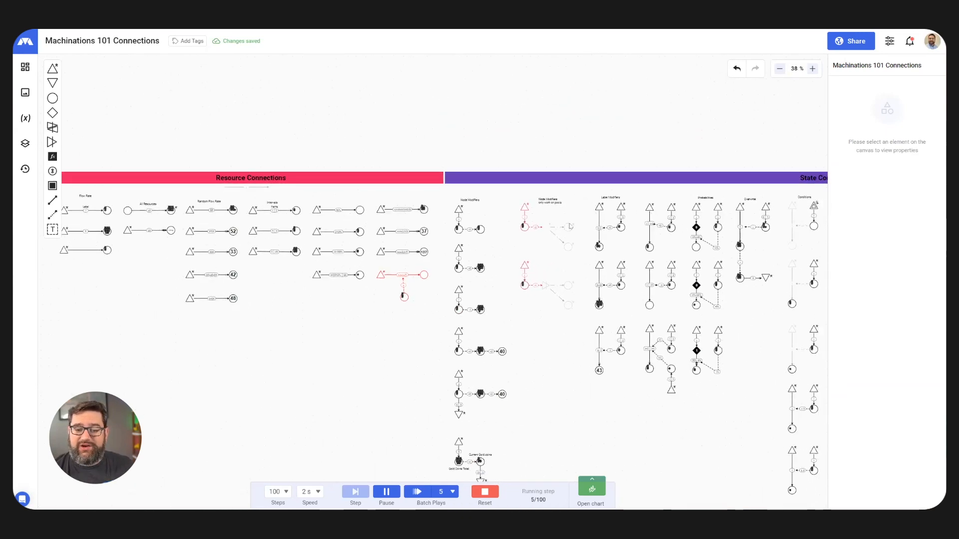
pyautogui.scroll(7, 555, 226)
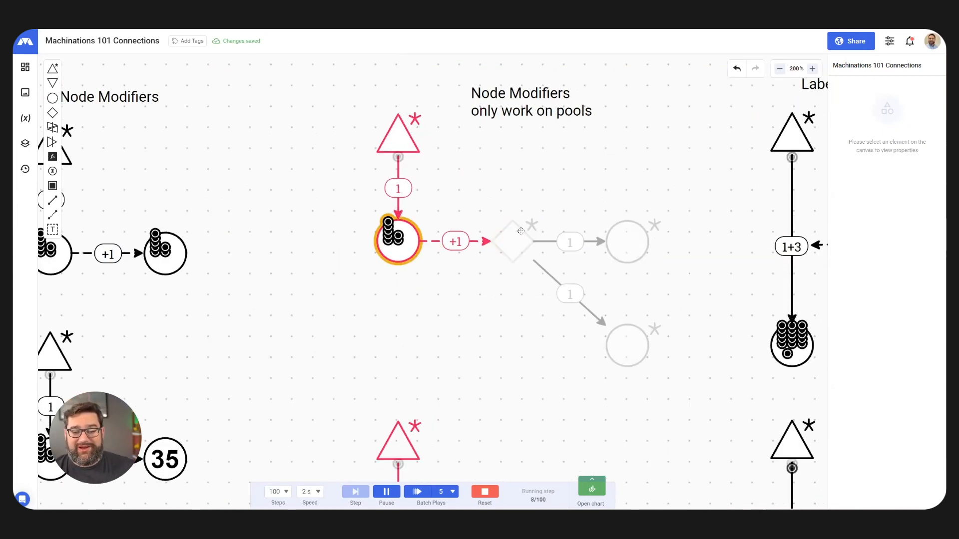
pyautogui.scroll(-1, 527, 220)
pyautogui.scroll(-5, 528, 221)
pyautogui.scroll(4, 511, 346)
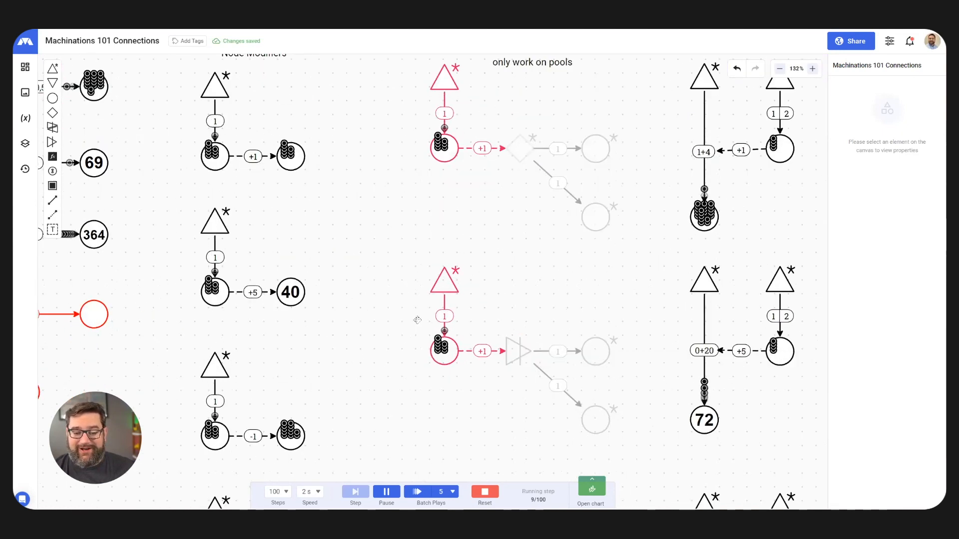
pyautogui.scroll(-1, 419, 320)
pyautogui.scroll(-1, 419, 320)
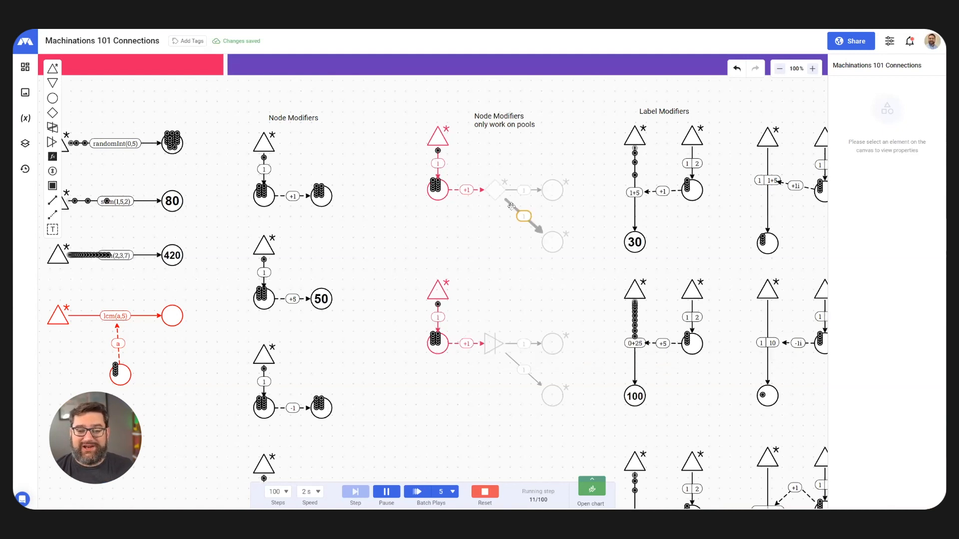
pyautogui.scroll(-2, 475, 344)
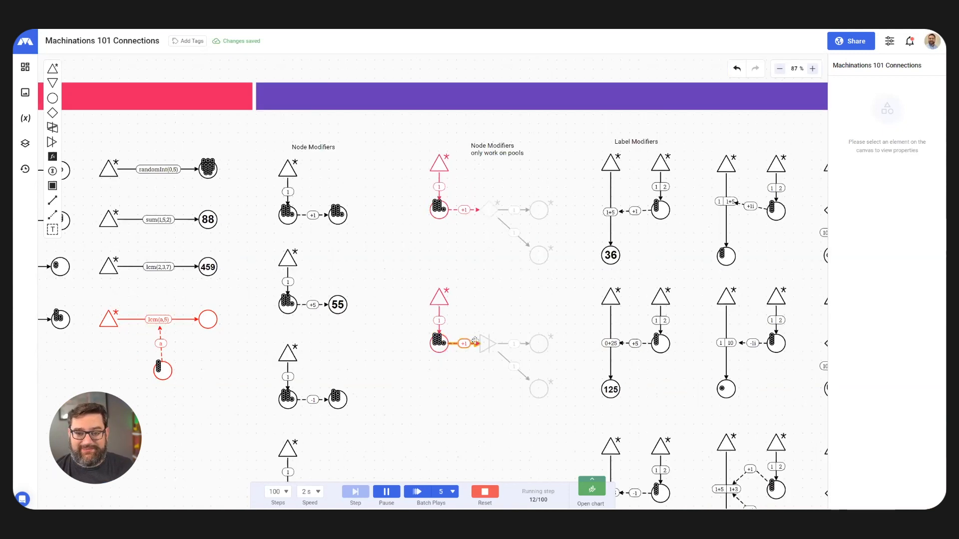
pyautogui.scroll(-2, 639, 262)
# Reset the simulation and inspect the resource connection and its +1 state connection in the first Label Modifiers example.
pyautogui.scroll(6, 619, 259)
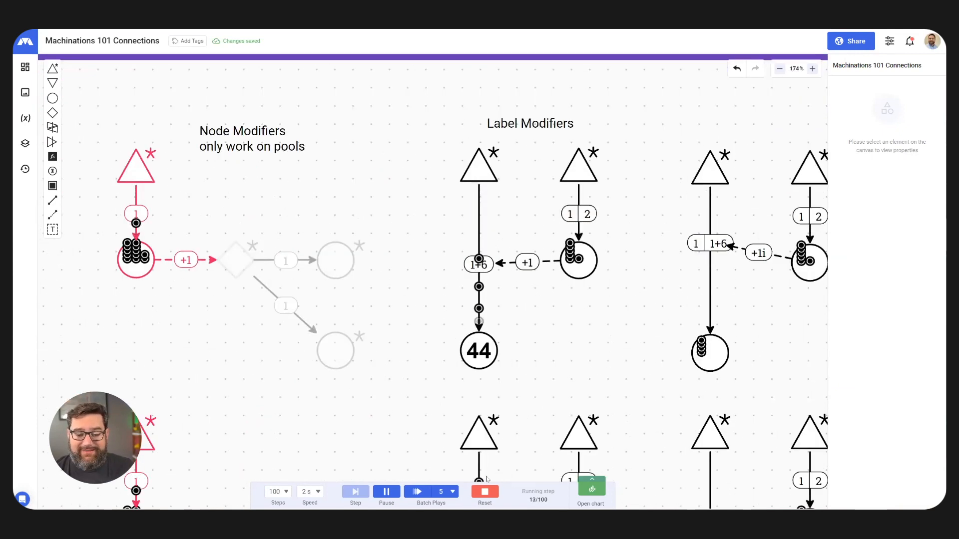
pyautogui.click(479, 224)
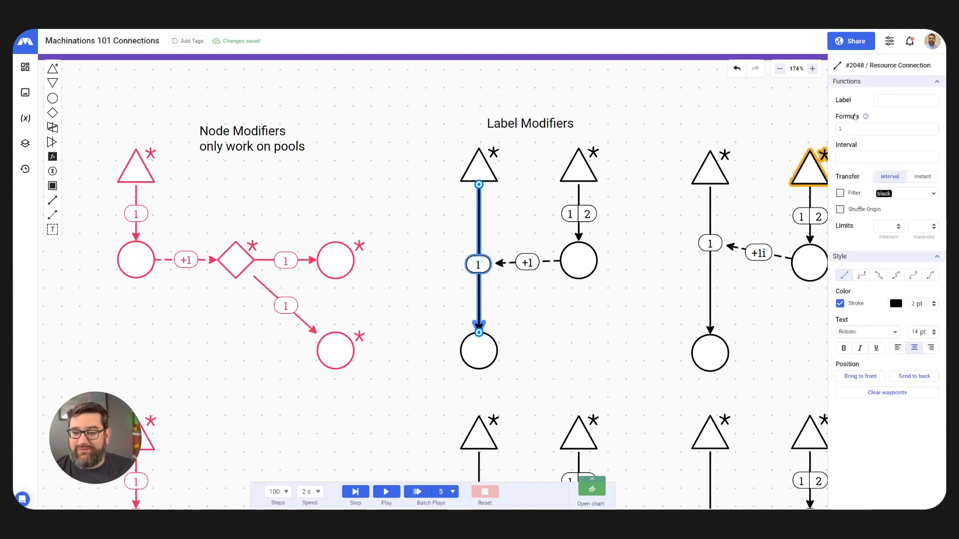
pyautogui.click(563, 339)
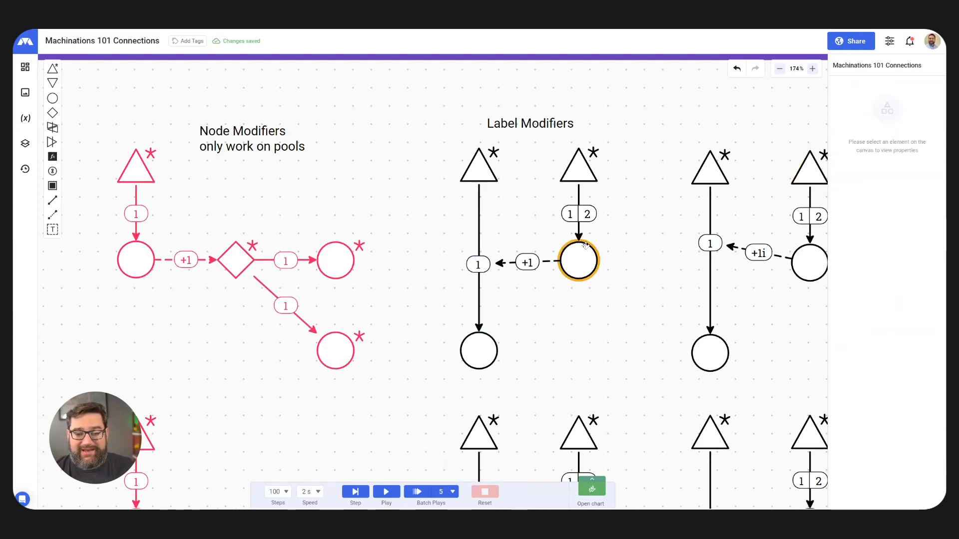
pyautogui.click(548, 260)
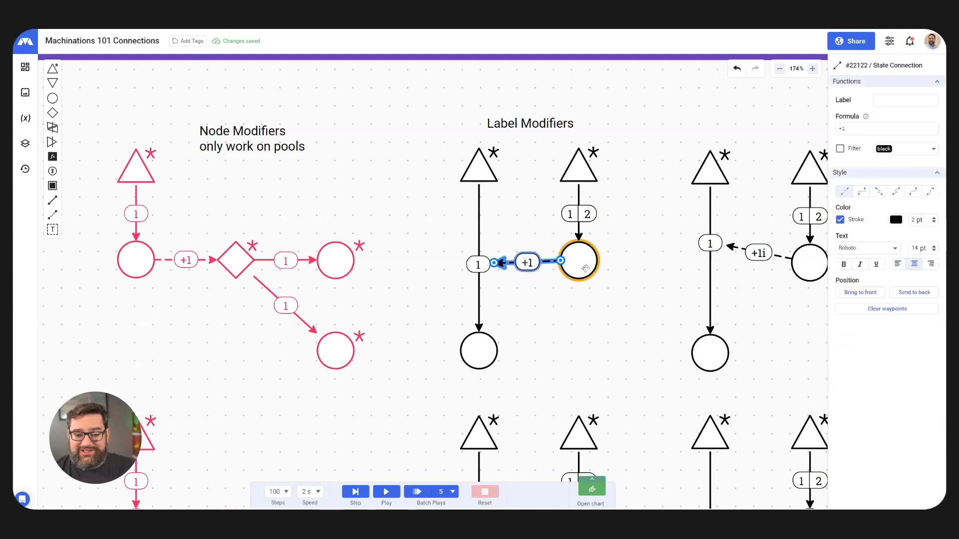
# Slide the formula label along the resource connection in the first Label Modifiers example, keeping the +1 state connection attached to it.
pyautogui.moveTo(479, 265)
pyautogui.mouseDown()
pyautogui.moveTo(482, 224)
pyautogui.moveTo(479, 248)
pyautogui.mouseUp()
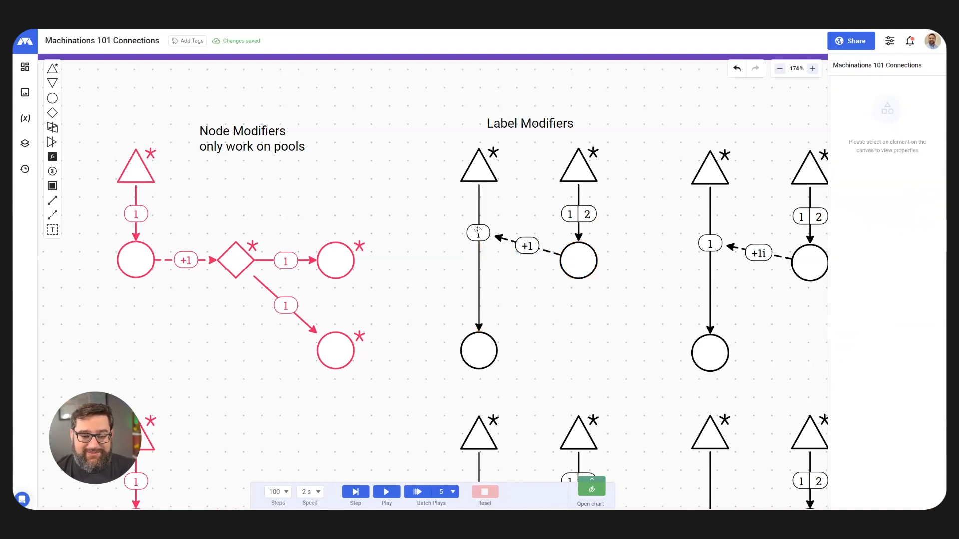
pyautogui.click(481, 256)
pyautogui.click(500, 263)
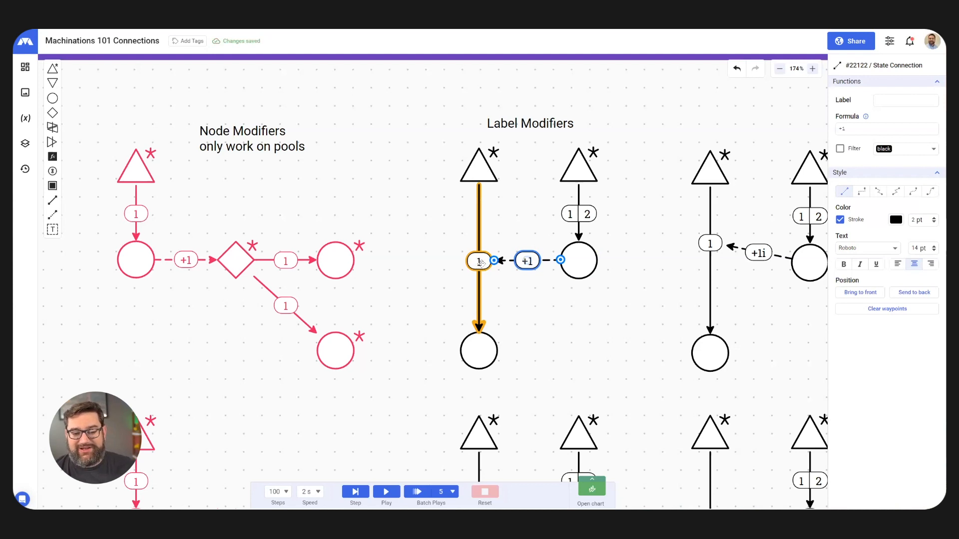
pyautogui.moveTo(478, 261); pyautogui.dragTo(478, 239)
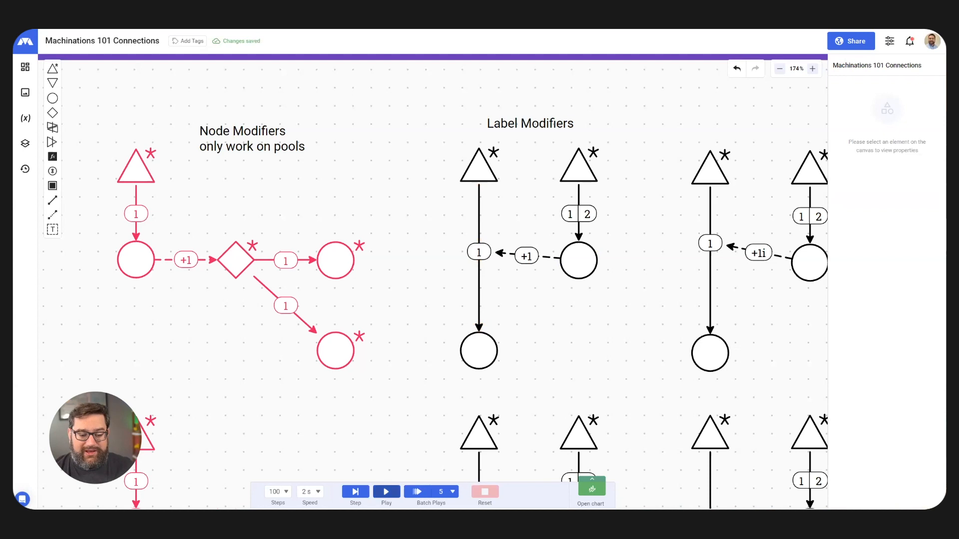
# Run the simulation and examine the +1, +5 and -1 label modifiers acting on the resource flow rates.
pyautogui.hotkey('ctrl', 'Up')
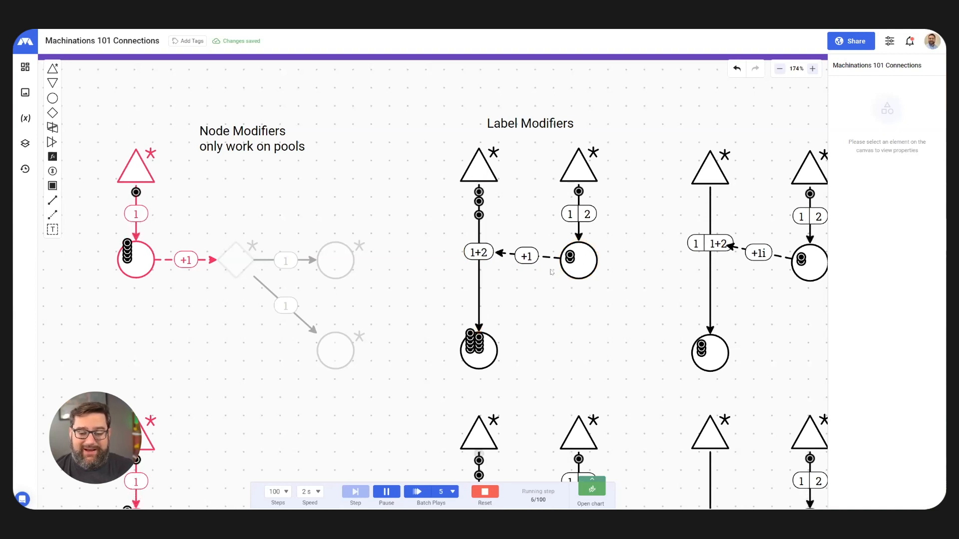
pyautogui.scroll(-4, 543, 281)
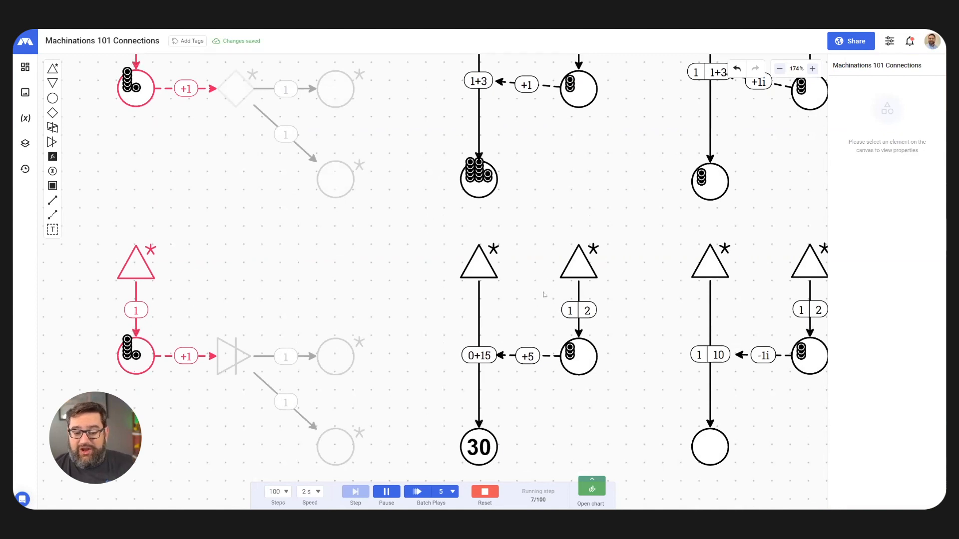
pyautogui.scroll(-4, 537, 318)
pyautogui.scroll(5, 535, 381)
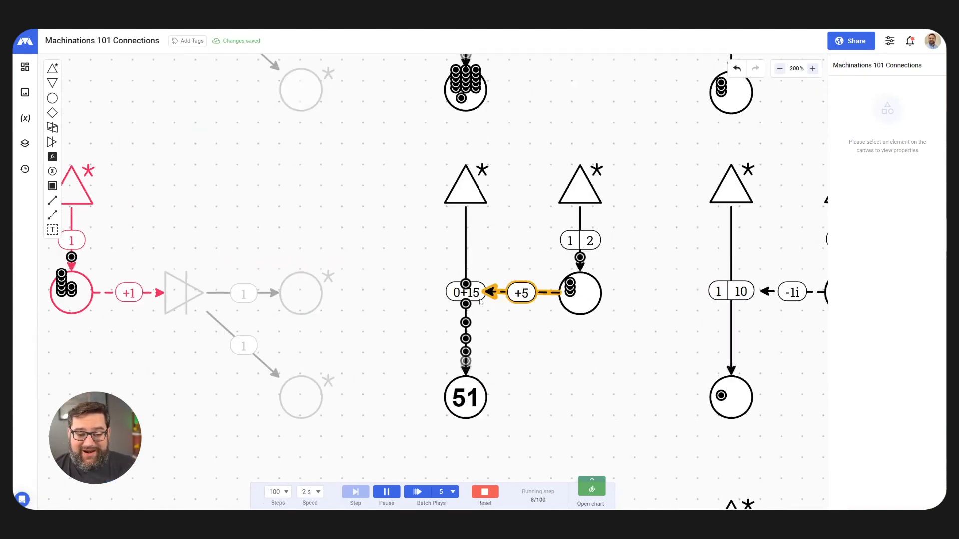
pyautogui.scroll(-6, 581, 290)
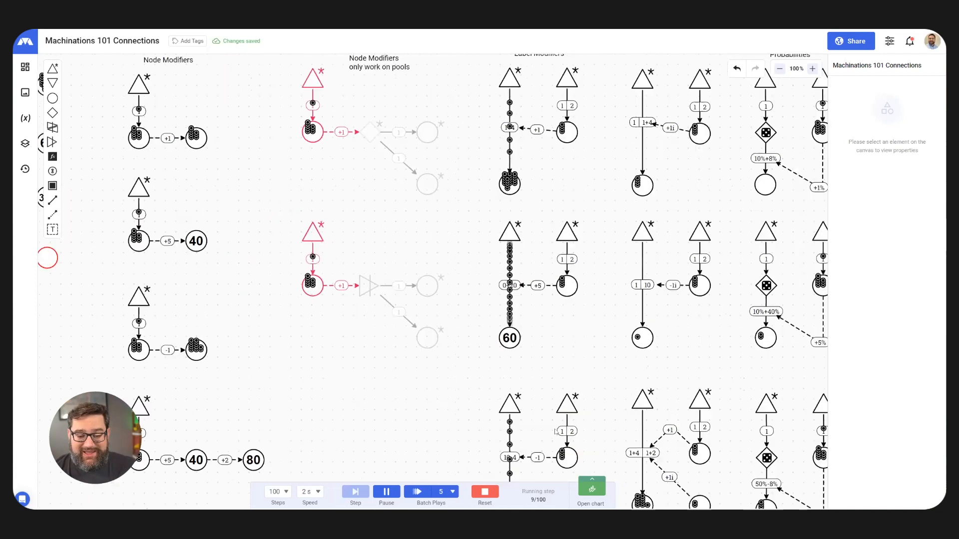
pyautogui.scroll(5, 549, 469)
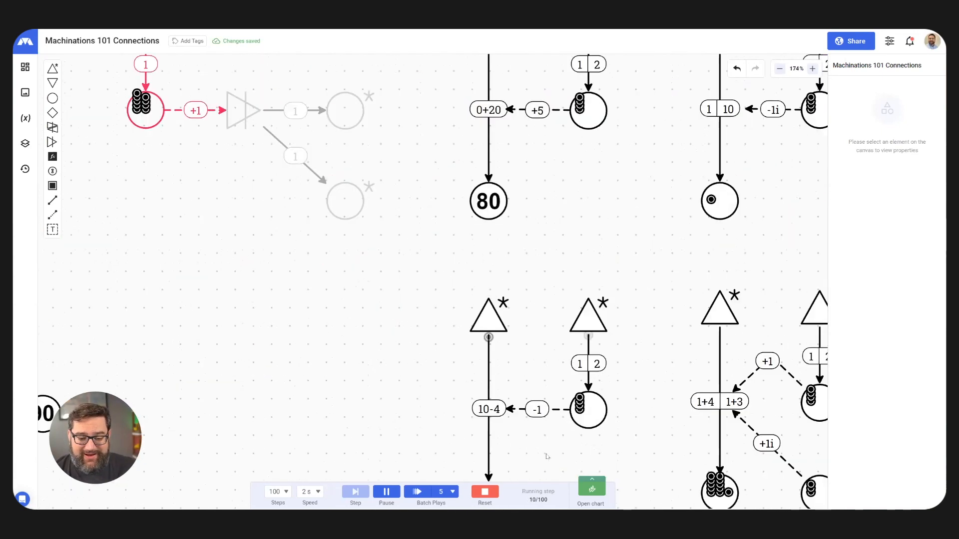
pyautogui.scroll(-3, 554, 133)
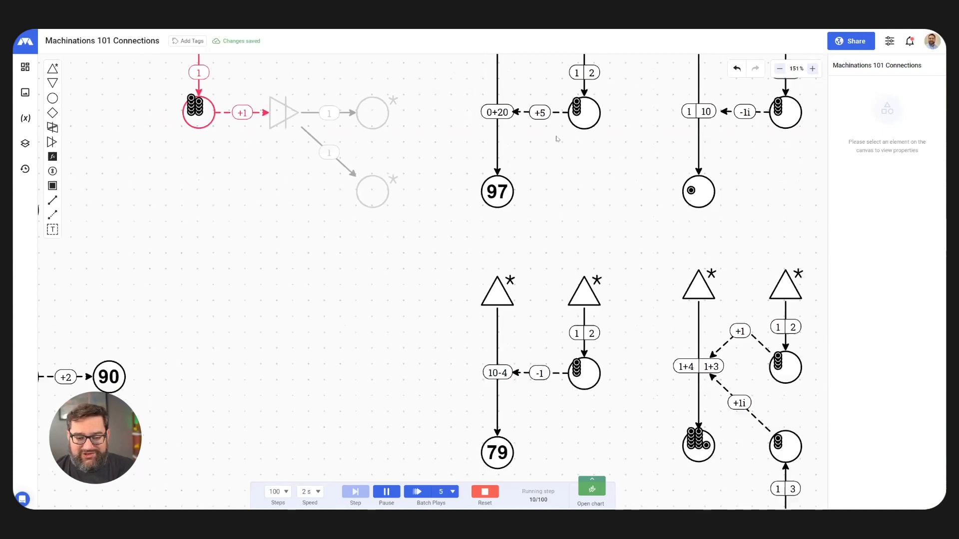
pyautogui.scroll(3, 556, 277)
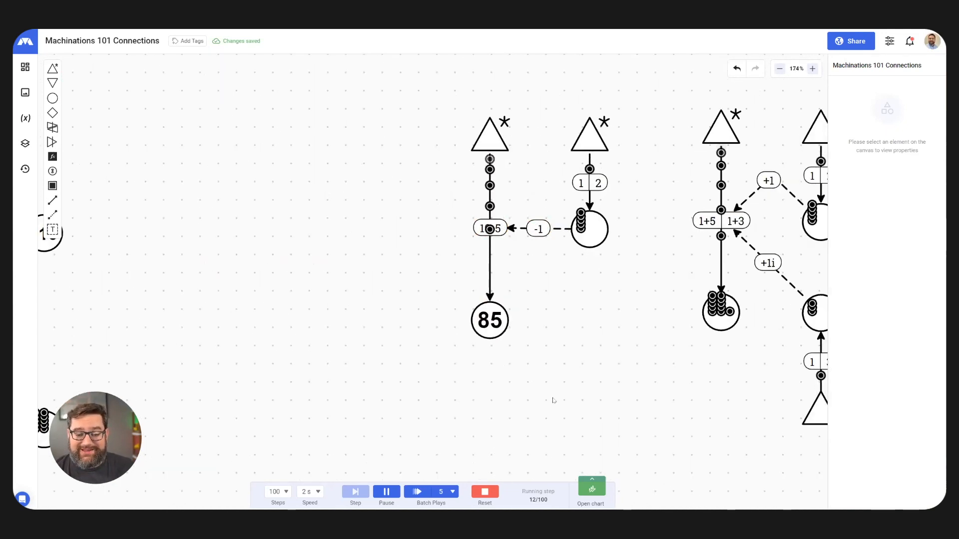
# Inspect the resource connection modified by the +1i interval modifier and restart the simulation from the beginning.
pyautogui.scroll(-5, 553, 392)
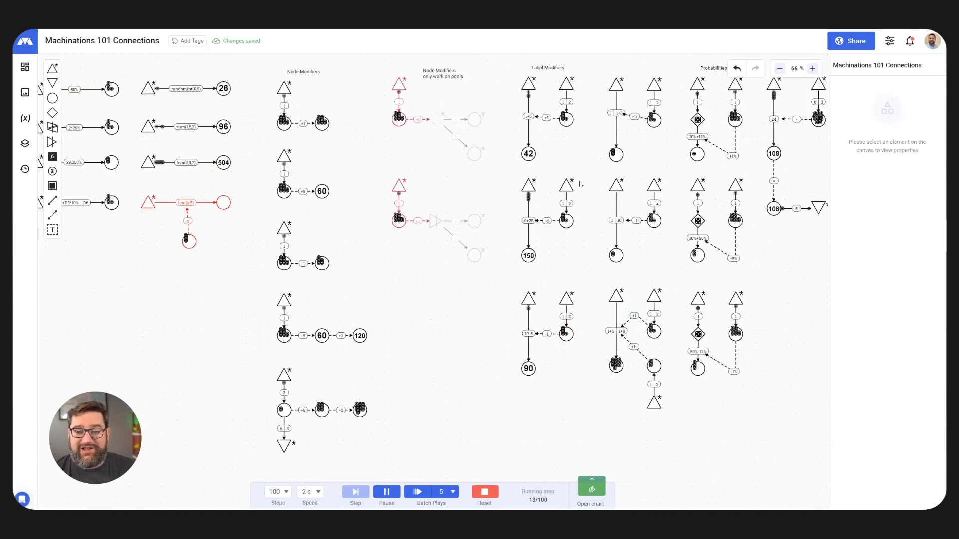
pyautogui.scroll(3, 579, 184)
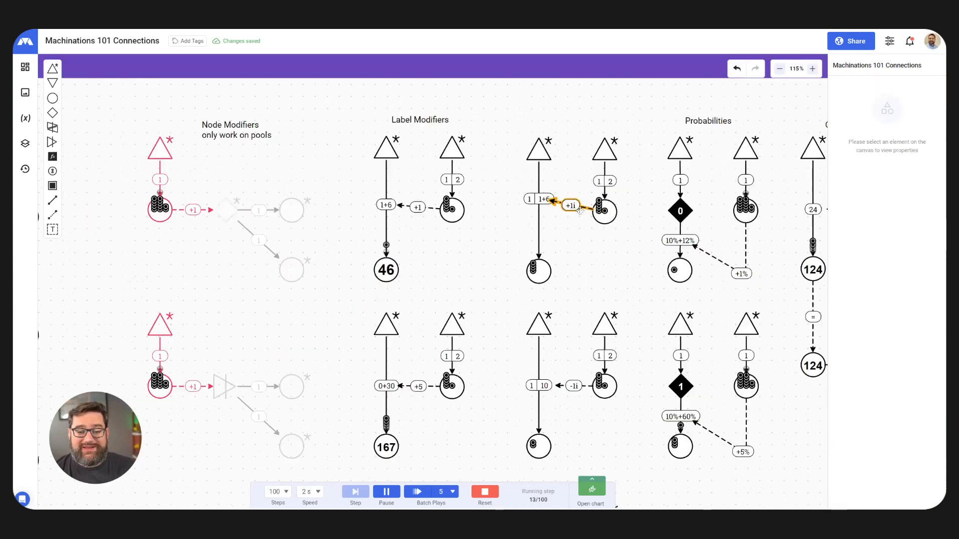
pyautogui.scroll(2, 580, 211)
pyautogui.click(519, 193)
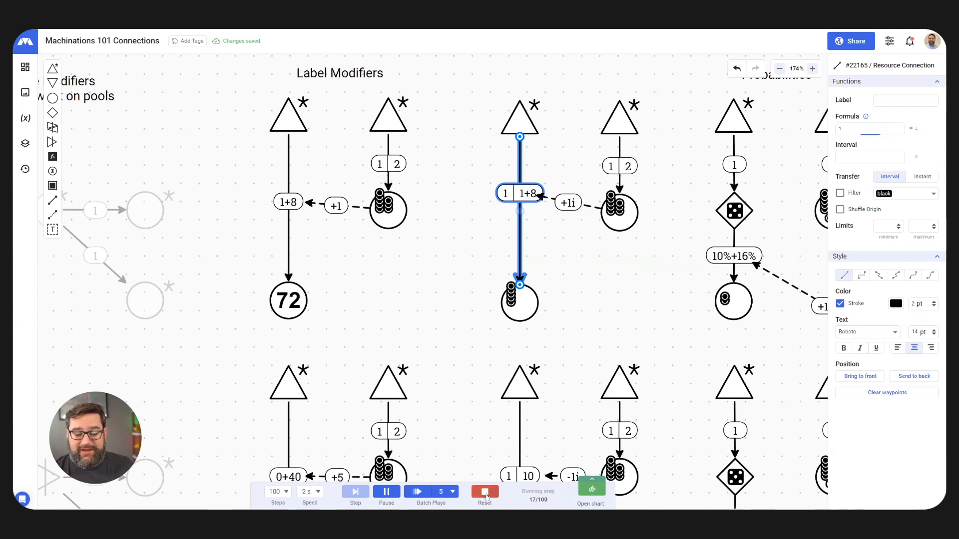
pyautogui.click(385, 492)
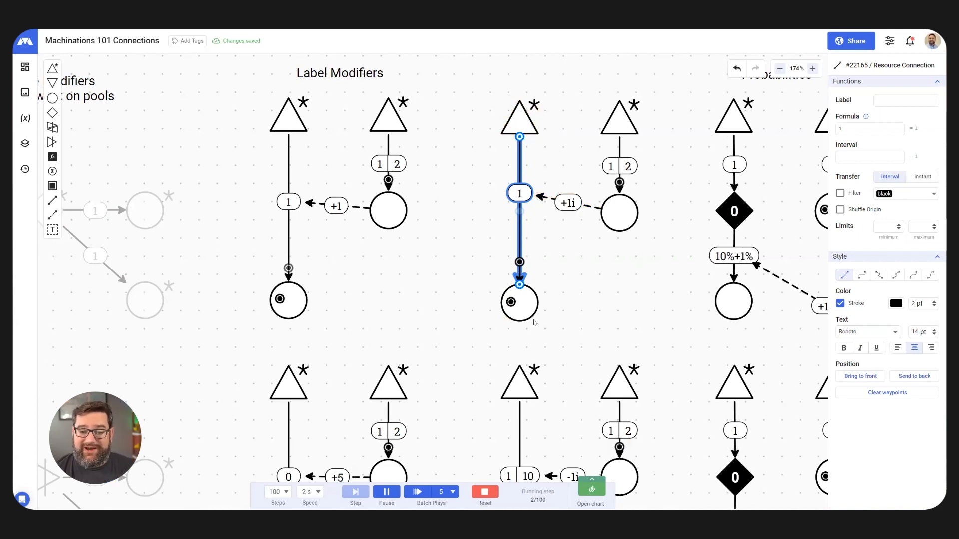
# Examine the -1i interval modifier and the combined +1 and +1i modifiers in the running simulation.
pyautogui.scroll(-5, 619, 260)
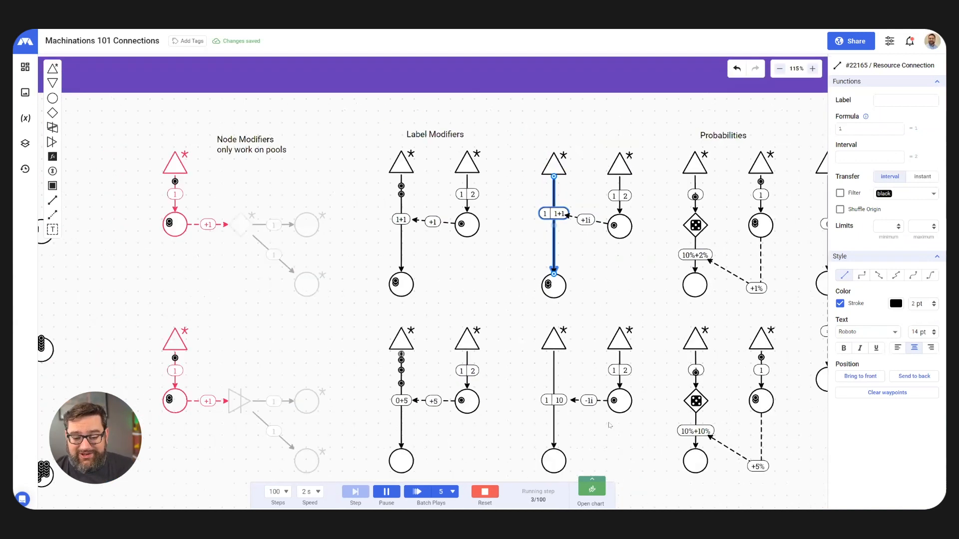
pyautogui.scroll(-2, 604, 360)
pyautogui.scroll(4, 592, 321)
pyautogui.moveTo(590, 439); pyautogui.dragTo(592, 249)
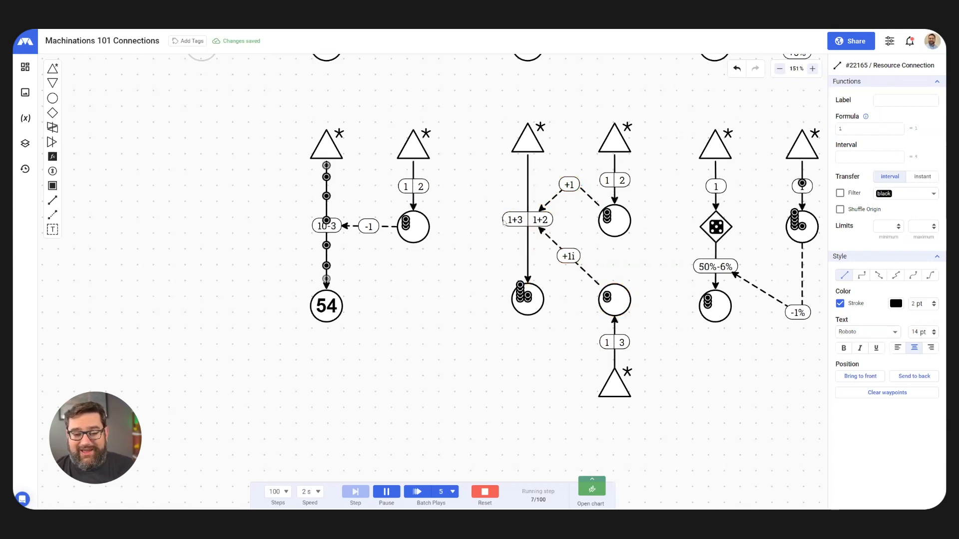
# Examine the +1%, +5% and -1% probability modifiers acting on the gate outputs in the running simulation.
pyautogui.scroll(-5, 533, 392)
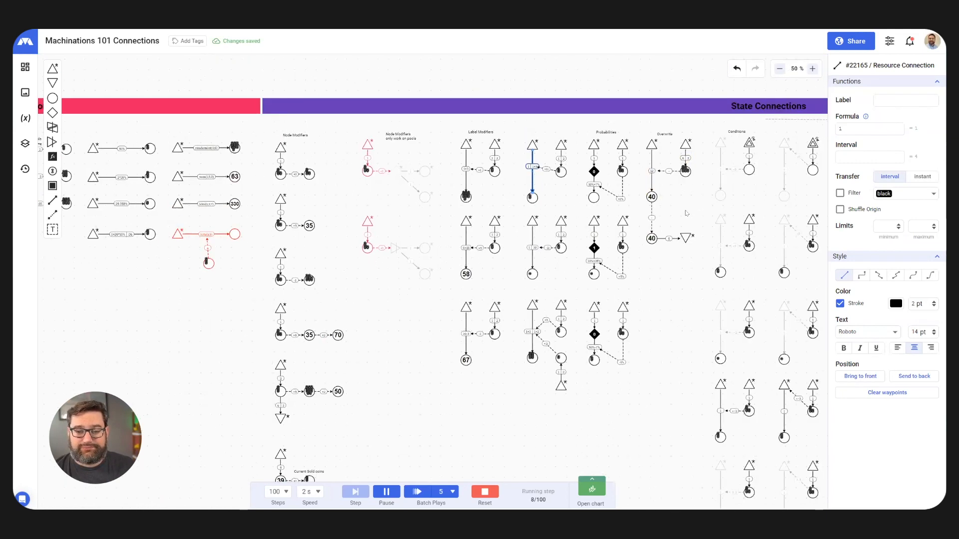
pyautogui.moveTo(639, 171); pyautogui.dragTo(631, 173)
pyautogui.scroll(5, 613, 169)
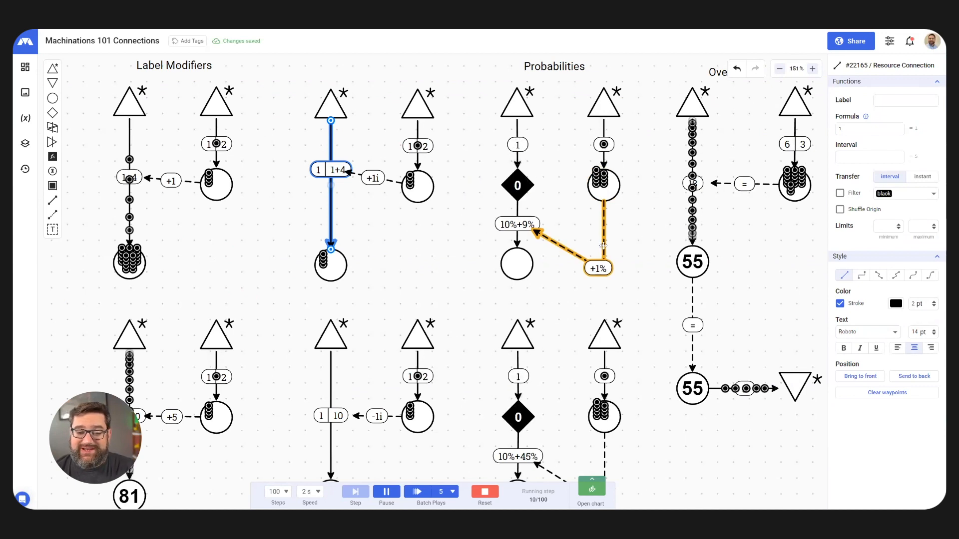
pyautogui.scroll(-4, 581, 210)
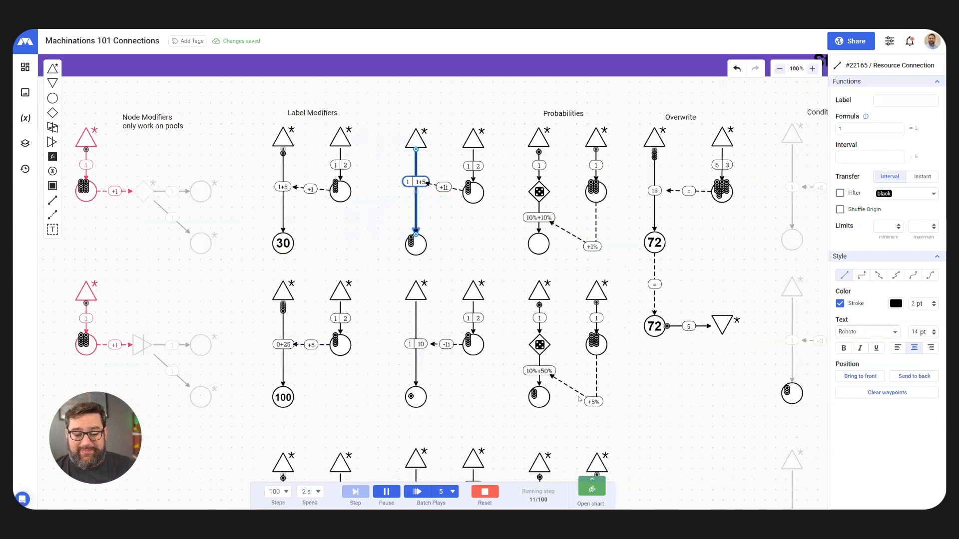
pyautogui.scroll(4, 582, 399)
pyautogui.scroll(-5, 604, 330)
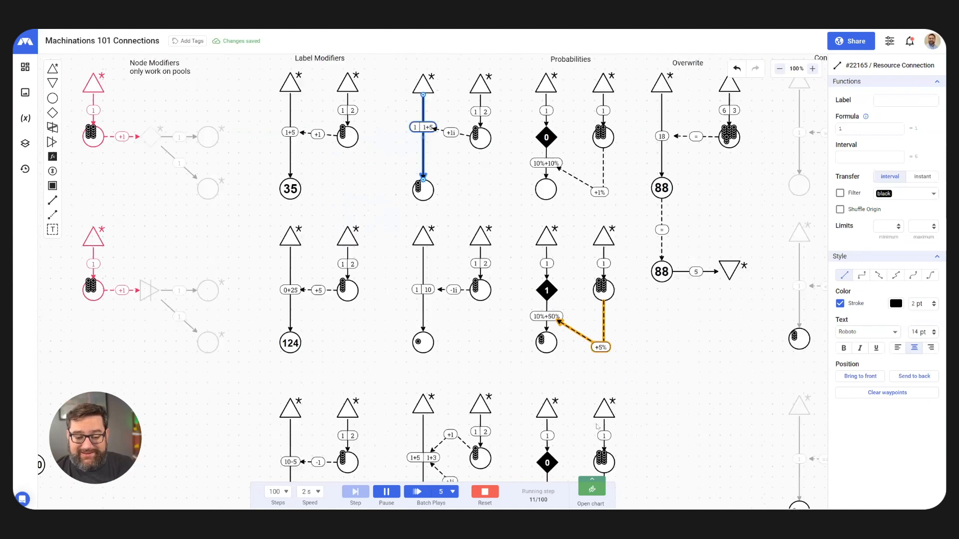
pyautogui.scroll(6, 615, 424)
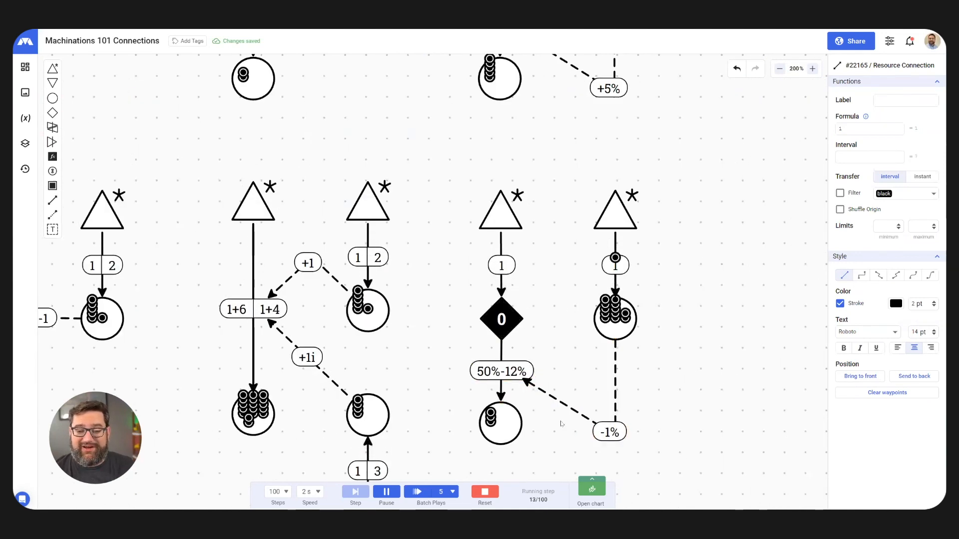
pyautogui.scroll(-5, 547, 434)
pyautogui.scroll(5, 649, 175)
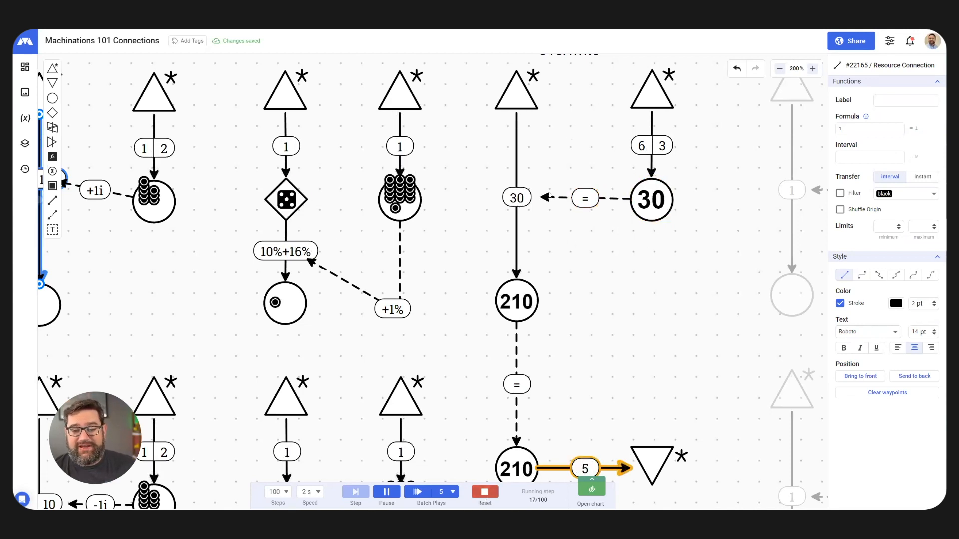
# Reset the simulation and inspect the resource connection and its = state connection in the Overwrite example.
pyautogui.click(484, 492)
pyautogui.click(517, 149)
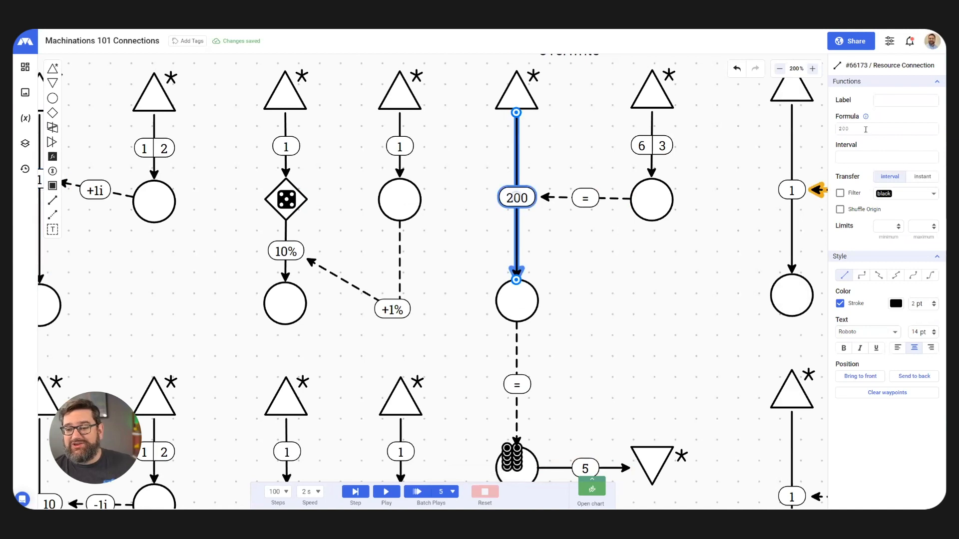
pyautogui.click(564, 243)
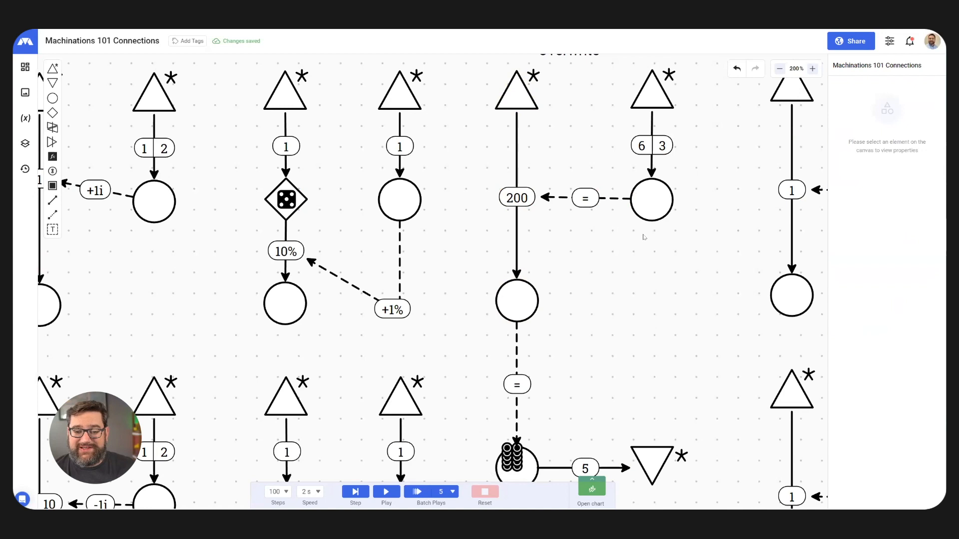
pyautogui.click(618, 199)
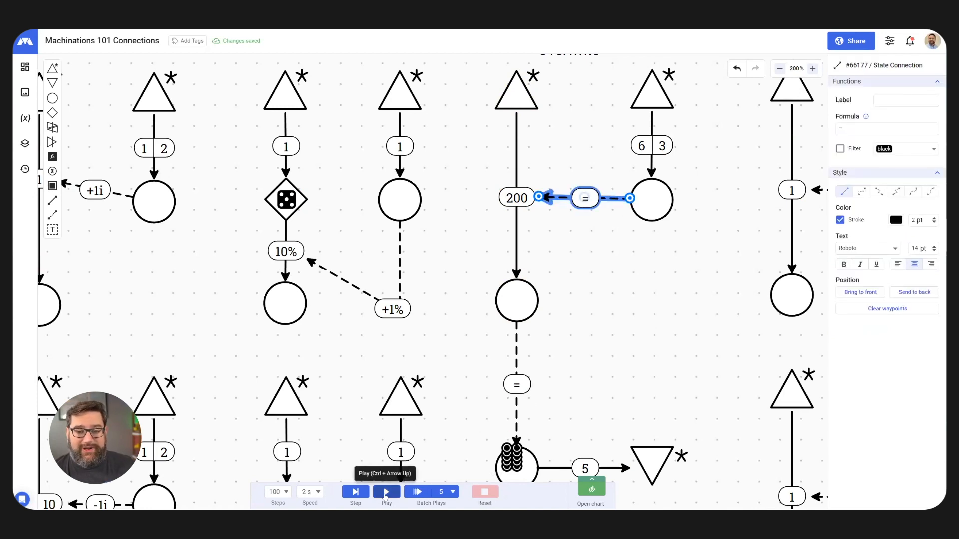
# Run the simulation and inspect the pool whose = state connection overwrites the Overwrite example's flow rate.
pyautogui.hotkey('ctrl', 'Up')
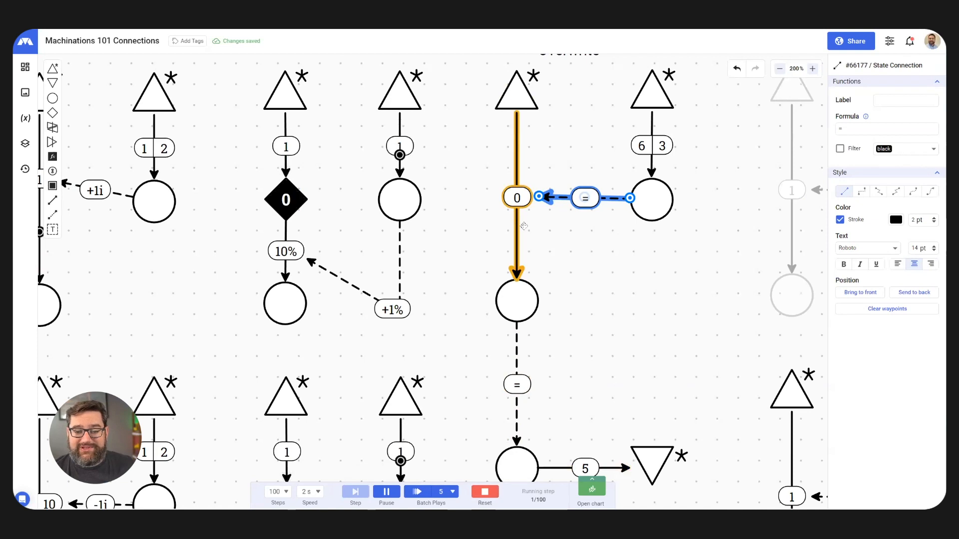
pyautogui.click(655, 195)
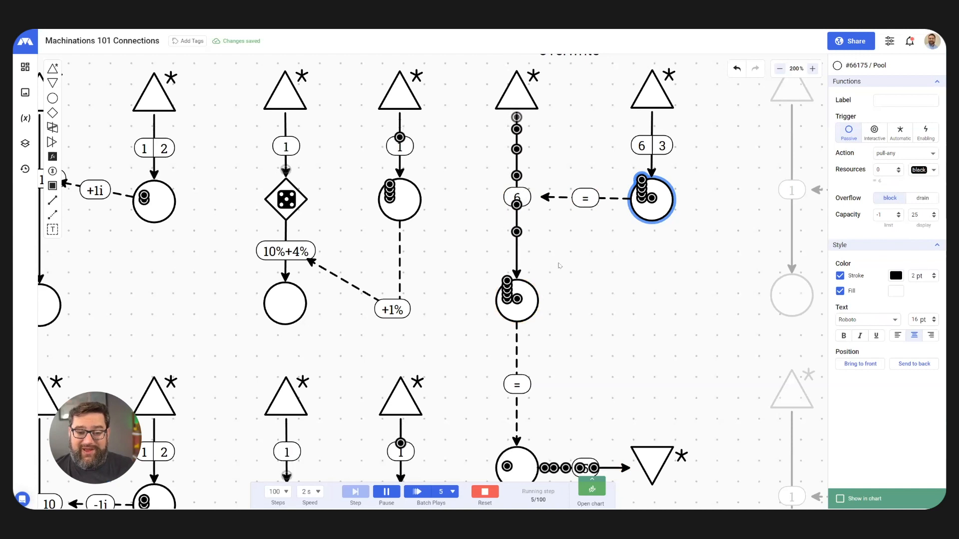
pyautogui.scroll(-4, 603, 200)
pyautogui.scroll(6, 486, 293)
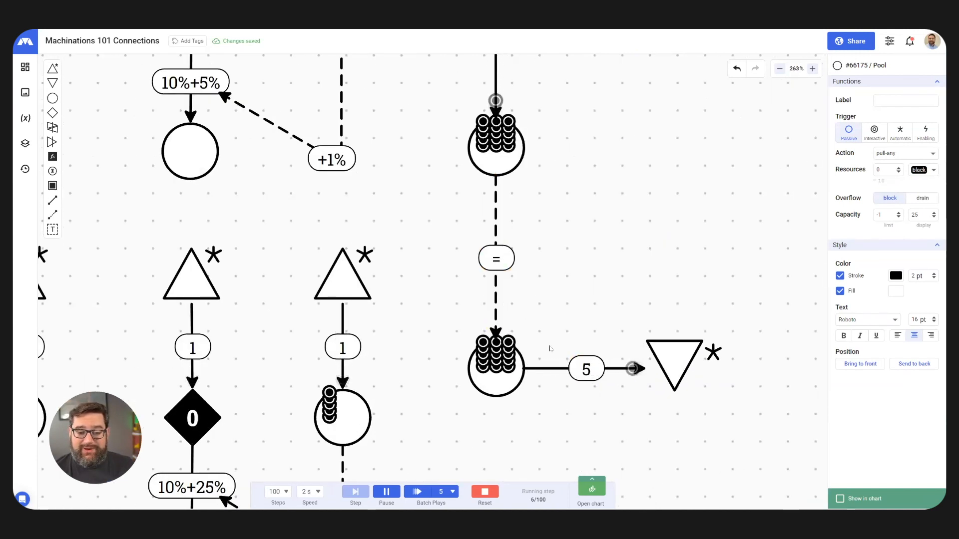
# Restart the simulation and watch the = state connection overwrite the lower pool that feeds the drain.
pyautogui.click(485, 493)
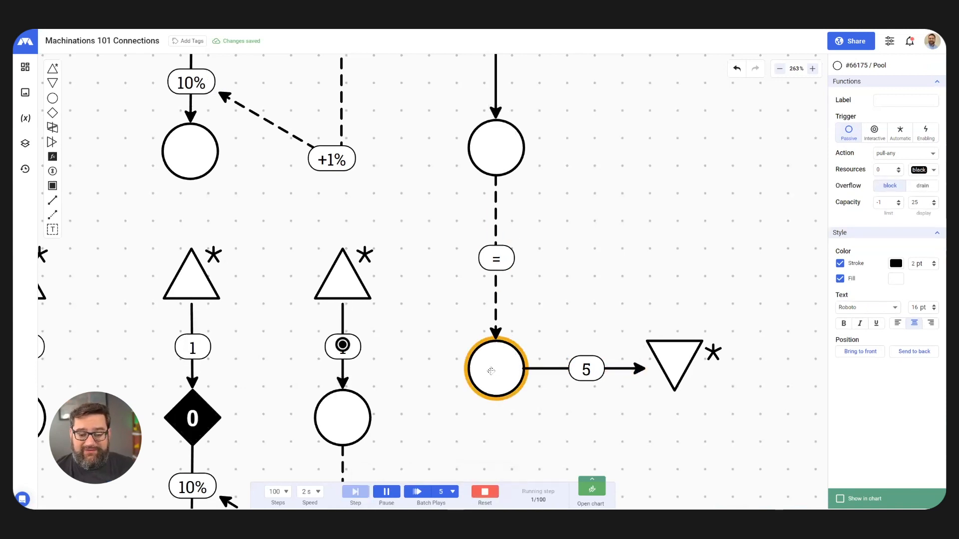
pyautogui.click(485, 492)
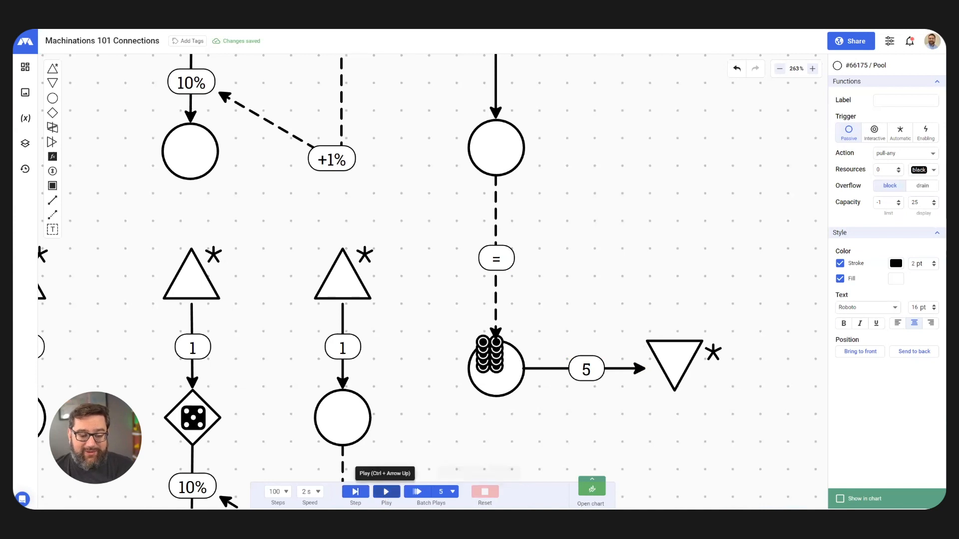
pyautogui.click(392, 492)
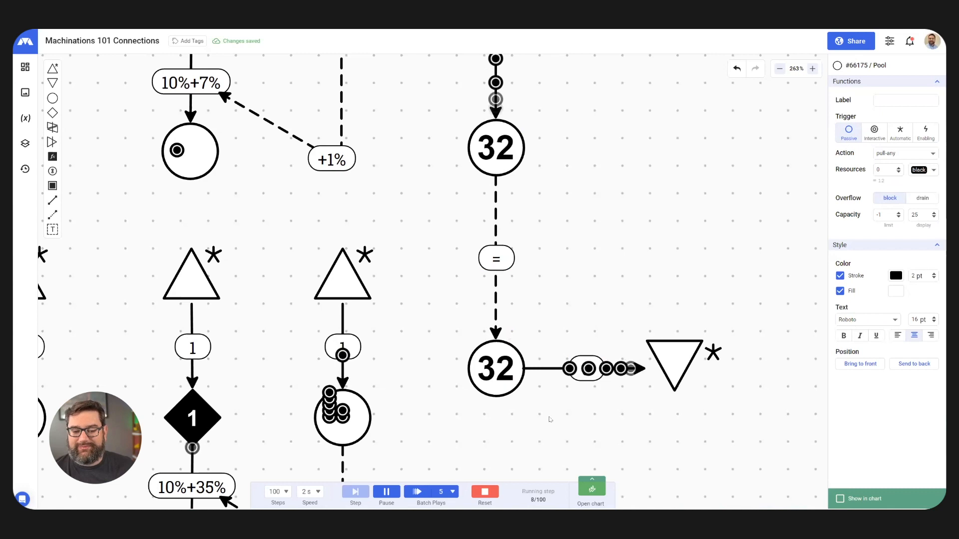
# Reset the simulation and inspect the >0 state connection, its target resource connection and the interactive source in the first Conditions example.
pyautogui.scroll(-6, 500, 368)
pyautogui.hscroll(5, 702, 331)
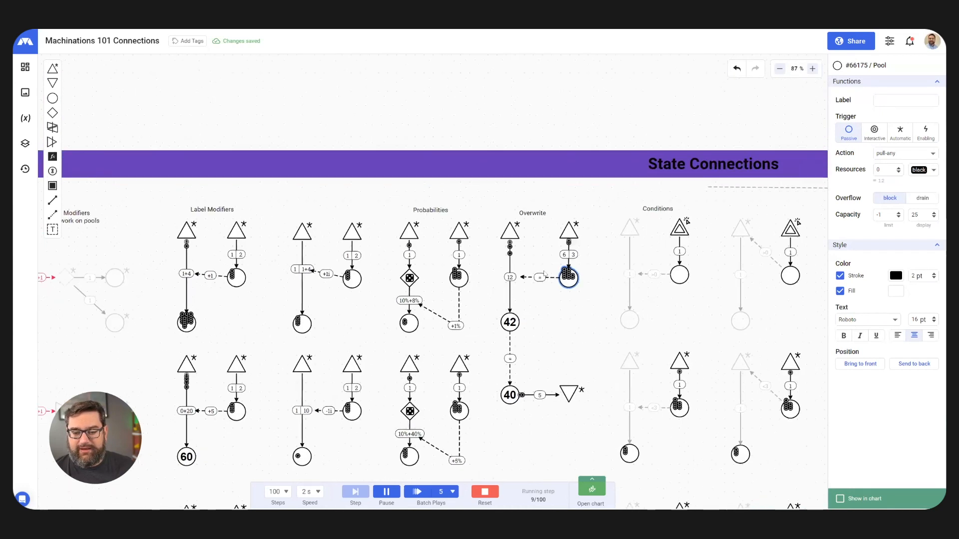
pyautogui.scroll(3, 490, 274)
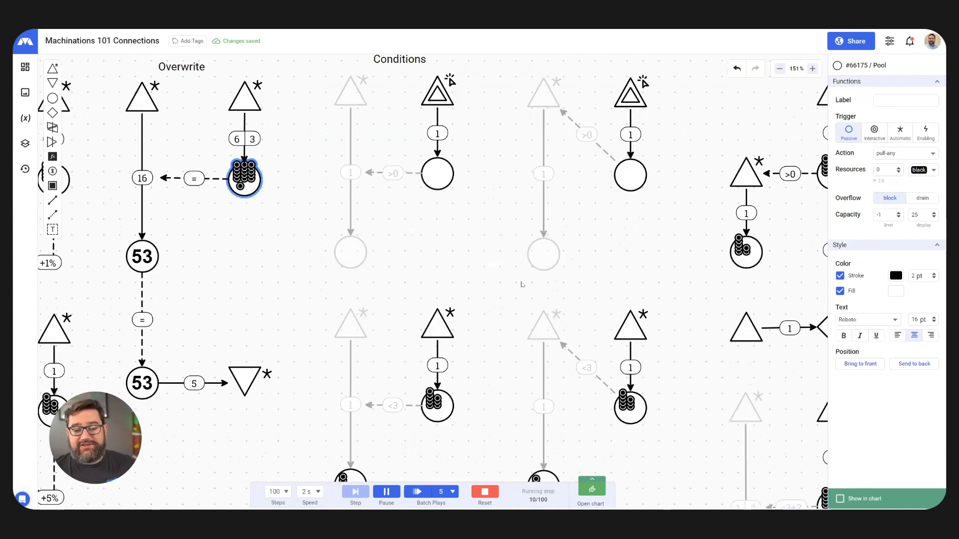
pyautogui.scroll(2, 504, 268)
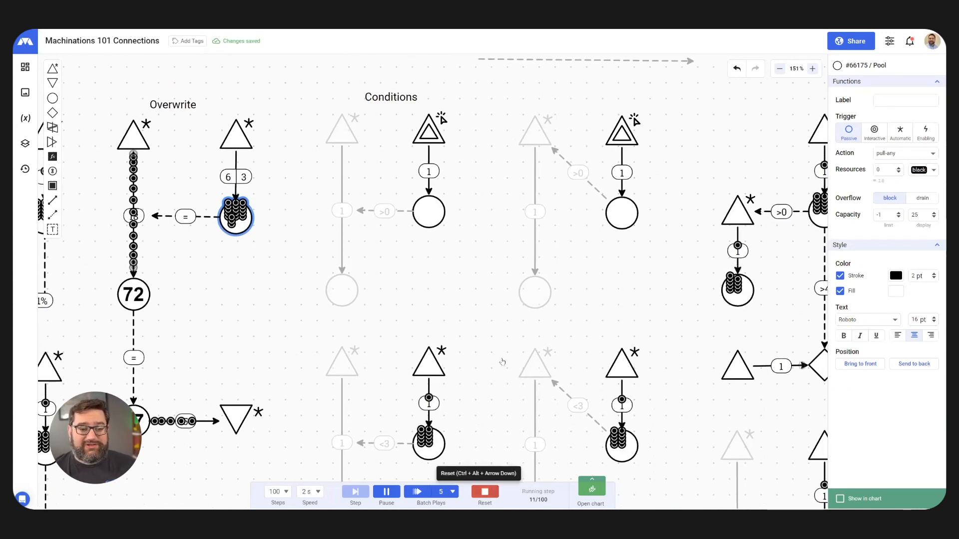
pyautogui.click(485, 492)
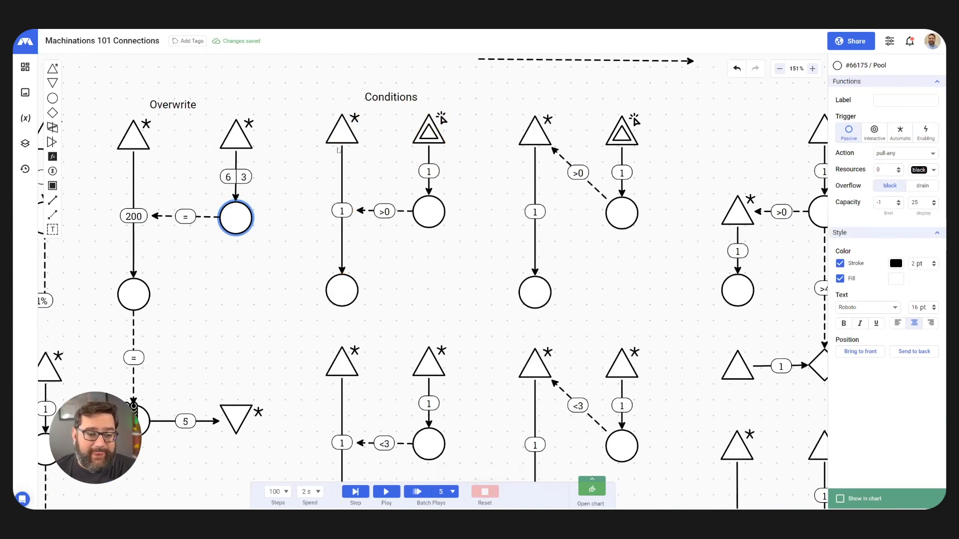
pyautogui.click(398, 211)
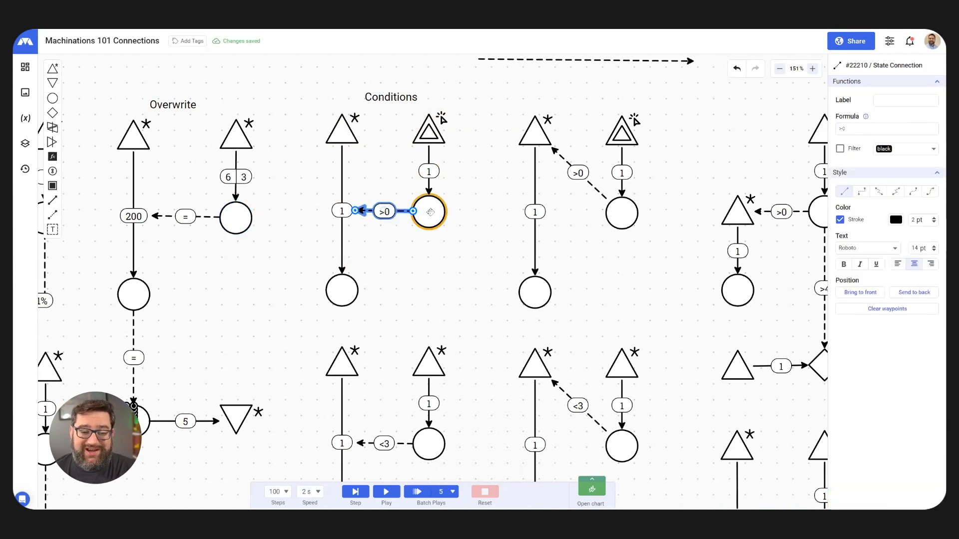
pyautogui.click(343, 183)
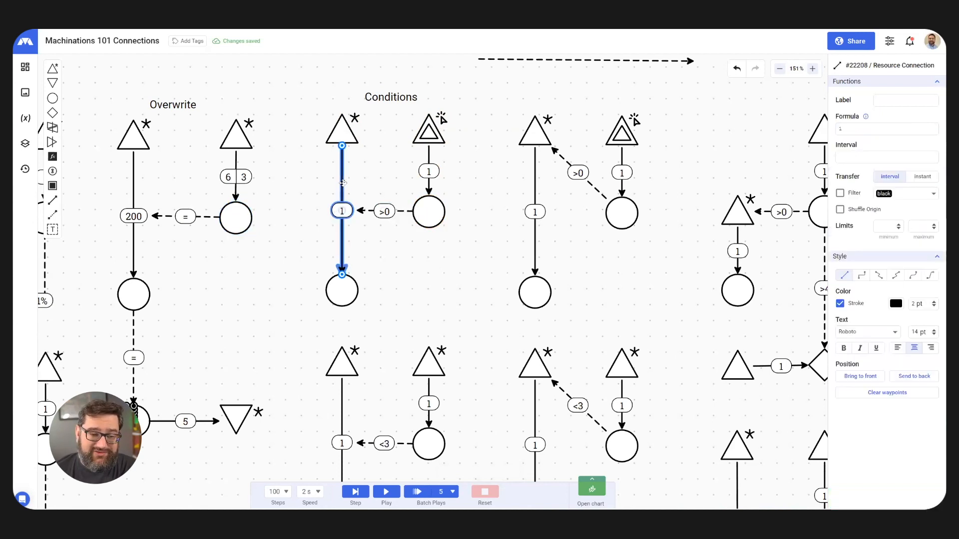
pyautogui.click(427, 131)
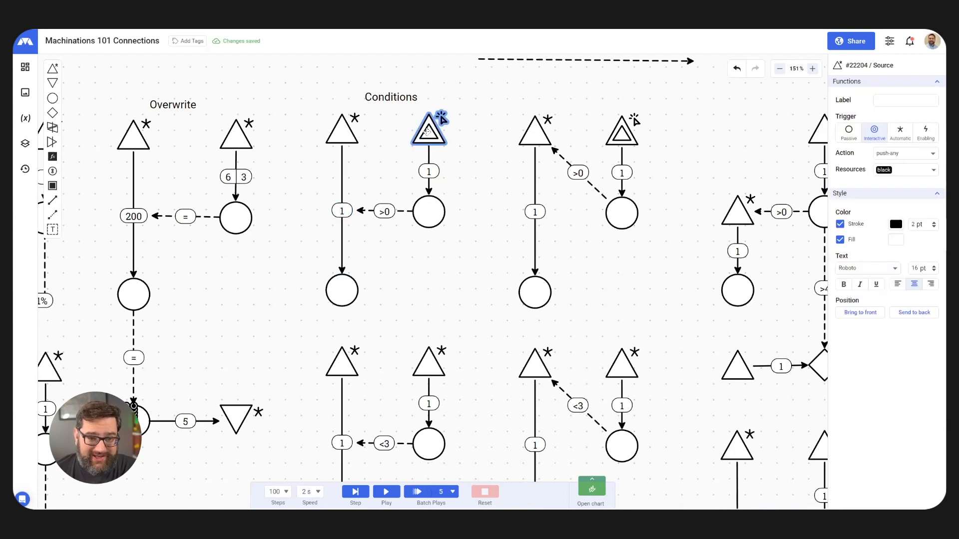
# Run the simulation and fire the interactive sources in both >0 Conditions examples to activate the conditioned connection and source.
pyautogui.hotkey('ctrl', 'Up')
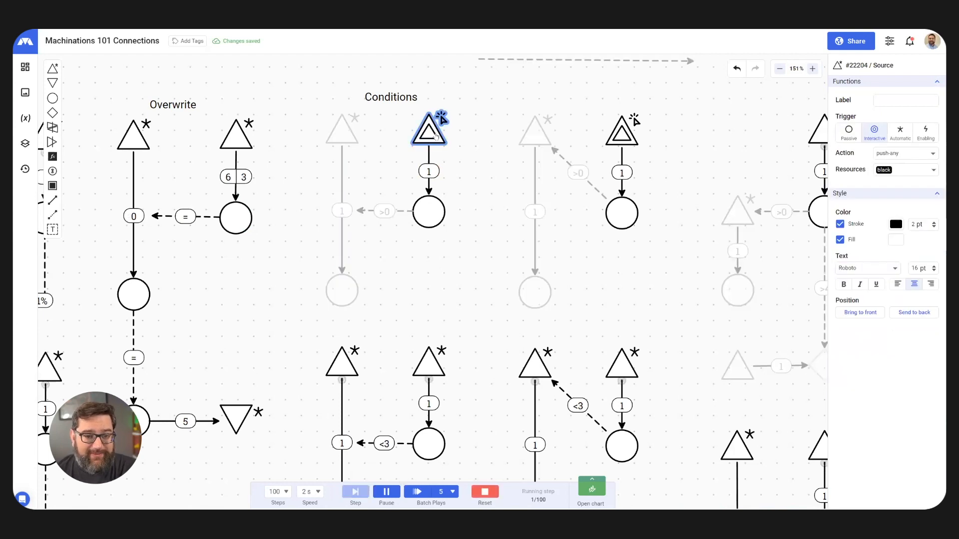
pyautogui.click(432, 140)
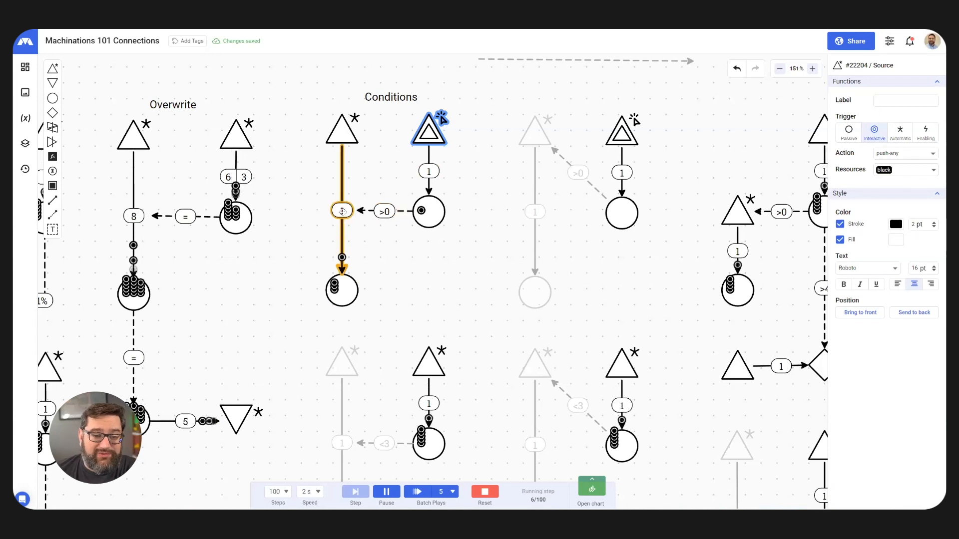
pyautogui.click(621, 134)
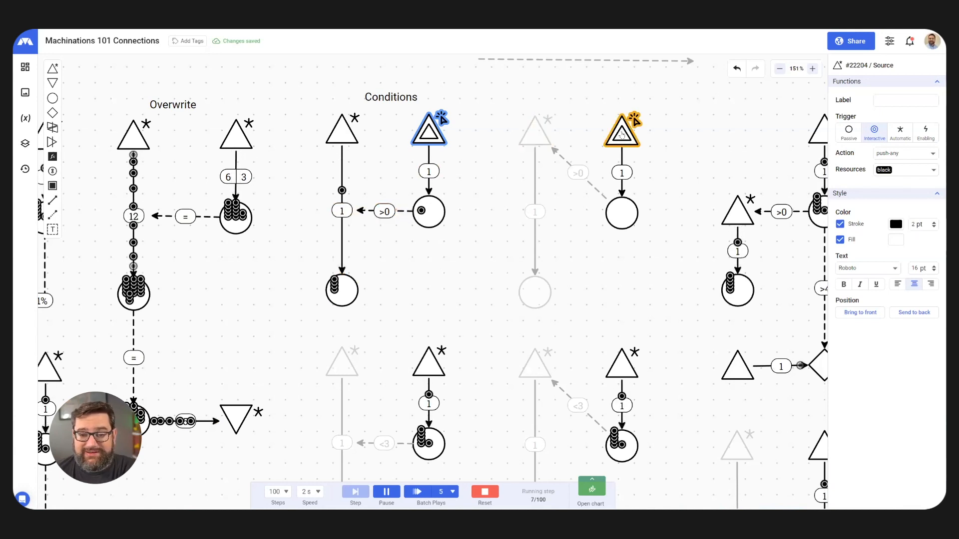
pyautogui.click(622, 134)
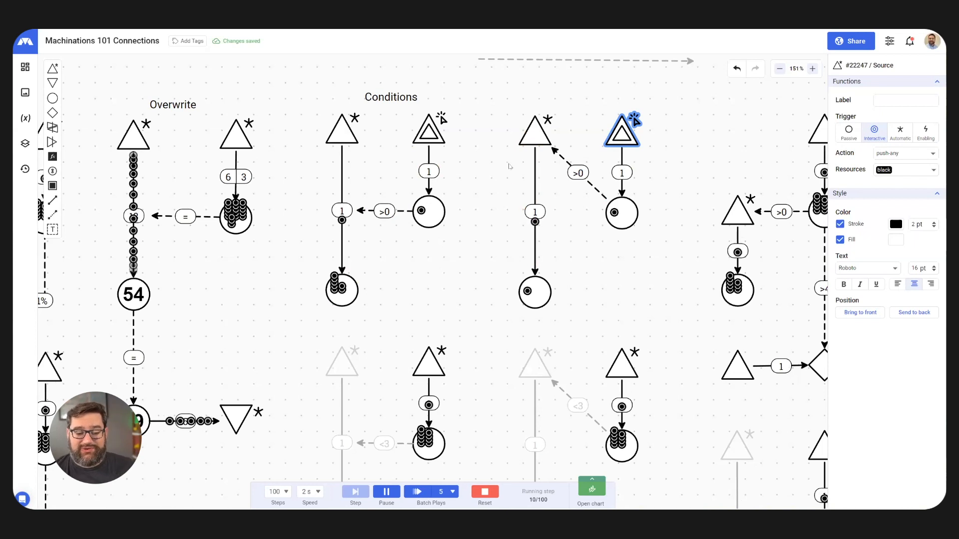
# Examine the two <3 condition examples, on a resource connection and on a source, in the running simulation.
pyautogui.scroll(-5, 509, 158)
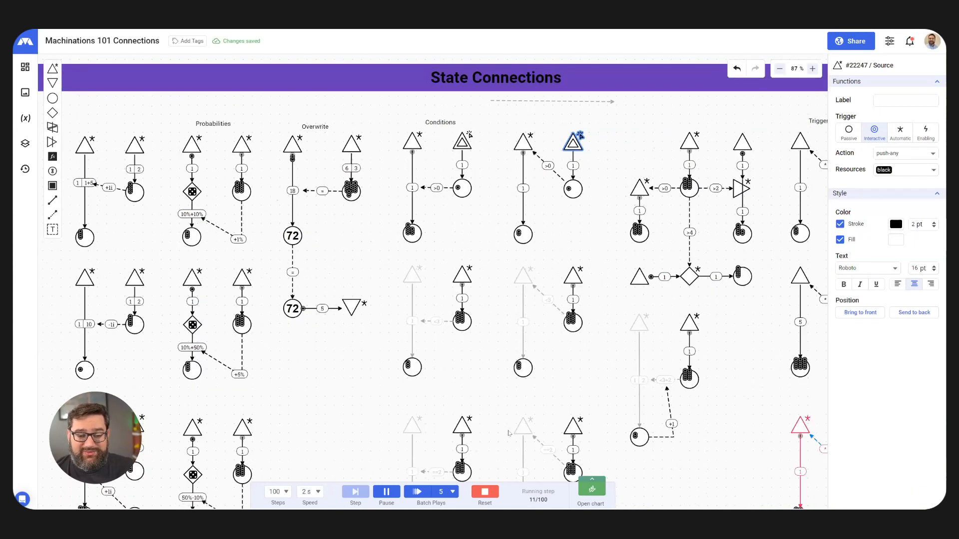
pyautogui.scroll(5, 508, 432)
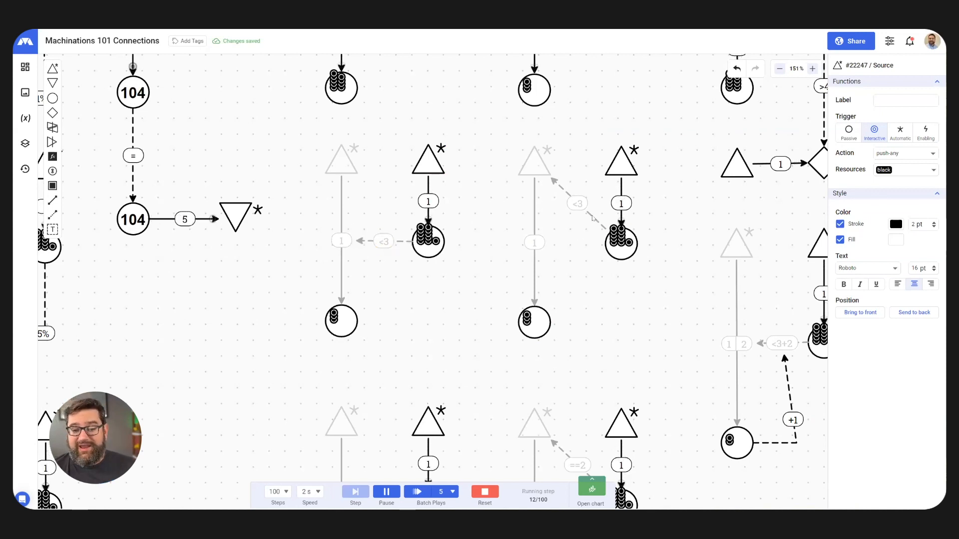
pyautogui.scroll(-1, 569, 314)
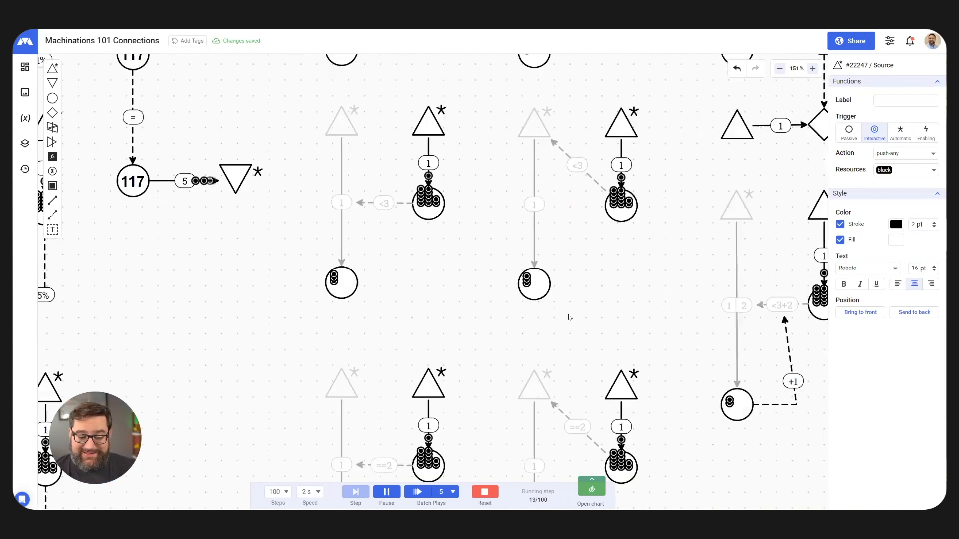
pyautogui.scroll(-5, 586, 259)
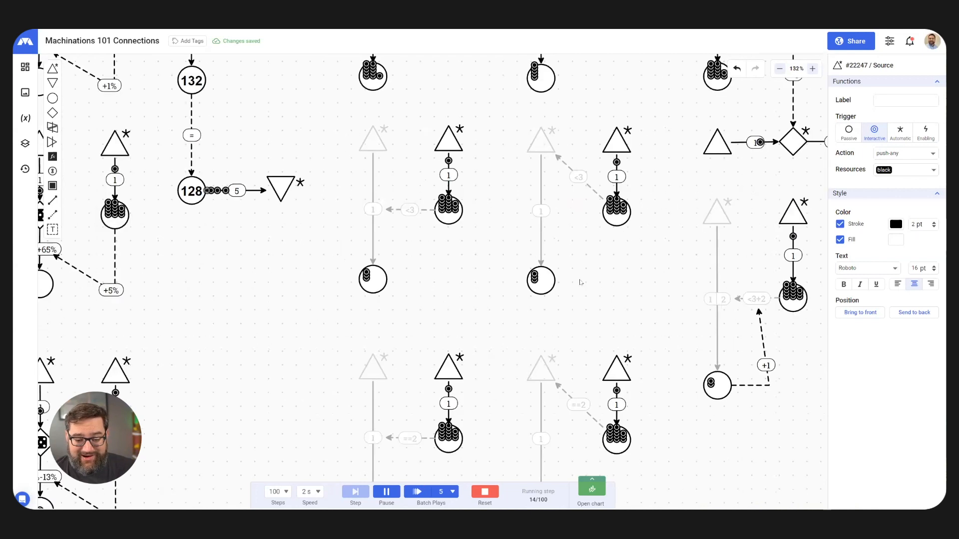
# Restart the simulation and examine how the ==2 and >=3 conditions control their target connections and sources.
pyautogui.scroll(6, 549, 275)
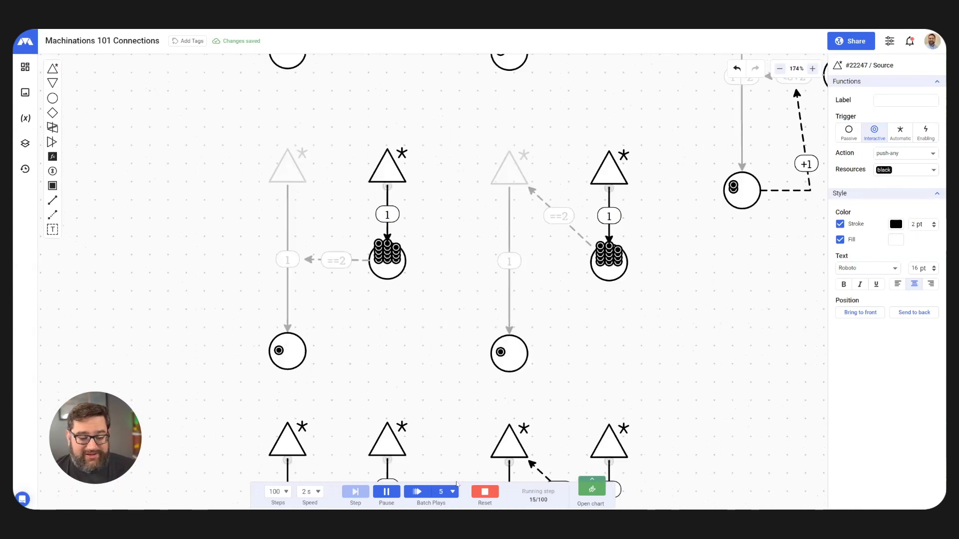
pyautogui.click(484, 492)
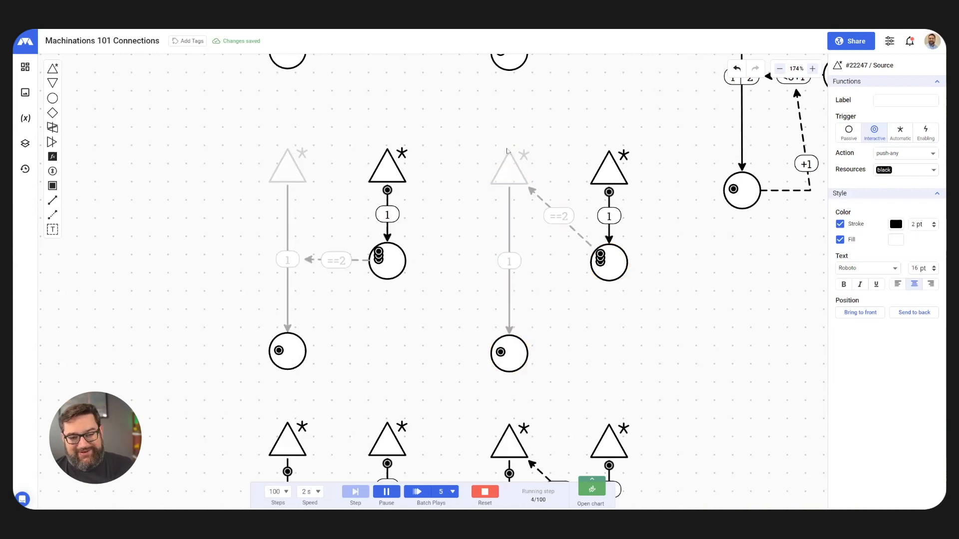
pyautogui.scroll(-3, 534, 254)
pyautogui.scroll(5, 531, 423)
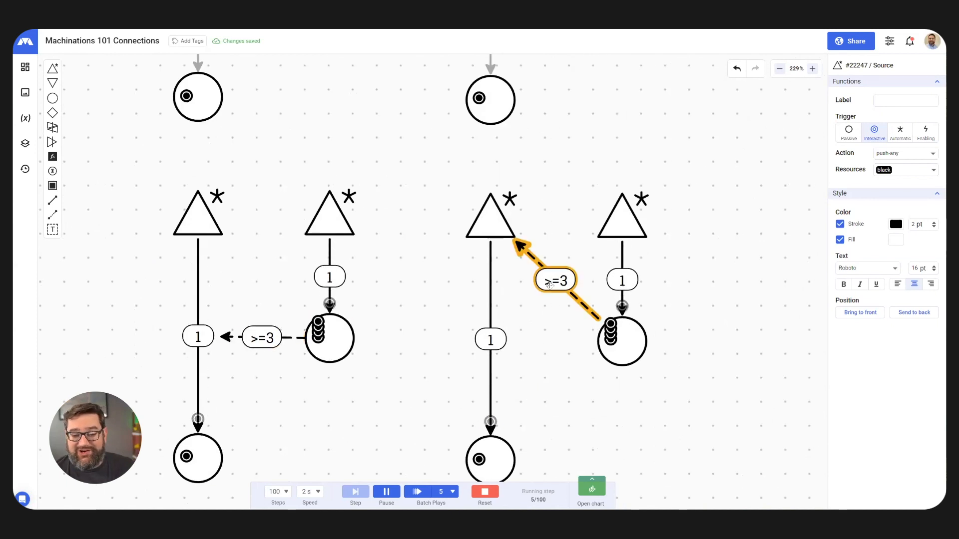
# Restart the simulation and examine the two 3..5 range conditions, on a resource connection and on a source.
pyautogui.scroll(-5, 537, 292)
pyautogui.scroll(5, 560, 393)
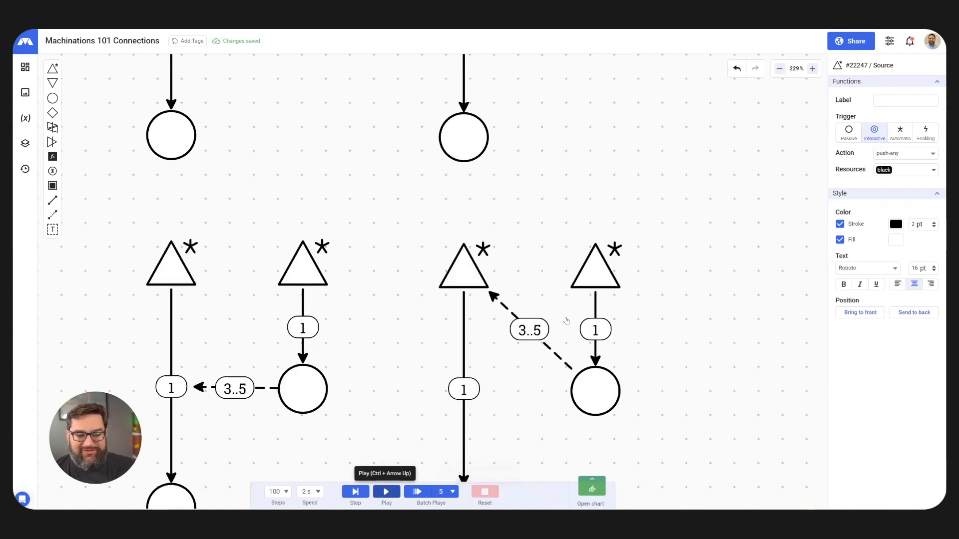
pyautogui.hotkey('ctrl', 'alt', 'Down')
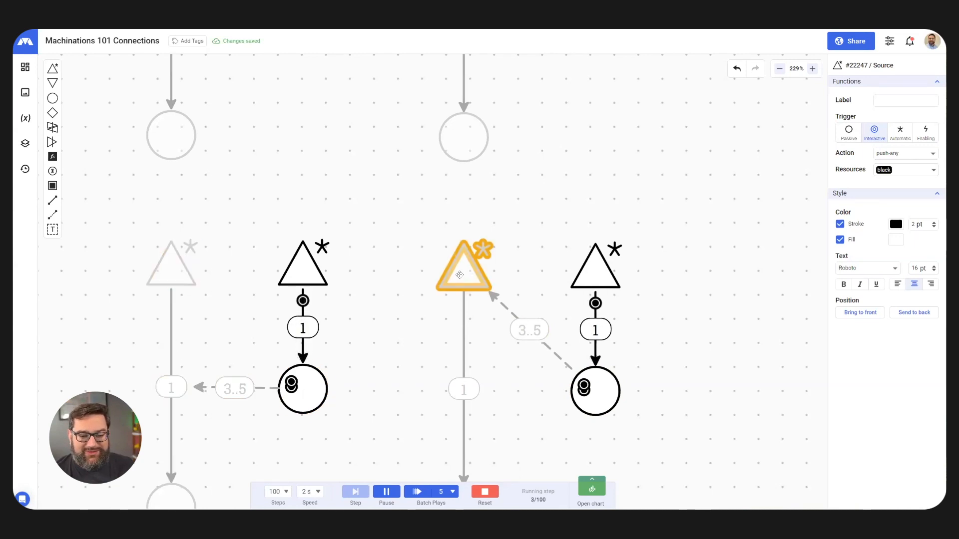
# Restart the simulation and inspect the passive source targeted by the >0 condition in the red example.
pyautogui.scroll(-5, 659, 178)
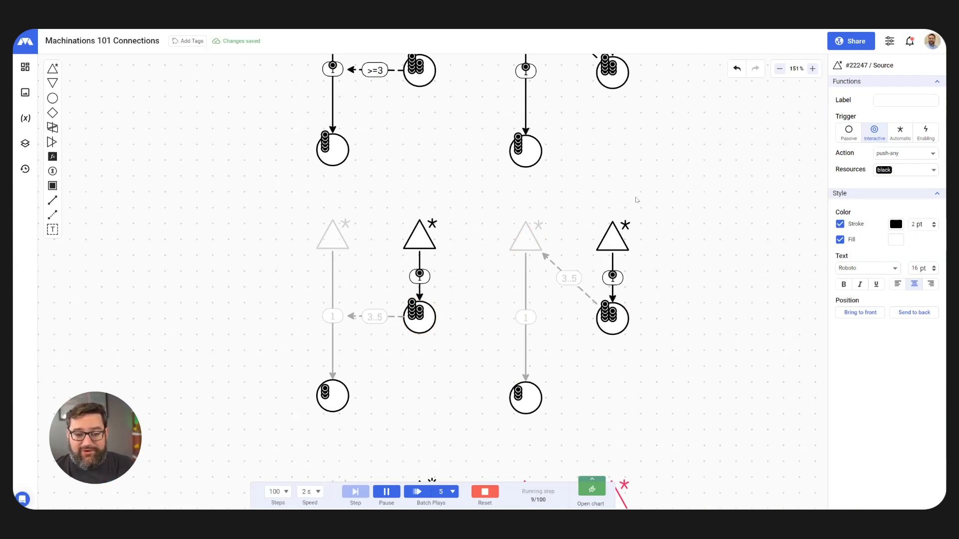
pyautogui.scroll(-5, 633, 199)
pyautogui.scroll(5, 607, 364)
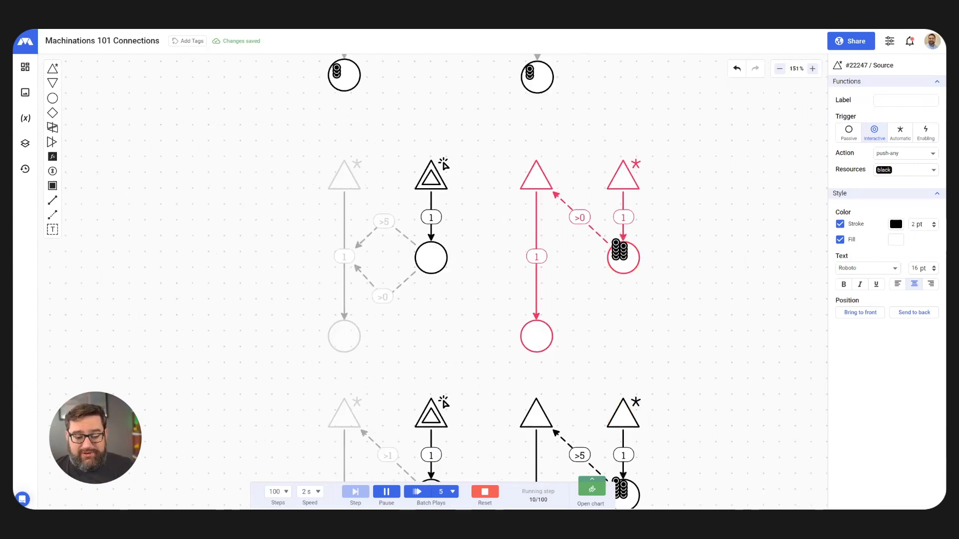
pyautogui.click(482, 493)
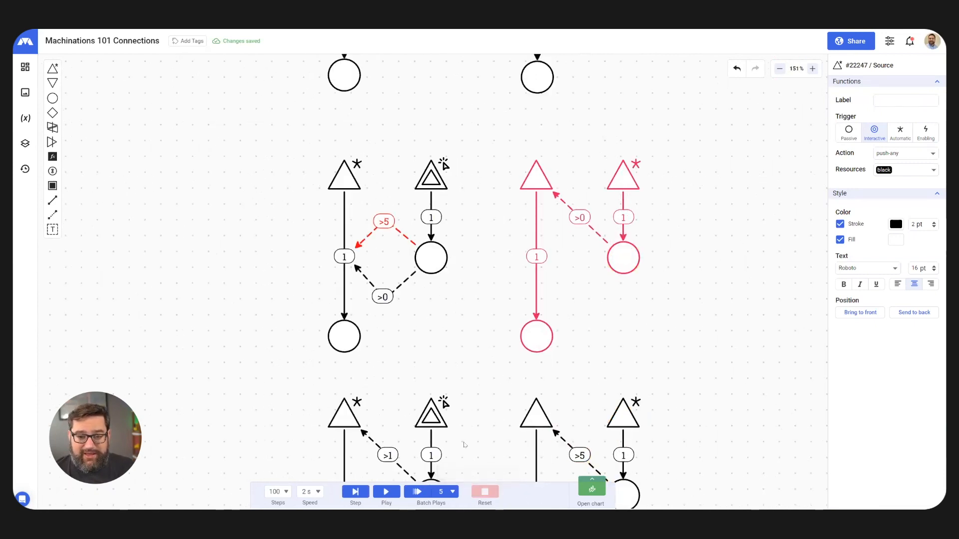
pyautogui.click(386, 492)
pyautogui.click(531, 174)
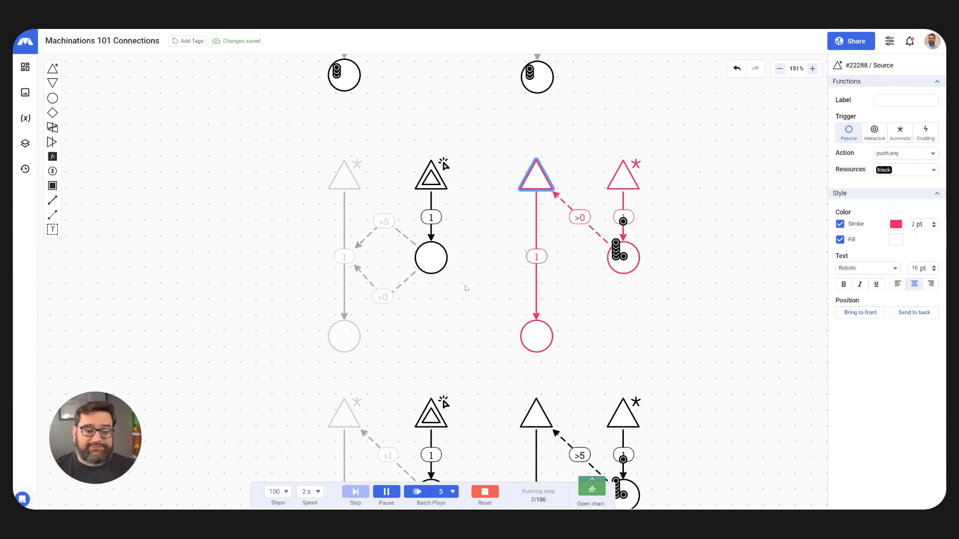
# Fire the interactive source in the combined >5 and >0 example and inspect its target resource connection and the >5 state connection.
pyautogui.hscroll(-1, 306, 222)
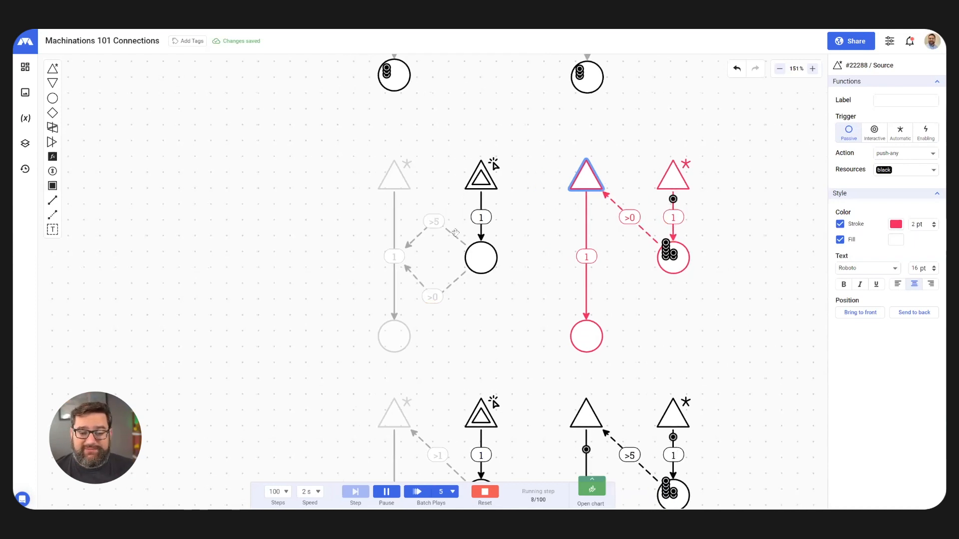
pyautogui.click(400, 271)
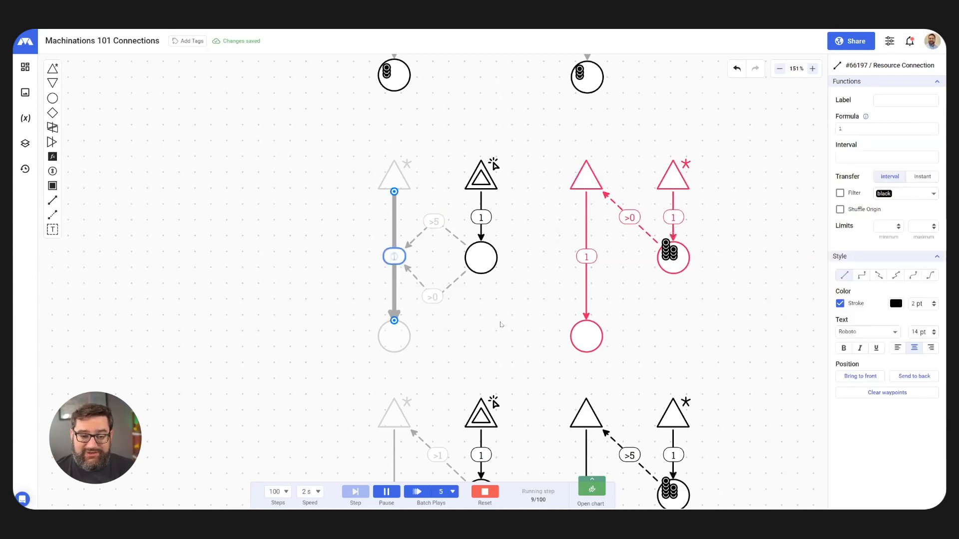
pyautogui.click(500, 325)
pyautogui.click(482, 183)
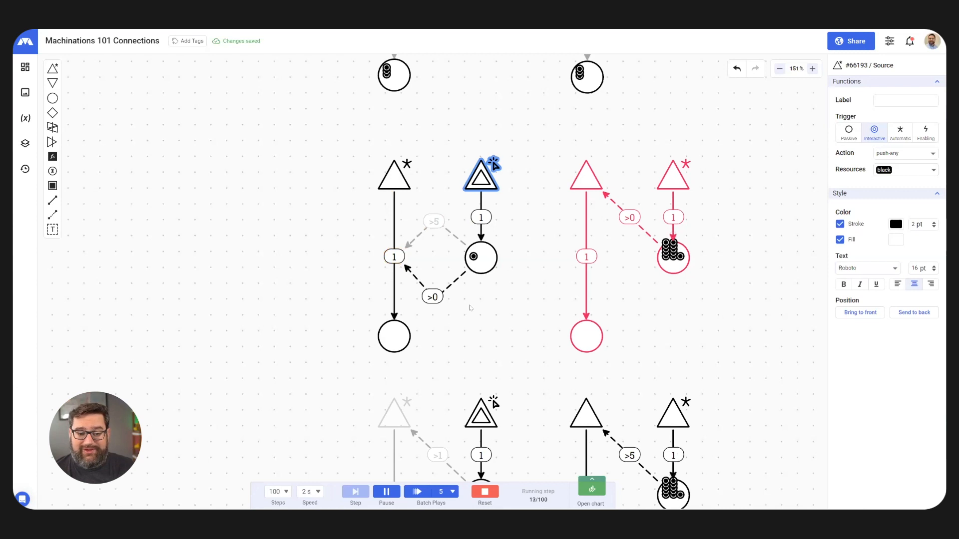
pyautogui.click(448, 227)
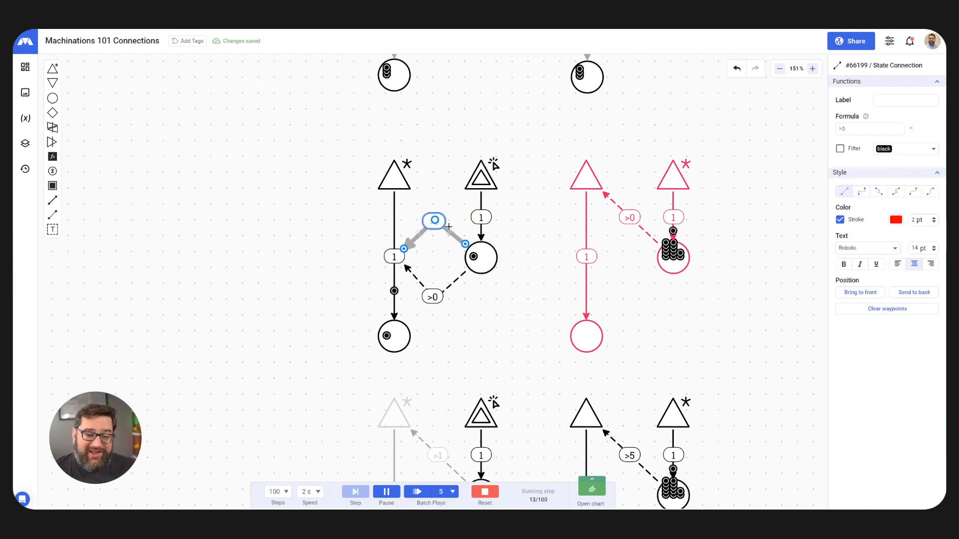
pyautogui.click(528, 221)
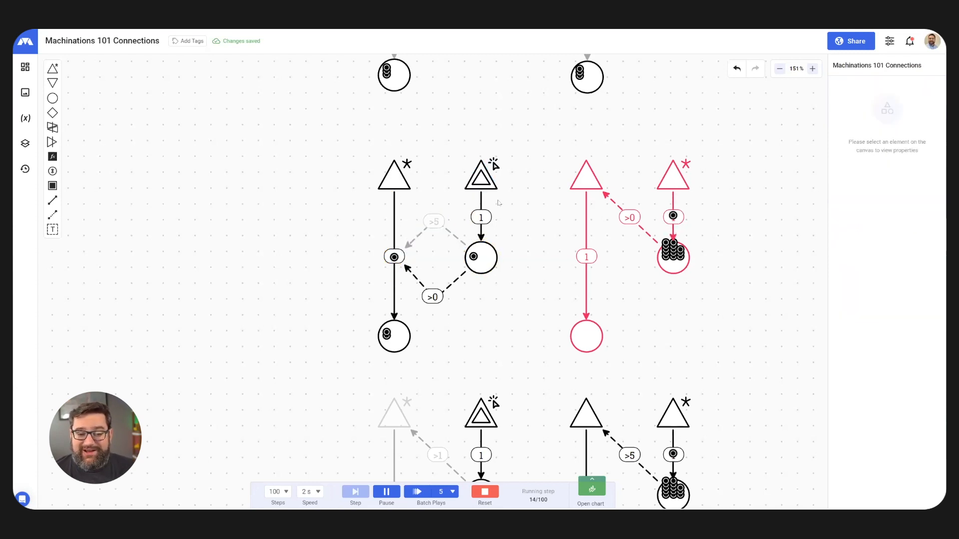
# Fire the interactive source twice in the example combining a >1 source condition with a >0 connection condition.
pyautogui.scroll(-5, 524, 112)
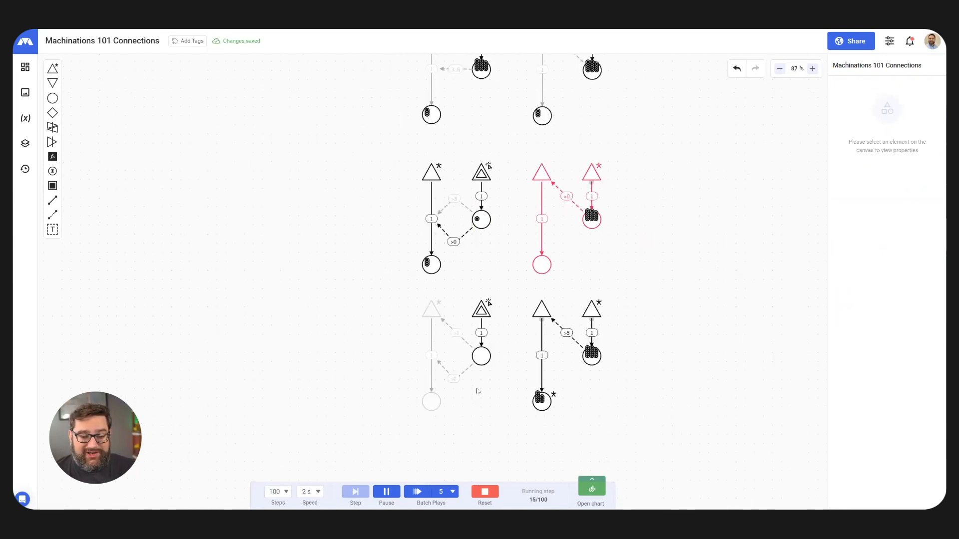
pyautogui.scroll(6, 473, 398)
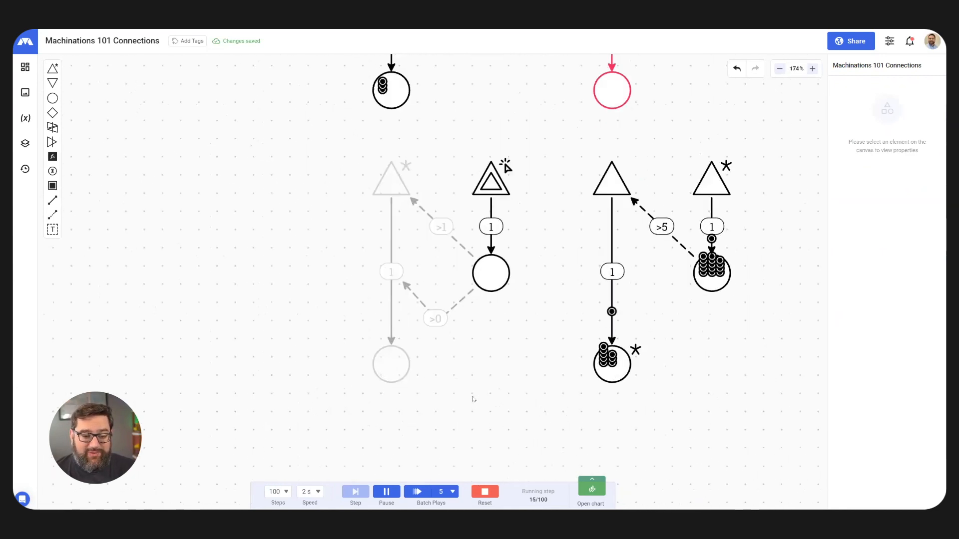
pyautogui.click(493, 188)
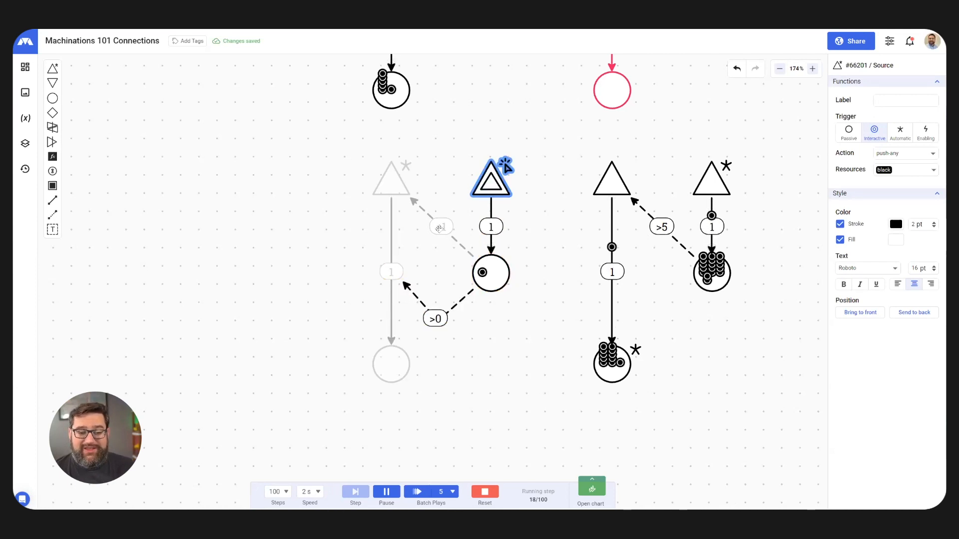
pyautogui.click(493, 188)
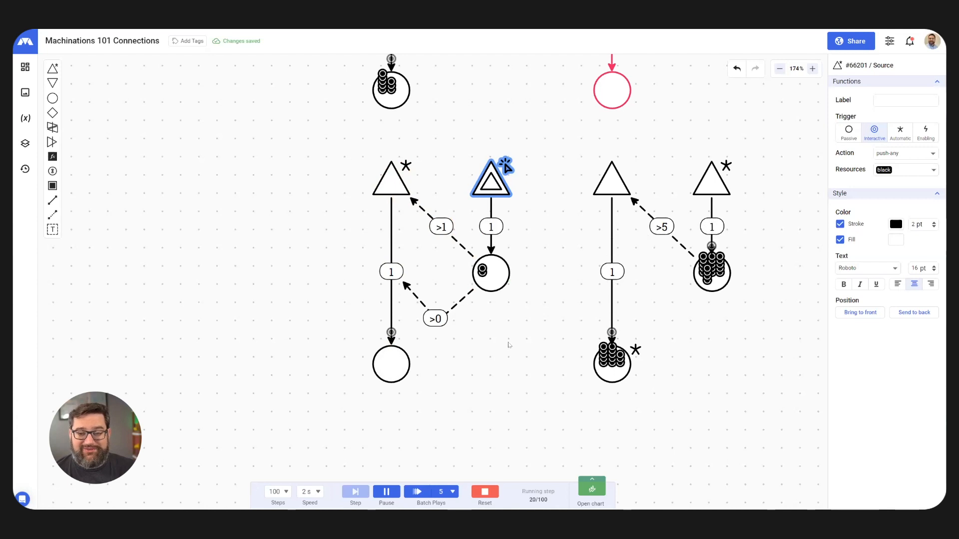
# Restart the simulation and examine the example whose pool controls a source, a converter and a gate through >0, >2 and >4 conditions.
pyautogui.scroll(-10, 451, 371)
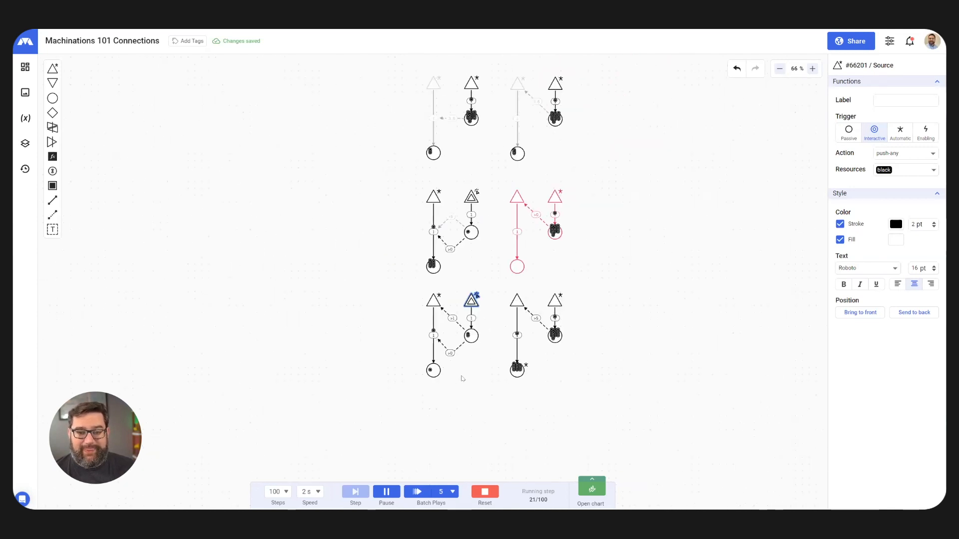
pyautogui.scroll(-3, 482, 358)
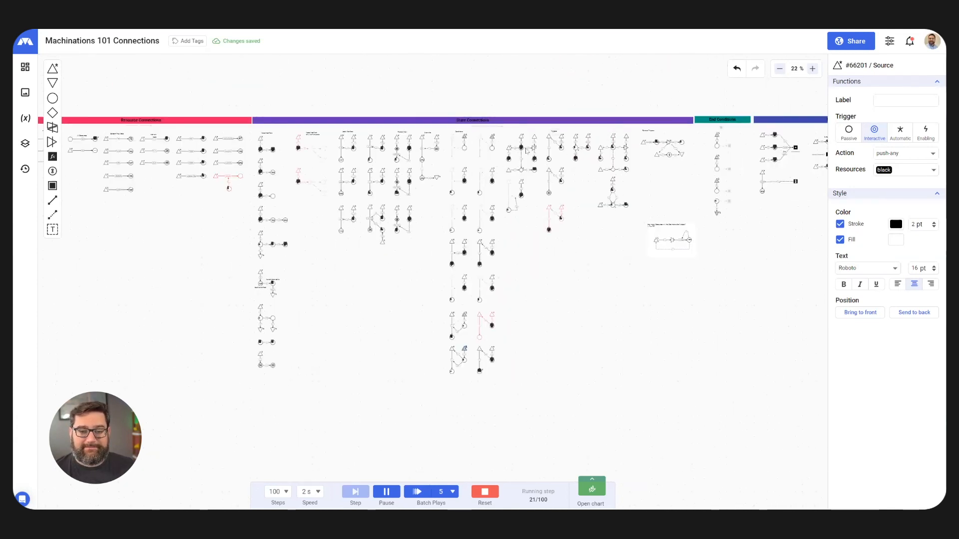
pyautogui.scroll(10, 527, 150)
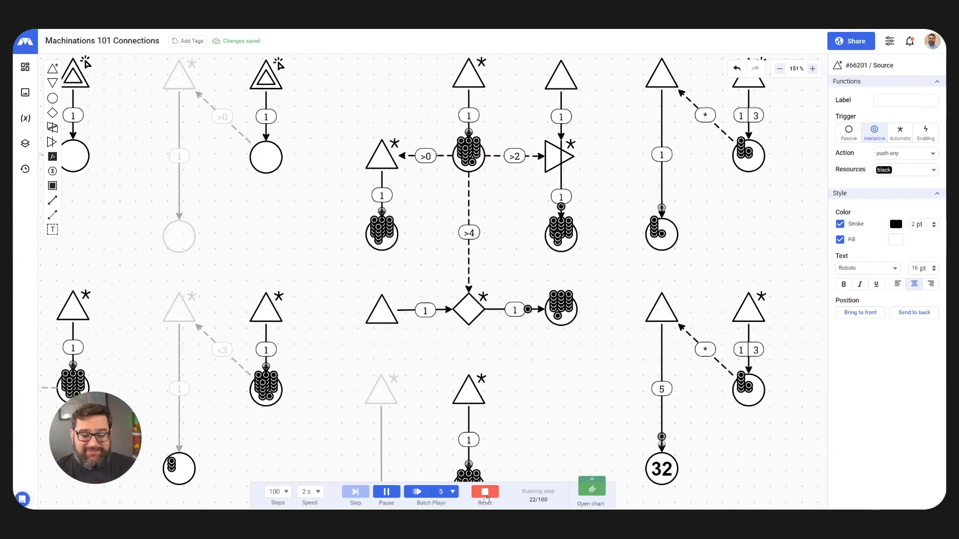
pyautogui.click(484, 492)
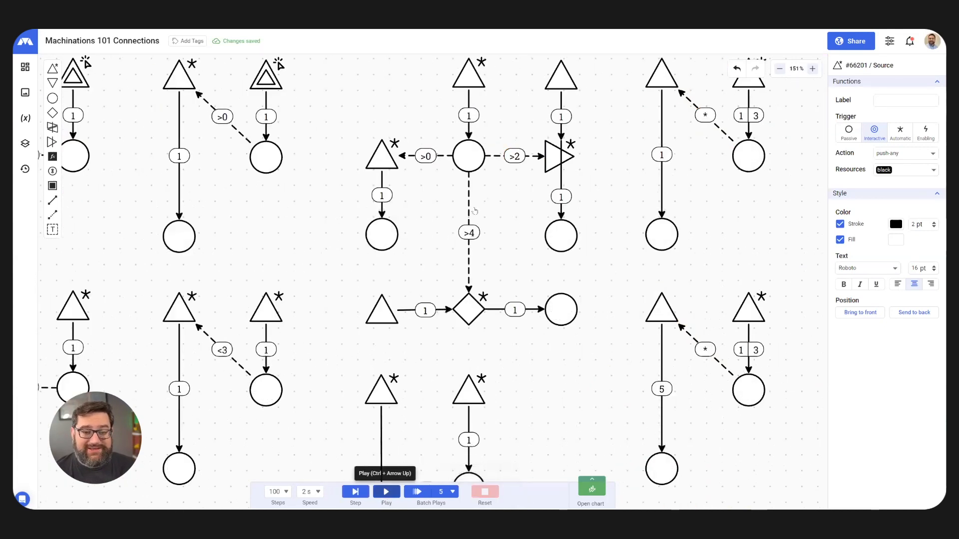
pyautogui.click(386, 492)
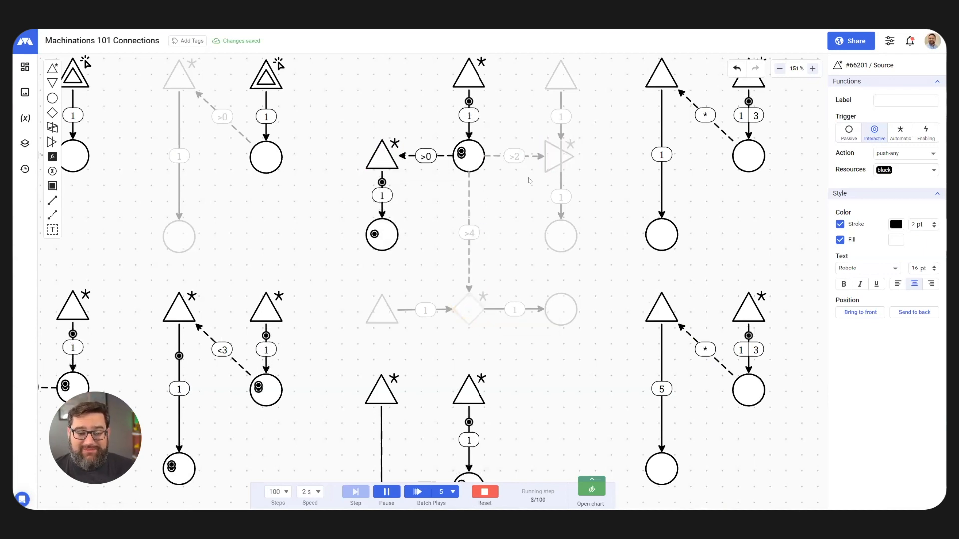
# Inspect the <3 condition that is altered by the +1 modifier, and reset the simulation.
pyautogui.scroll(-4, 532, 180)
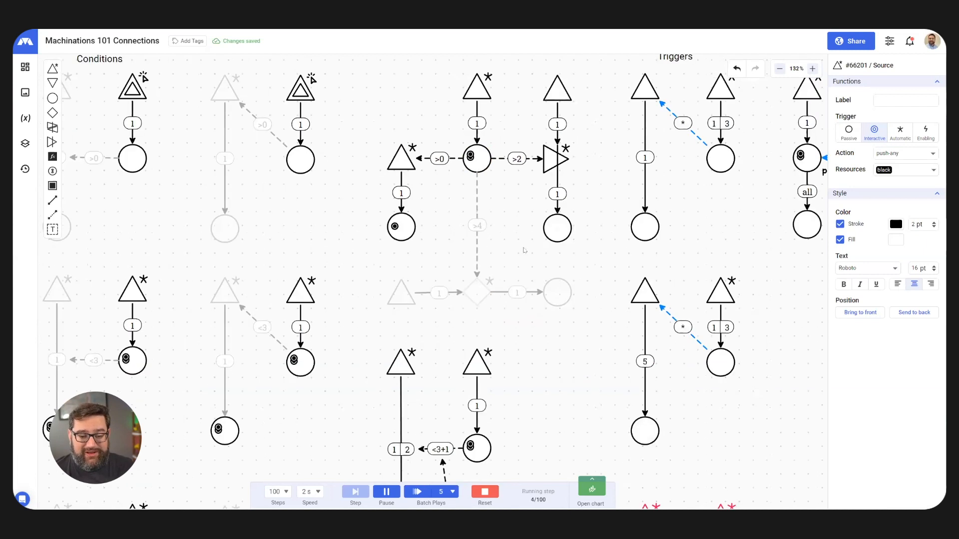
pyautogui.scroll(2, 505, 449)
pyautogui.scroll(3, 504, 448)
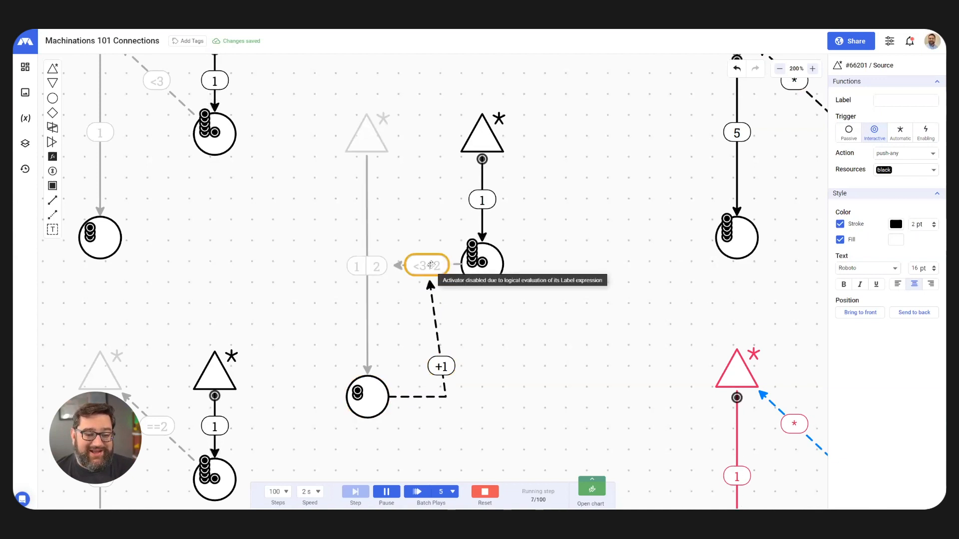
pyautogui.click(437, 267)
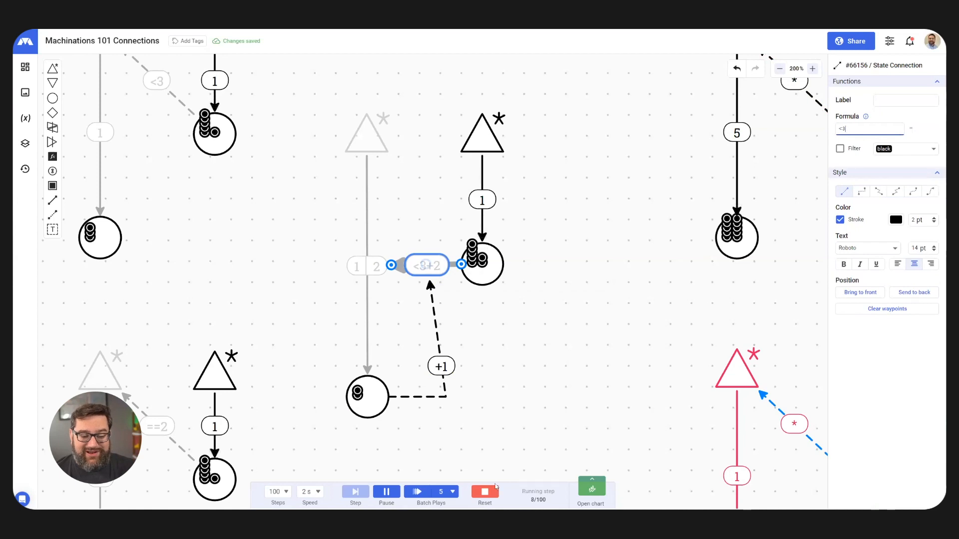
pyautogui.click(485, 492)
# Run the first Triggers example, inspect its passive source and * state connection, and open the connection's Trigger on options.
pyautogui.scroll(-6, 386, 393)
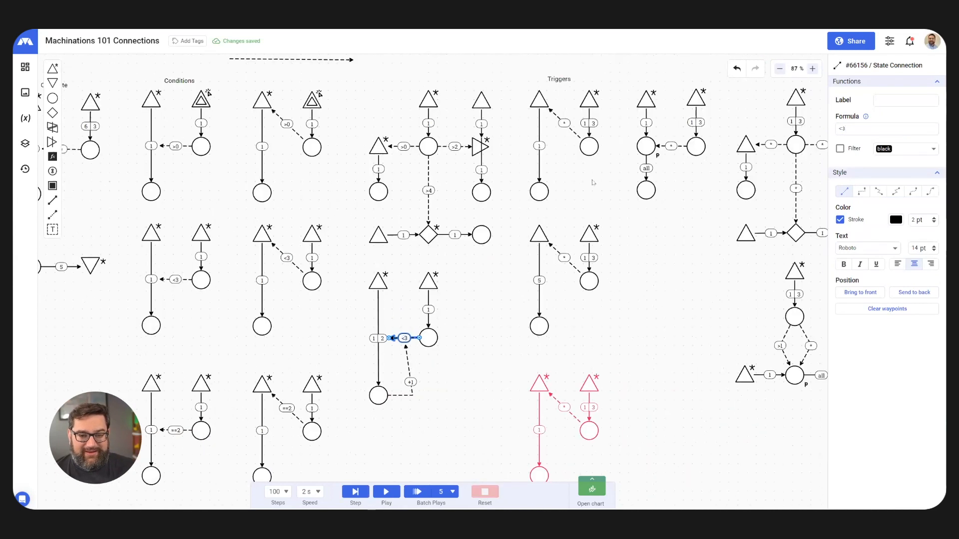
pyautogui.scroll(3, 599, 100)
pyautogui.scroll(-6, 375, 327)
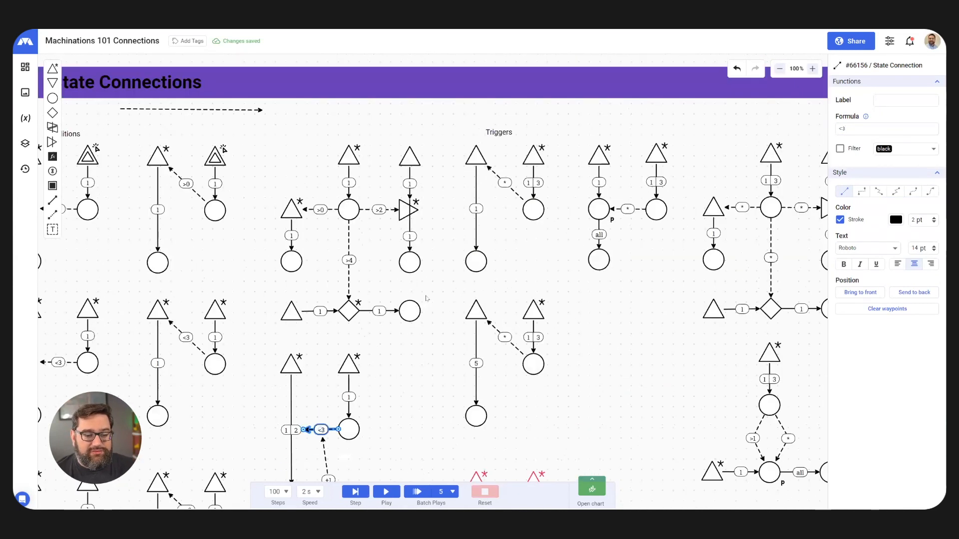
pyautogui.scroll(10, 454, 240)
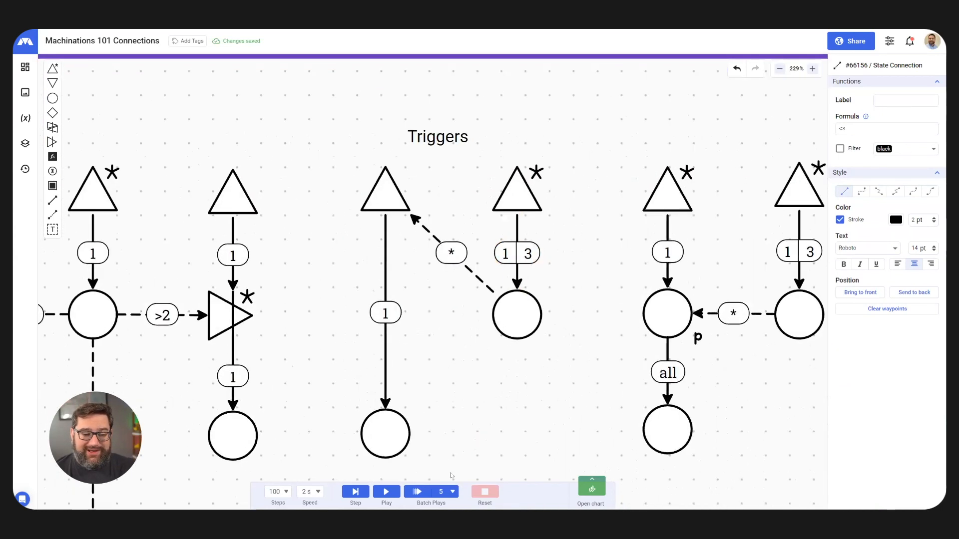
pyautogui.hscroll(-1, 424, 235)
pyautogui.click(388, 192)
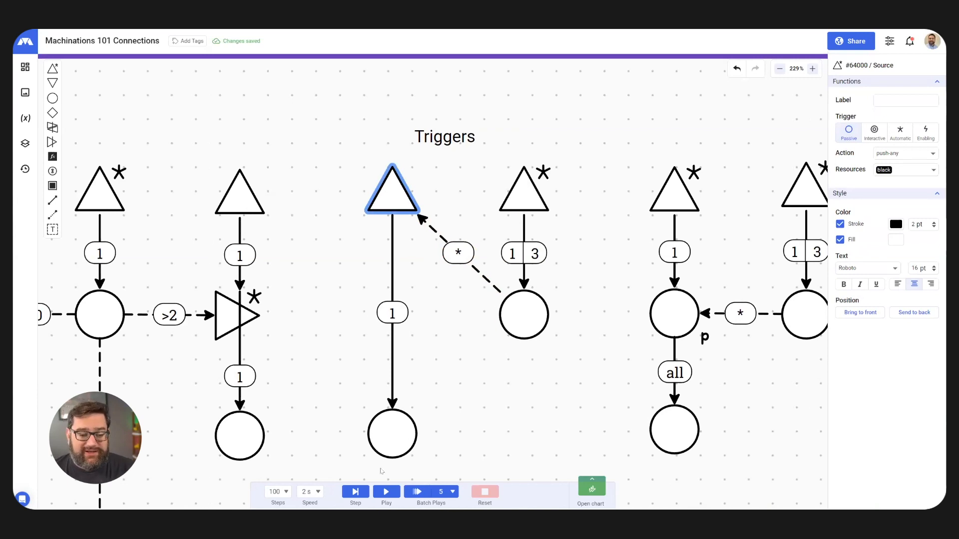
pyautogui.hotkey('ctrl', 'Up')
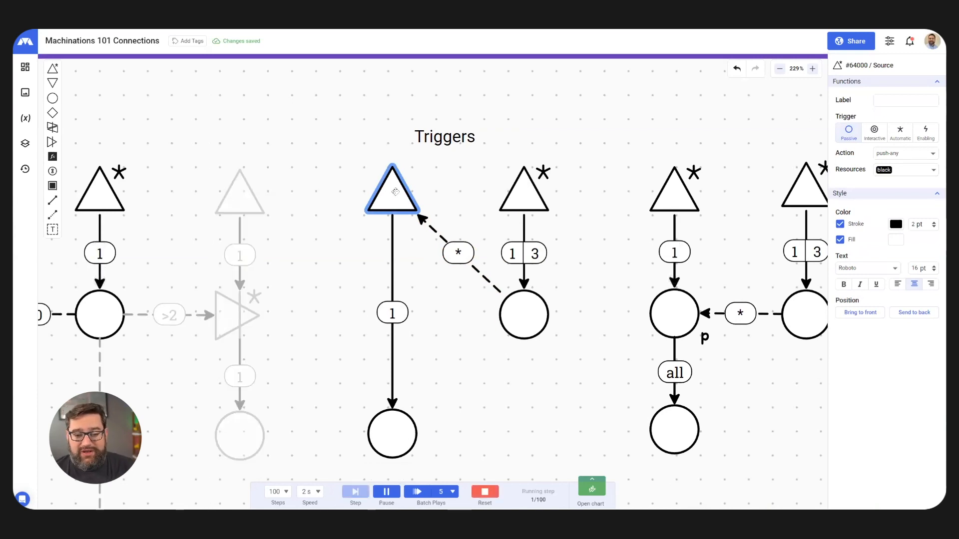
pyautogui.click(486, 279)
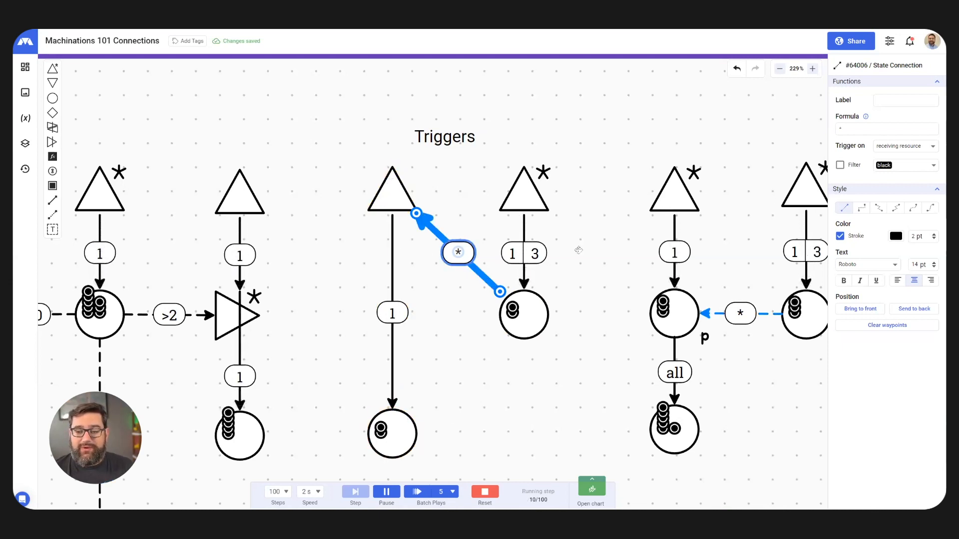
pyautogui.click(920, 145)
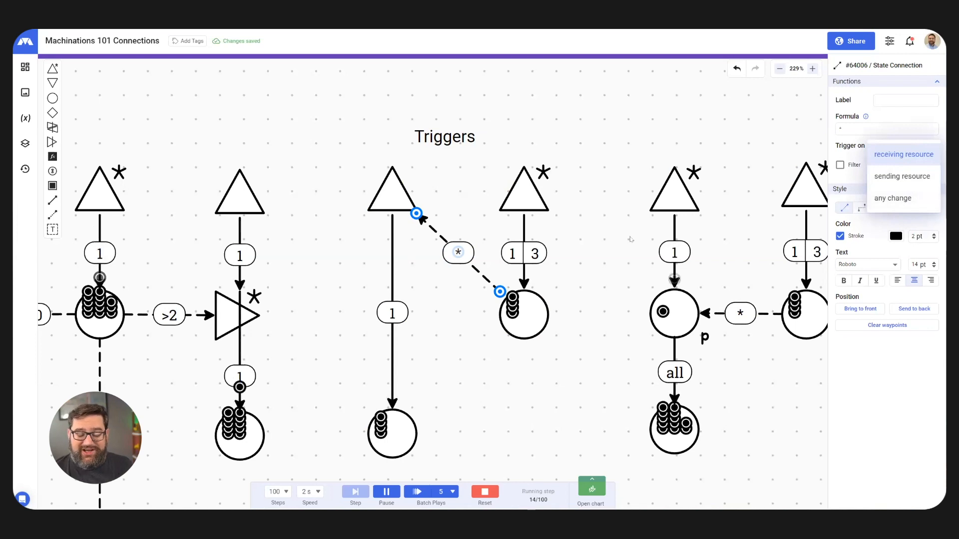
# Restart the simulation and inspect the automatic source targeted by the * trigger in the red Triggers example.
pyautogui.scroll(-6, 617, 213)
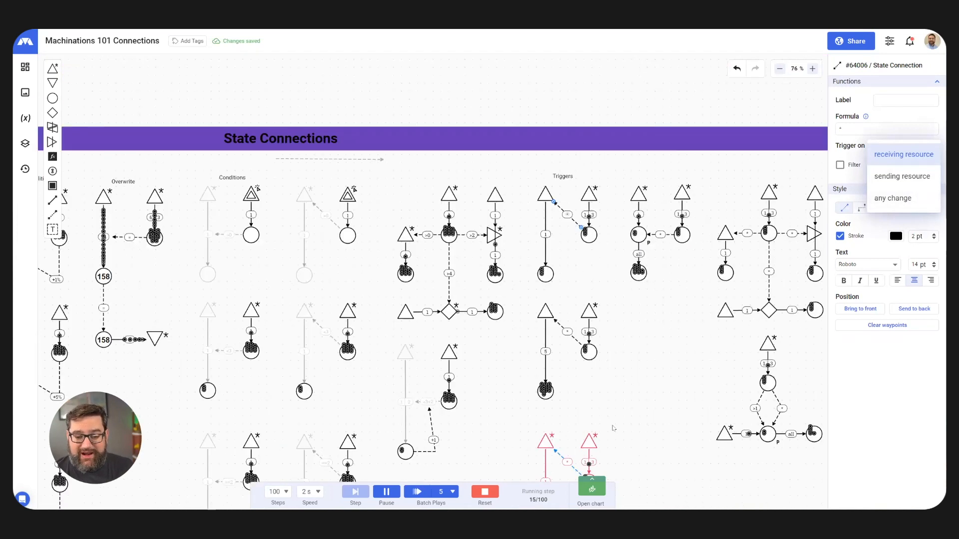
pyautogui.scroll(5, 613, 428)
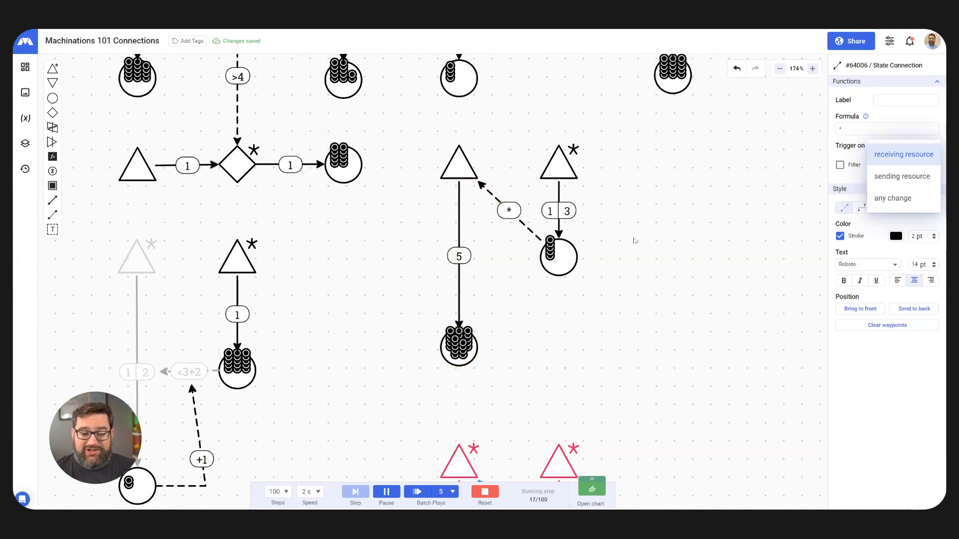
pyautogui.scroll(-6, 621, 252)
pyautogui.scroll(3, 605, 411)
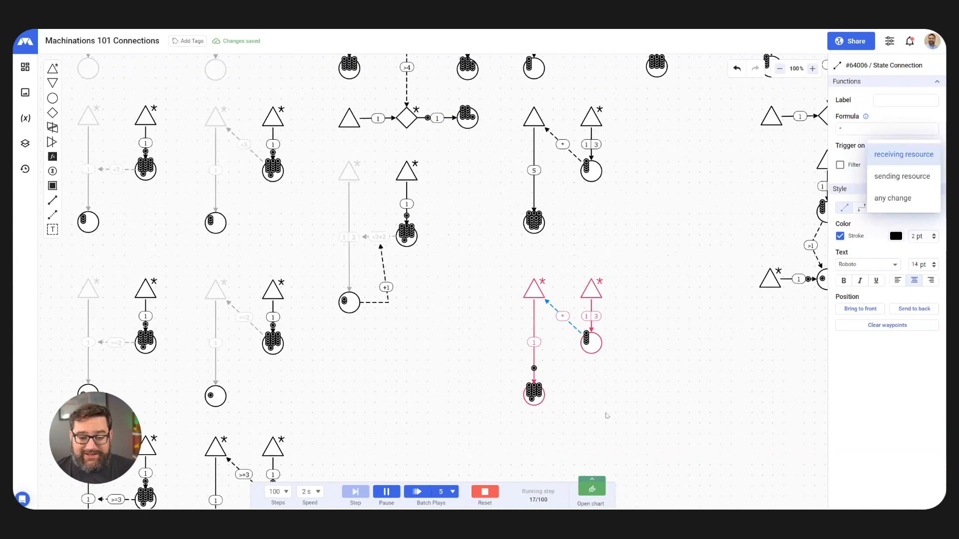
pyautogui.scroll(5, 605, 416)
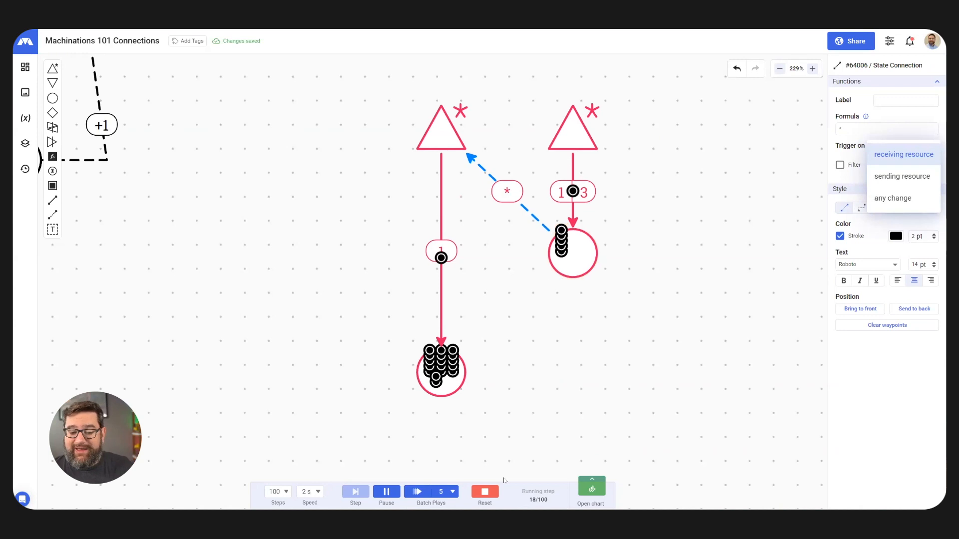
pyautogui.click(485, 491)
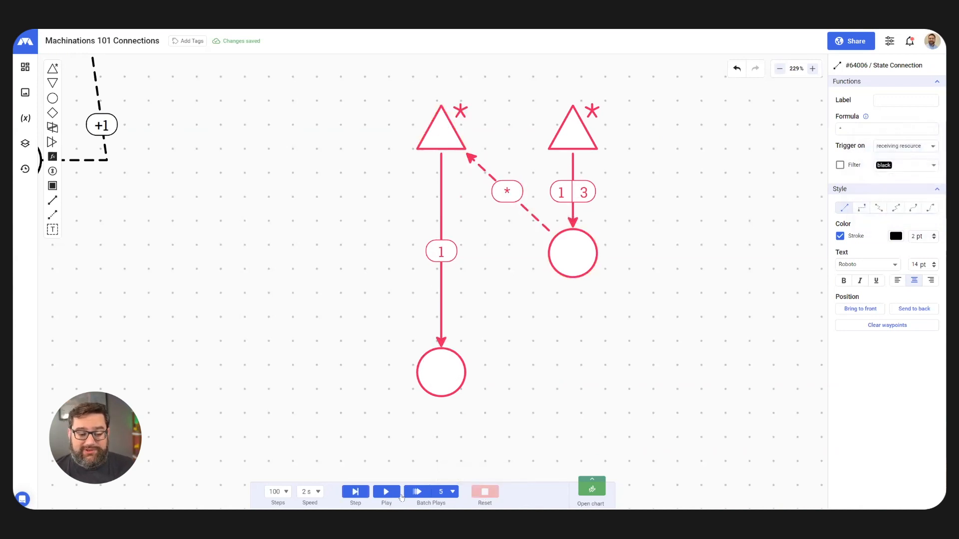
pyautogui.click(447, 123)
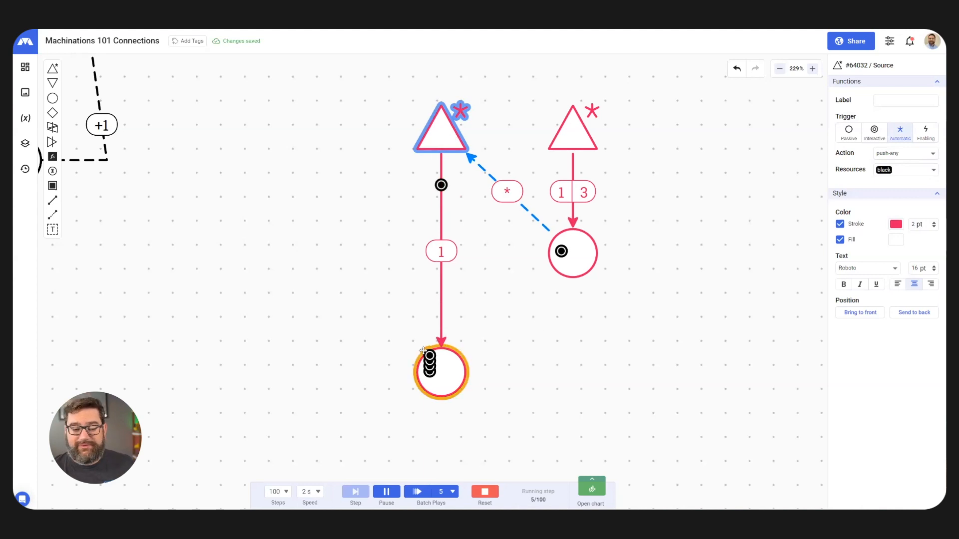
# Examine the running Triggers examples in which * state connections fire a pool, a source, a converter and a gate.
pyautogui.scroll(-10, 448, 348)
pyautogui.scroll(8, 538, 173)
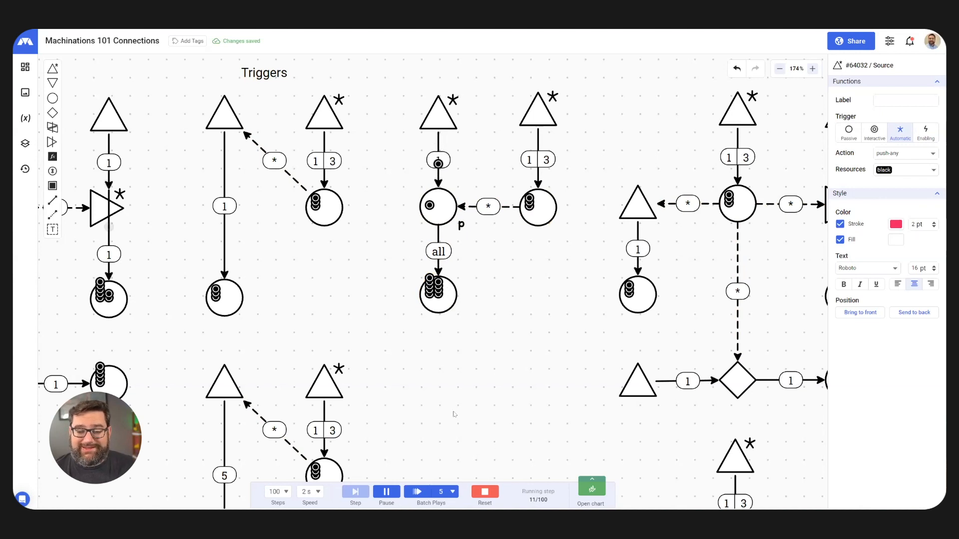
pyautogui.scroll(-5, 454, 413)
pyautogui.scroll(5, 678, 370)
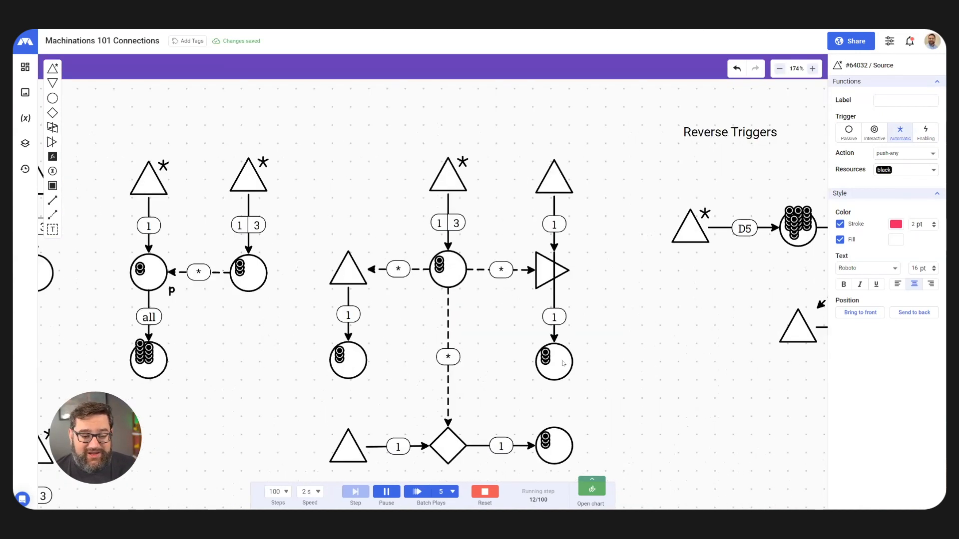
pyautogui.scroll(-5, 489, 195)
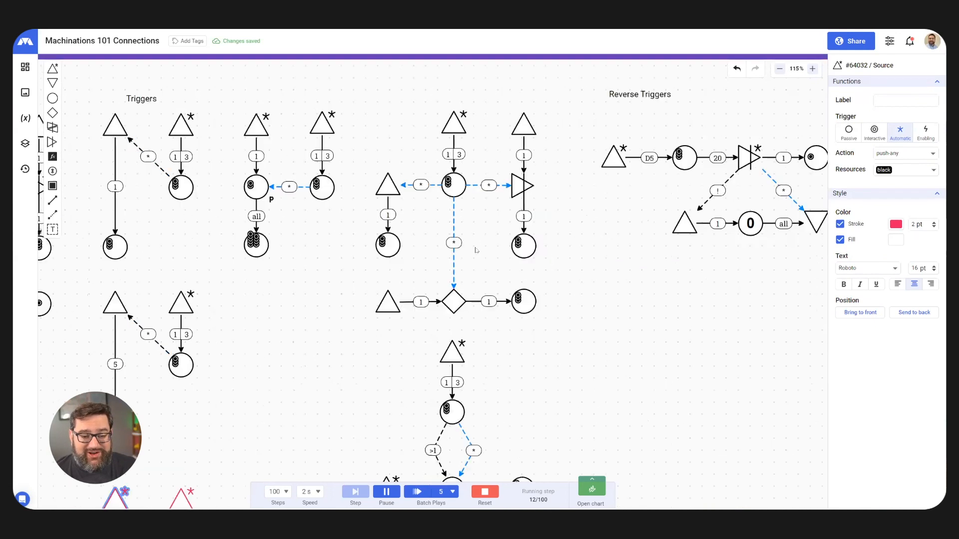
pyautogui.scroll(3, 482, 252)
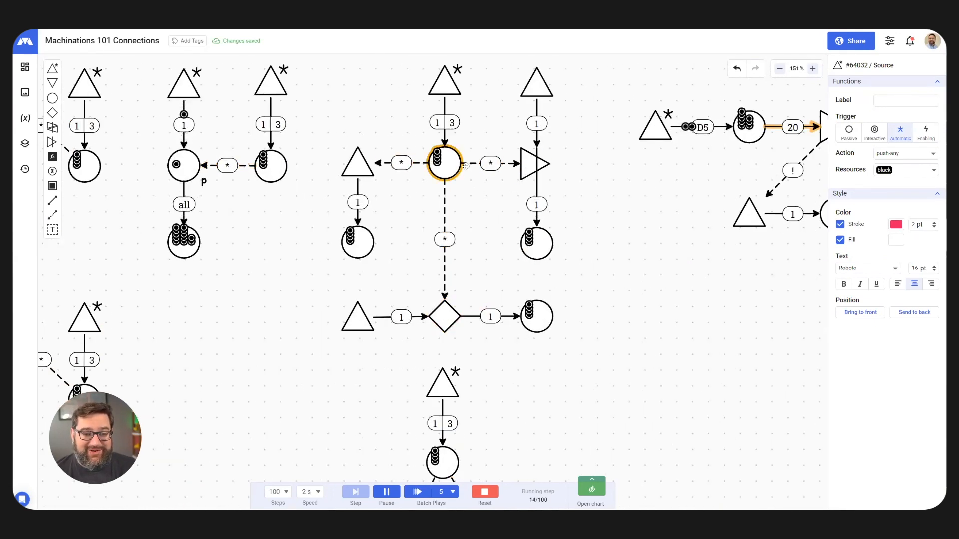
# Restart the simulation and examine the Triggers example whose upper pool acts on another pool through a >1 condition and a * trigger.
pyautogui.scroll(-3, 562, 181)
pyautogui.scroll(5, 512, 411)
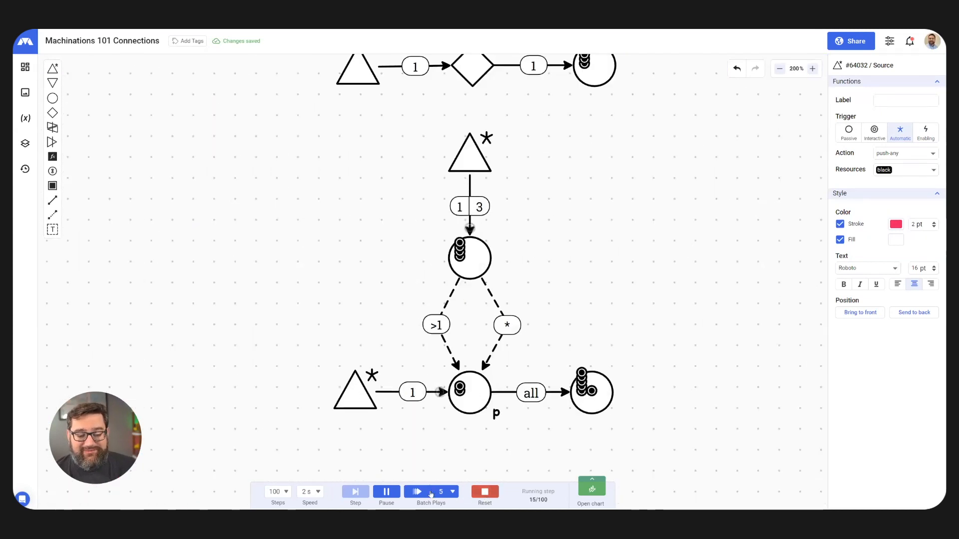
pyautogui.click(485, 492)
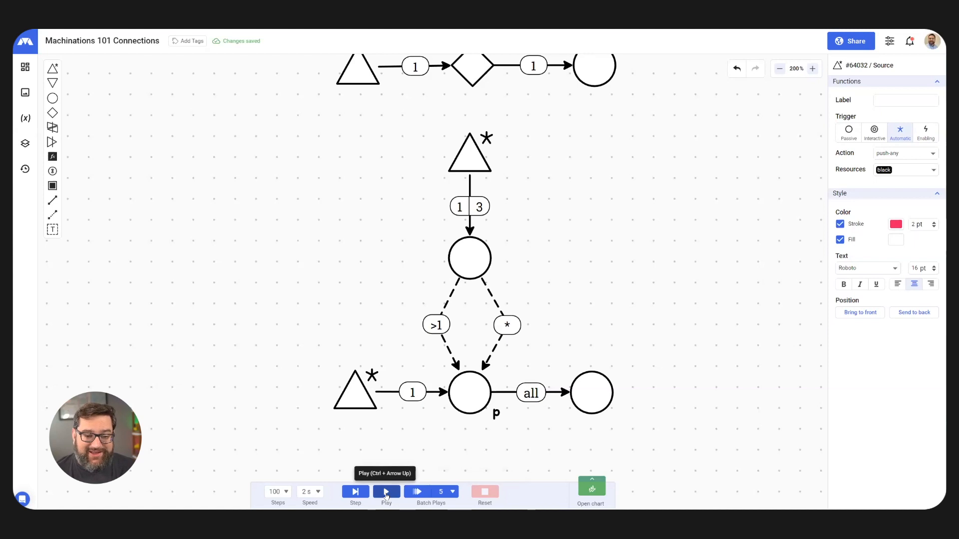
pyautogui.hotkey('ctrl', 'Up')
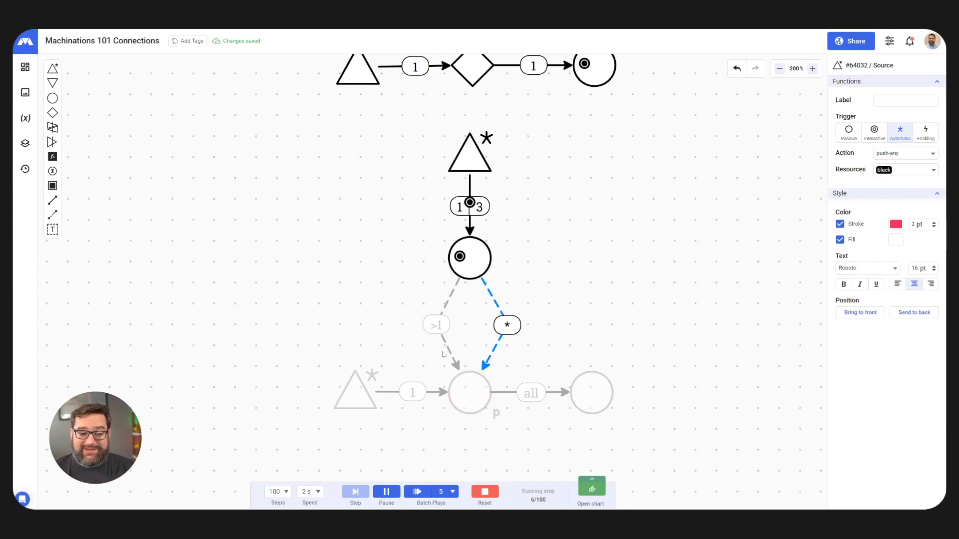
pyautogui.moveTo(448, 349)
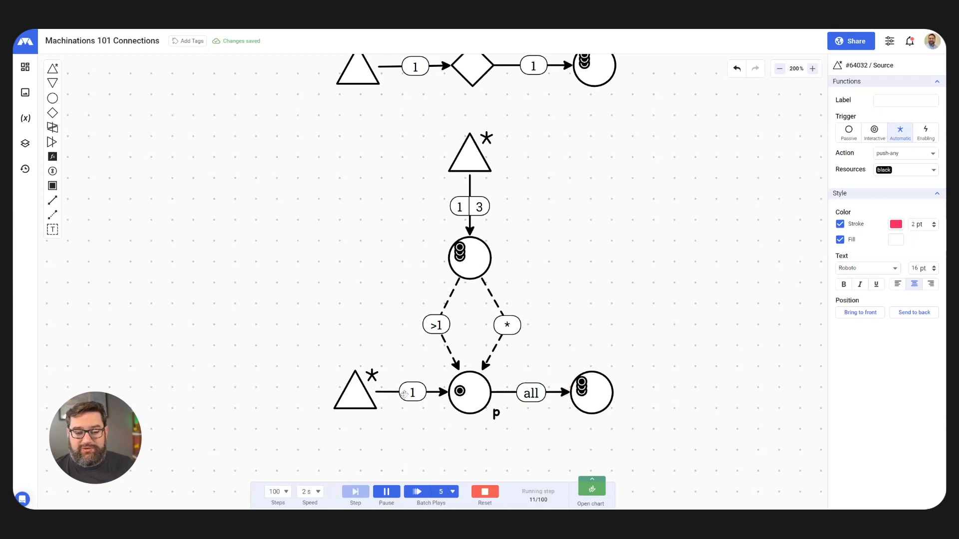
# Look over the Reverse Triggers example and reset the simulation.
pyautogui.scroll(-5, 401, 395)
pyautogui.scroll(-1, 401, 395)
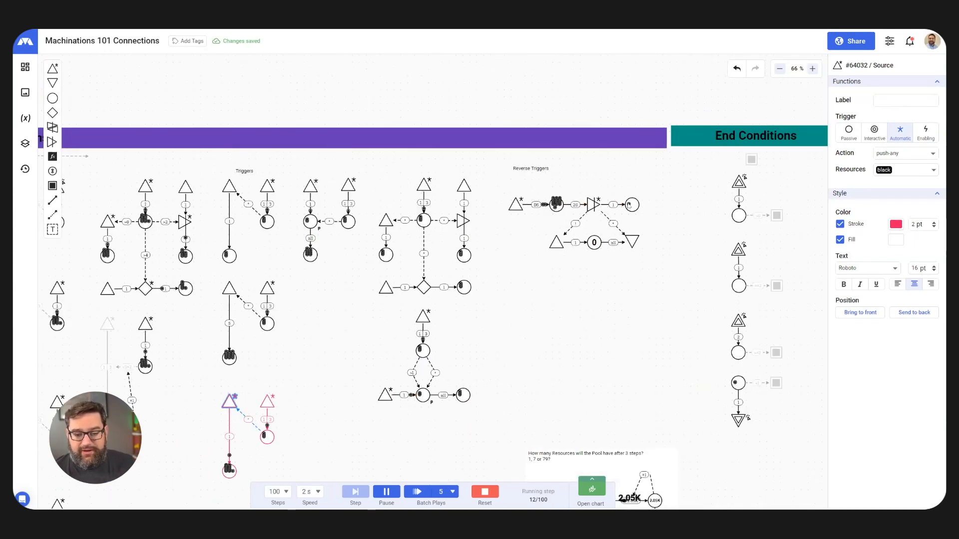
pyautogui.click(486, 492)
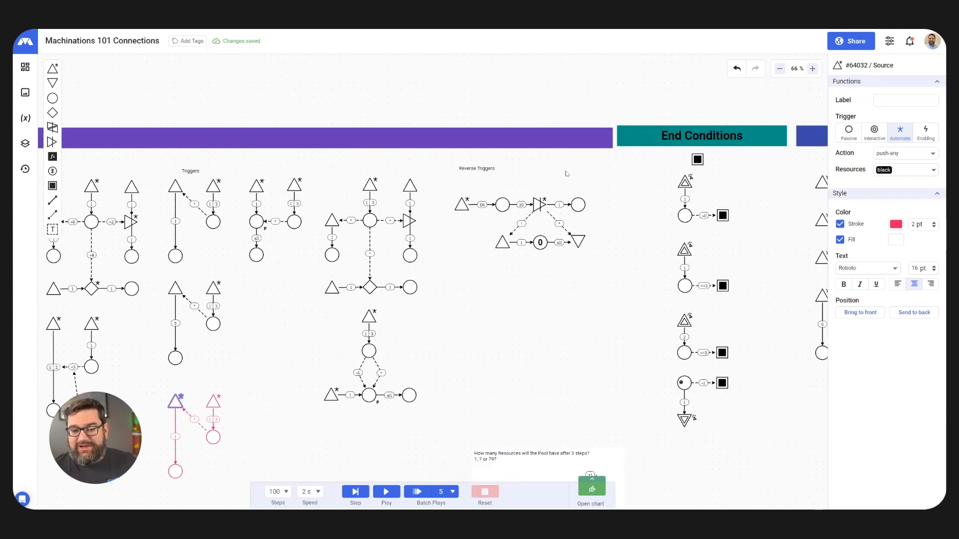
pyautogui.scroll(-4, 569, 172)
pyautogui.scroll(4, 578, 276)
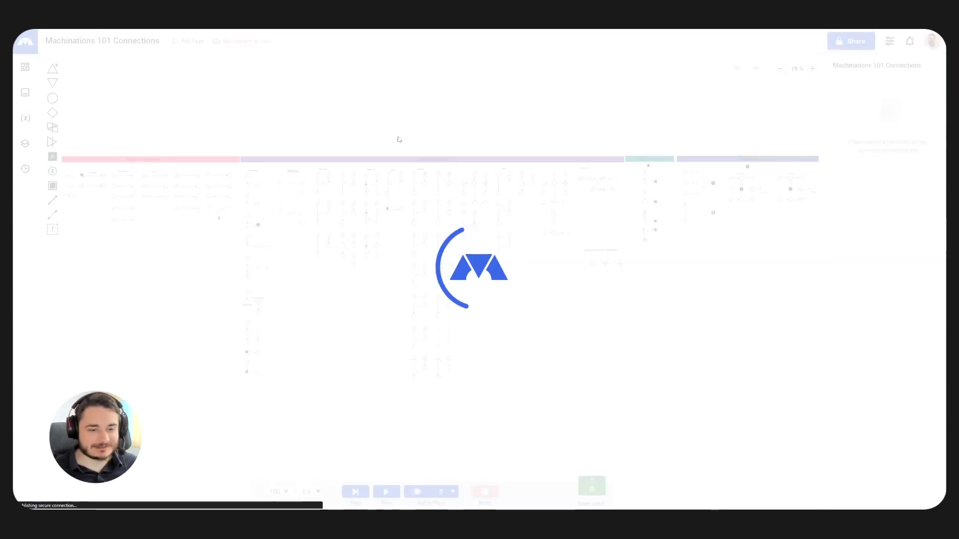
# Inspect the enabling source, the converter and the passive pool in the "How many Resources will the Pool have after 3 steps?" quiz diagram.
pyautogui.scroll(8, 625, 270)
pyautogui.scroll(8, 602, 237)
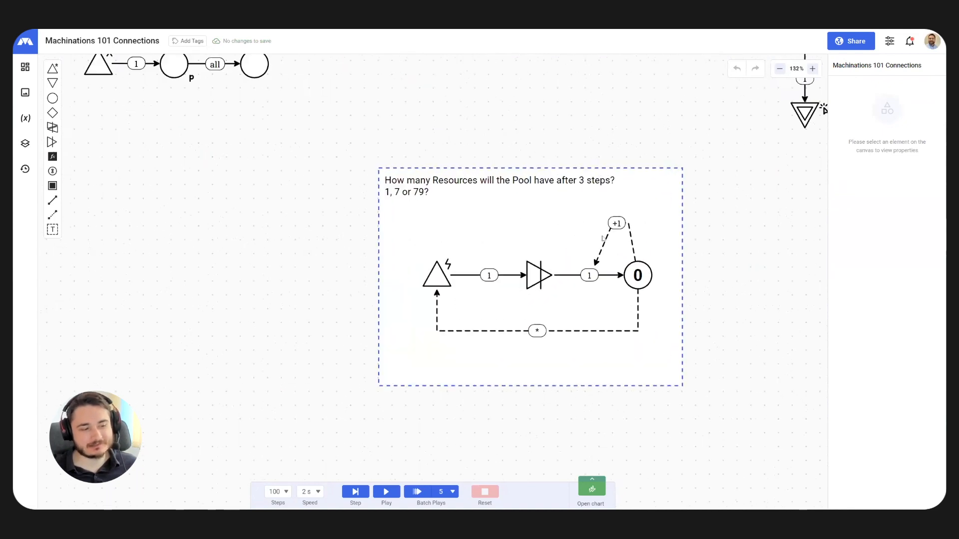
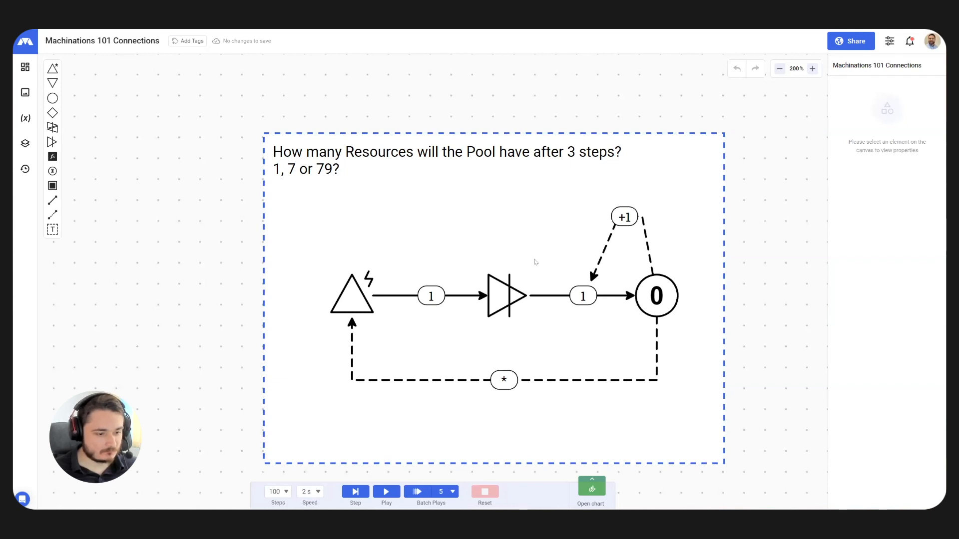
pyautogui.click(352, 302)
pyautogui.click(498, 294)
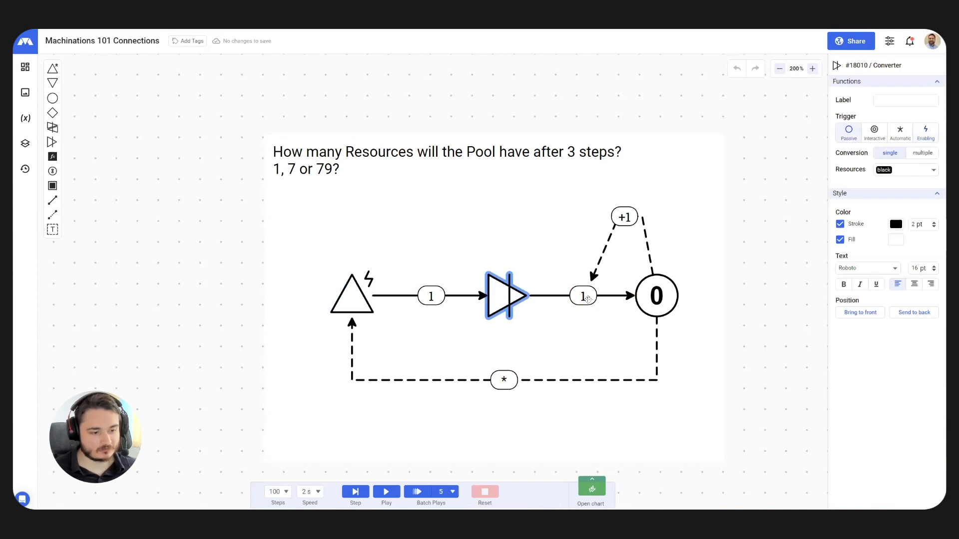
pyautogui.click(661, 297)
pyautogui.click(352, 299)
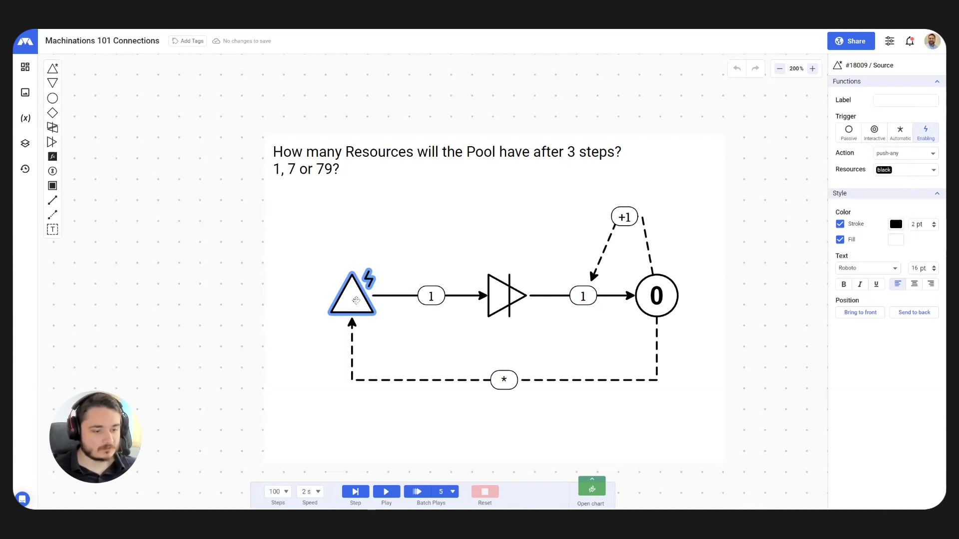
pyautogui.click(506, 296)
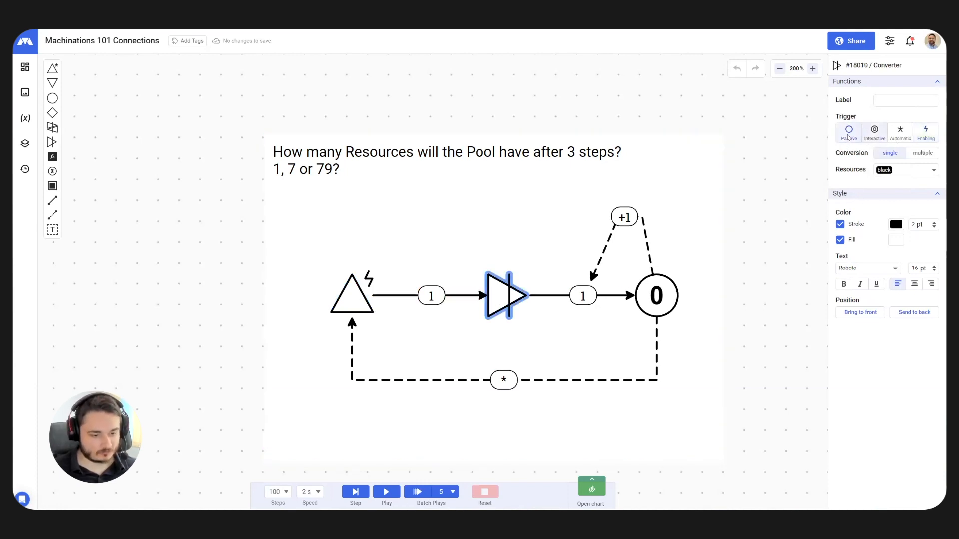
pyautogui.click(665, 292)
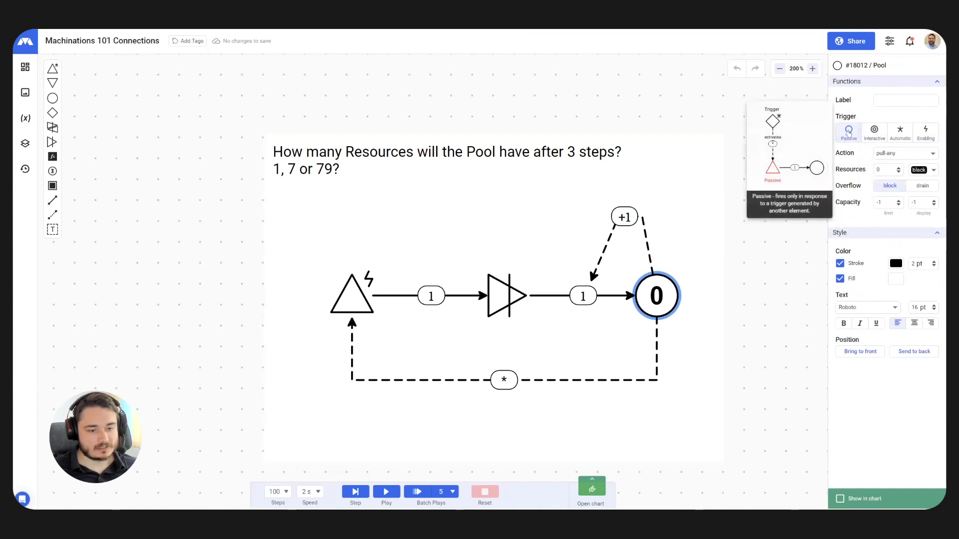
# Inspect the quiz's +1 modifier, the resource connection it alters, and the * trigger leading back to the source.
pyautogui.click(650, 254)
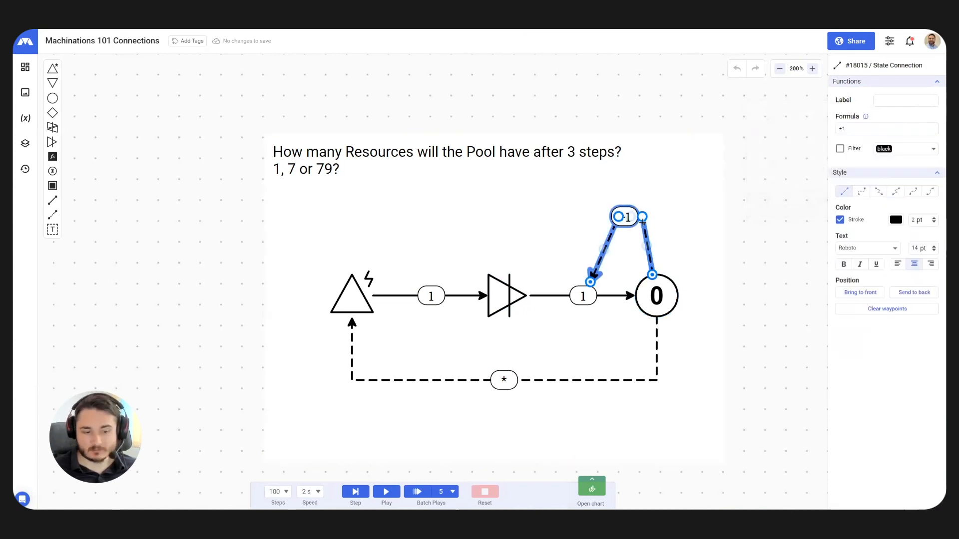
pyautogui.click(582, 297)
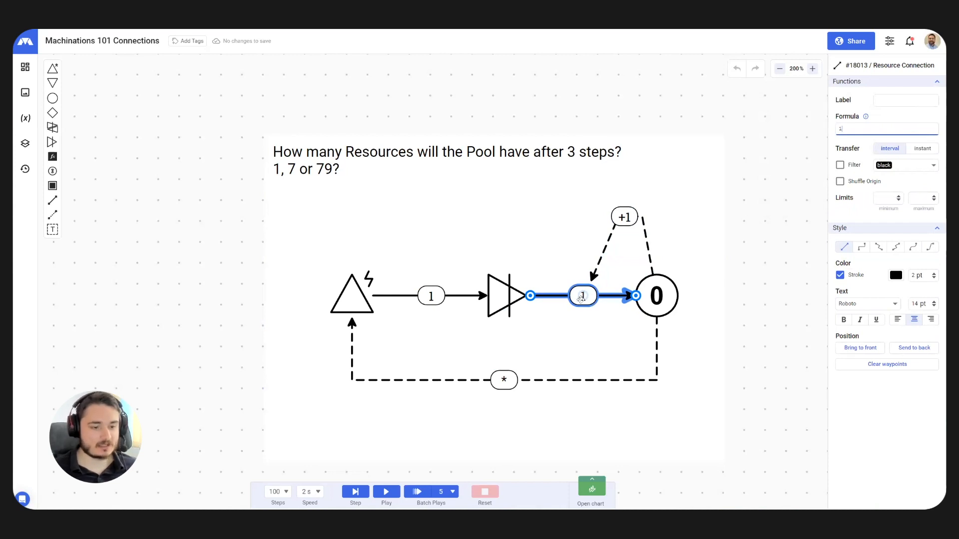
pyautogui.click(656, 348)
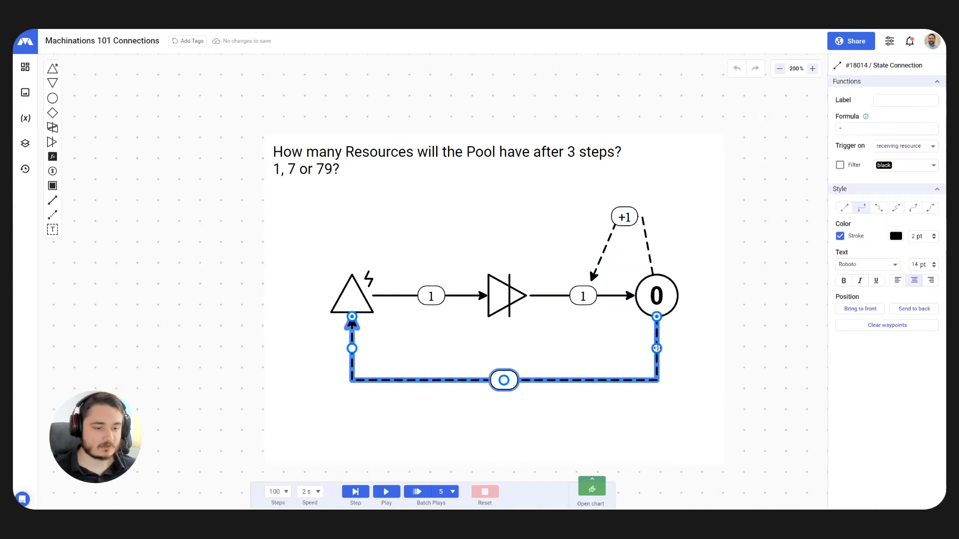
pyautogui.click(357, 305)
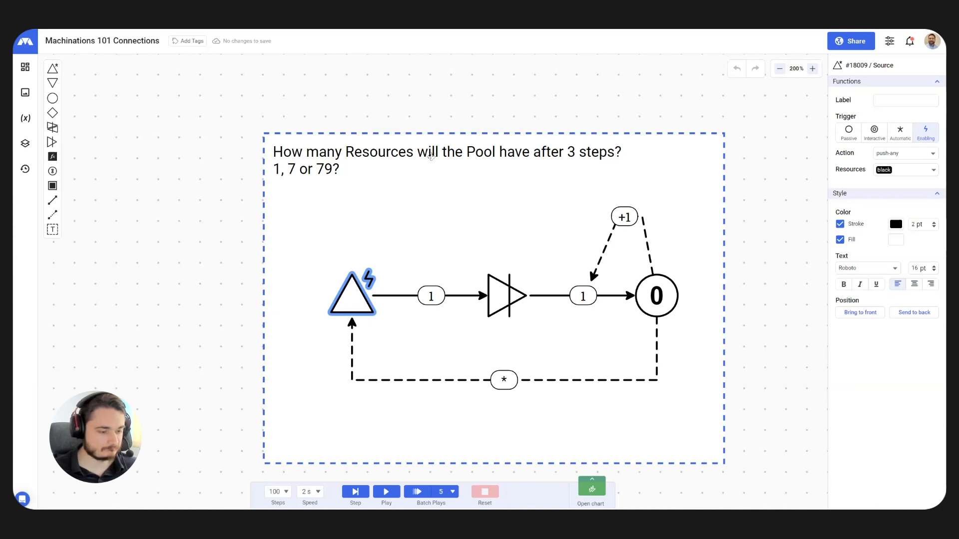
# Advance the quiz diagram's simulation one step at a time for three steps.
pyautogui.moveTo(777, 305); pyautogui.dragTo(753, 267)
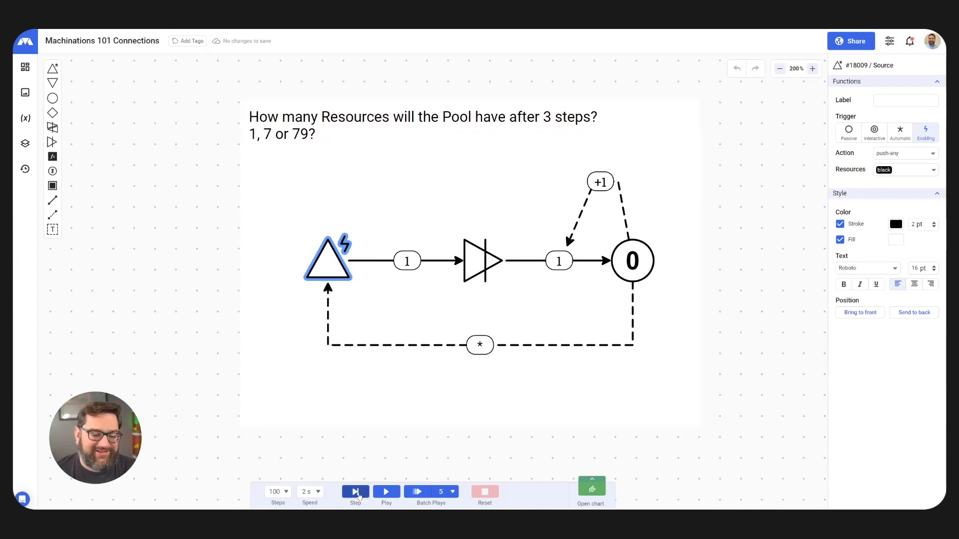
pyautogui.click(357, 494)
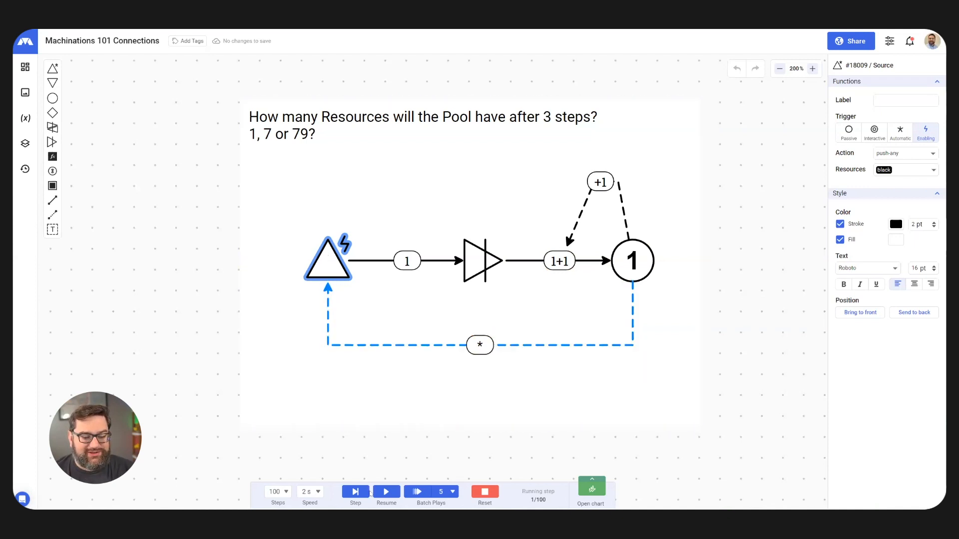
pyautogui.click(354, 493)
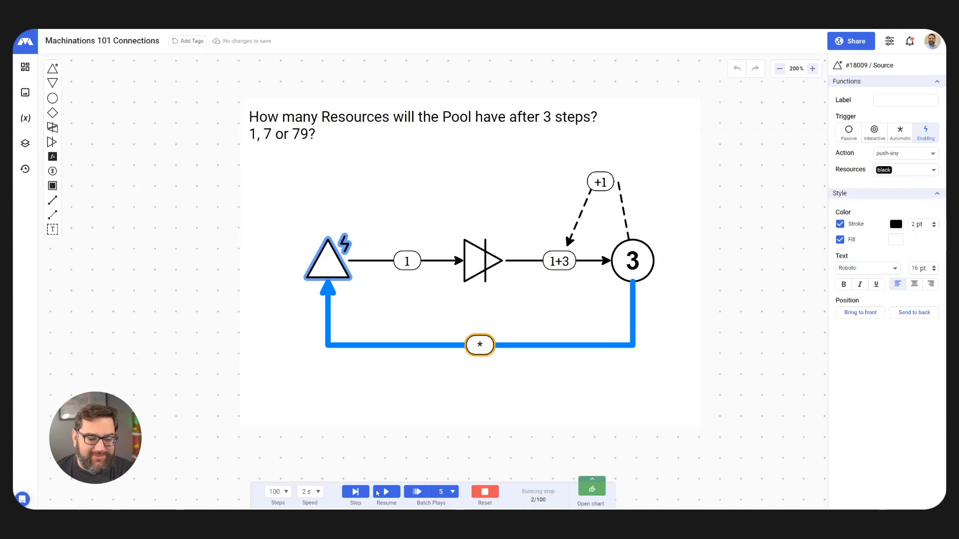
pyautogui.click(355, 492)
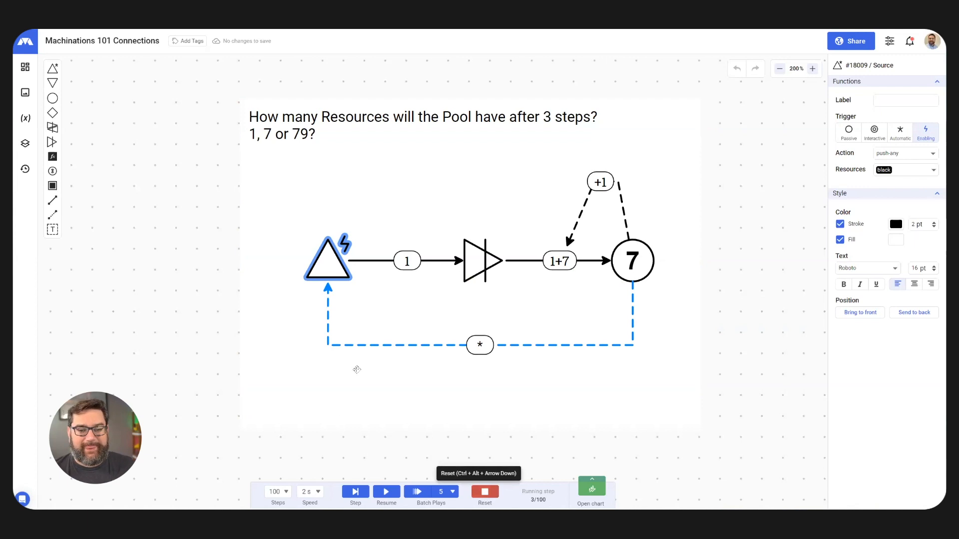
# Run the simulation at the End Conditions section and fire the interactive source of the >0 example.
pyautogui.scroll(-8, 356, 369)
pyautogui.scroll(5, 519, 108)
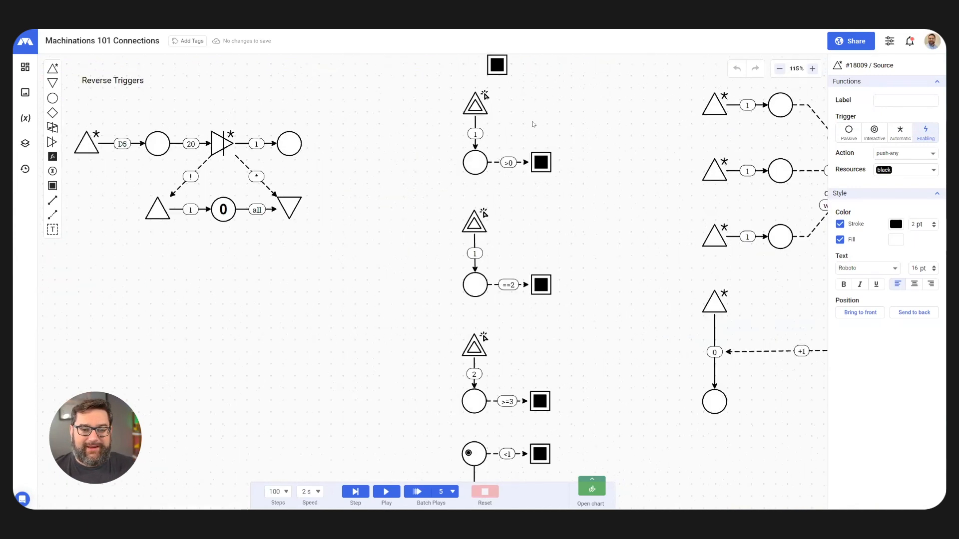
pyautogui.scroll(3, 505, 95)
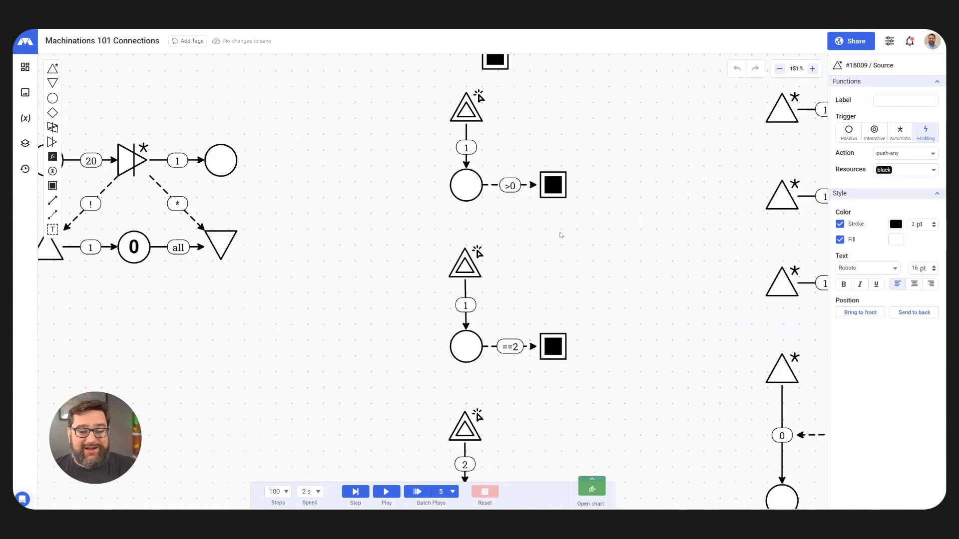
pyautogui.scroll(-6, 561, 234)
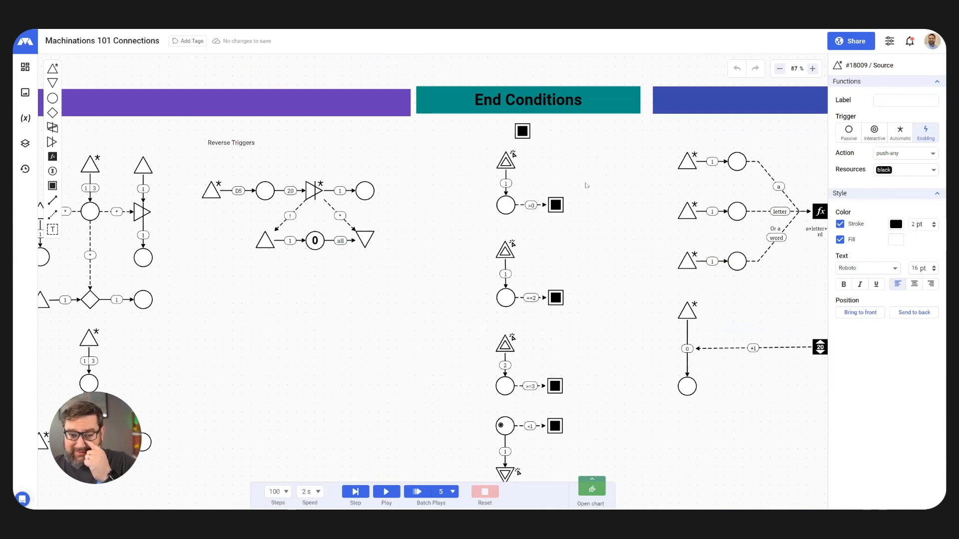
pyautogui.scroll(12, 543, 172)
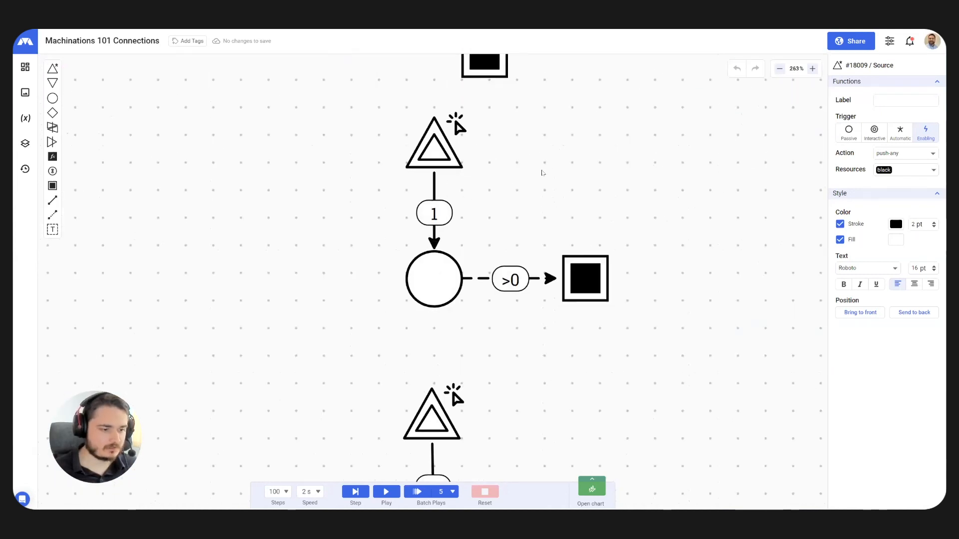
pyautogui.scroll(2, 562, 190)
pyautogui.moveTo(558, 208); pyautogui.dragTo(525, 183)
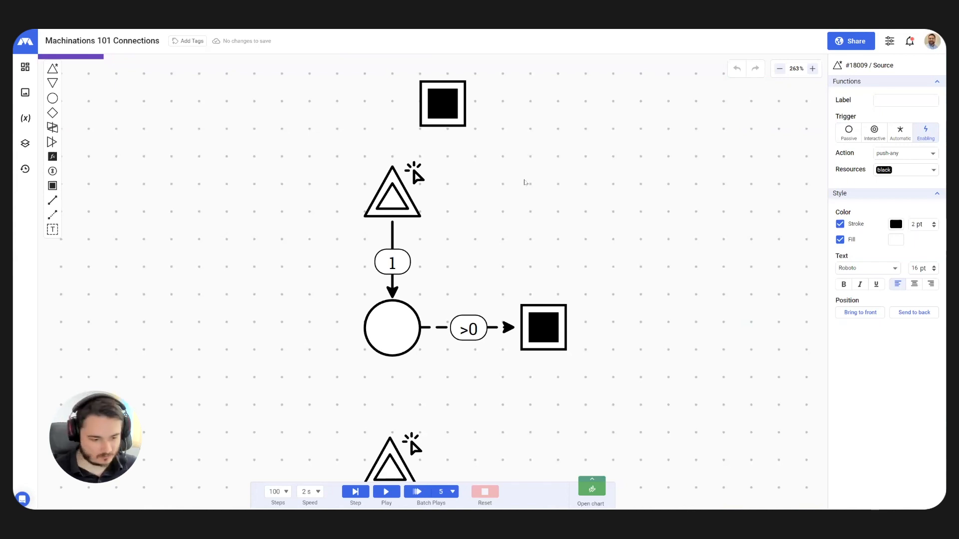
pyautogui.click(386, 492)
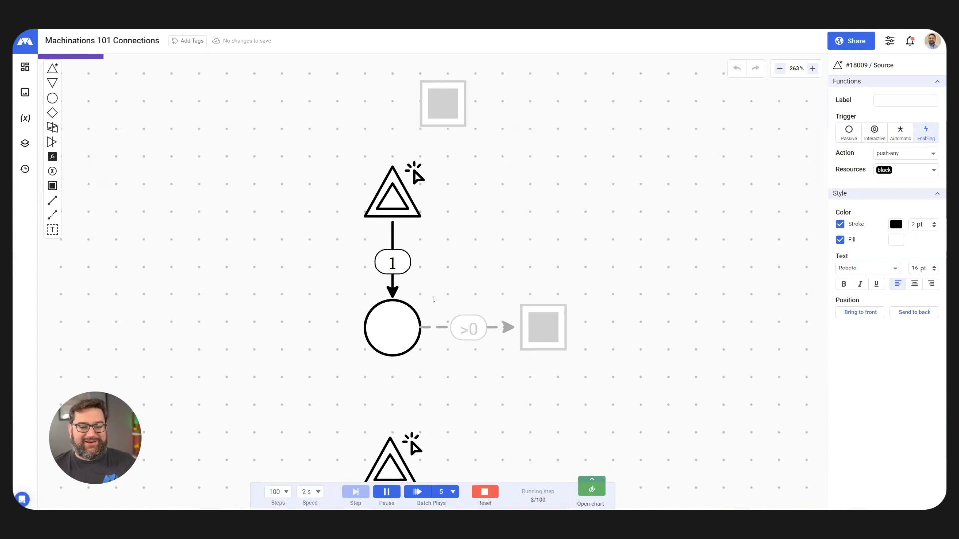
pyautogui.click(394, 199)
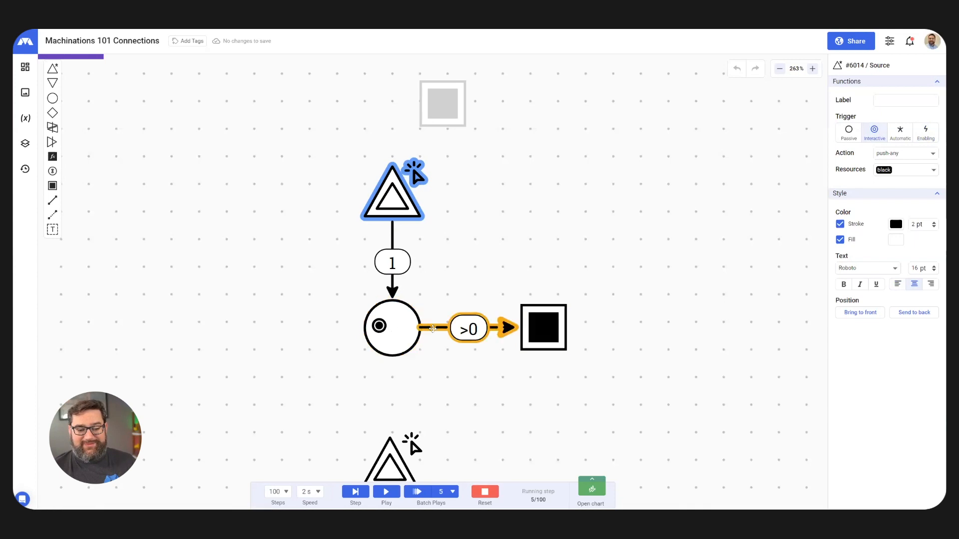
# Inspect the >0 state connection and the pool feeding the end condition, and reset and rerun the simulation.
pyautogui.click(483, 339)
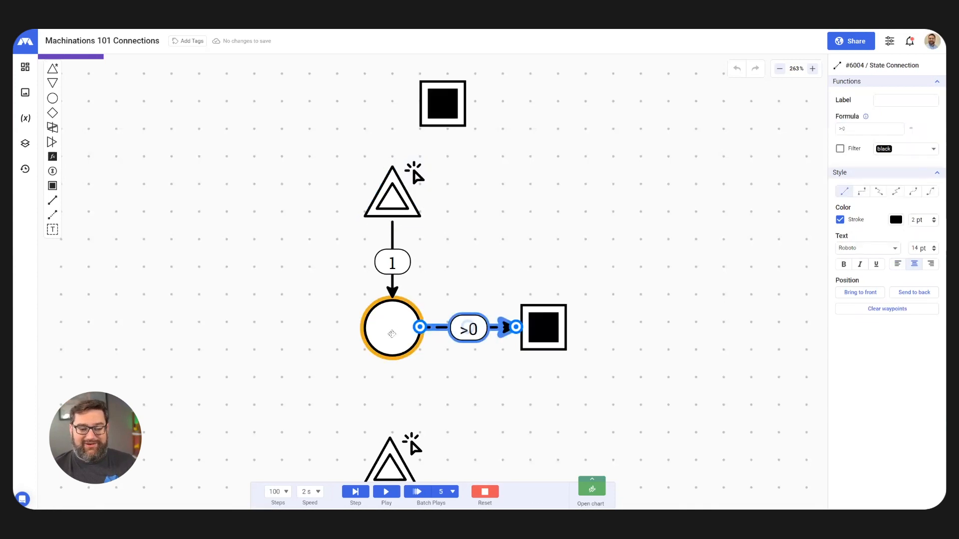
pyautogui.click(392, 333)
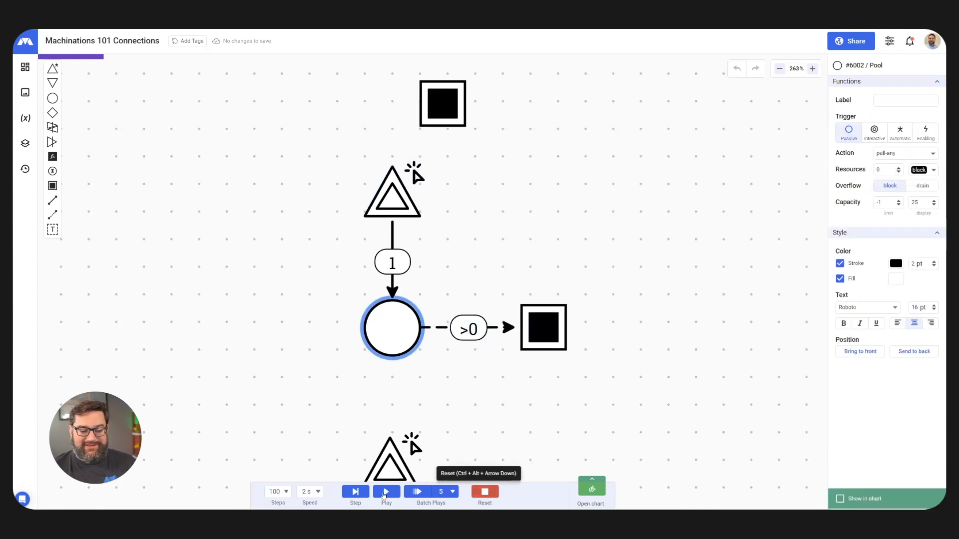
pyautogui.click(484, 492)
pyautogui.hotkey('ctrl', 'Up')
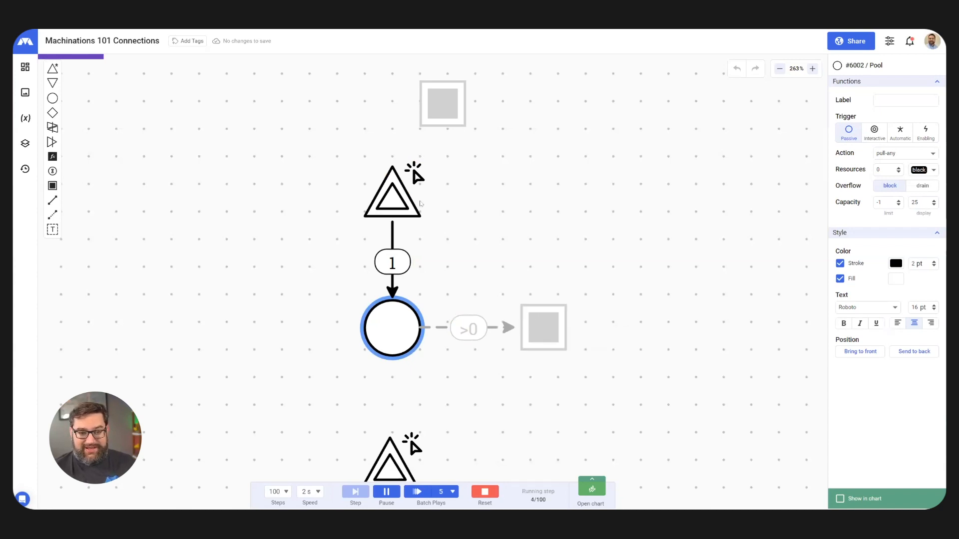
# Fire the interactive source of the >0 example, and inspect the ==2 and >=3 end condition connections.
pyautogui.click(388, 199)
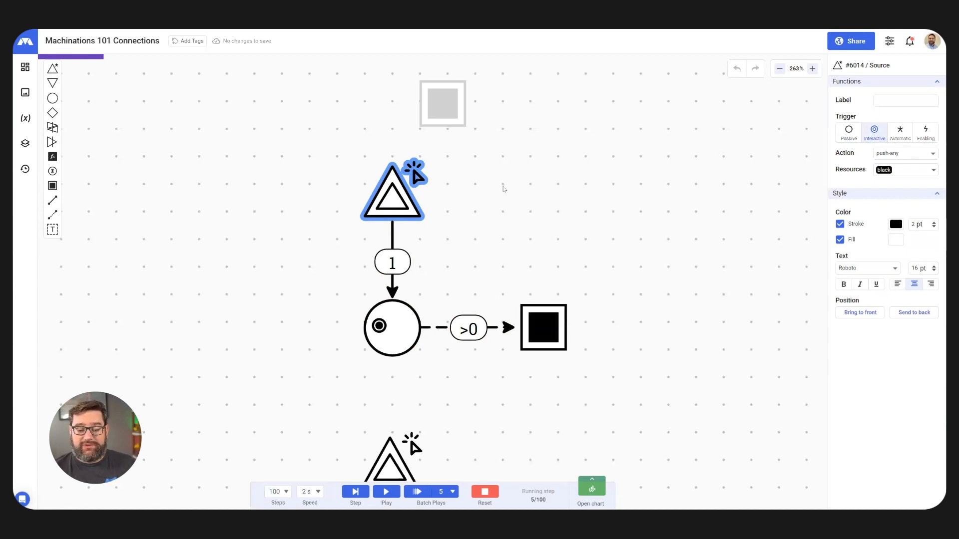
pyautogui.scroll(-3, 502, 187)
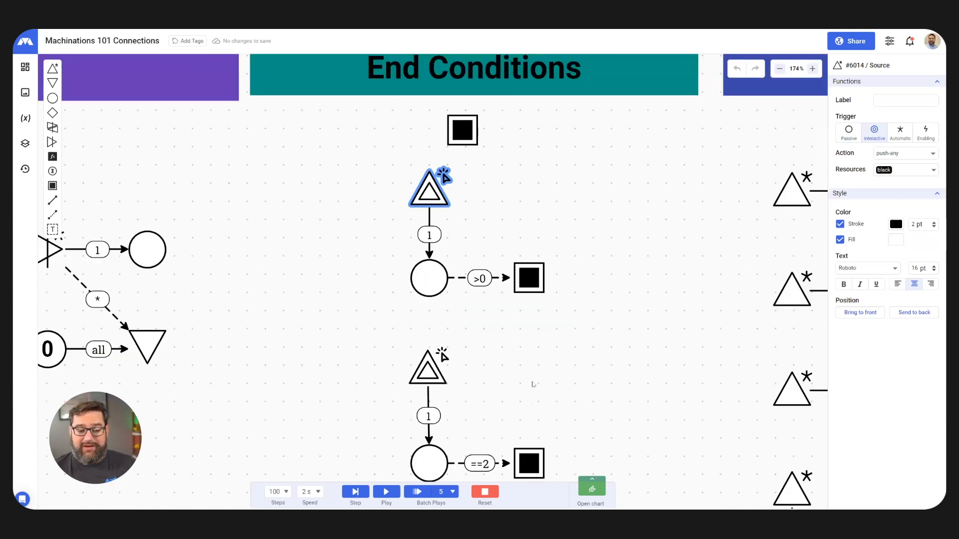
pyautogui.moveTo(526, 346); pyautogui.dragTo(506, 202)
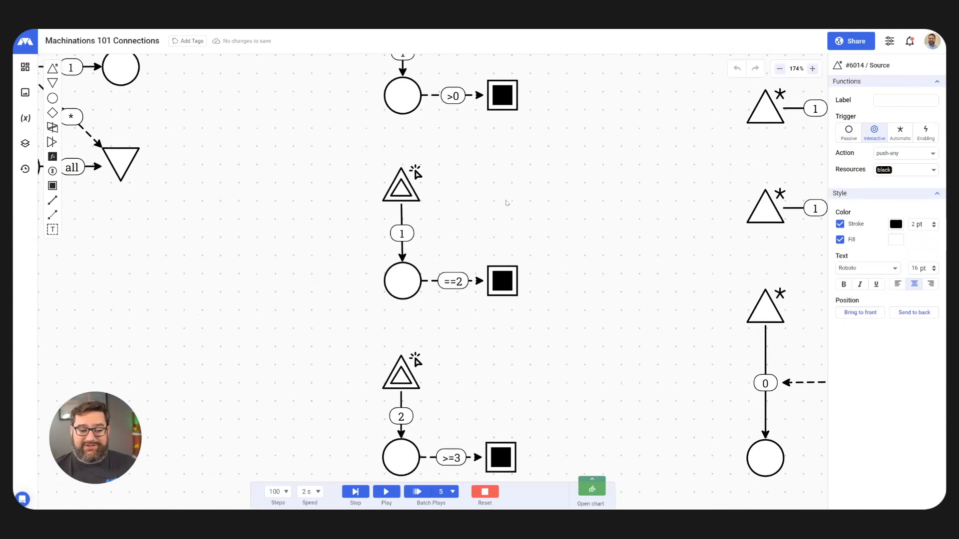
pyautogui.moveTo(459, 428); pyautogui.dragTo(442, 285)
pyautogui.click(437, 138)
pyautogui.click(456, 315)
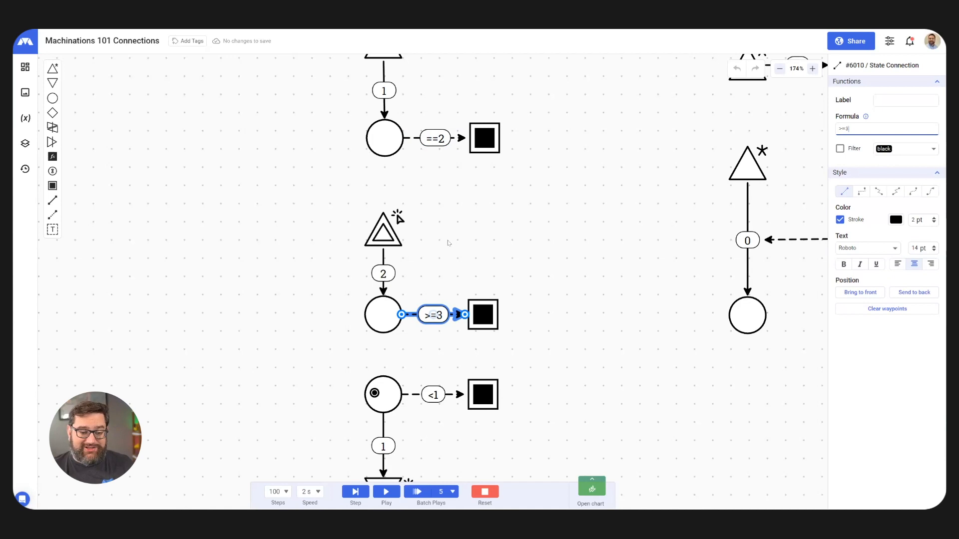
# Run the simulation at the <1 end condition example and fire its interactive drain.
pyautogui.scroll(-5, 448, 243)
pyautogui.scroll(9, 446, 357)
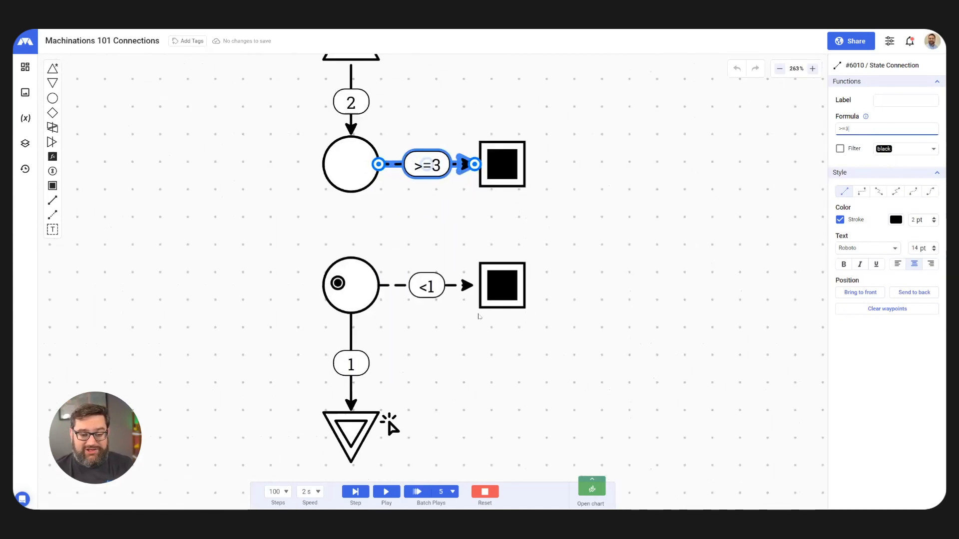
pyautogui.click(388, 493)
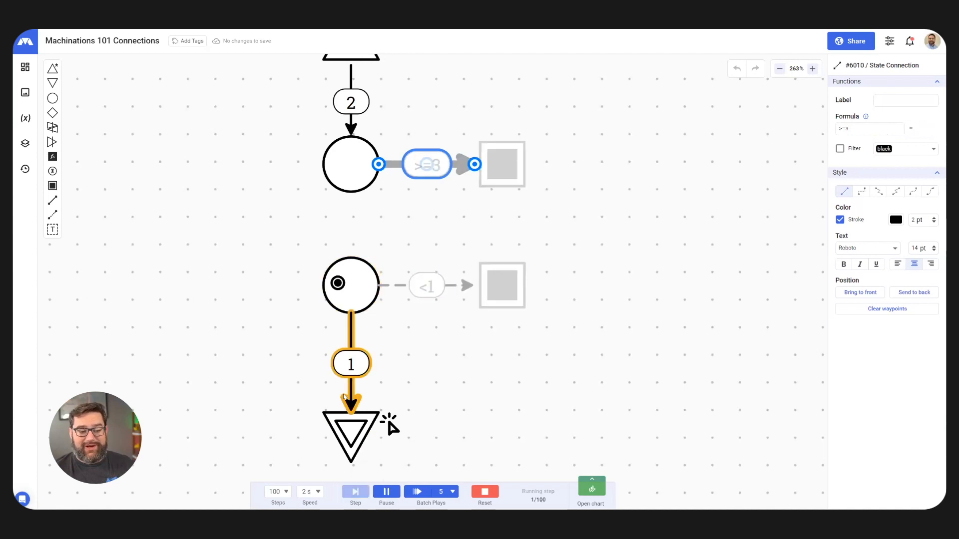
pyautogui.click(348, 437)
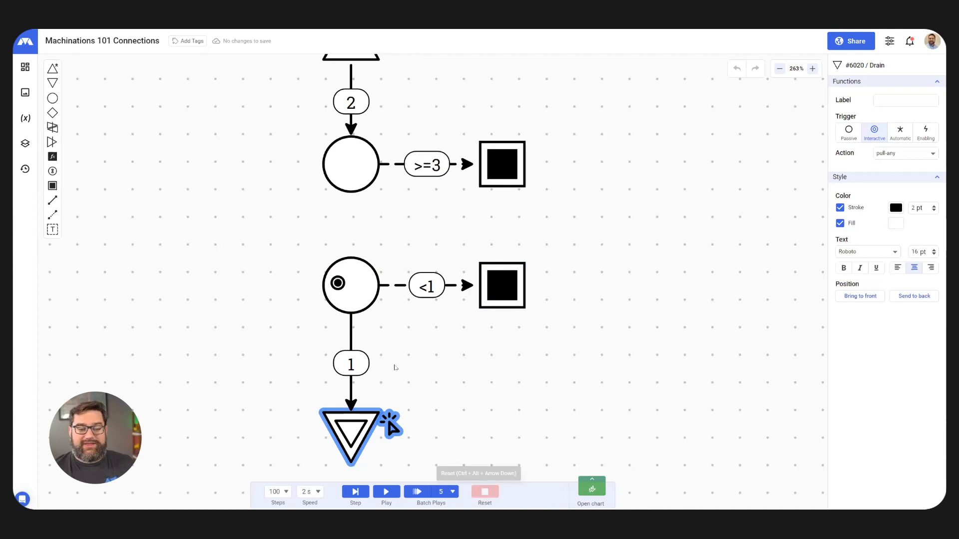
# Inspect the pool of the <1 example, and rerun the simulation with its interactive drain fired again.
pyautogui.scroll(-10, 394, 364)
pyautogui.click(379, 328)
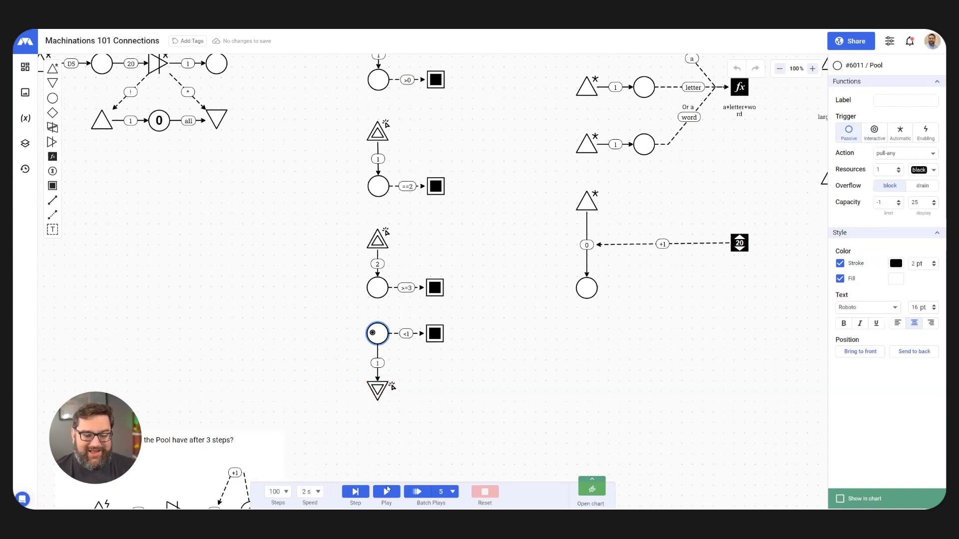
pyautogui.click(386, 492)
pyautogui.click(377, 390)
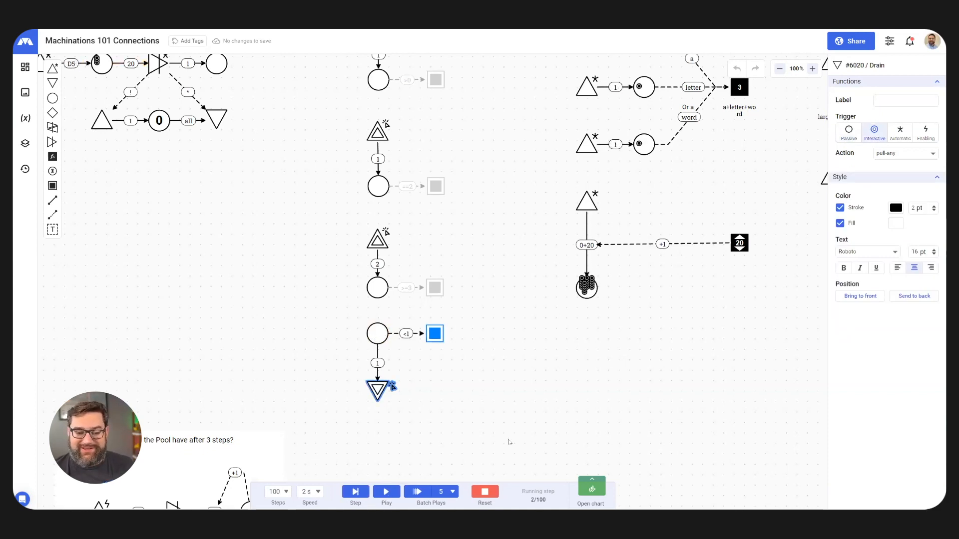
# Run the simulation at the a+letter+word register, and inspect the register's formula and its "a" state connection.
pyautogui.moveTo(677, 204); pyautogui.dragTo(545, 355)
pyautogui.scroll(5, 534, 216)
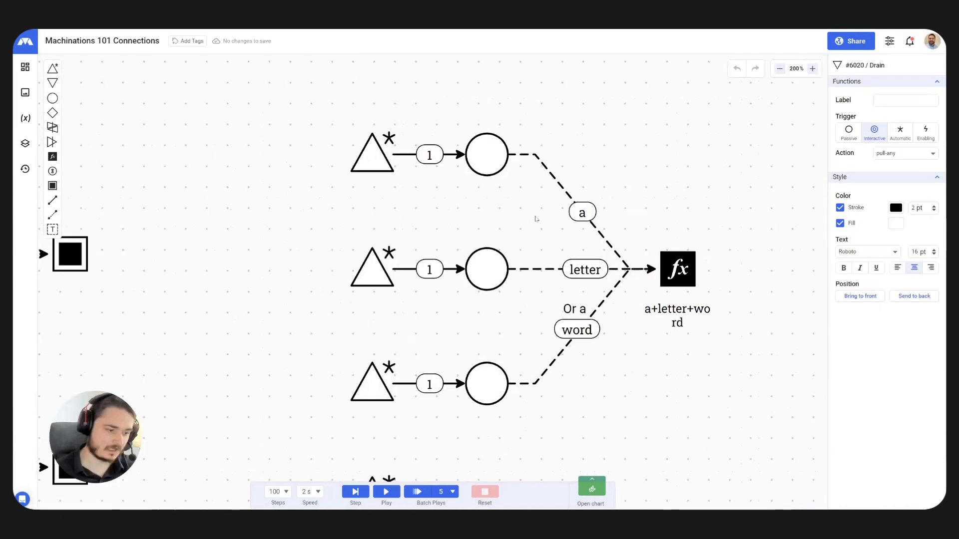
pyautogui.scroll(-3, 704, 221)
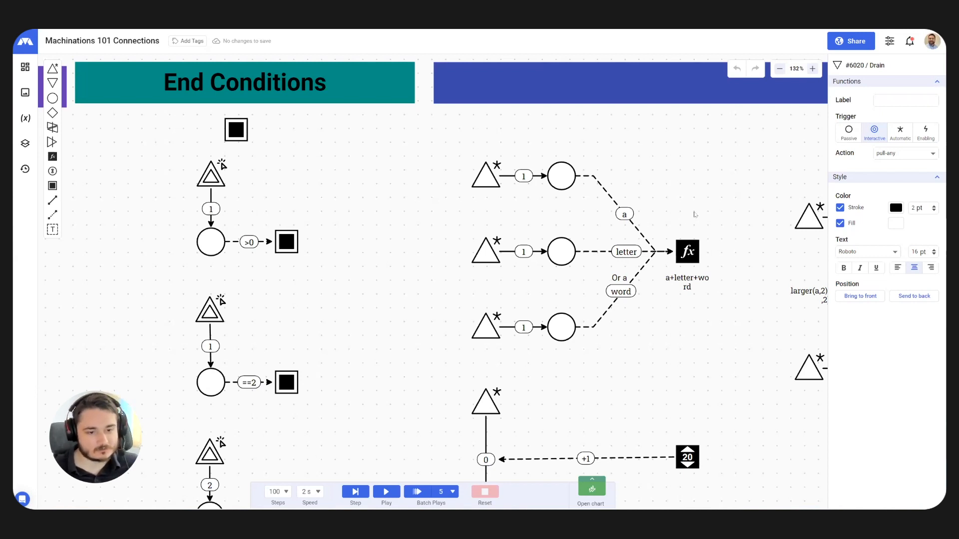
pyautogui.scroll(5, 730, 251)
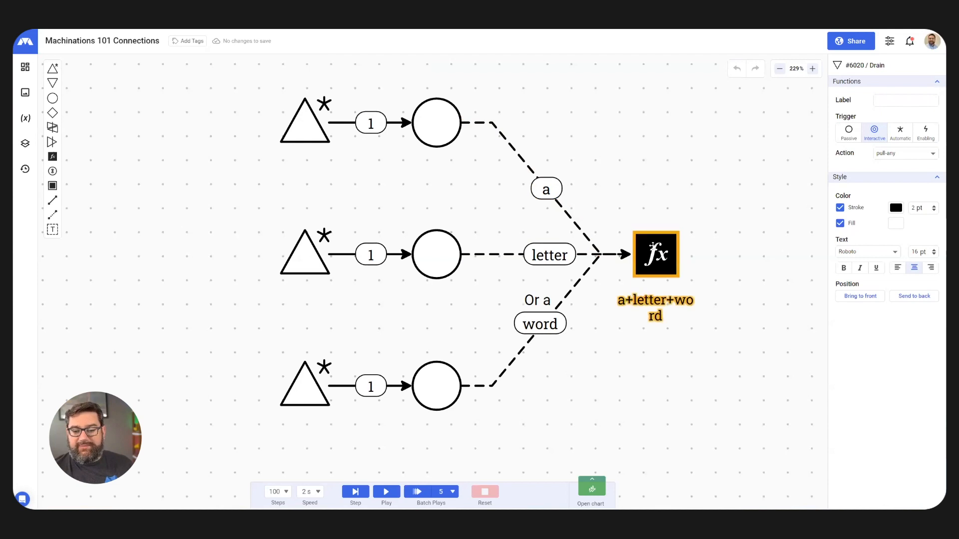
pyautogui.click(654, 246)
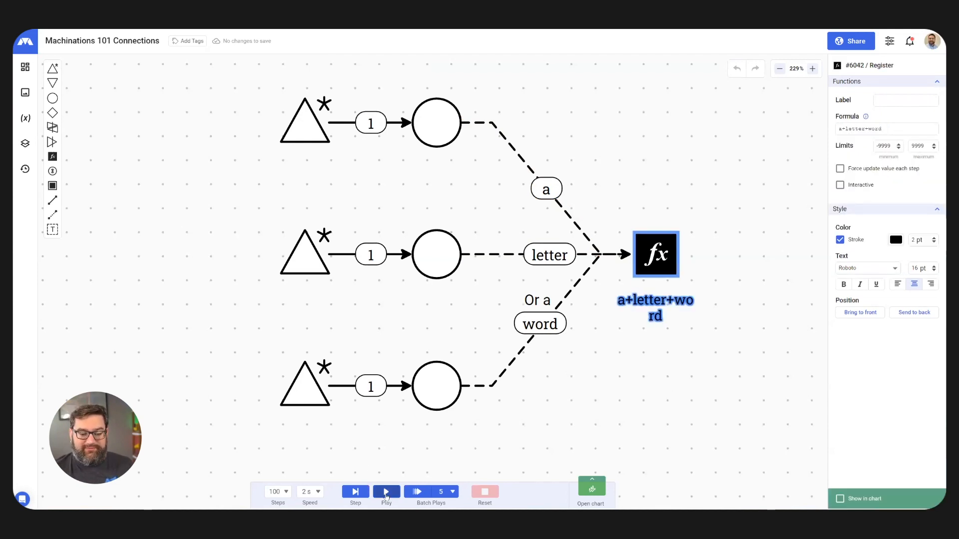
pyautogui.click(386, 492)
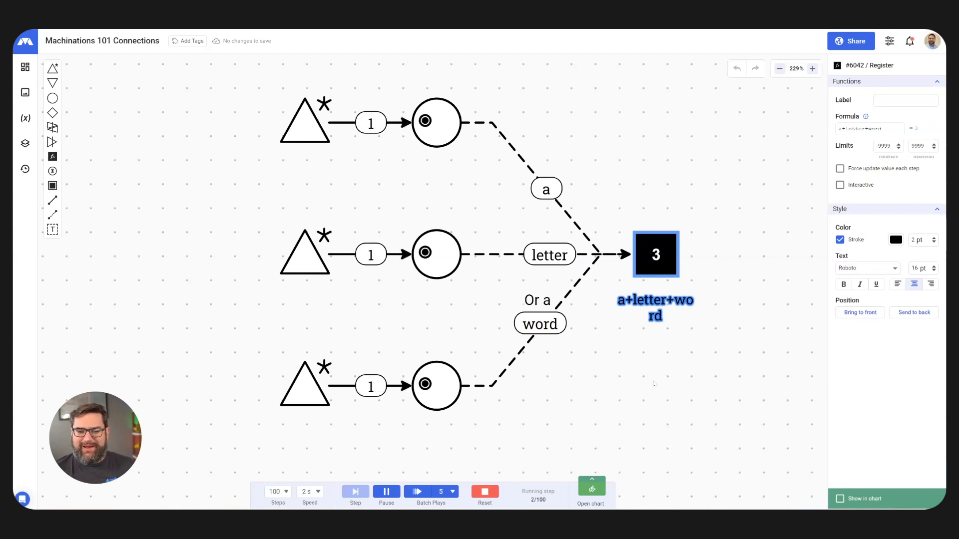
pyautogui.click(506, 137)
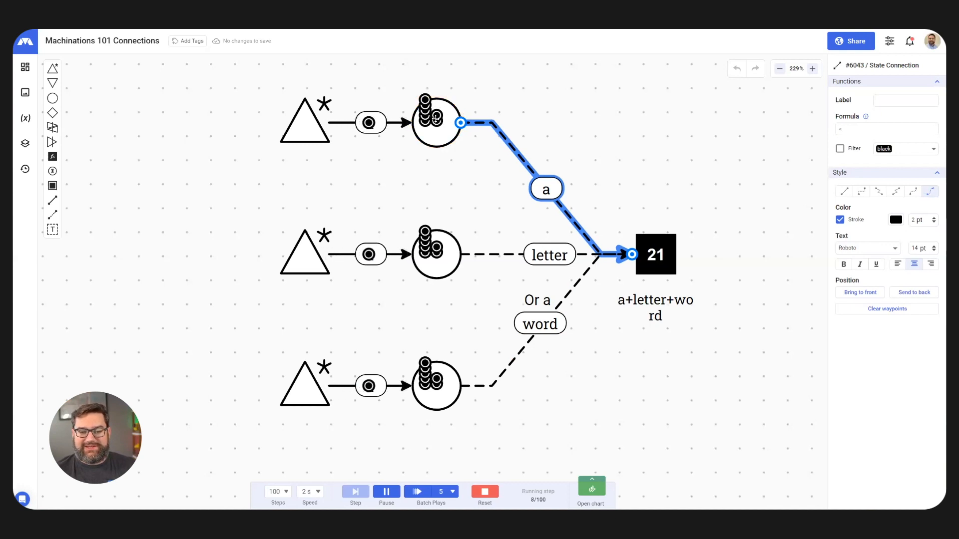
pyautogui.click(668, 255)
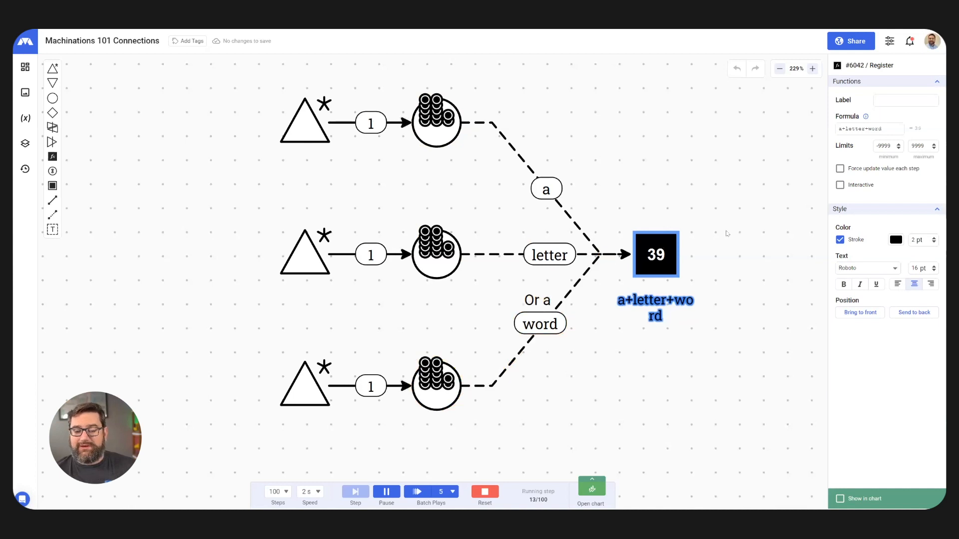
# Raise the interactive register stepwise to 140 during the run, and reset the simulation.
pyautogui.scroll(-6, 707, 186)
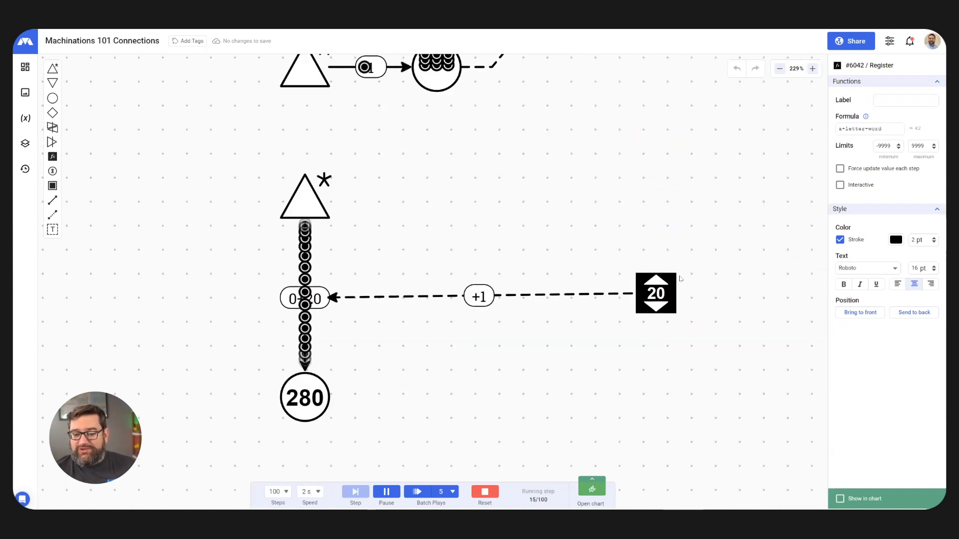
pyautogui.click(657, 283)
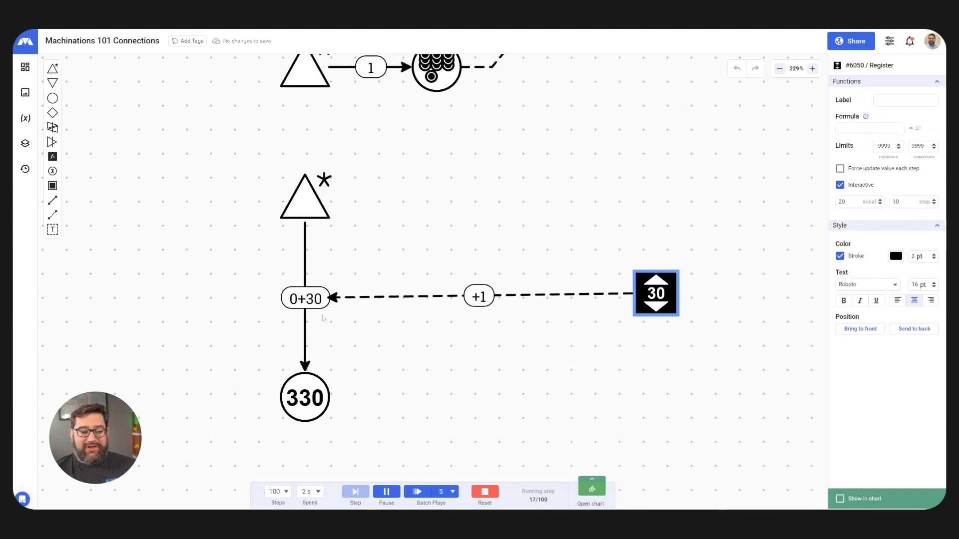
pyautogui.click(656, 281)
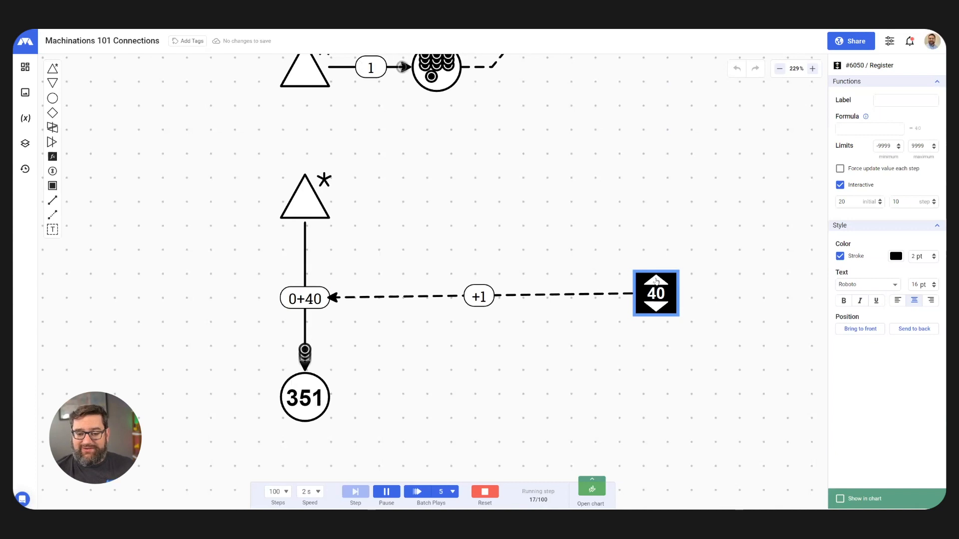
pyautogui.doubleClick(657, 281)
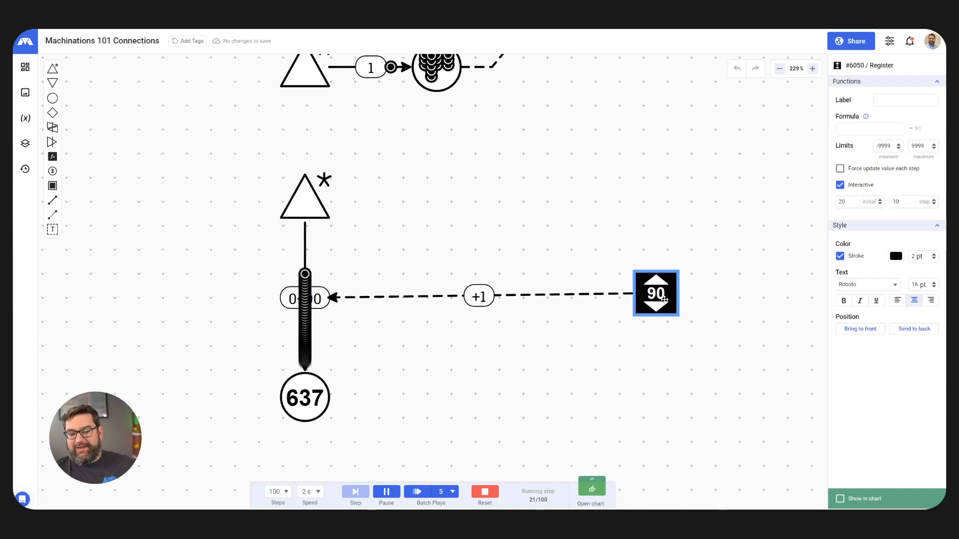
pyautogui.click(657, 281)
pyautogui.click(657, 282)
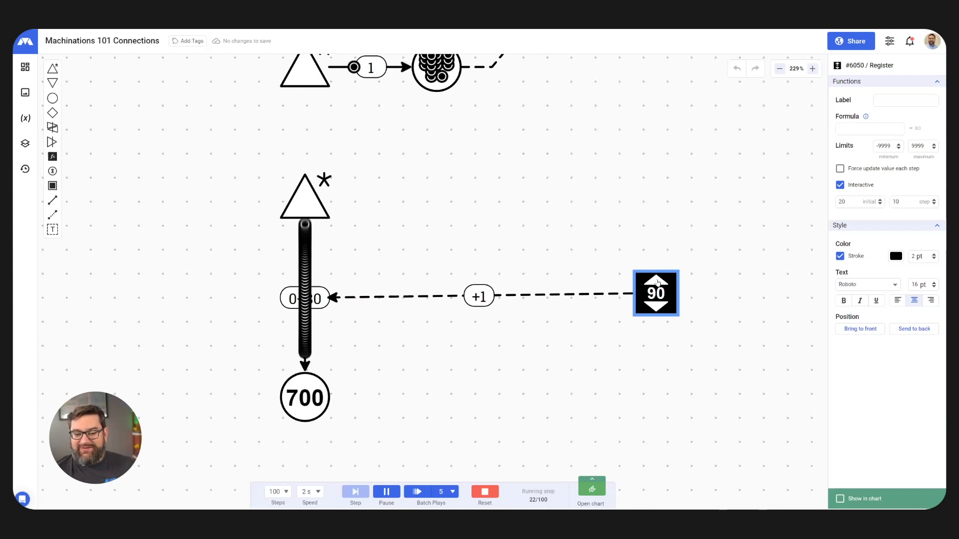
pyautogui.click(656, 281)
pyautogui.click(657, 282)
pyautogui.click(656, 282)
pyautogui.click(656, 281)
pyautogui.click(656, 282)
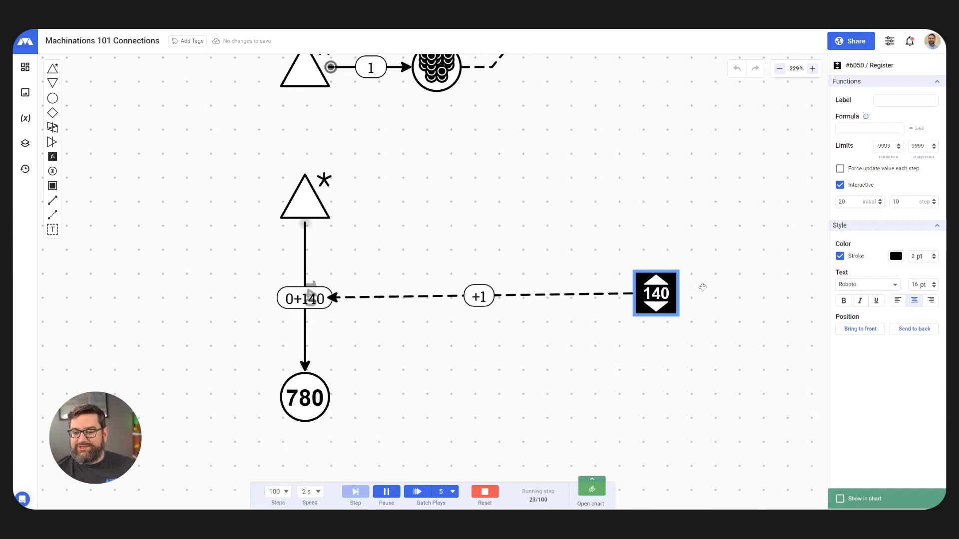
pyautogui.click(484, 492)
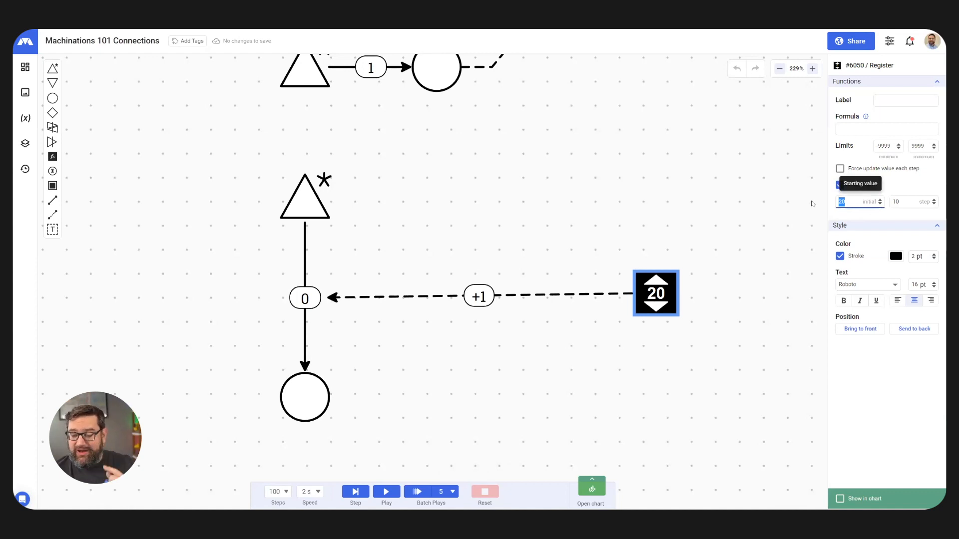
# Set the interactive register's step value to 20, and increase the register in a new simulation run.
pyautogui.click(875, 203)
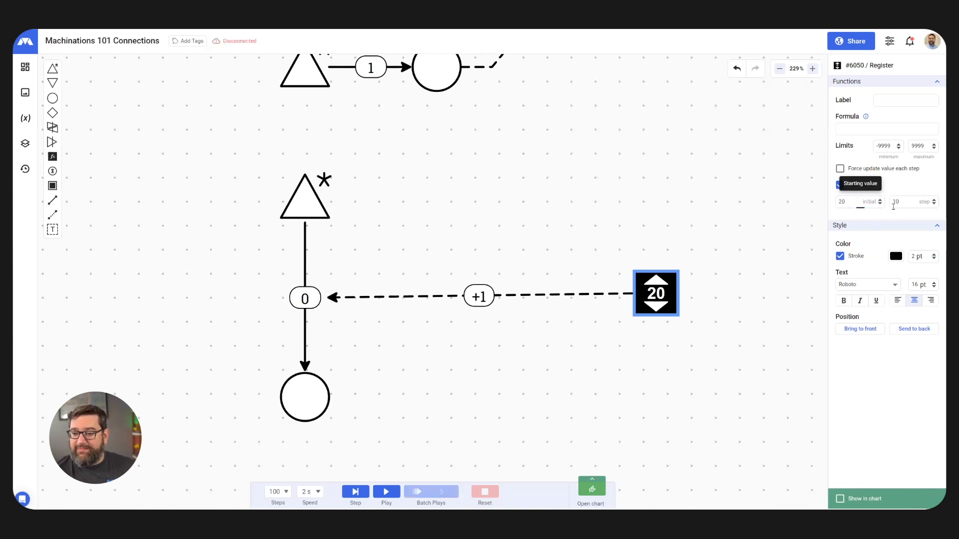
pyautogui.click(892, 202)
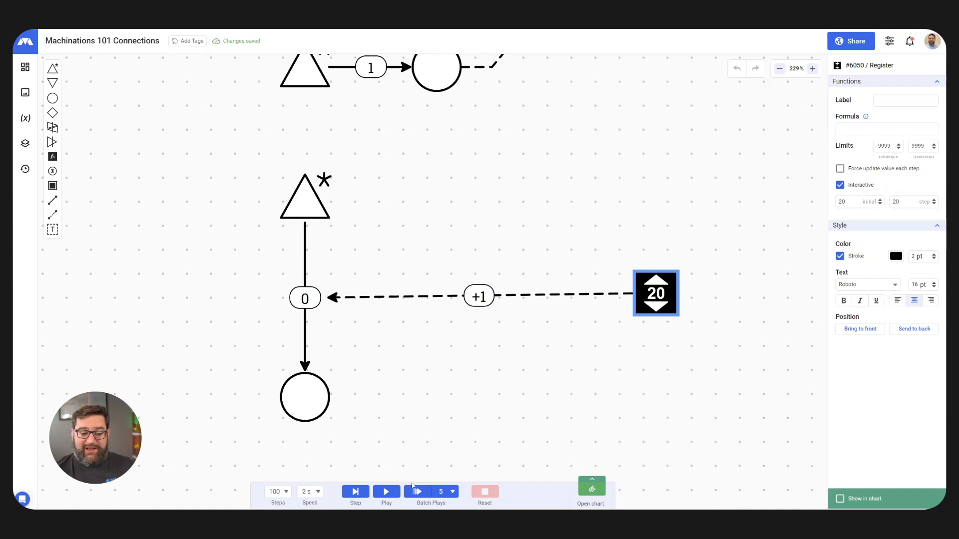
pyautogui.click(387, 493)
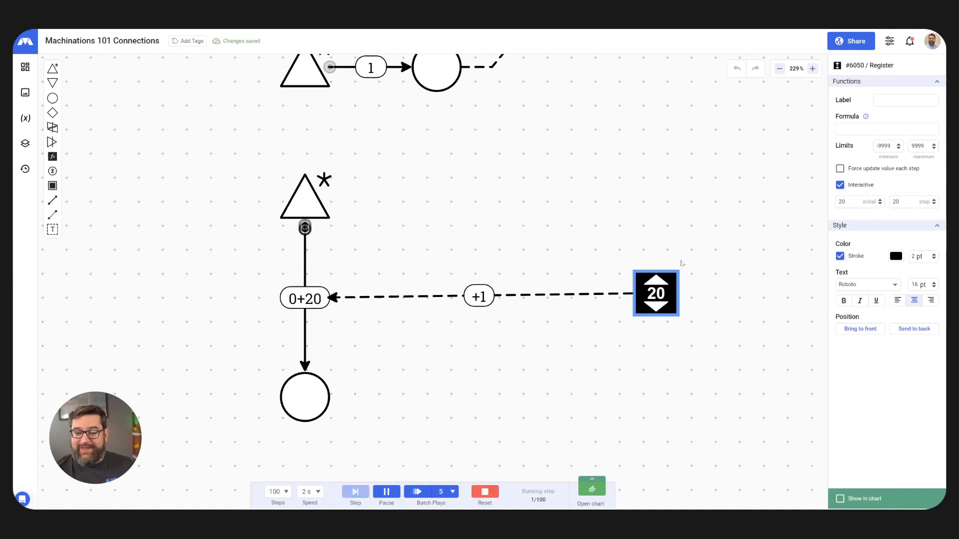
pyautogui.click(656, 281)
# Set the interactive register's step value to 10 and lower the register to 20.
pyautogui.moveTo(900, 201); pyautogui.dragTo(890, 201)
pyautogui.write('10')
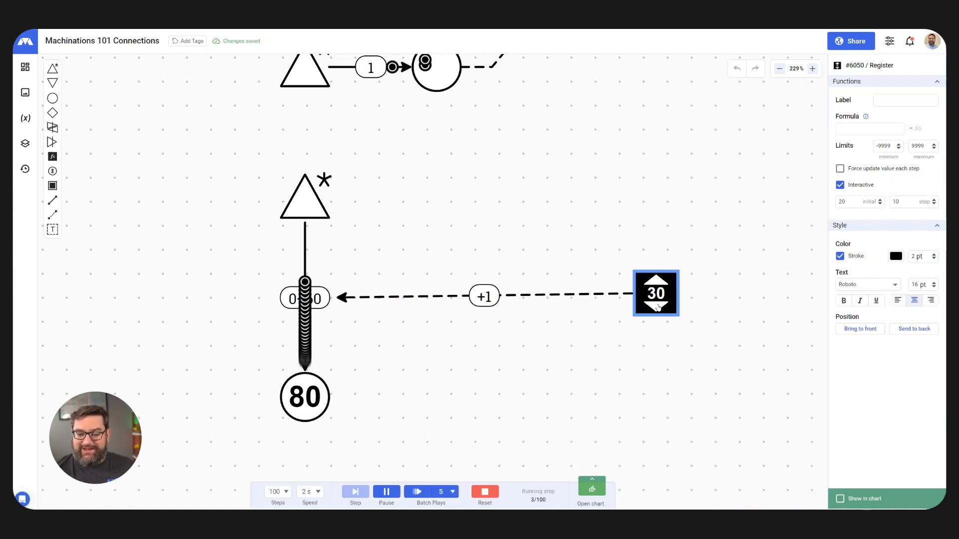
pyautogui.click(657, 306)
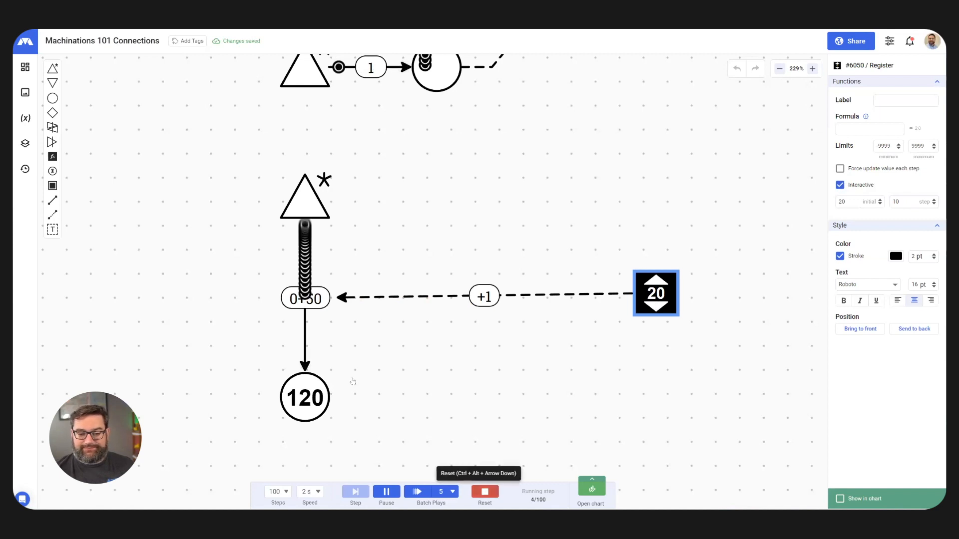
# Inspect the Or Register example's larger(a,2)+larger(b,2) formula and its two input pools, and run the simulation.
pyautogui.scroll(-5, 358, 386)
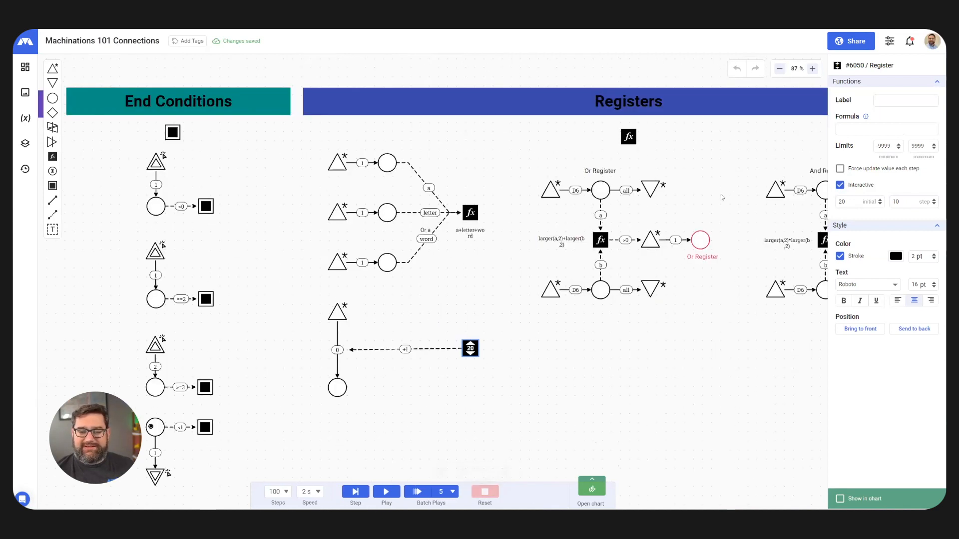
pyautogui.hscroll(3, 625, 185)
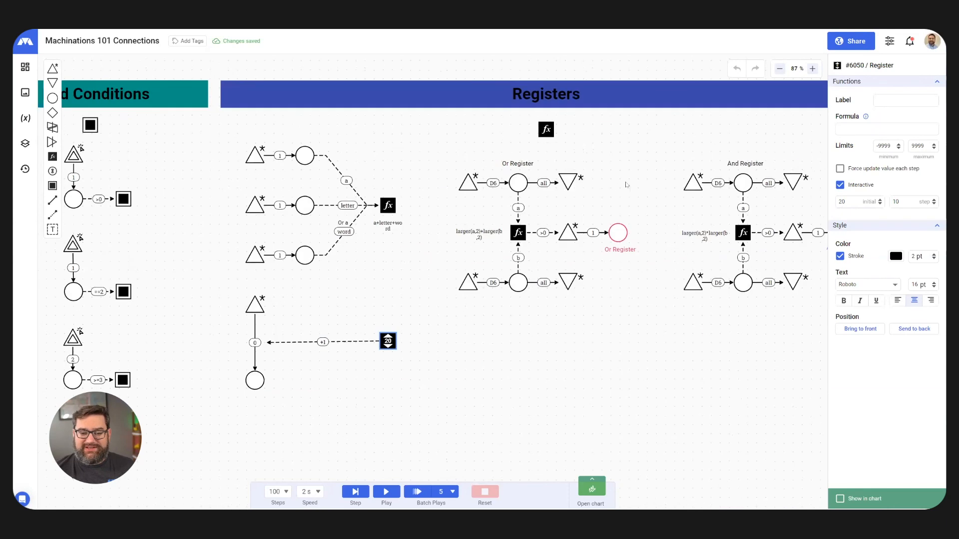
pyautogui.scroll(4, 512, 213)
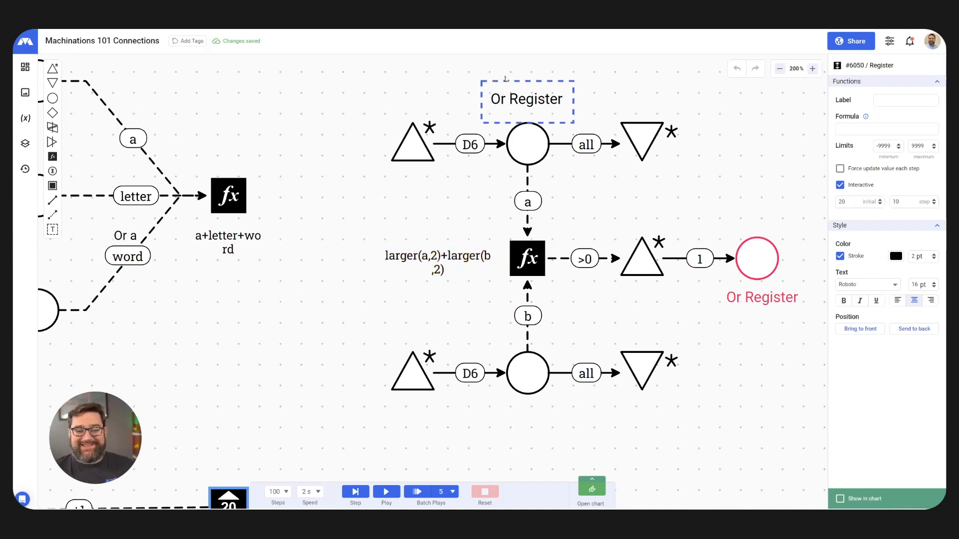
pyautogui.click(519, 258)
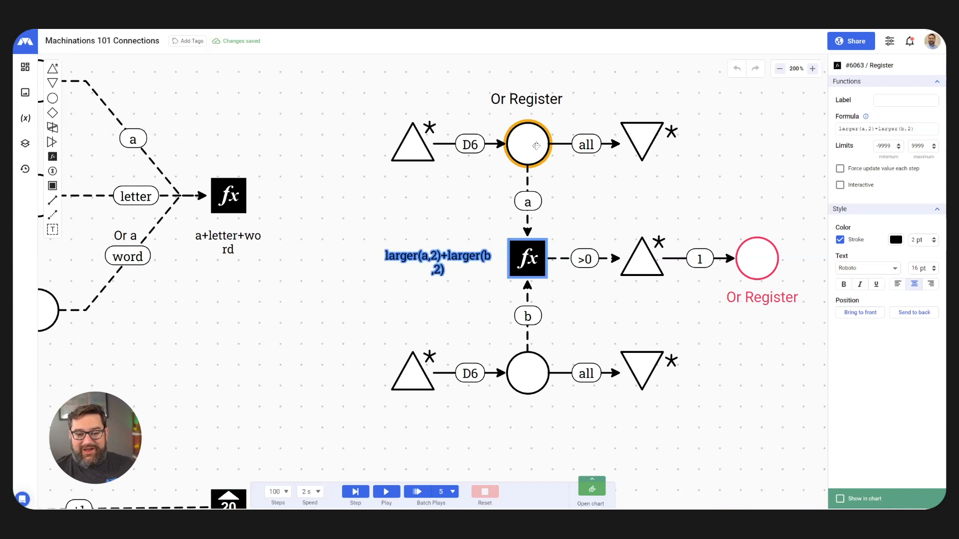
pyautogui.click(528, 185)
pyautogui.click(529, 161)
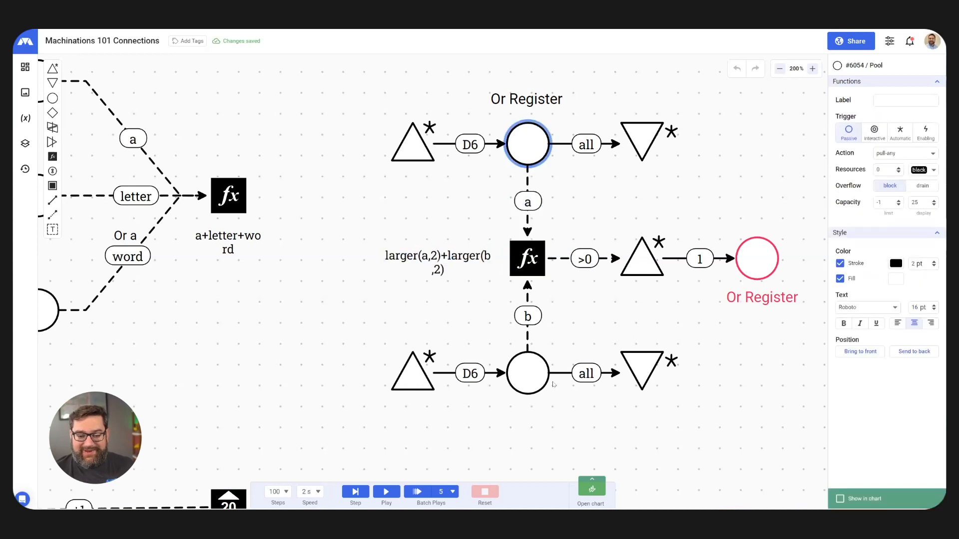
pyautogui.click(518, 370)
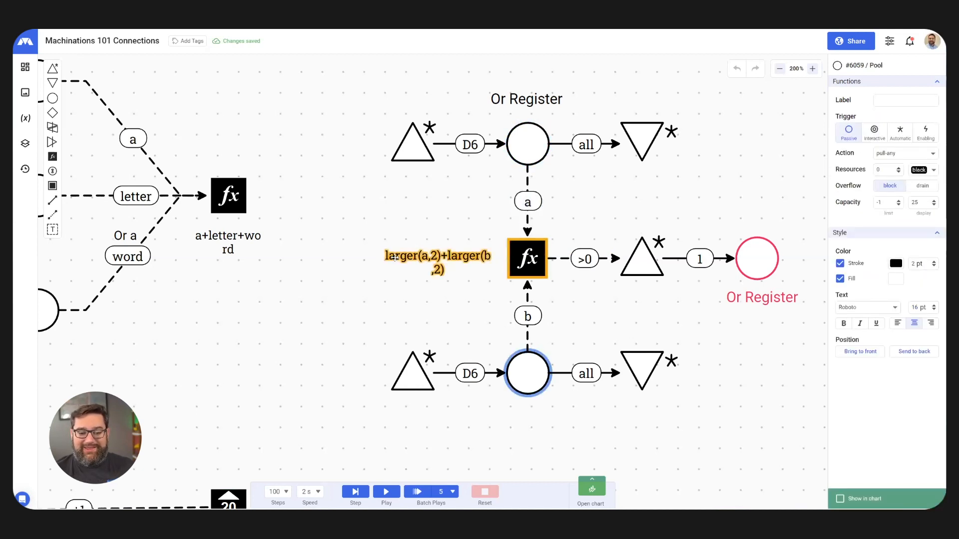
pyautogui.click(393, 495)
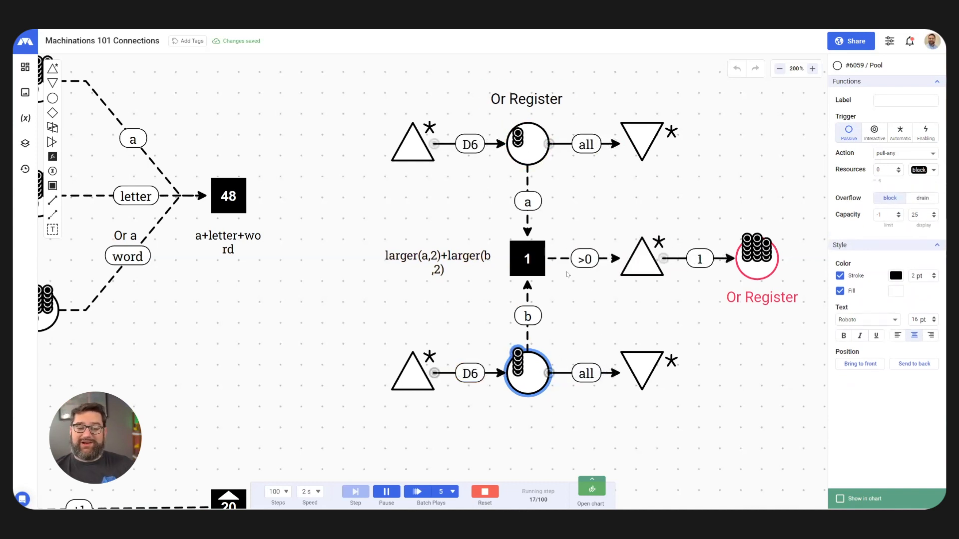
# Inspect the And Register example's larger(a,2)*larger(b,2) formula during the run, and reset the simulation.
pyautogui.hscroll(5, 567, 274)
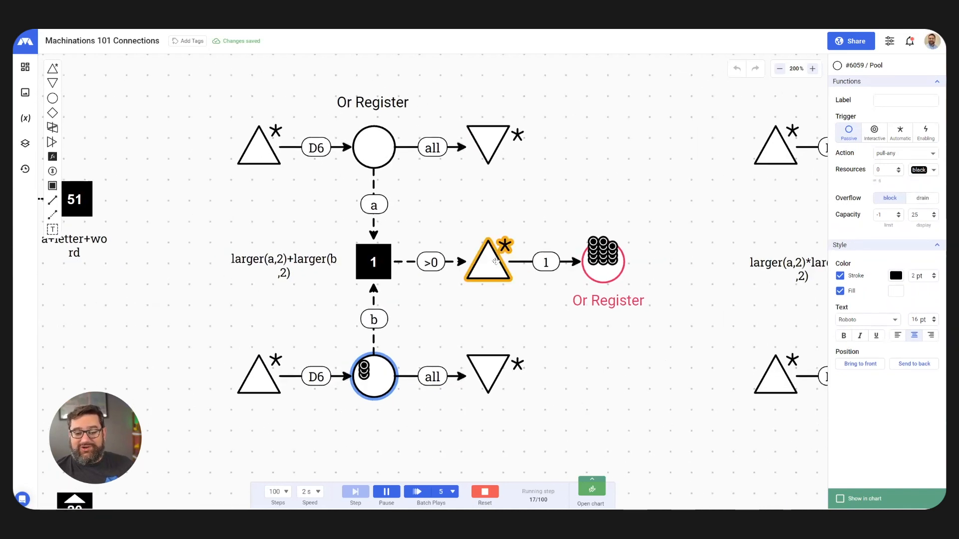
pyautogui.hscroll(10, 680, 342)
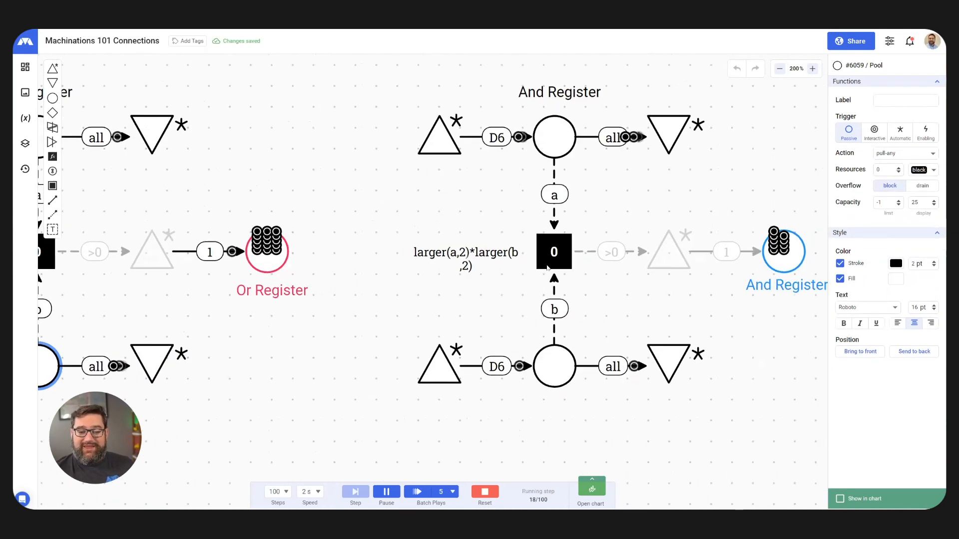
pyautogui.click(504, 257)
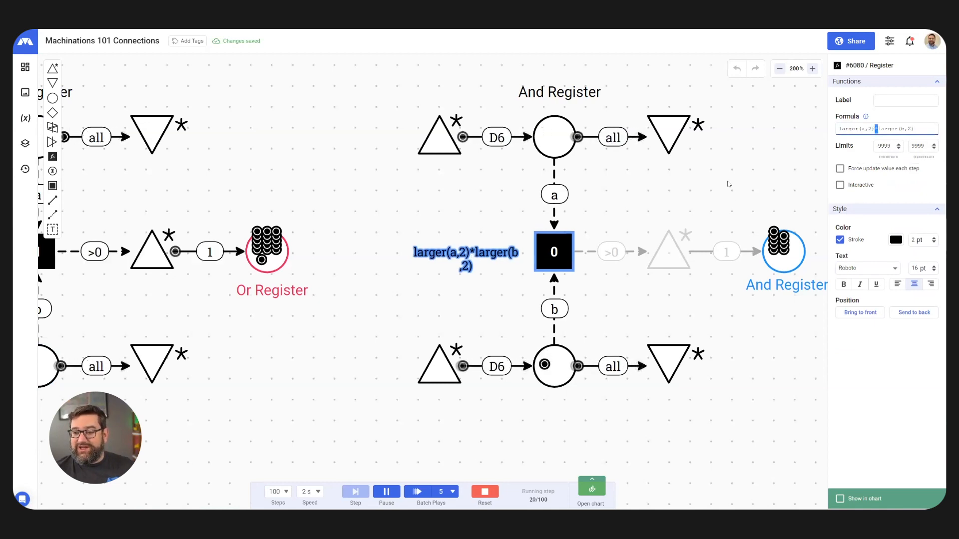
pyautogui.click(741, 179)
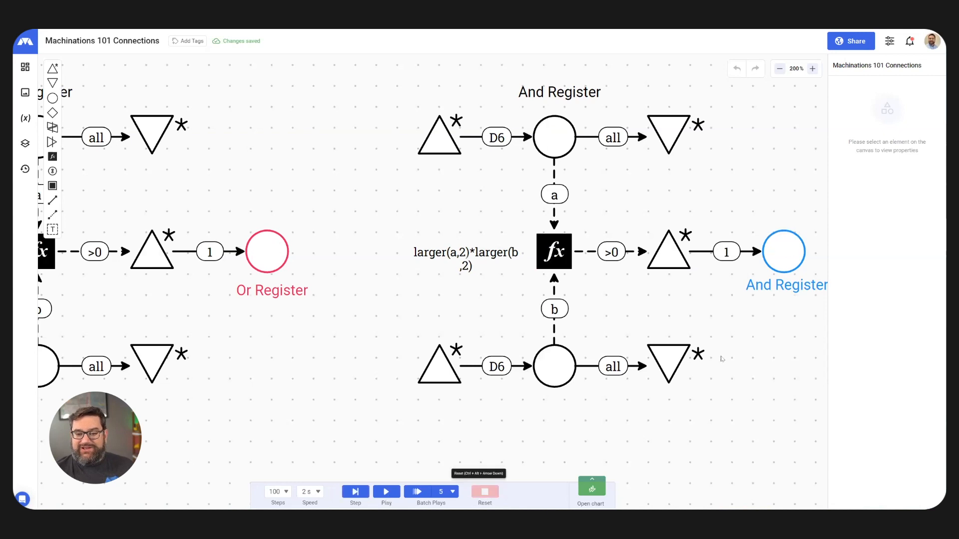
pyautogui.scroll(-5, 719, 359)
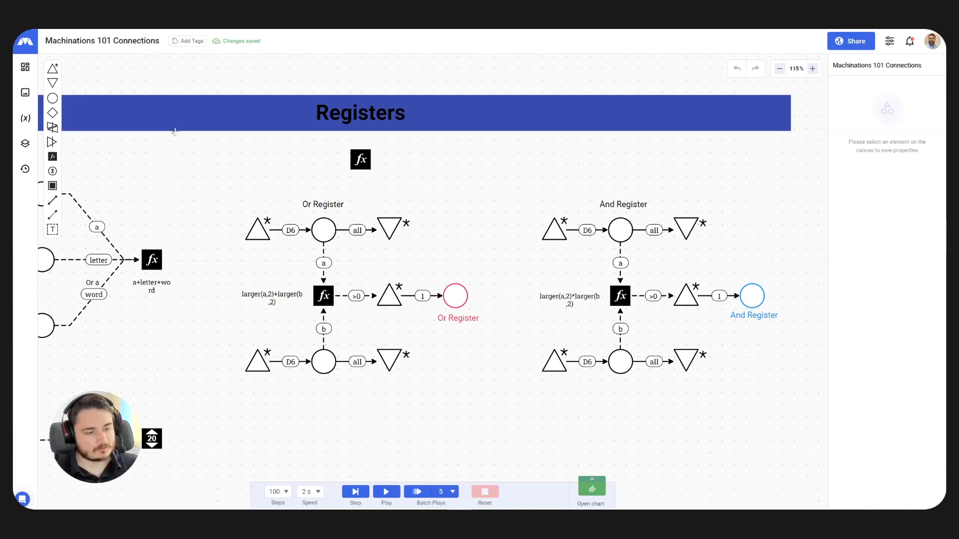
# Search the saved diagrams for "mario" and open "Games: Super Mario Bros 1 - 101 Webinar".
pyautogui.click(29, 43)
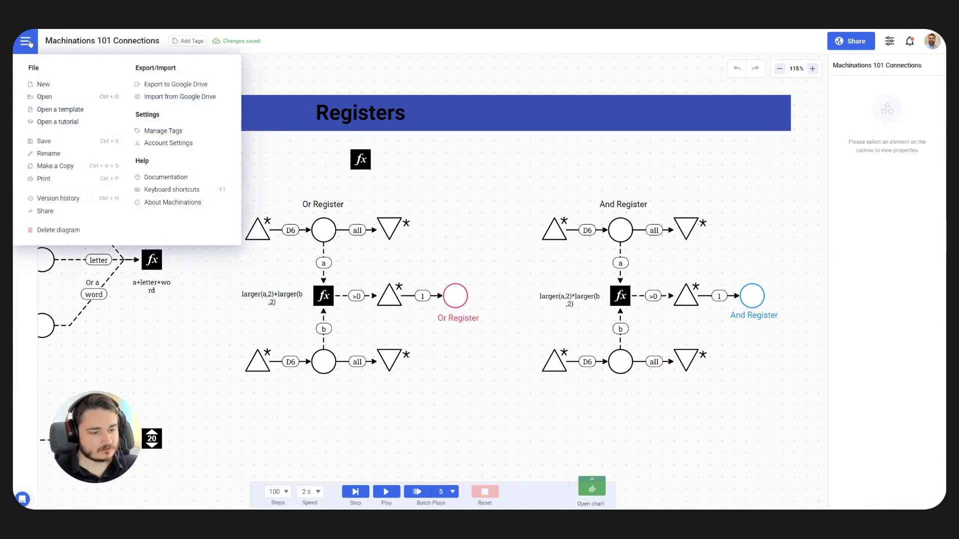
pyautogui.click(48, 96)
pyautogui.click(774, 51)
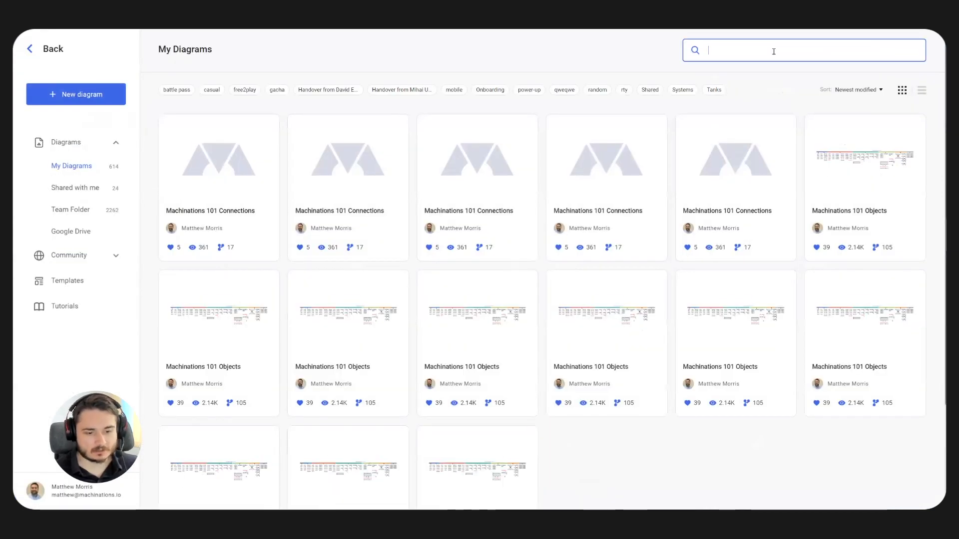
pyautogui.write('mario')
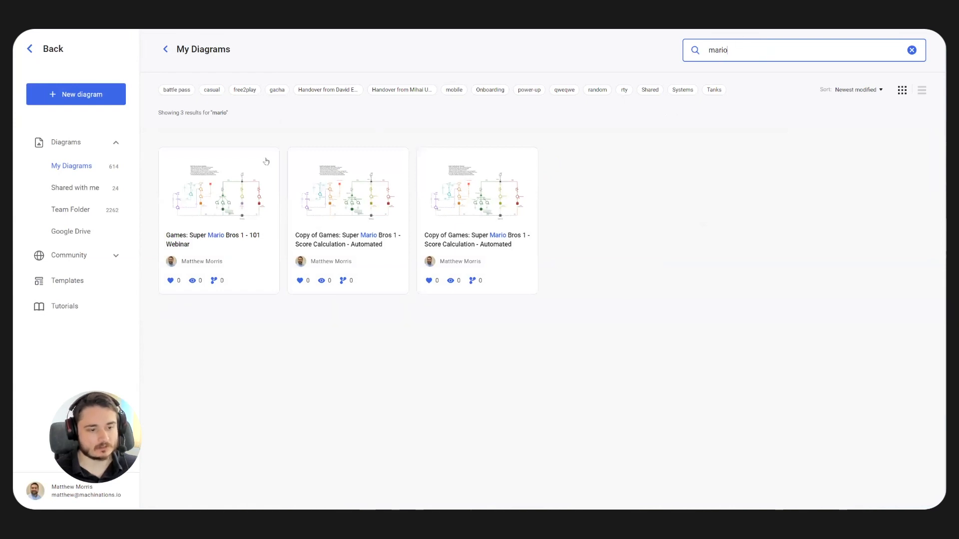
pyautogui.click(239, 194)
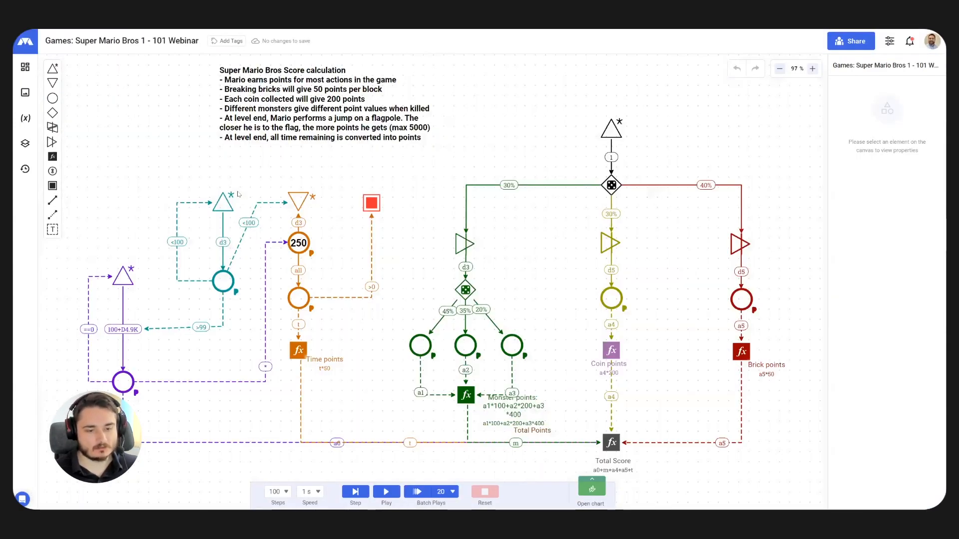
# Remove the Coin points register from the execution chart, checking the chart's node list before and after.
pyautogui.scroll(-3, 678, 236)
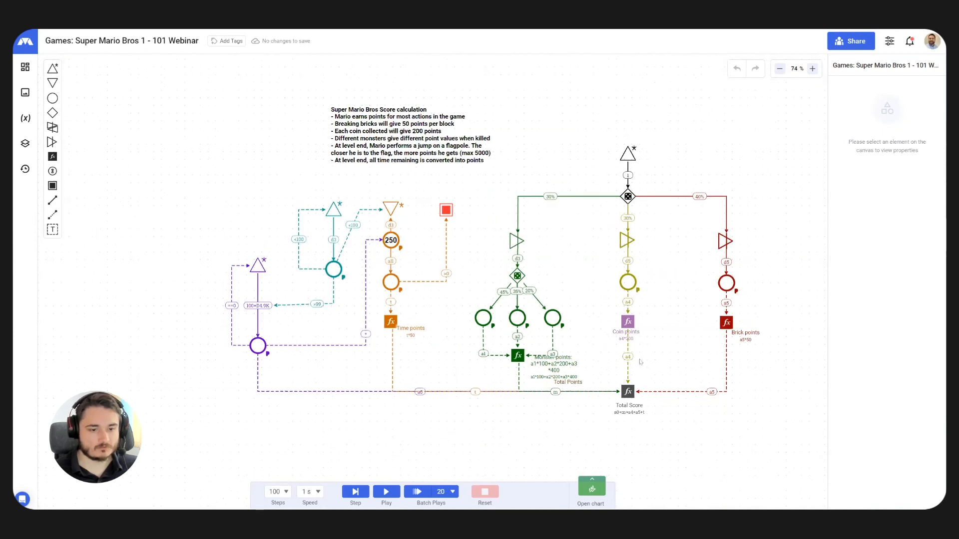
pyautogui.click(593, 489)
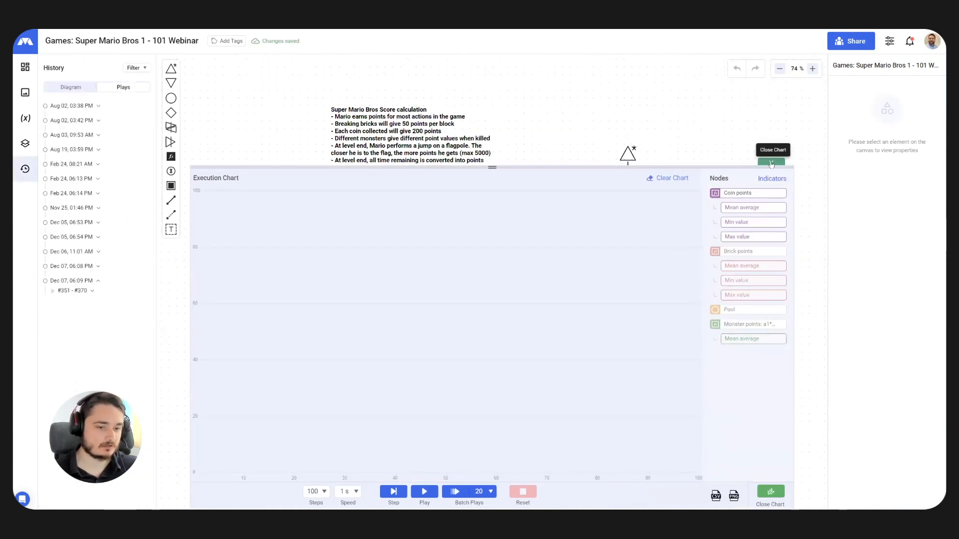
pyautogui.click(771, 163)
pyautogui.click(628, 322)
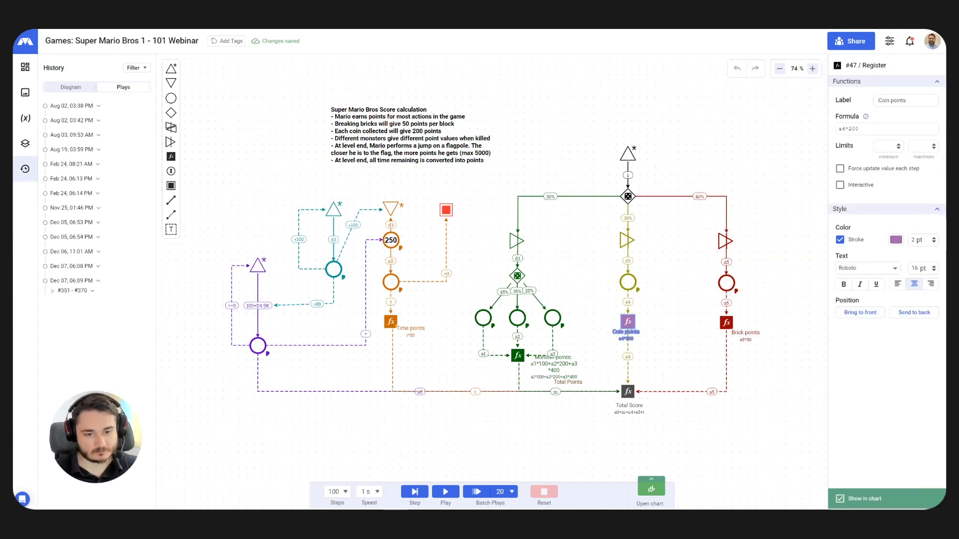
pyautogui.click(651, 487)
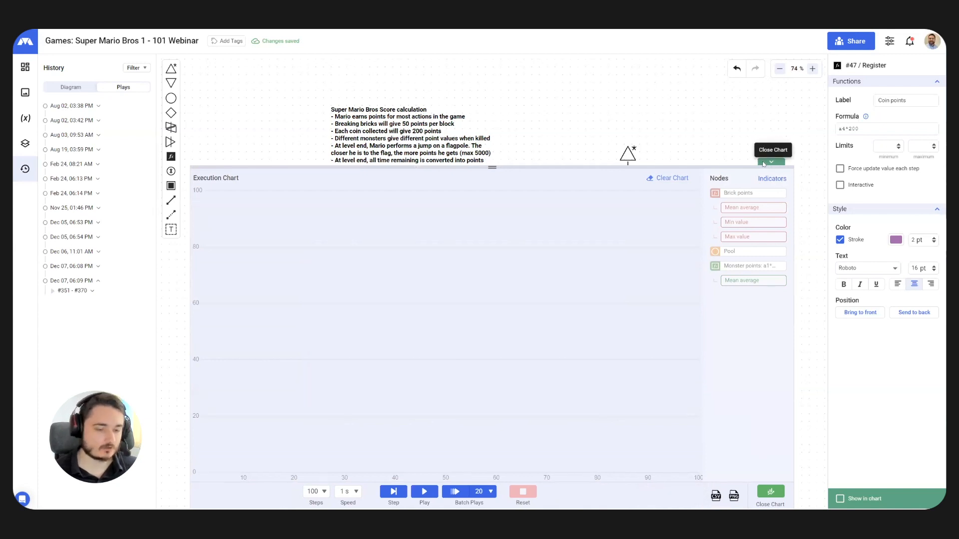
pyautogui.click(770, 164)
pyautogui.click(561, 269)
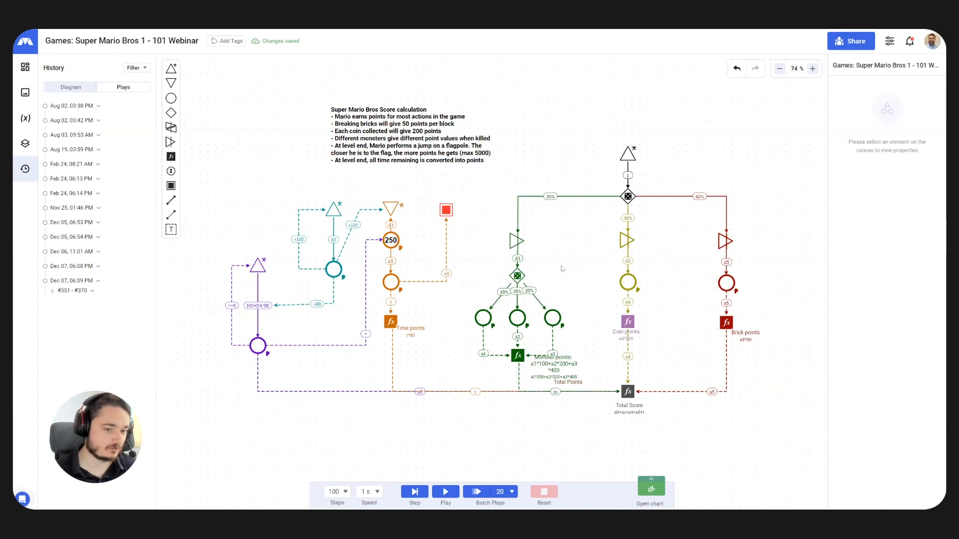
# Run the Super Mario Bros score simulation and follow the monster, coin and brick branches up close.
pyautogui.scroll(-2, 549, 279)
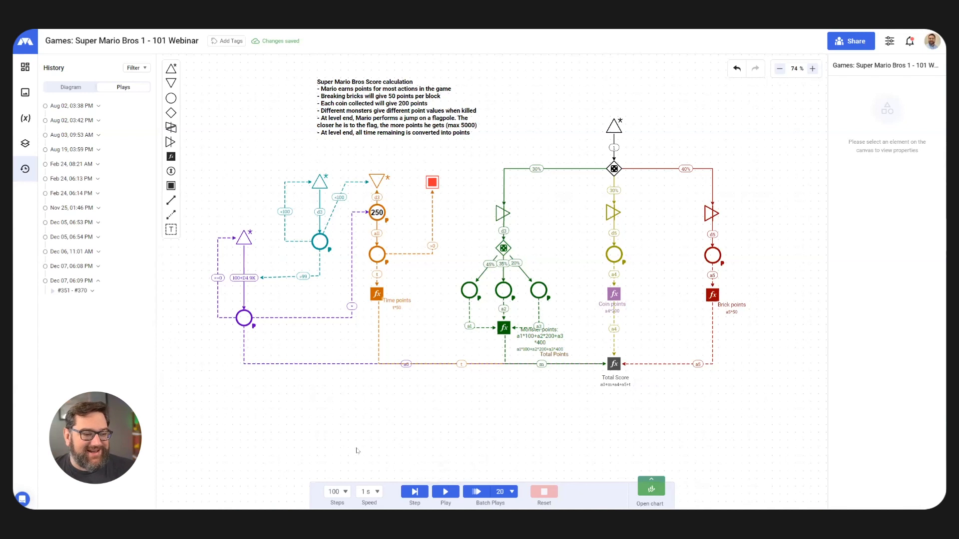
pyautogui.click(446, 493)
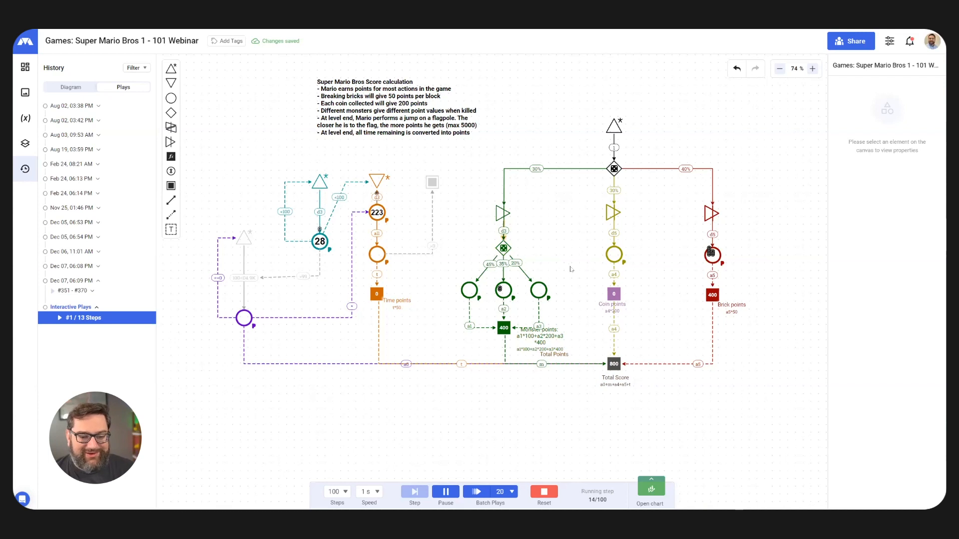
pyautogui.scroll(5, 574, 270)
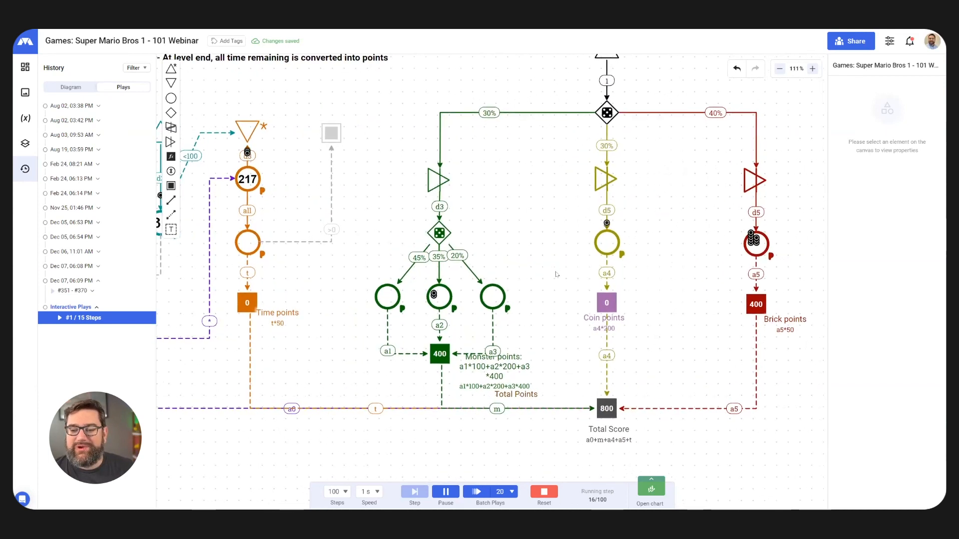
pyautogui.moveTo(540, 277); pyautogui.dragTo(528, 285)
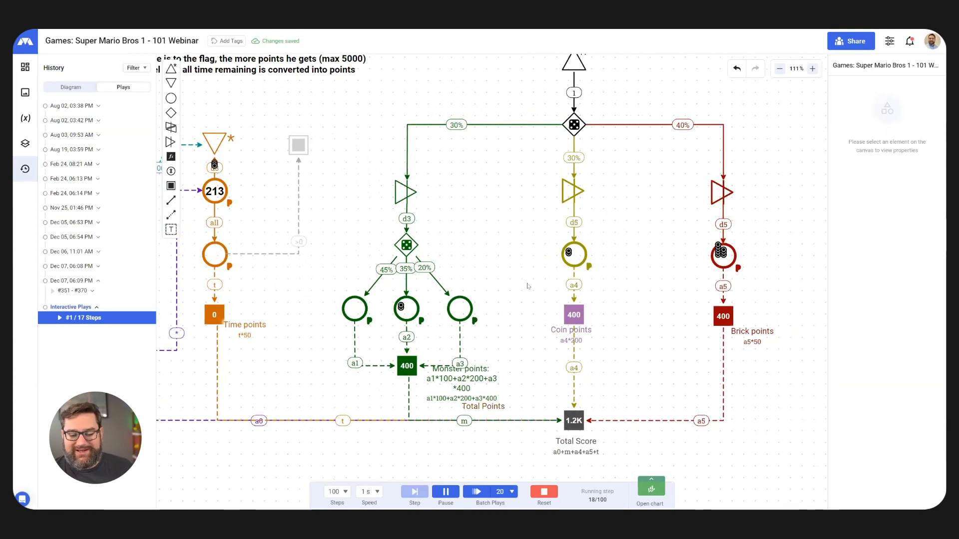
# Show the Coin points register in the execution chart, and restart the simulation run.
pyautogui.click(580, 318)
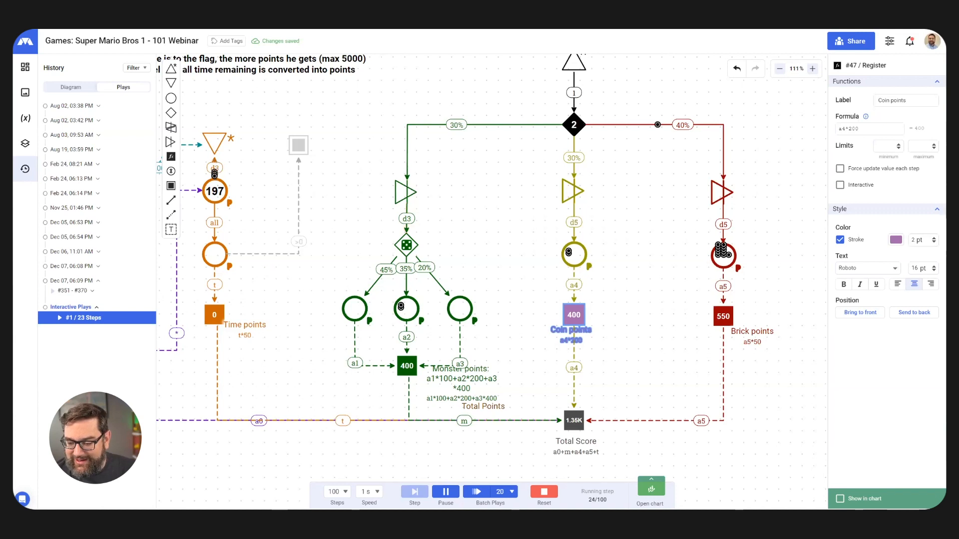
pyautogui.click(651, 488)
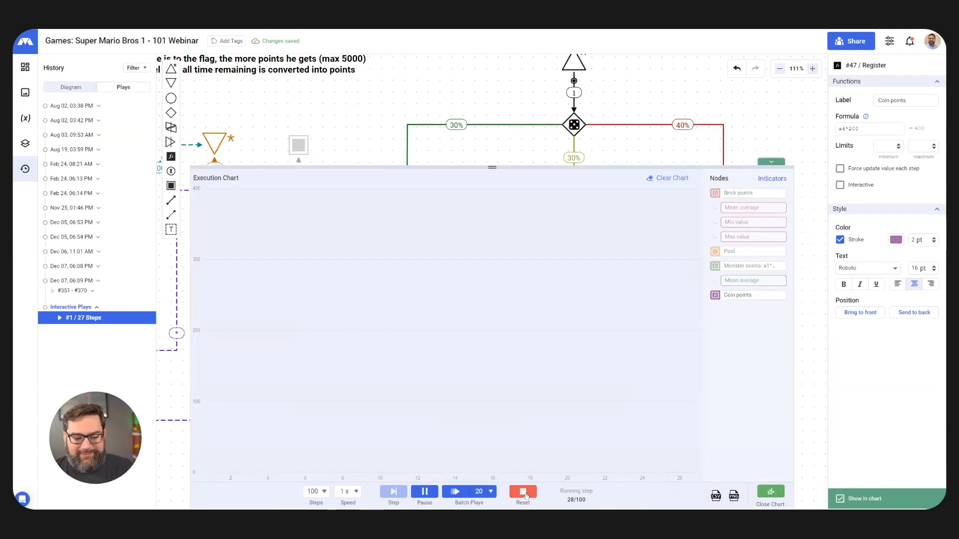
pyautogui.rightClick(751, 296)
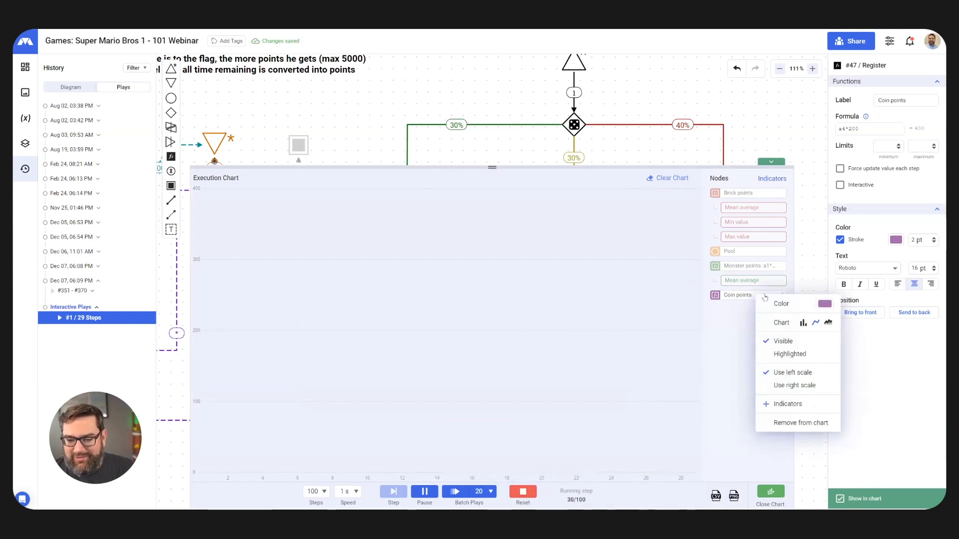
pyautogui.click(523, 492)
pyautogui.click(424, 492)
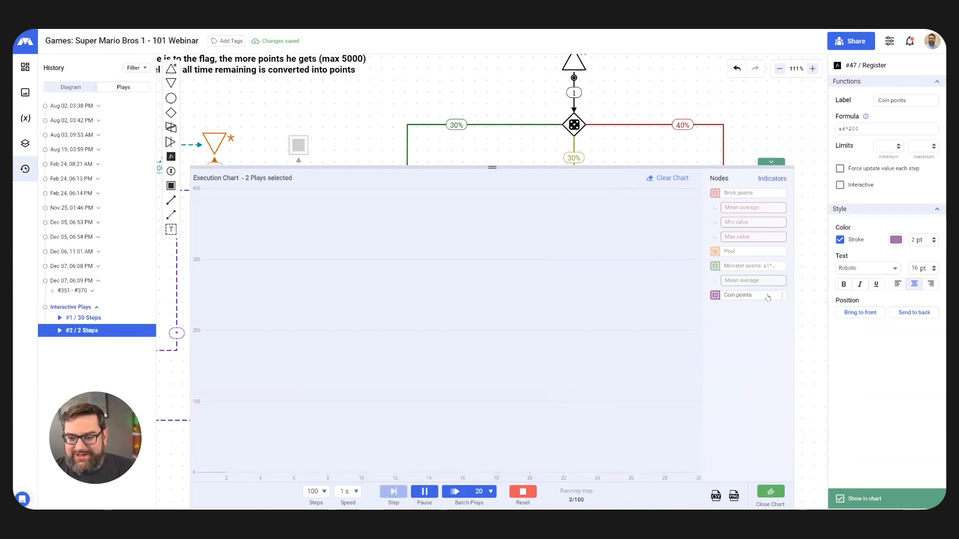
# Add the Mean average, Min value and Max value indicators to Coin points in the execution chart.
pyautogui.rightClick(767, 298)
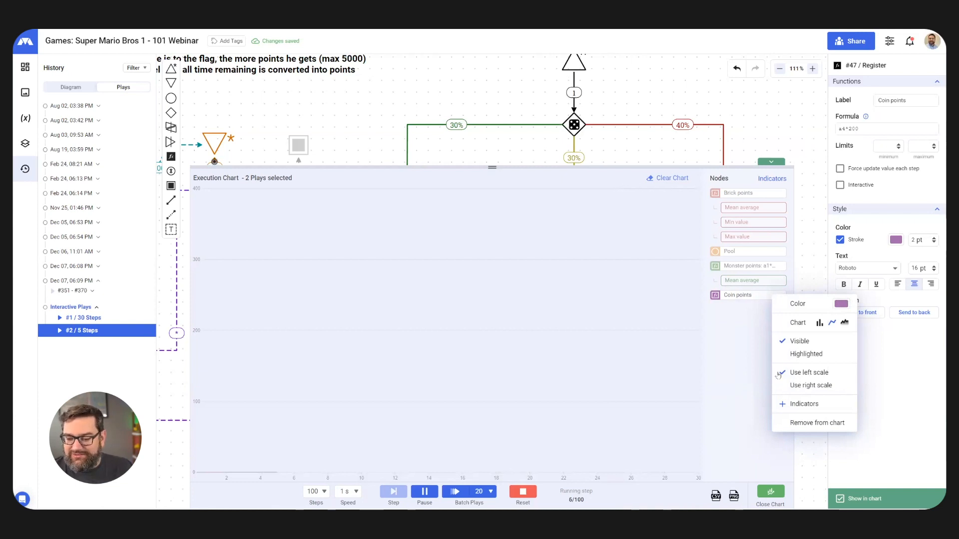
pyautogui.click(799, 404)
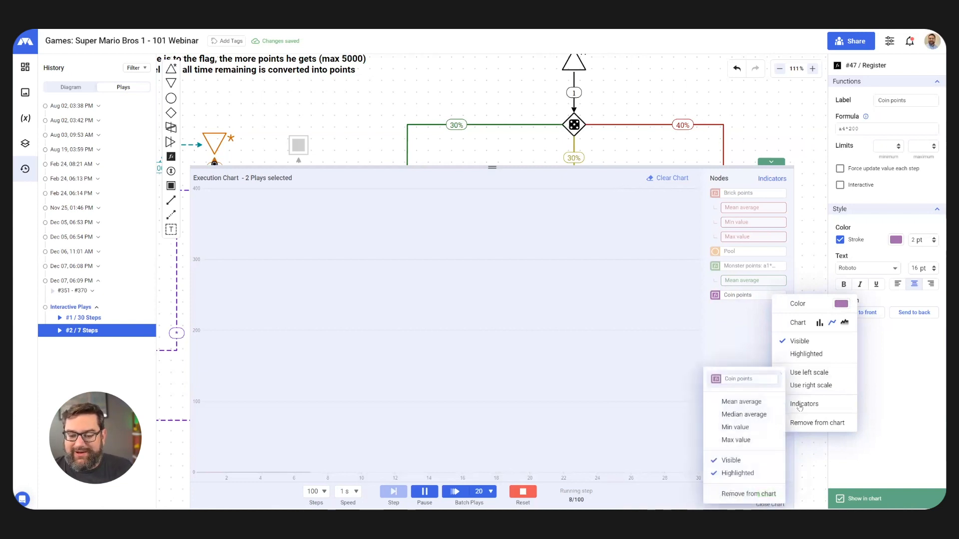
pyautogui.click(739, 402)
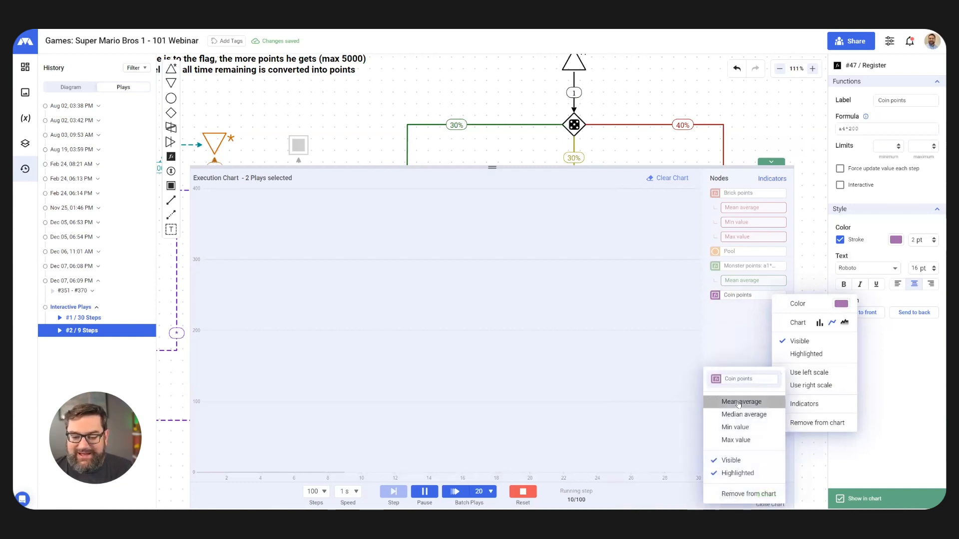
pyautogui.click(736, 428)
pyautogui.click(737, 440)
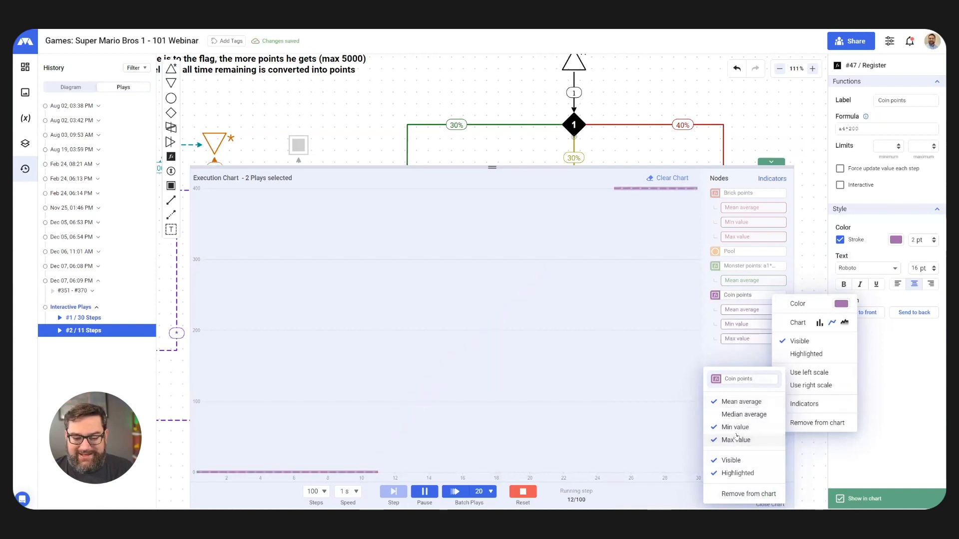
pyautogui.click(737, 358)
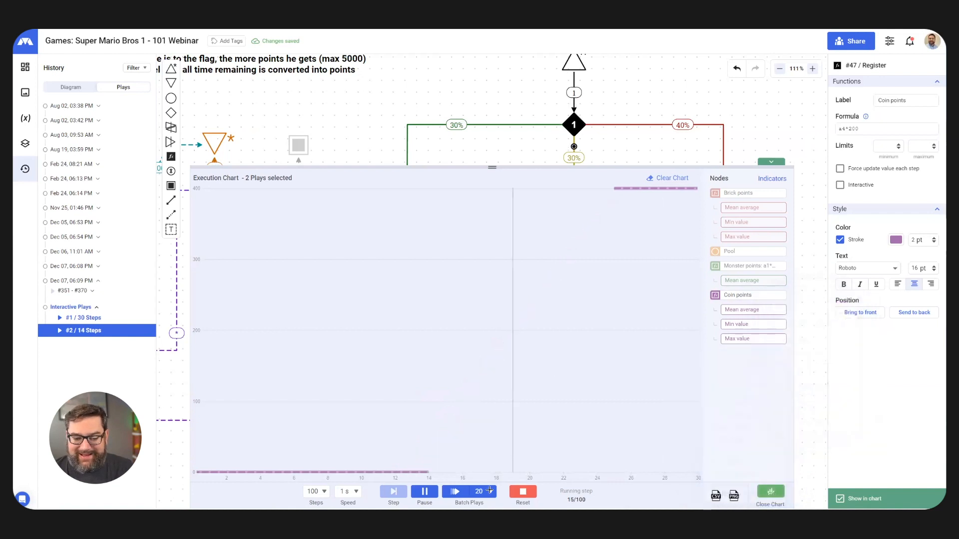
# Reset the simulation, shrink the execution chart's height, and run a batch of 20 plays.
pyautogui.click(523, 492)
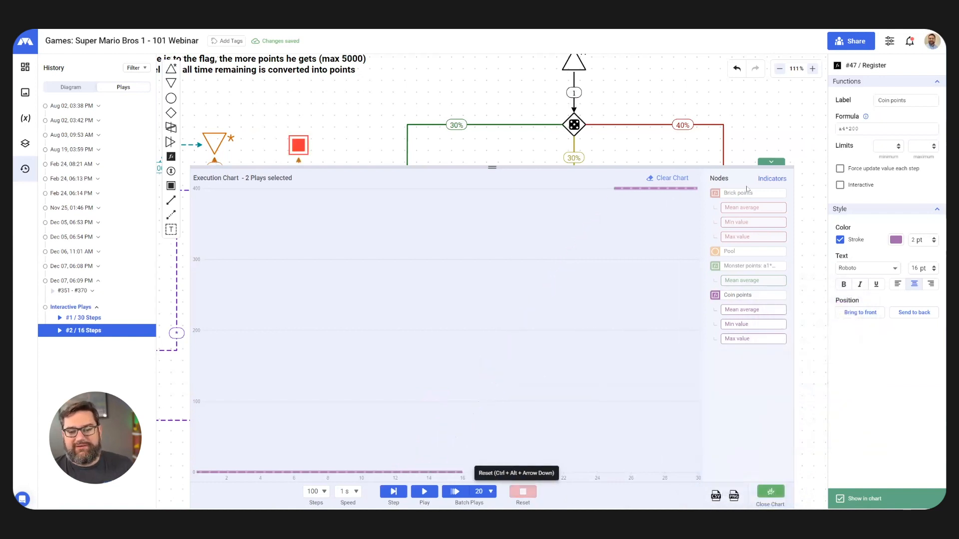
pyautogui.moveTo(695, 190); pyautogui.dragTo(691, 215)
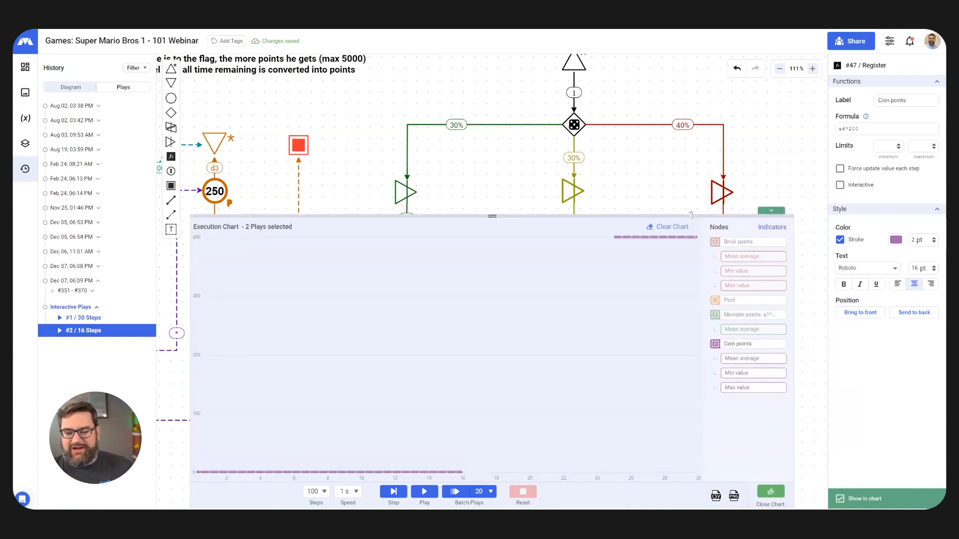
pyautogui.click(456, 493)
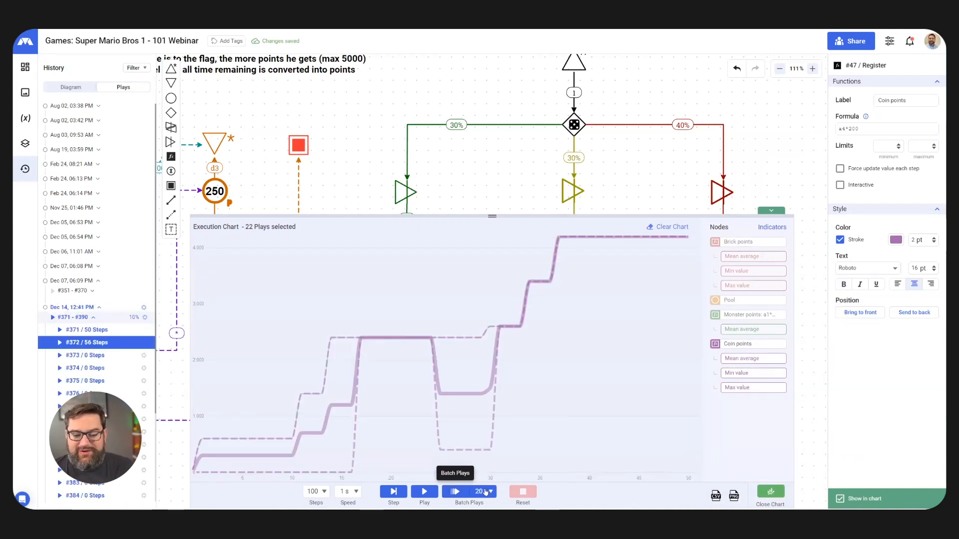
# Examine the Coin points values of the individual plays and their indicators at different steps along the chart.
pyautogui.moveTo(603, 352)
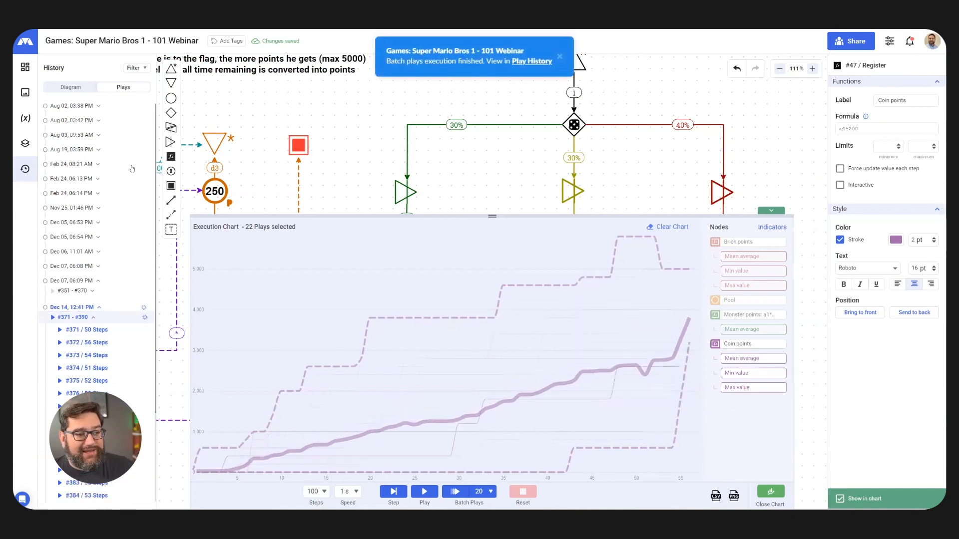
pyautogui.scroll(-3, 106, 357)
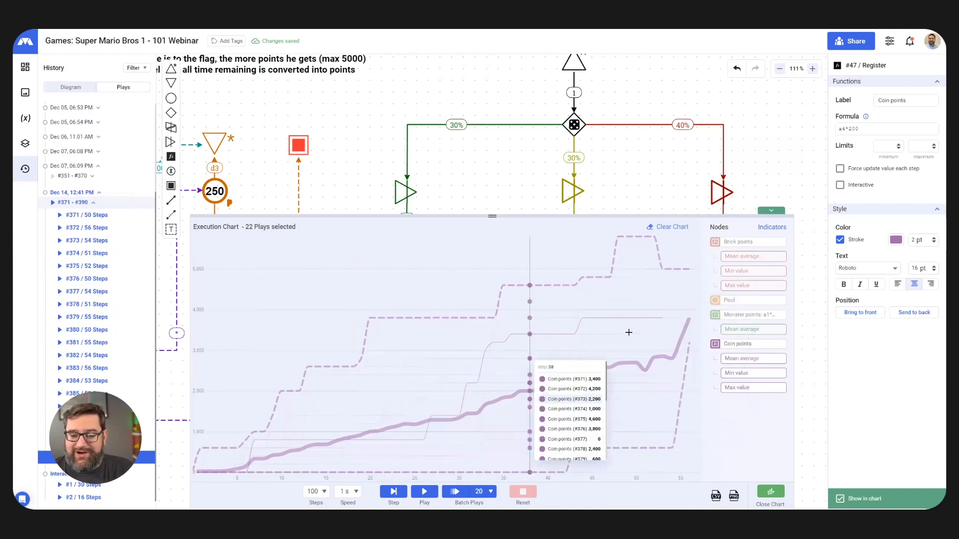
pyautogui.scroll(-5, 680, 366)
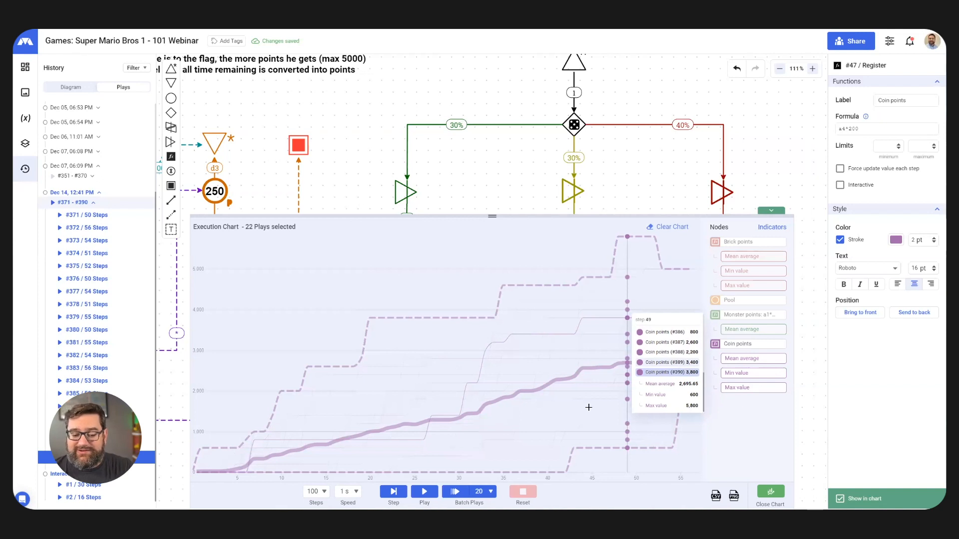
# Run a second batch of 20 plays, then close and reopen the execution chart.
pyautogui.click(457, 493)
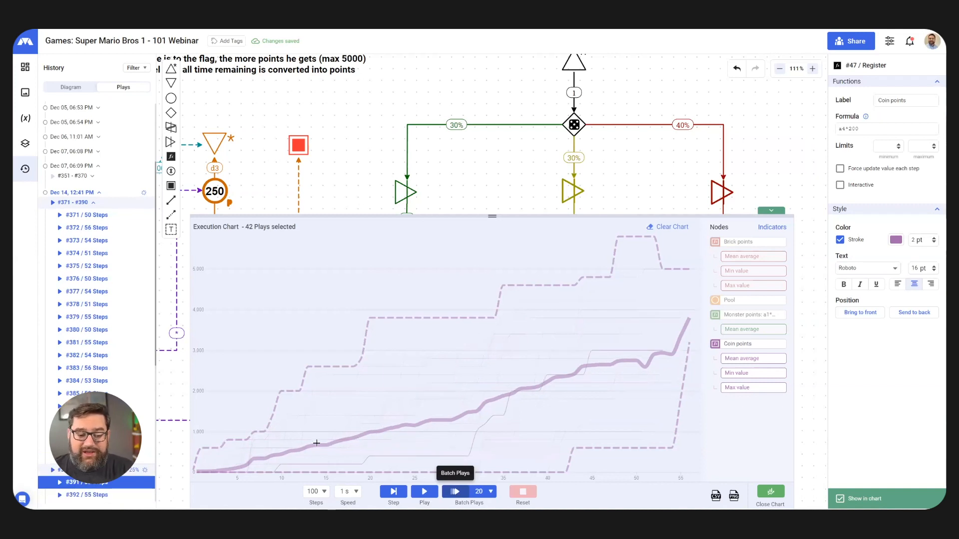
pyautogui.moveTo(281, 454)
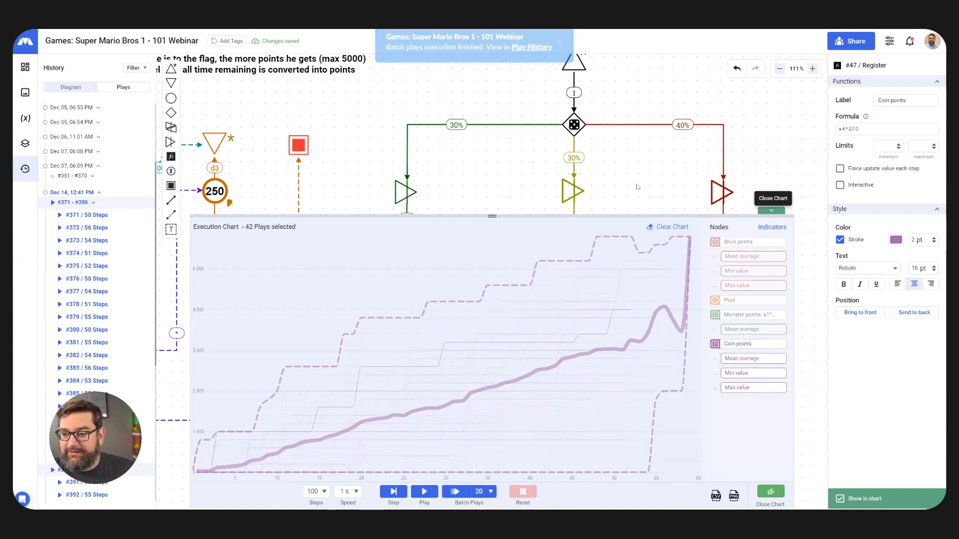
pyautogui.click(771, 210)
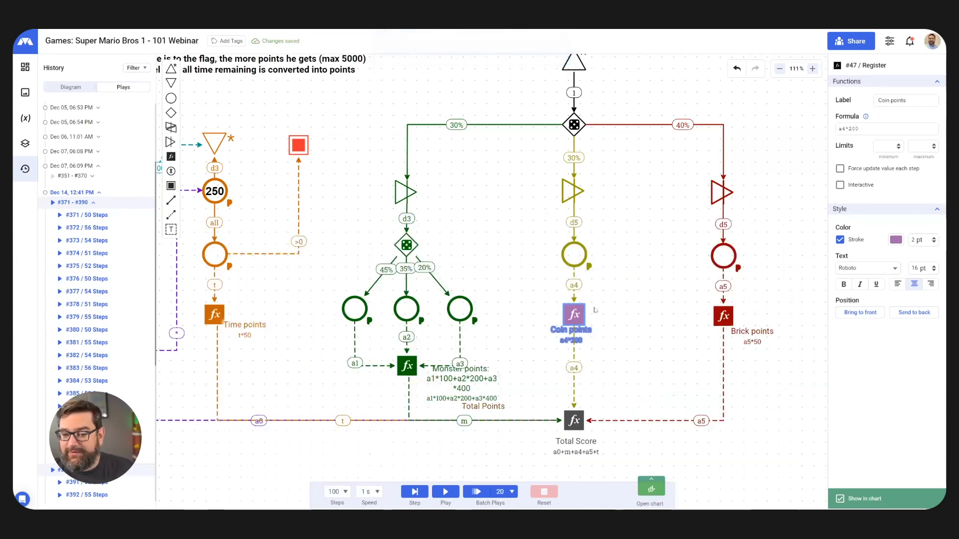
pyautogui.click(652, 491)
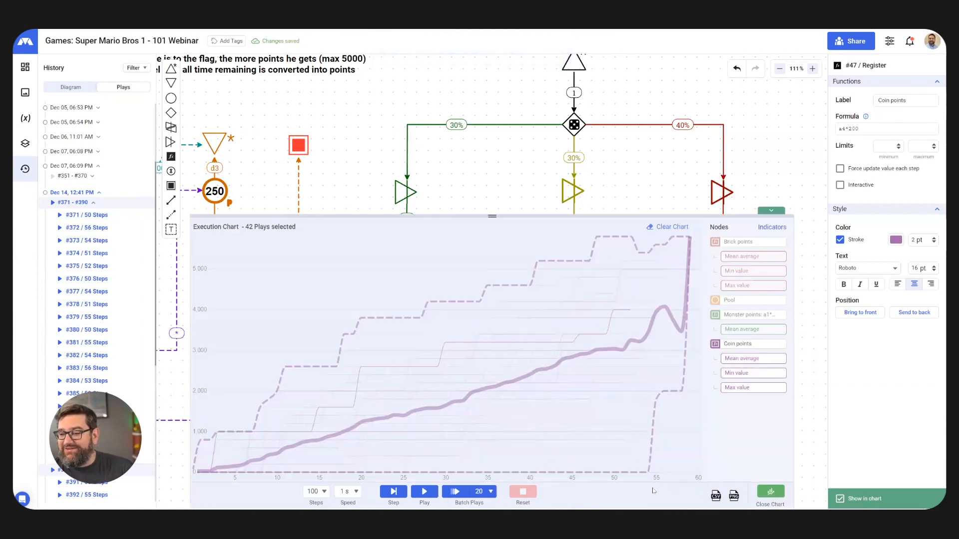